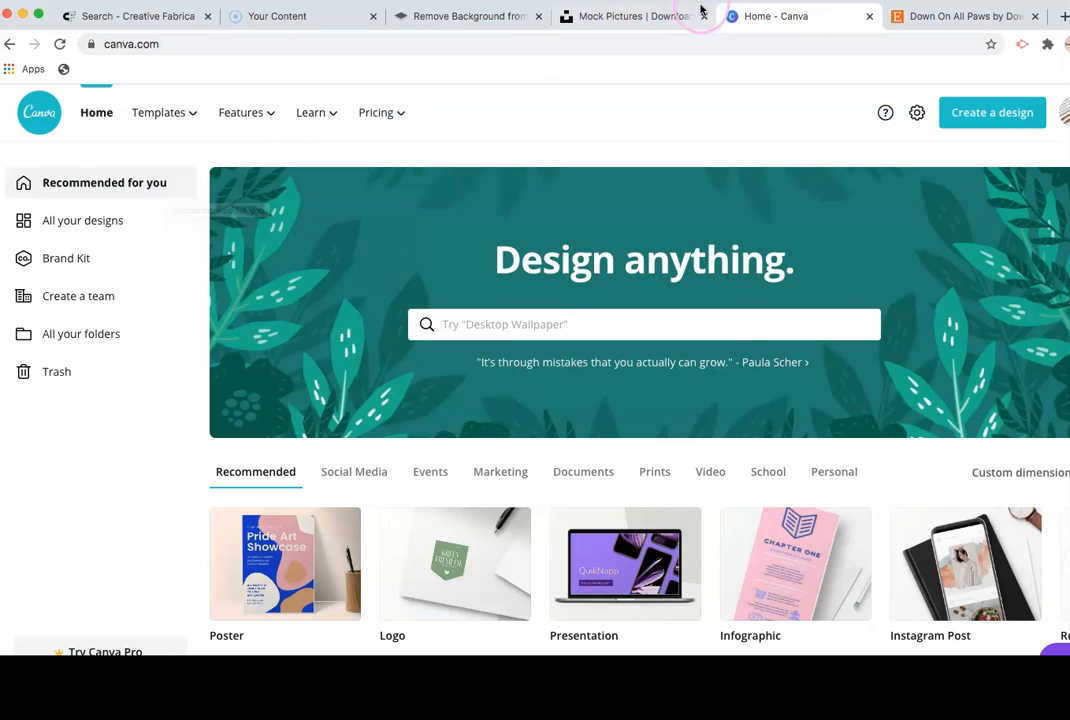
Step: Open the invitation templates and narrow them to the Birthday category
mouse_move(381, 112)
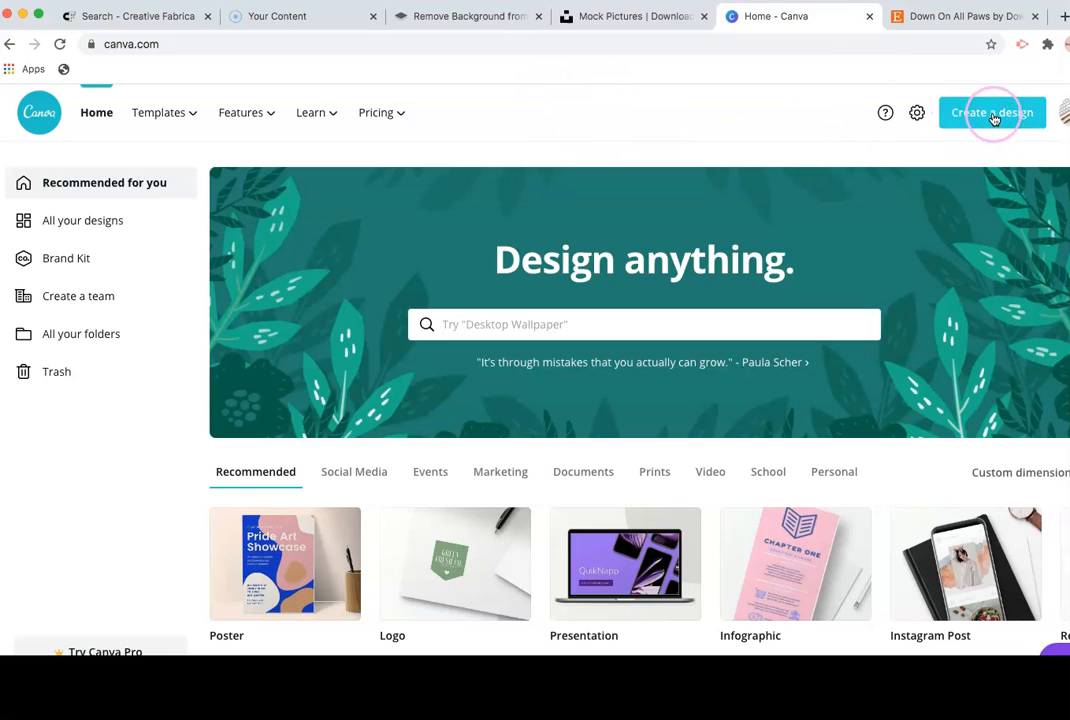
mouse_move(150, 118)
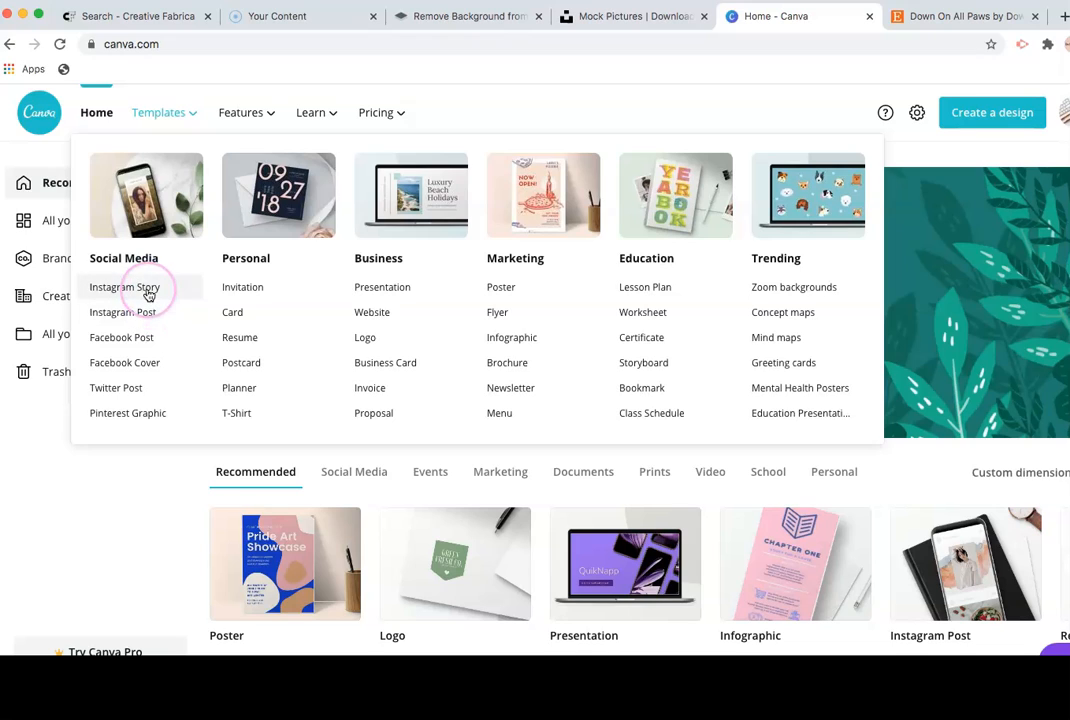
left_click(263, 287)
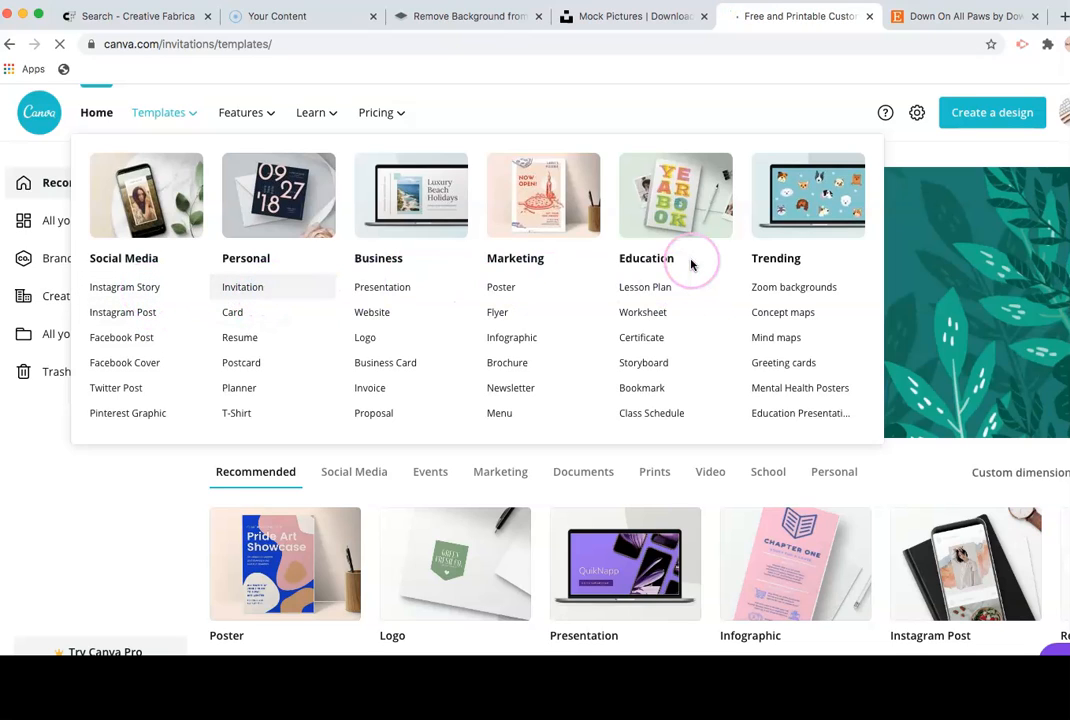
scroll(578, 291, "down", 5)
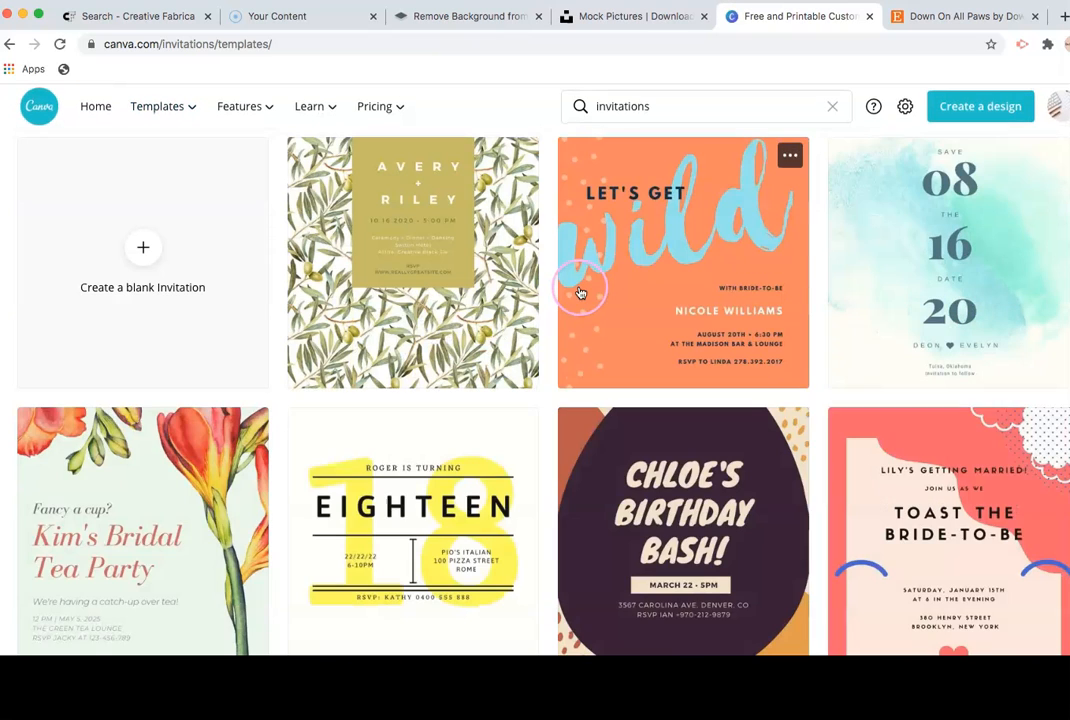
scroll(584, 291, "up", 3)
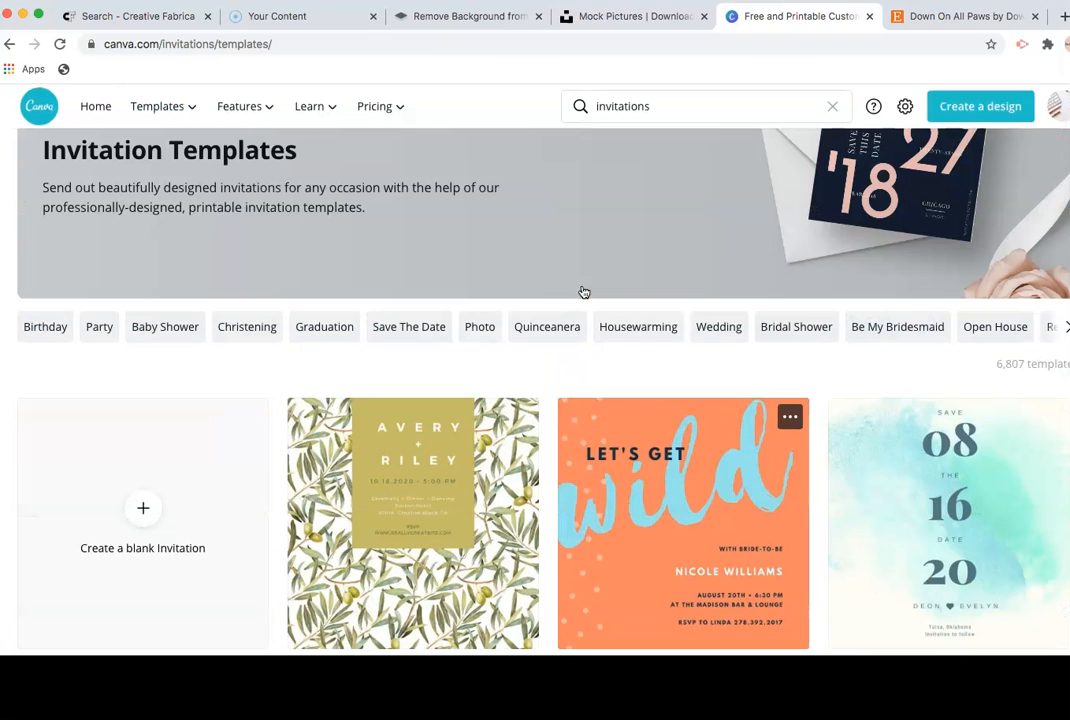
left_click(34, 327)
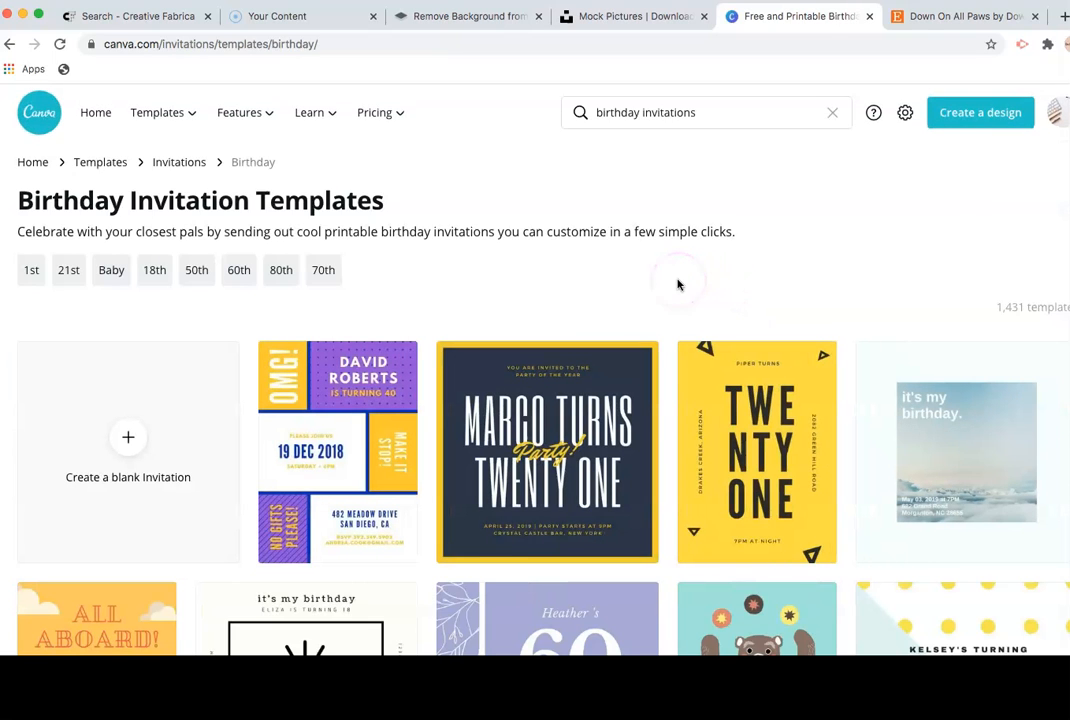
Step: Look through the birthday invitation templates to compare their styles, layouts and themes
scroll(677, 285, "down", 3)
left_click(742, 318)
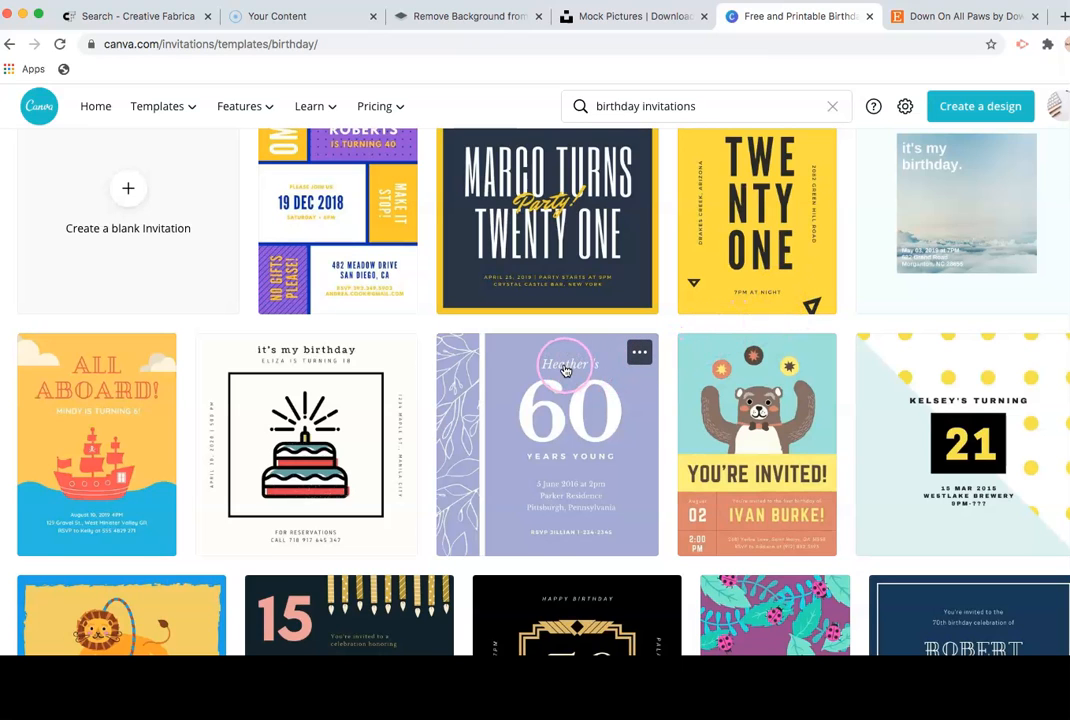
scroll(563, 363, "down", 4)
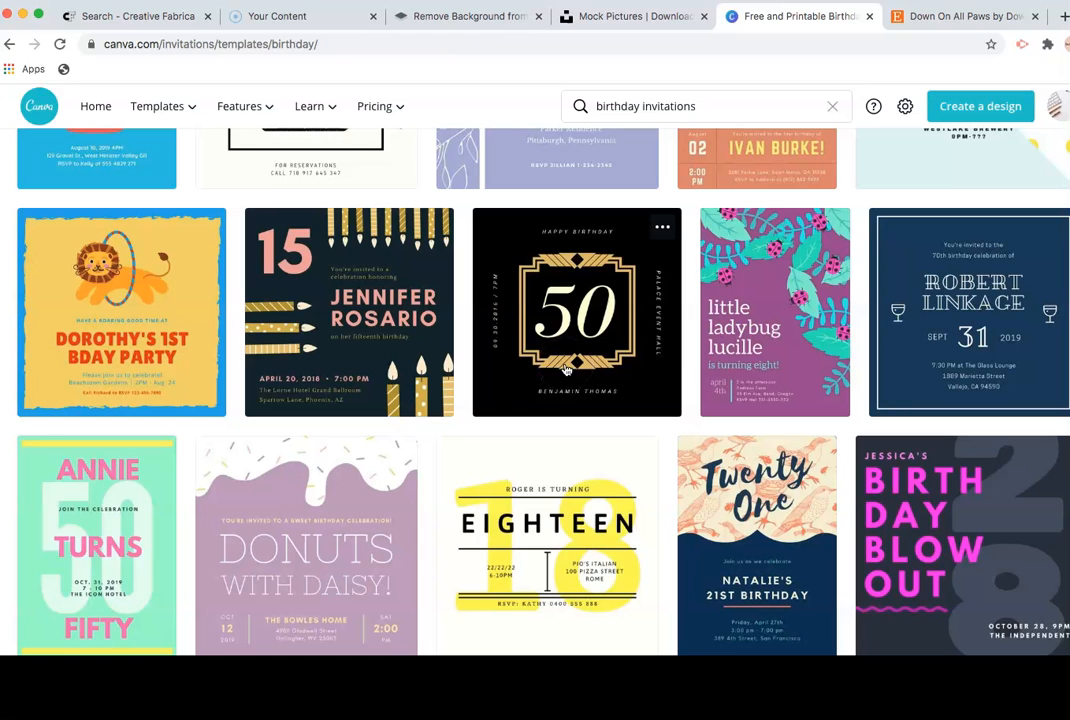
scroll(573, 310, "down", 5)
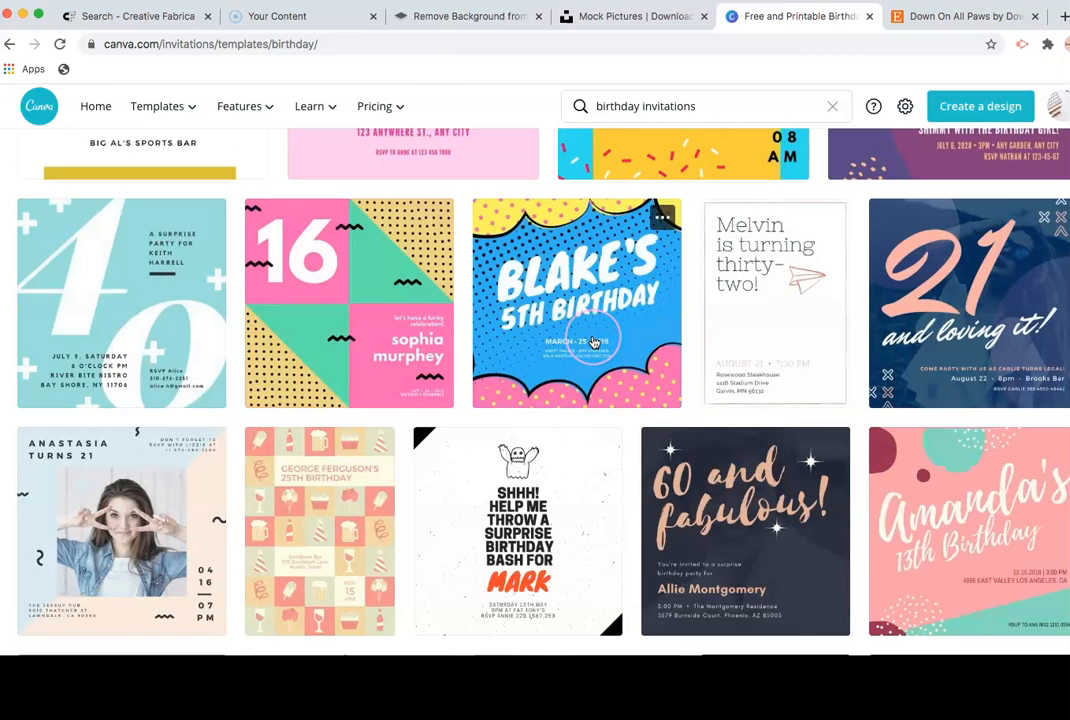
scroll(593, 342, "down", 3)
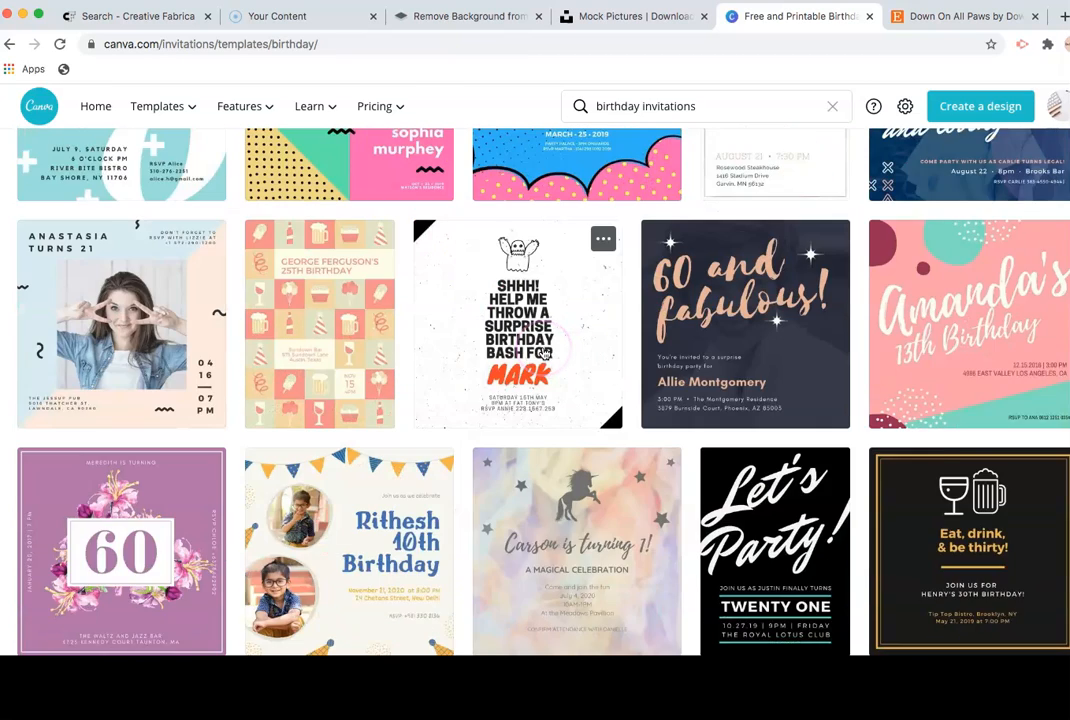
scroll(545, 353, "down", 5)
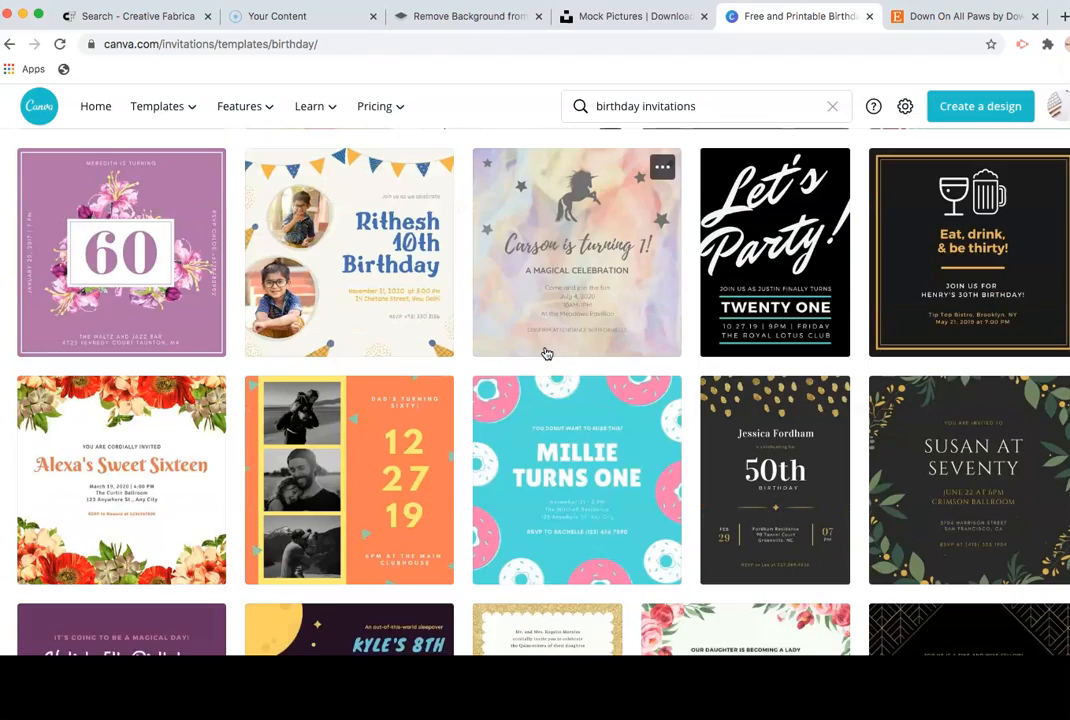
scroll(547, 354, "down", 7)
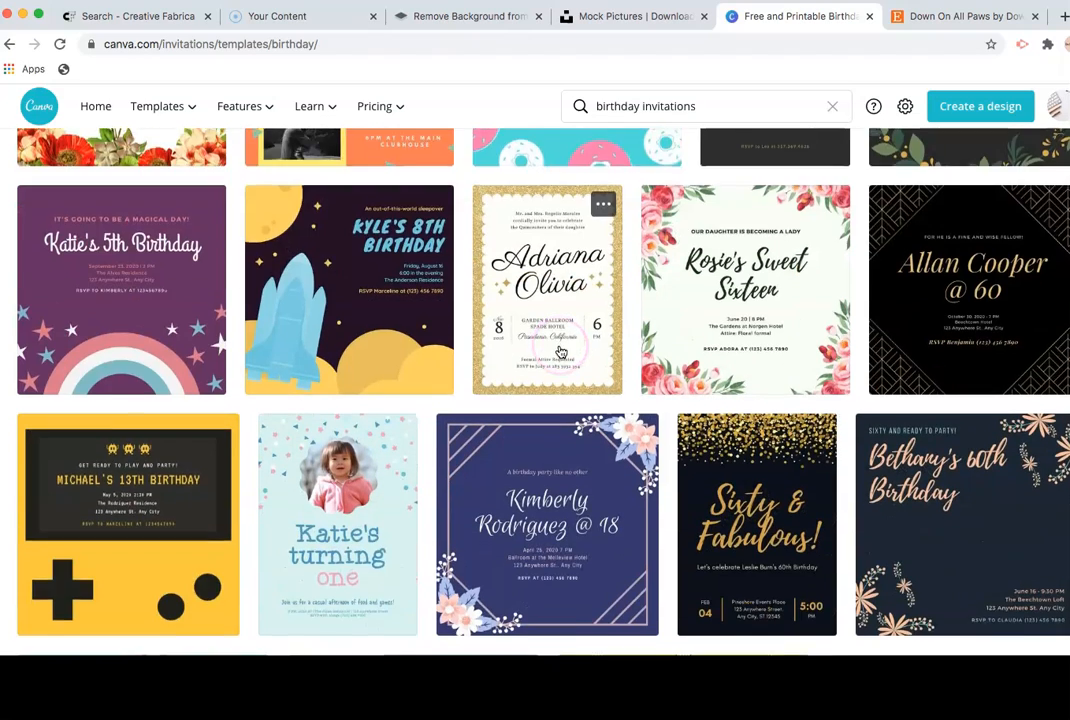
scroll(562, 352, "down", 2)
scroll(557, 351, "down", 4)
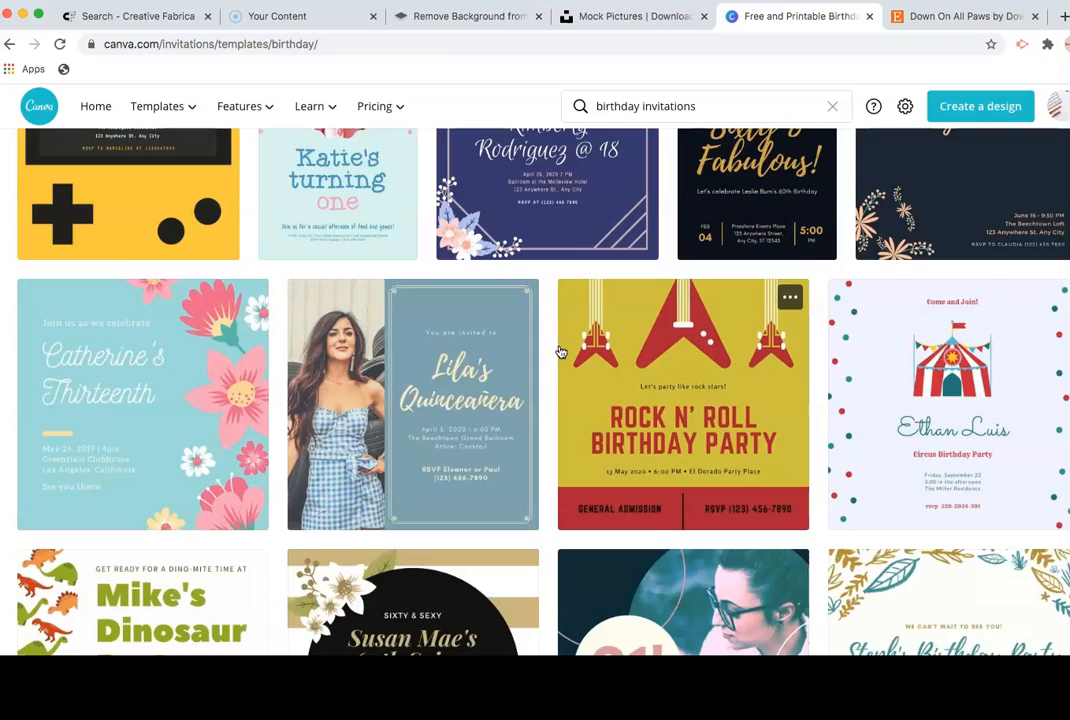
scroll(385, 375, "up", 2)
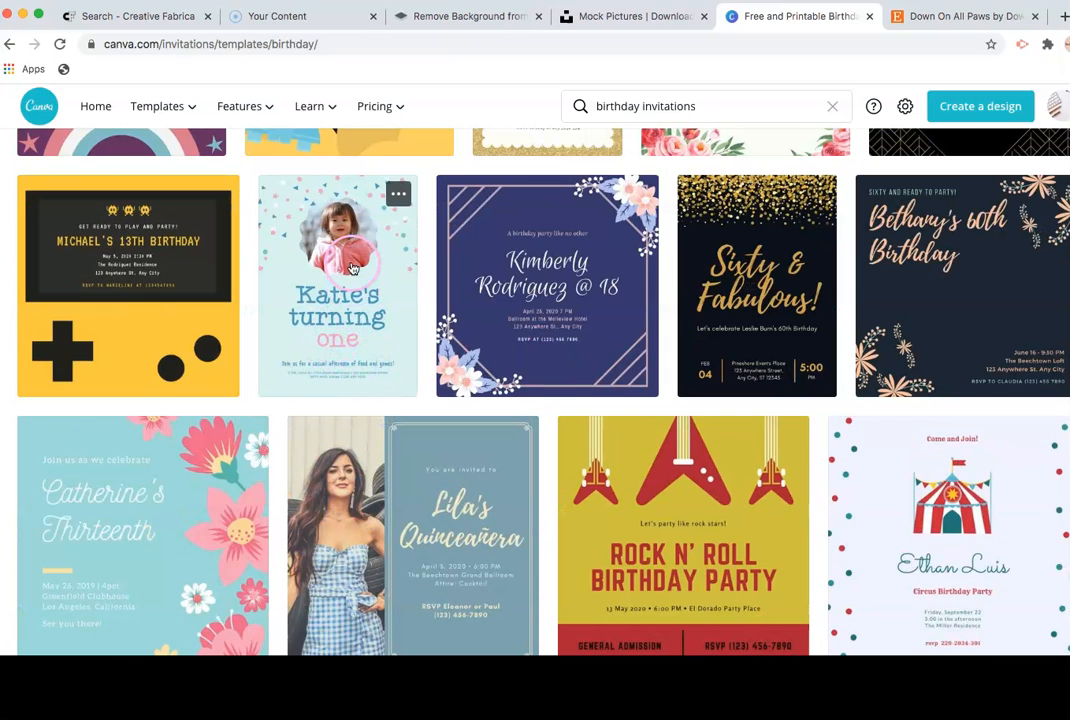
scroll(752, 300, "down", 4)
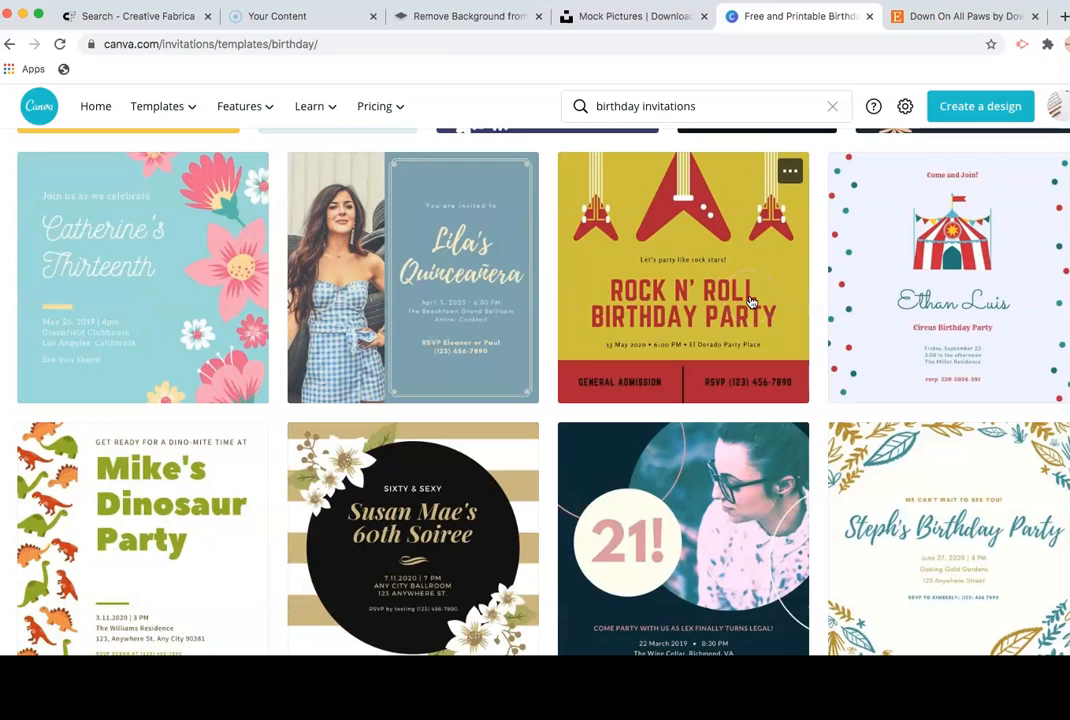
scroll(752, 302, "down", 10)
scroll(752, 302, "up", 3)
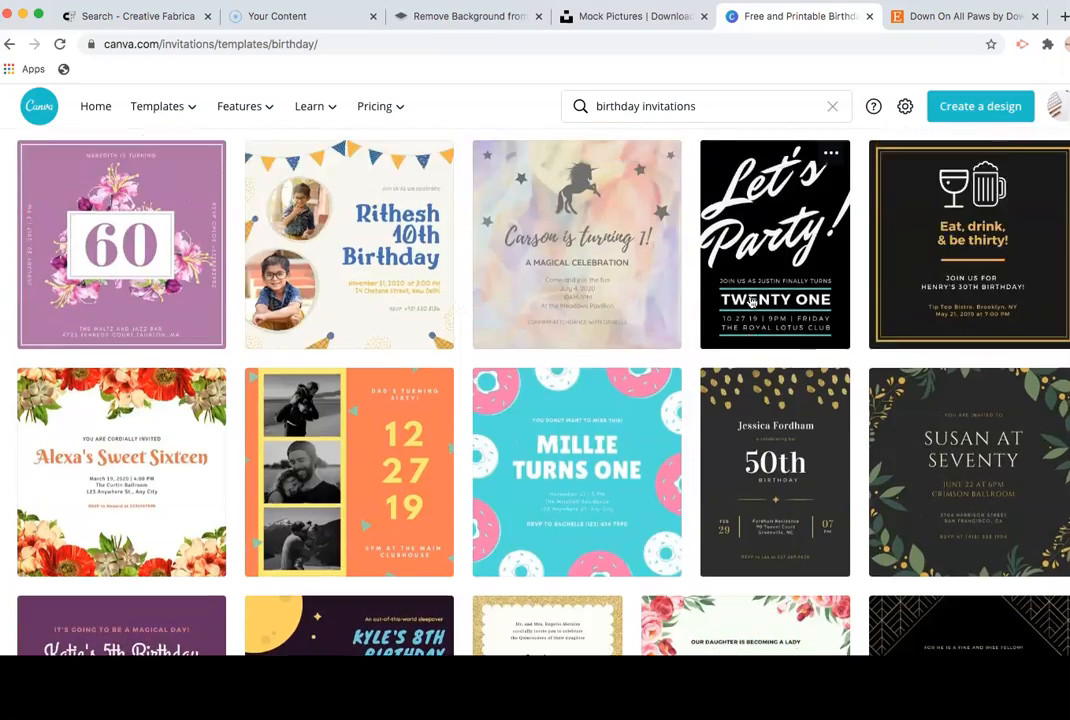
scroll(700, 300, "up", 4)
scroll(616, 327, "up", 7)
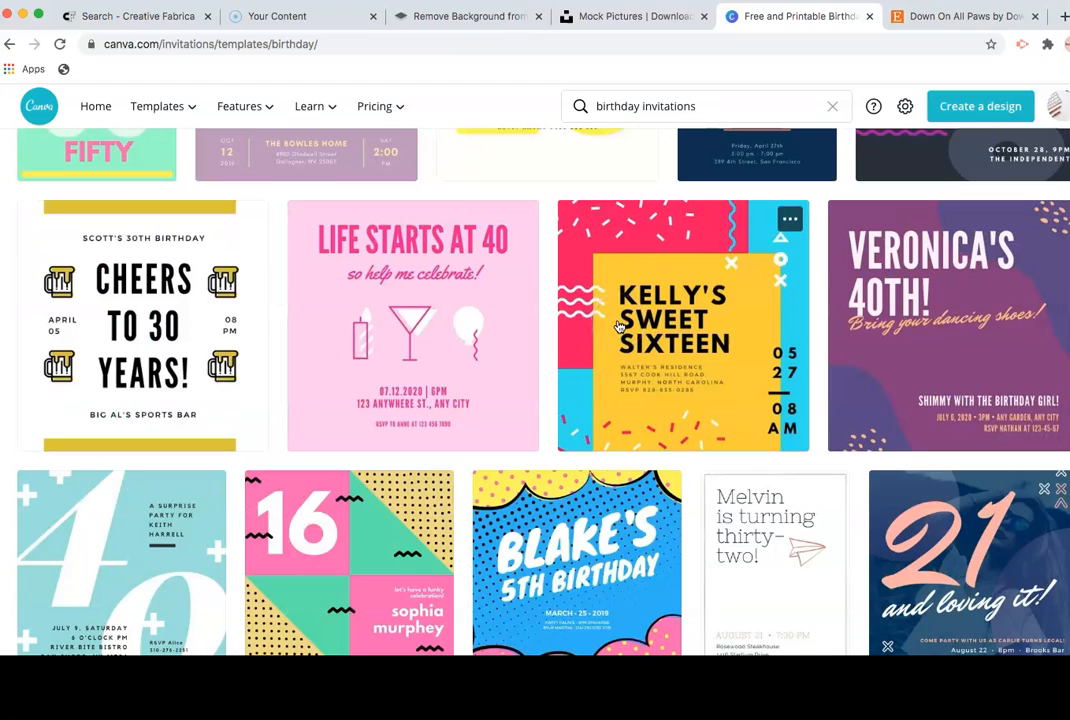
scroll(618, 327, "up", 4)
scroll(619, 327, "down", 1)
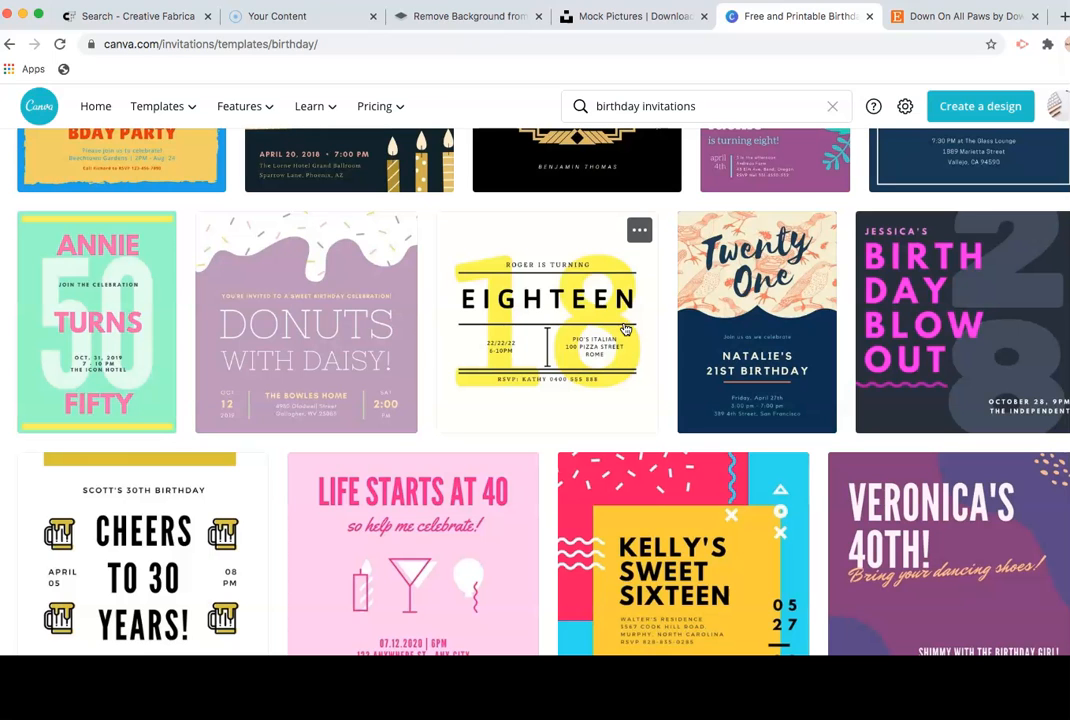
scroll(560, 340, "up", 2)
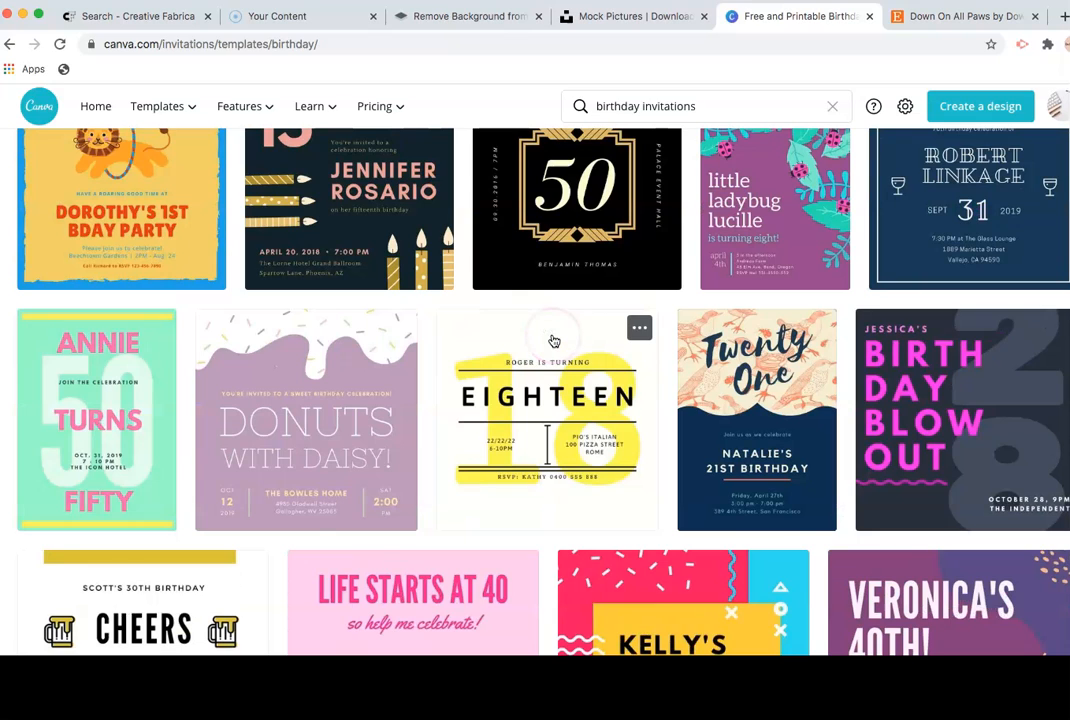
scroll(554, 341, "up", 3)
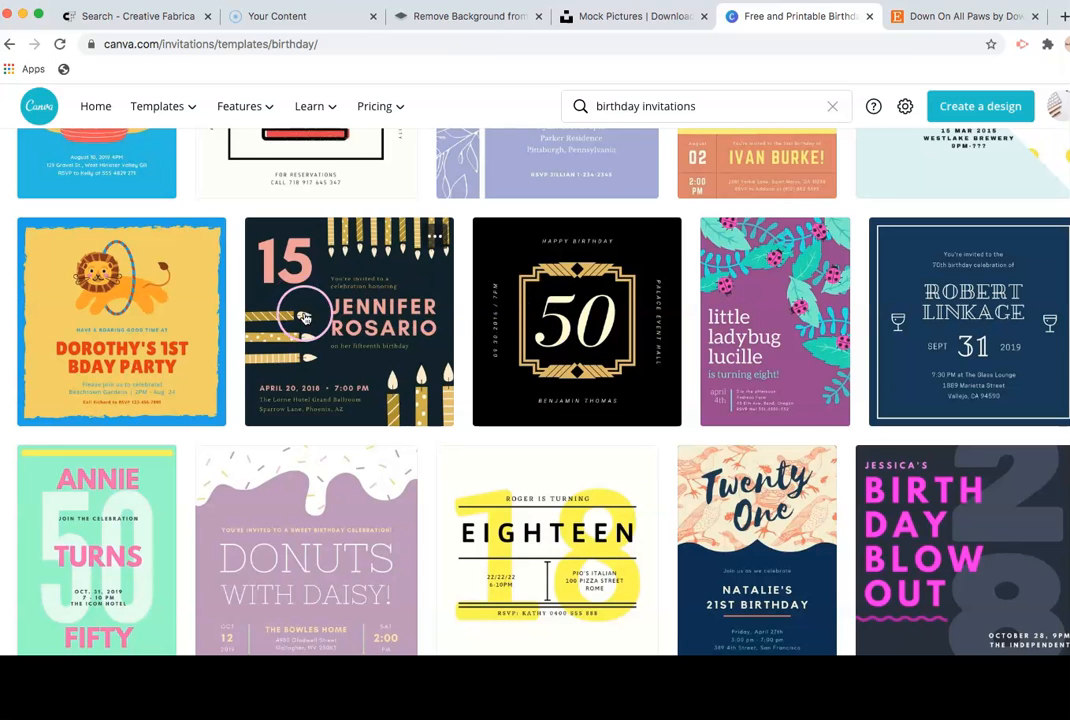
scroll(304, 318, "up", 5)
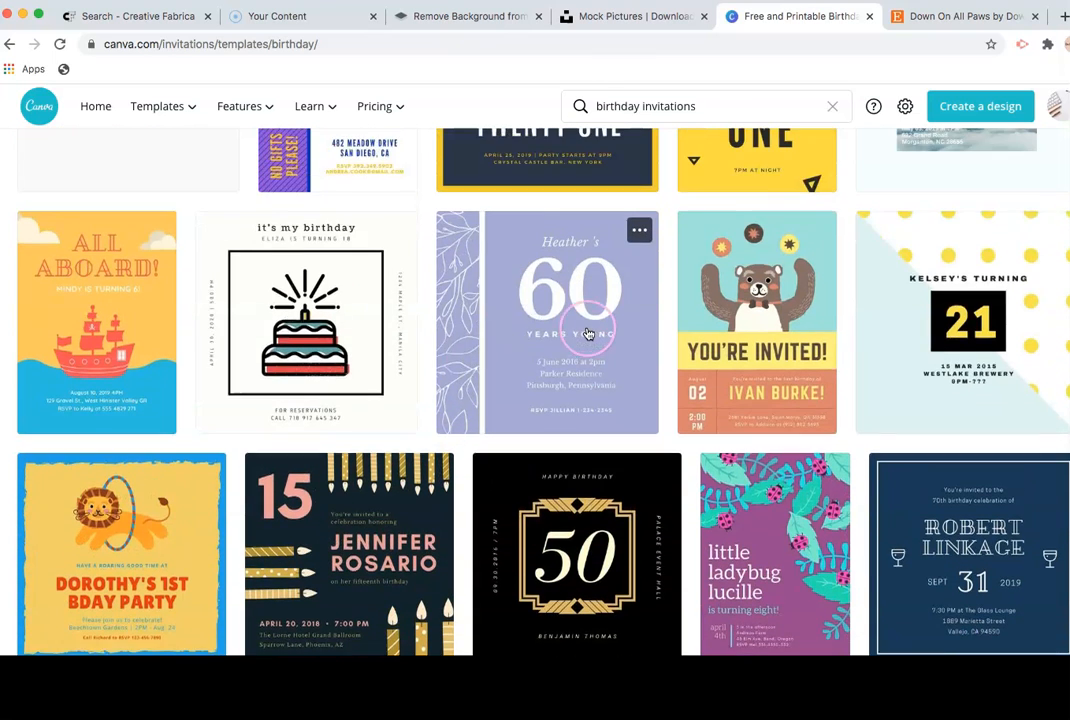
scroll(588, 334, "up", 3)
scroll(588, 334, "down", 6)
scroll(588, 334, "down", 5)
scroll(588, 334, "up", 5)
scroll(588, 334, "down", 6)
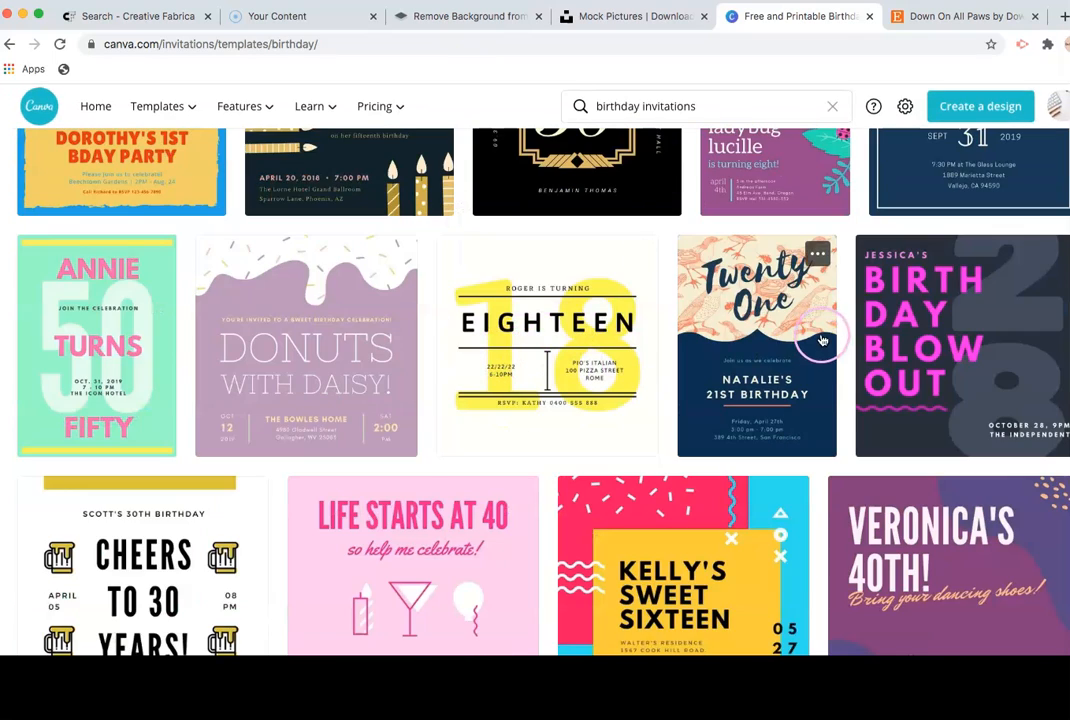
scroll(742, 336, "down", 3)
scroll(767, 342, "down", 5)
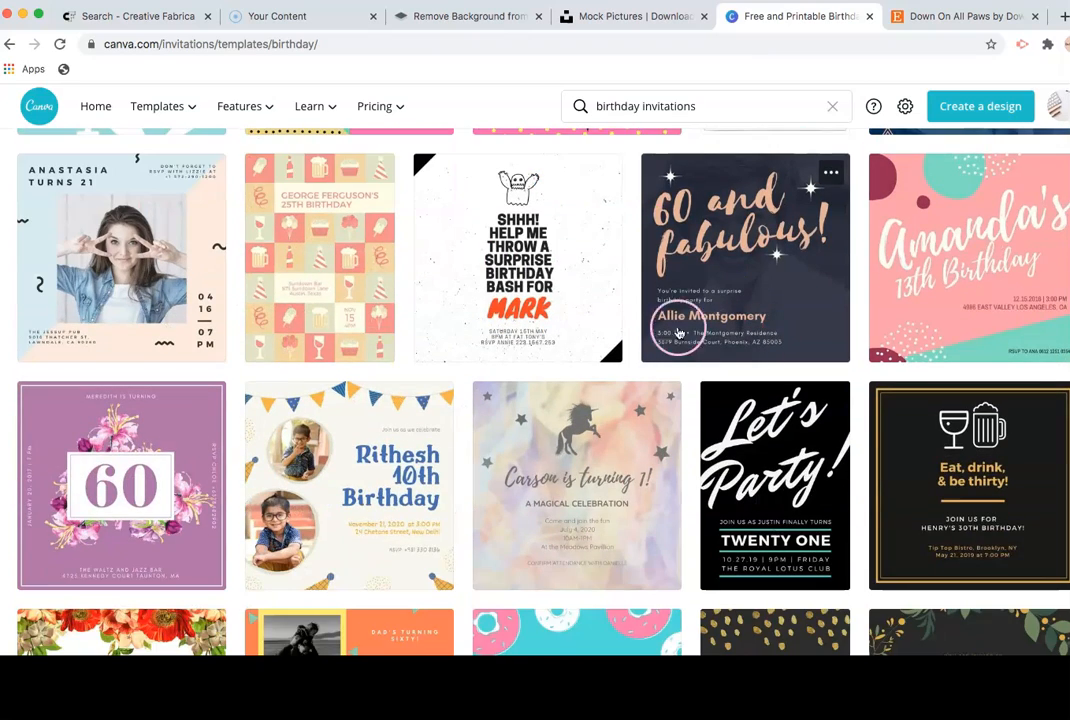
Step: Start a new design from the black and white "Let's Party" 21st birthday invitation template
left_click(800, 473)
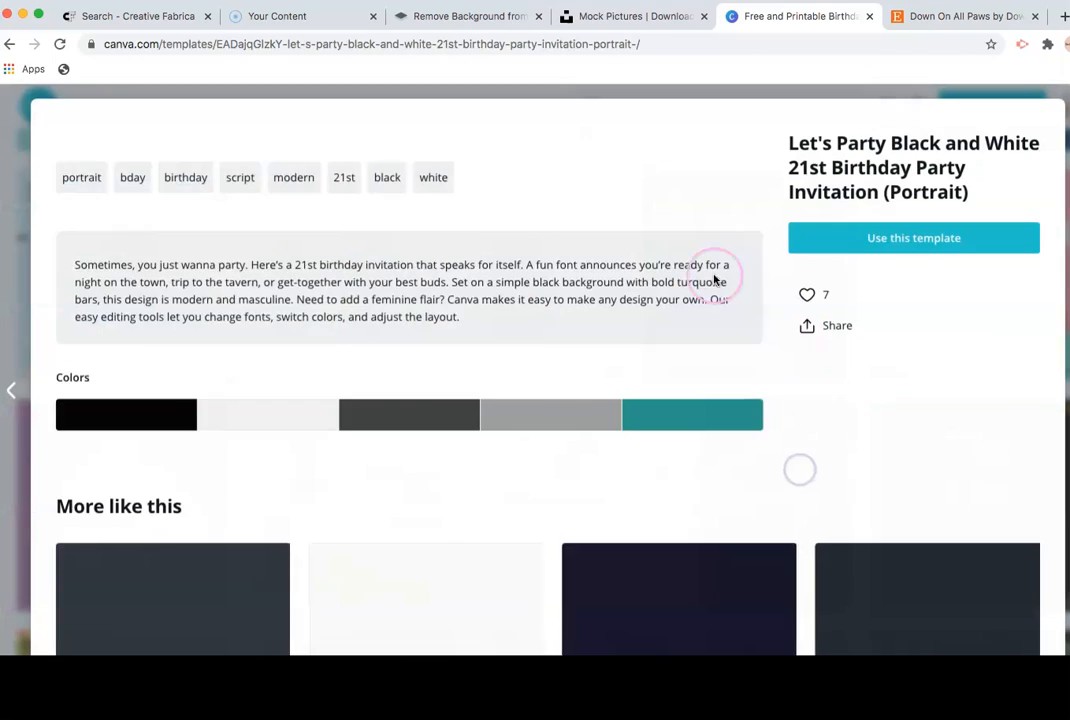
left_click(884, 240)
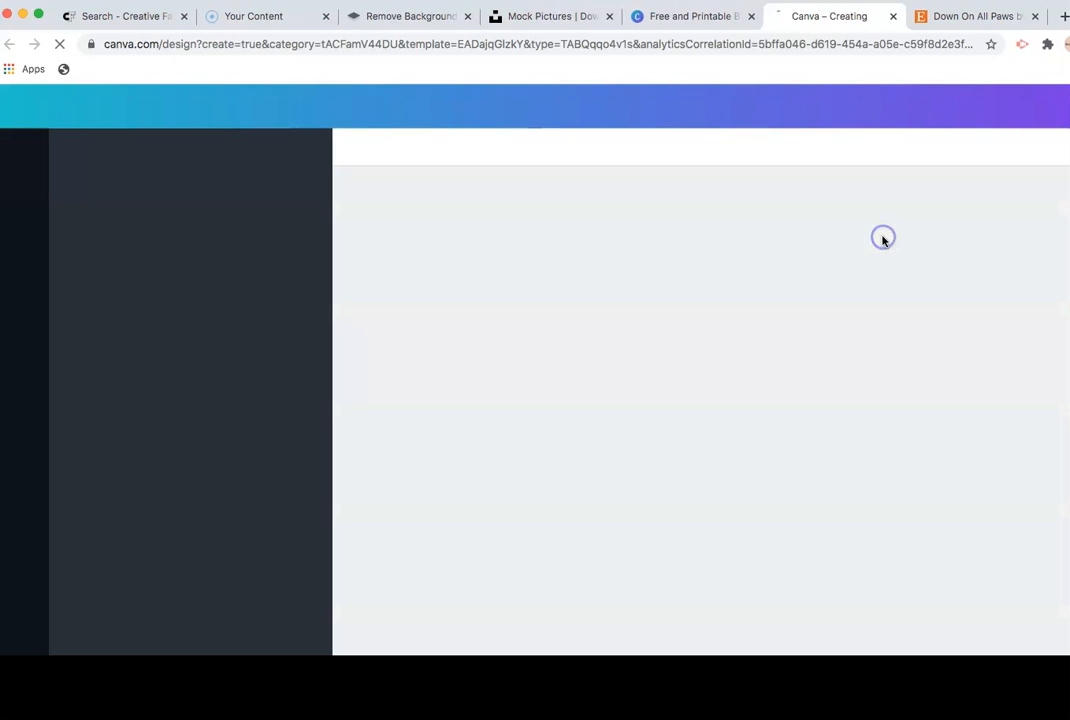
left_click(721, 224)
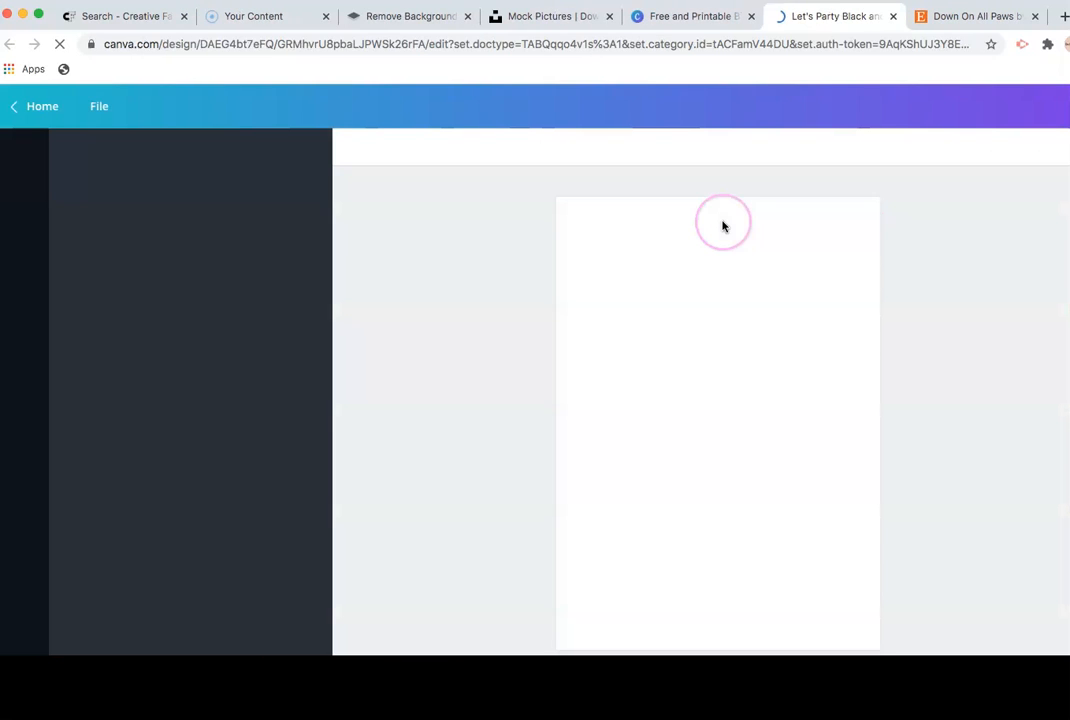
left_click(750, 300)
Step: Select the invitation's black background and open its color choices
left_click(850, 281)
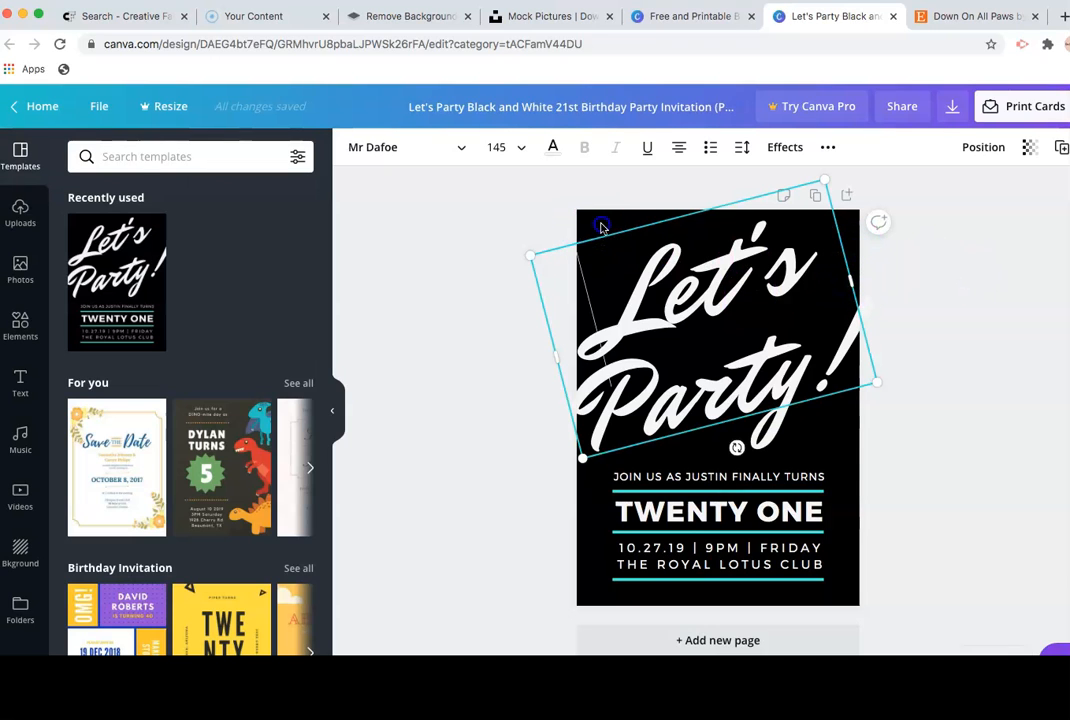
left_click(835, 506)
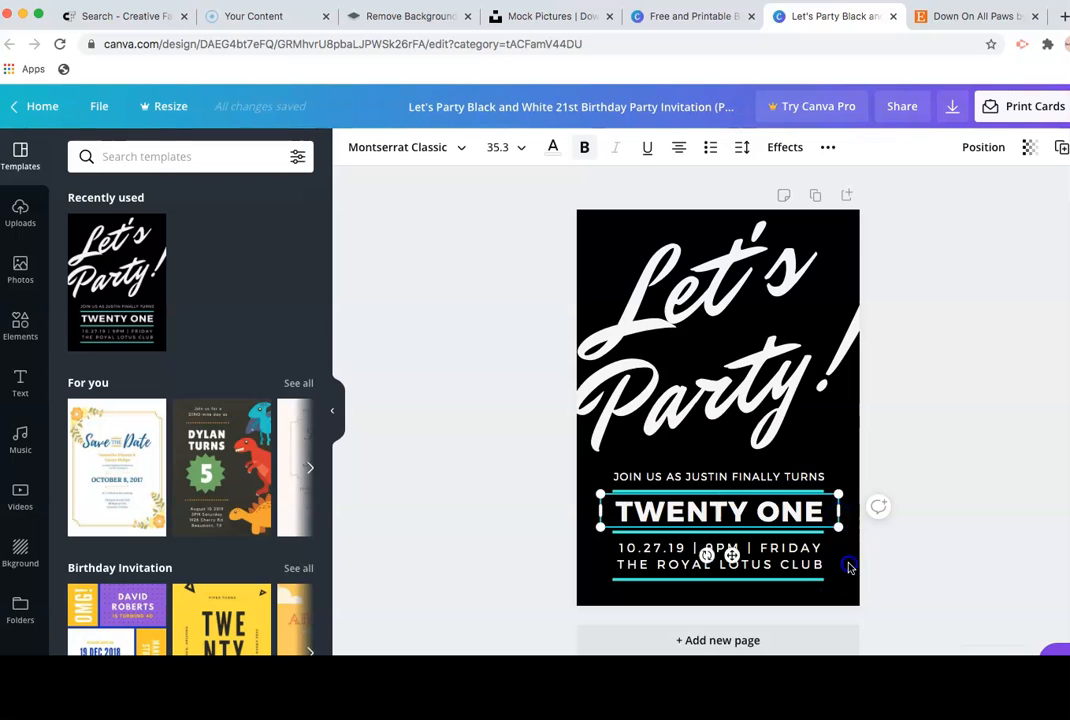
left_click(848, 564)
left_click(353, 146)
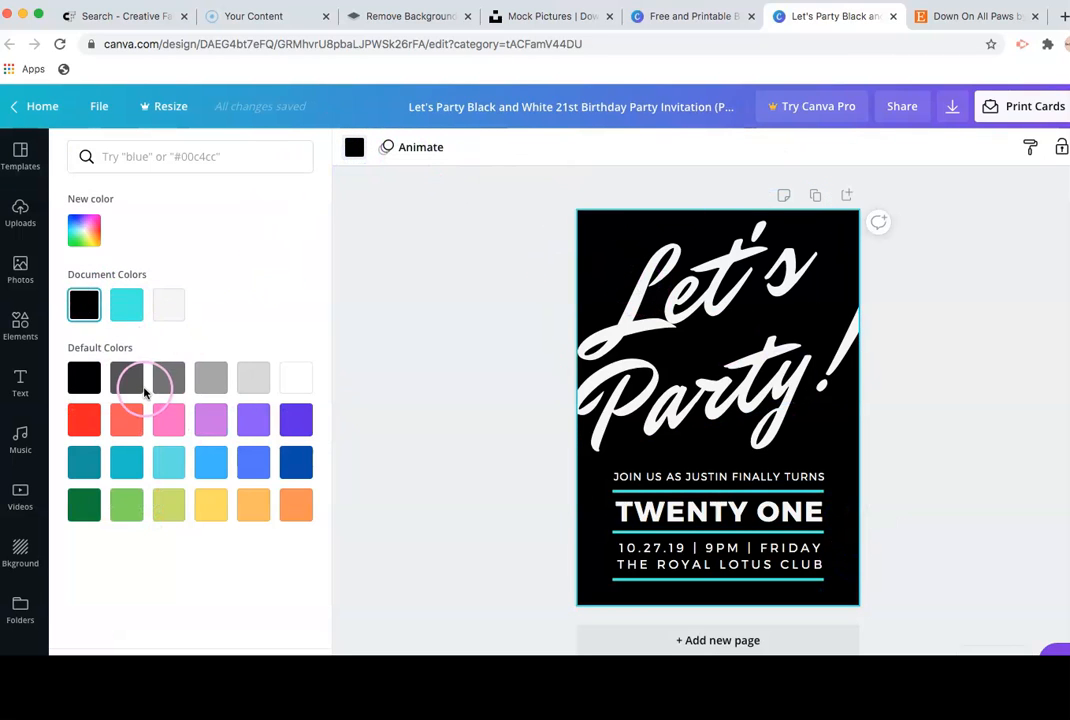
Step: Try custom muted blue shades for the invitation background, such as #717999 and #8591B8
left_click(95, 218)
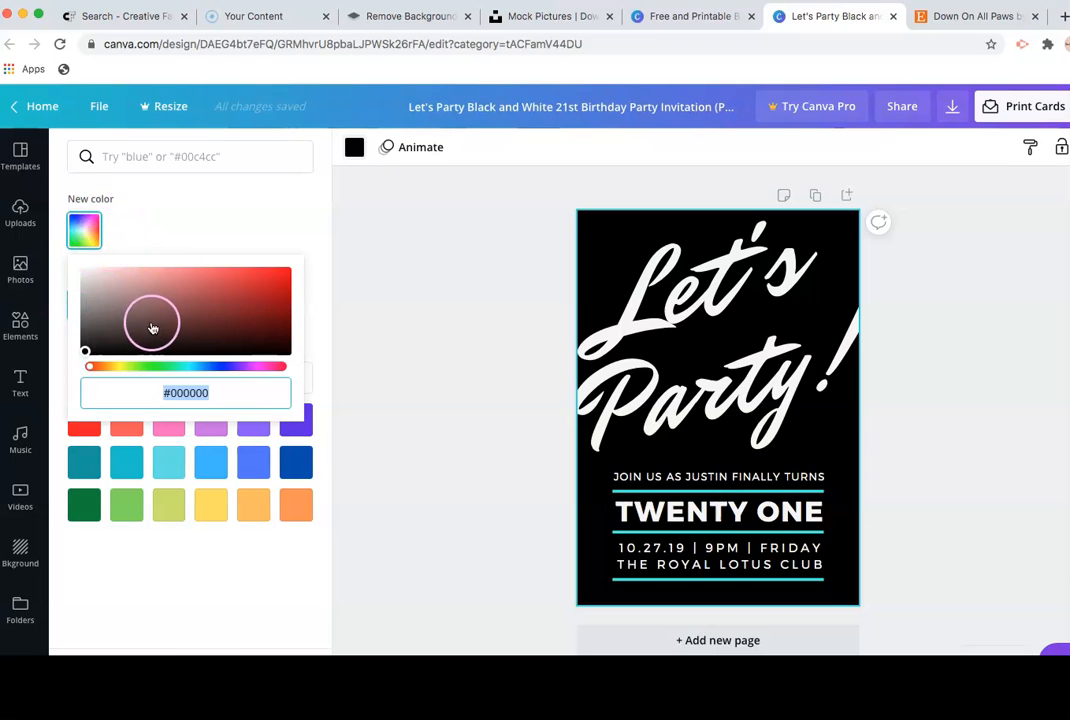
left_click(130, 366)
left_click(148, 307)
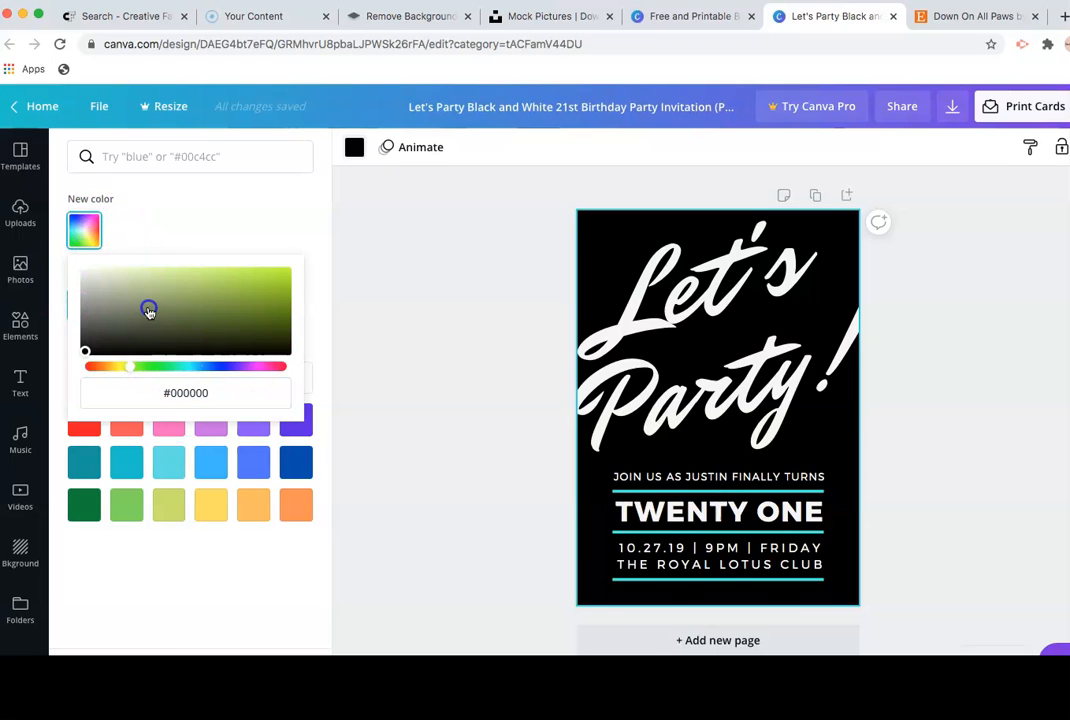
left_click(208, 366)
left_click(203, 318)
left_click(135, 304)
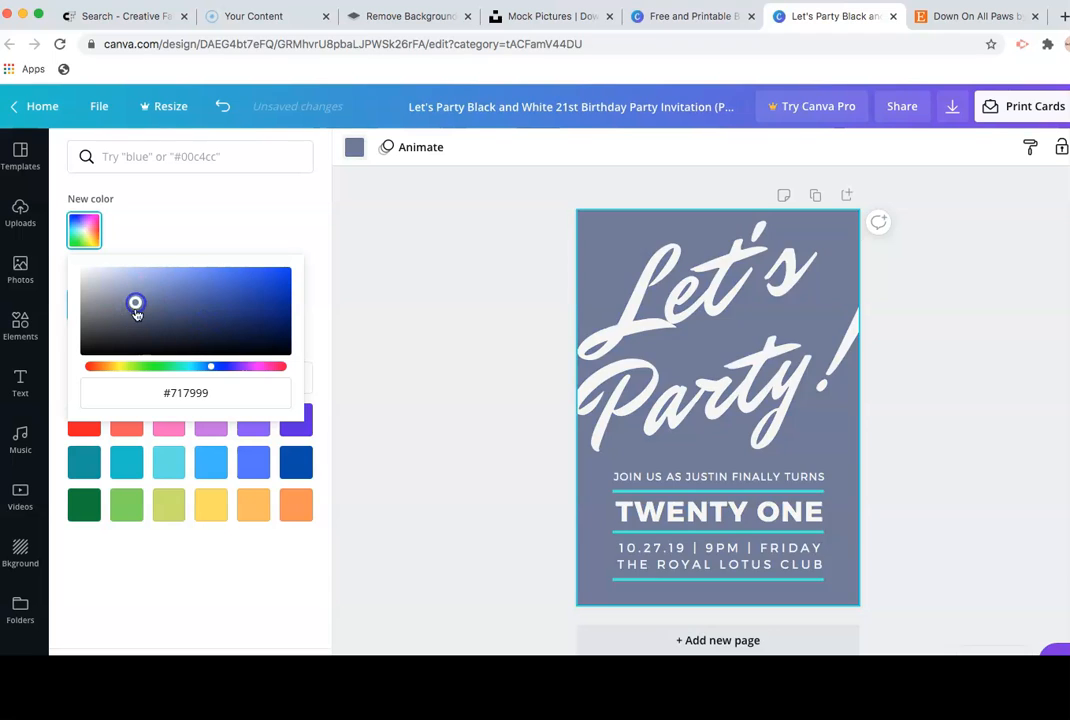
left_click(139, 323)
left_click(109, 297)
mouse_move(112, 294)
left_mouse_down()
mouse_move(112, 282)
mouse_move(138, 291)
left_mouse_up()
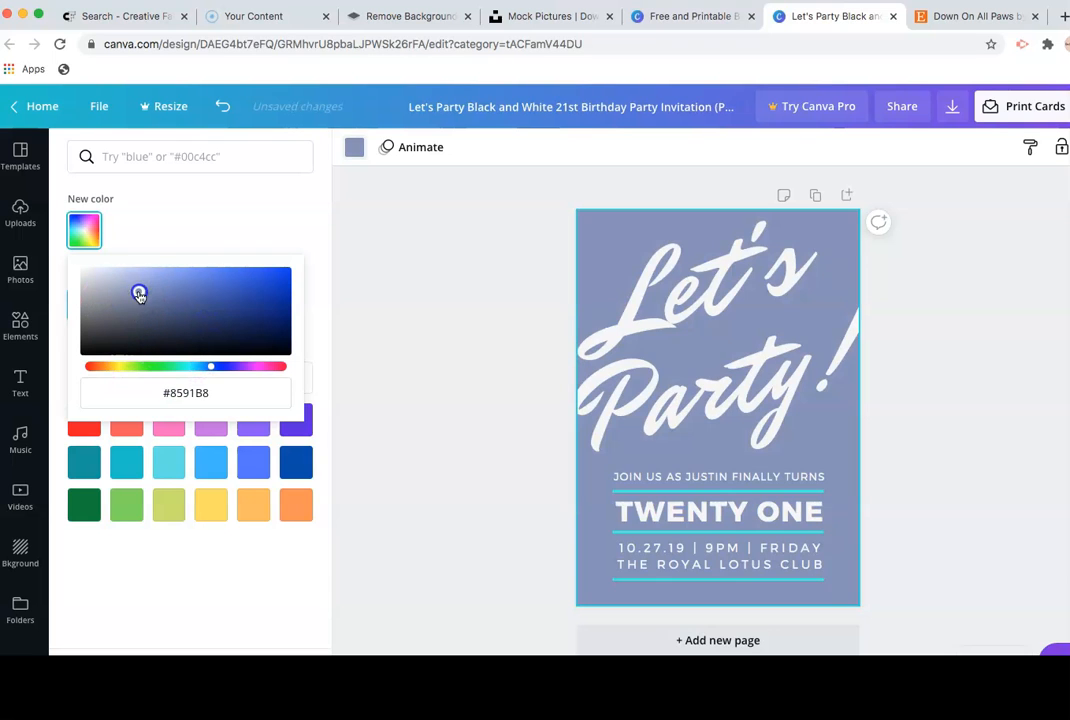
Step: Set the invitation background to the light turquoise default color and select the "Join us" text line
left_click(167, 464)
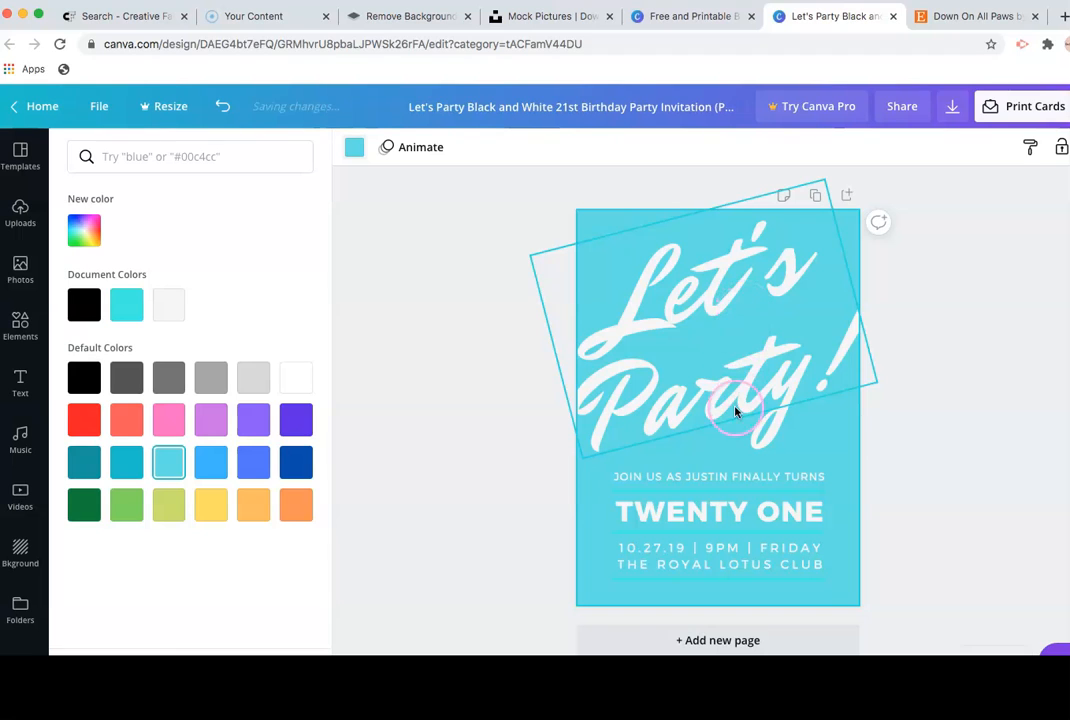
left_click(744, 482)
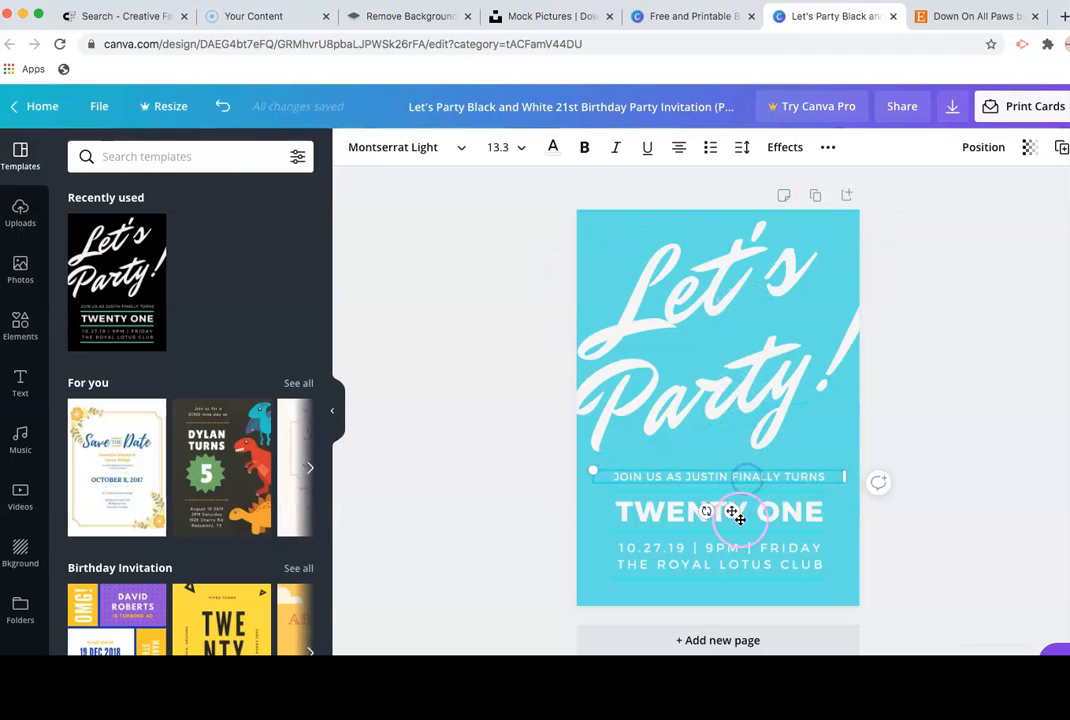
Step: Change the venue line in the invitation's date and location text to read THE KENNEL CLUB
left_click(703, 567)
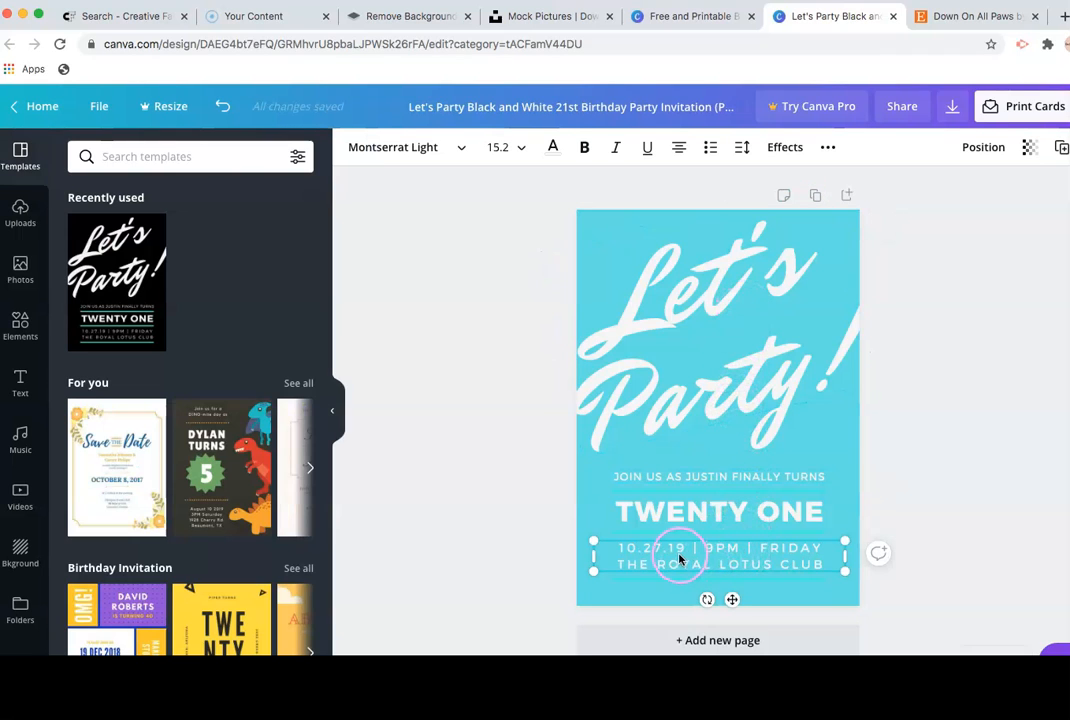
double_click(678, 557)
mouse_move(708, 556)
left_mouse_down()
mouse_move(763, 556)
mouse_move(724, 569)
left_mouse_up()
left_click(678, 567)
left_click(642, 564)
left_click(625, 567)
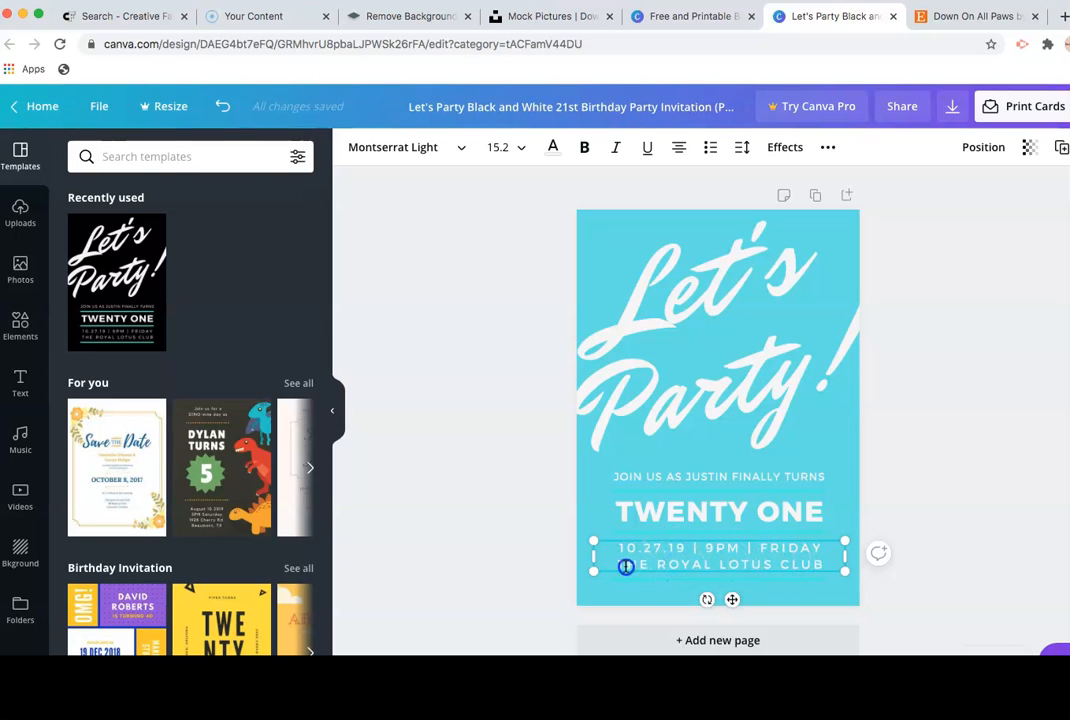
left_click(696, 568)
left_click(775, 566)
key("BackSpace")
key("BackSpace")
key("BackSpace")
key("BackSpace")
key("BackSpace")
key("BackSpace")
key("BackSpace")
key("BackSpace")
key("BackSpace")
key("BackSpace")
key("BackSpace")
key("BackSpace")
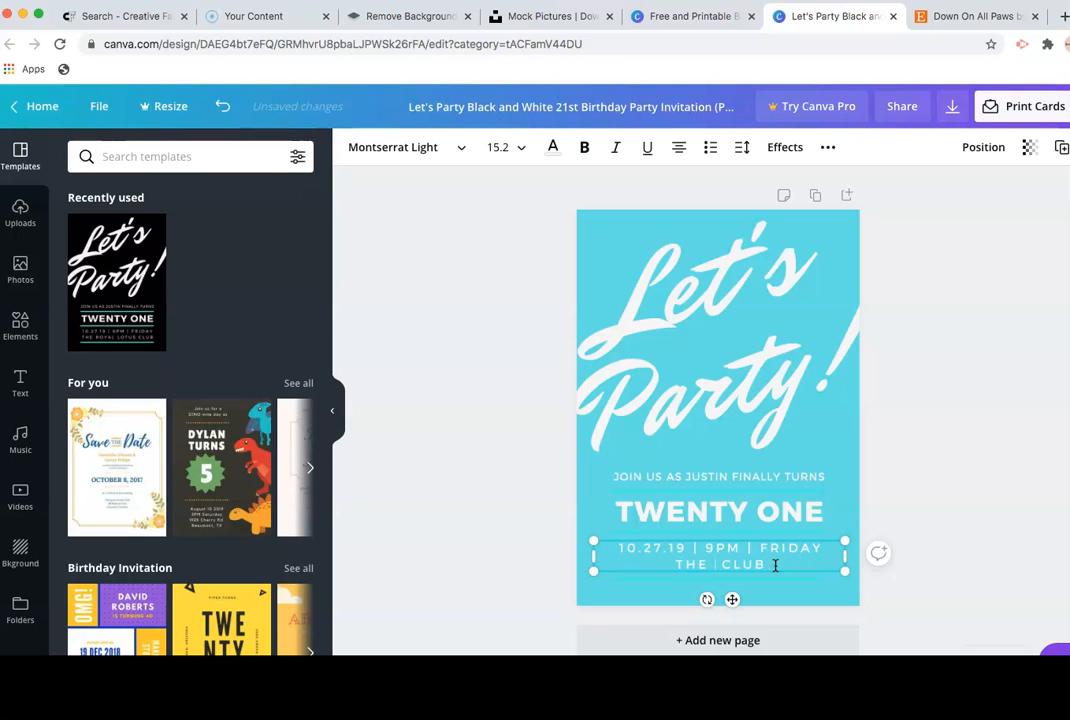
type("KENNEL")
Step: Replace the large TWENTY ONE age text with FIVE
left_click(755, 510)
left_click(632, 508)
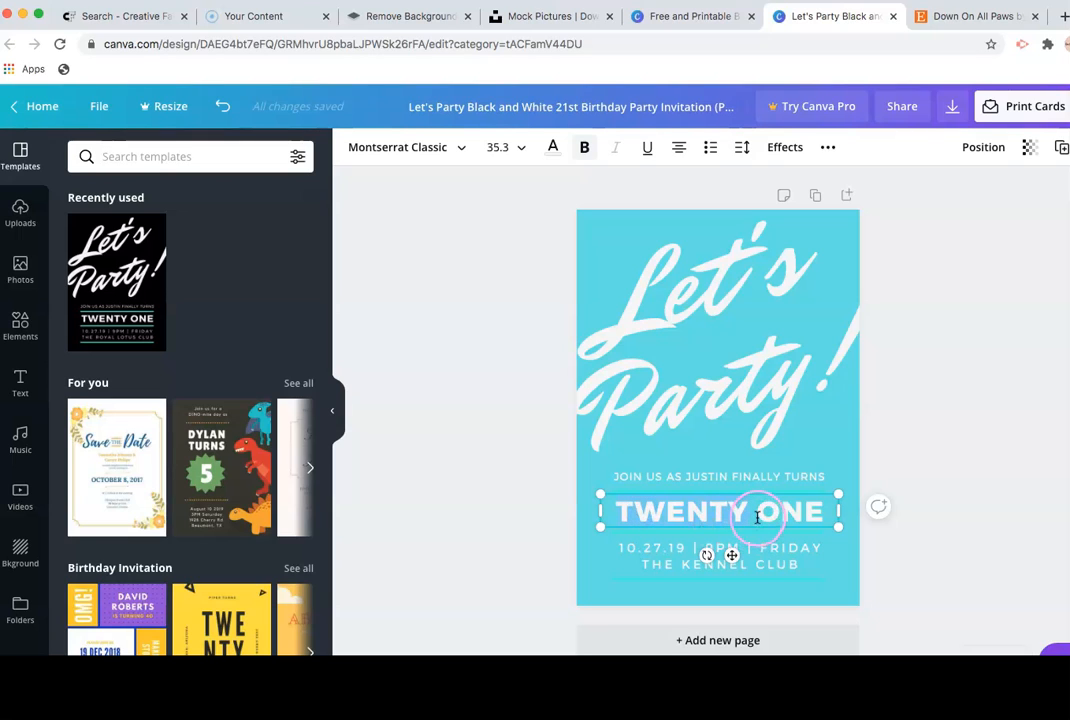
key("BackSpace")
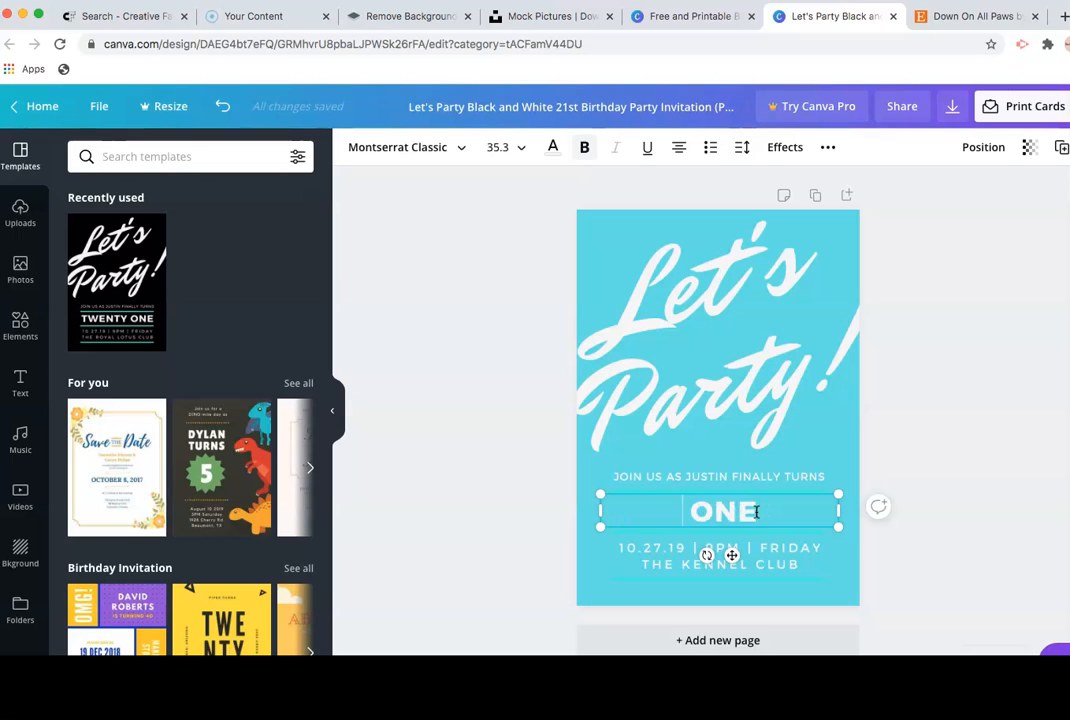
key("Delete")
key("Delete")
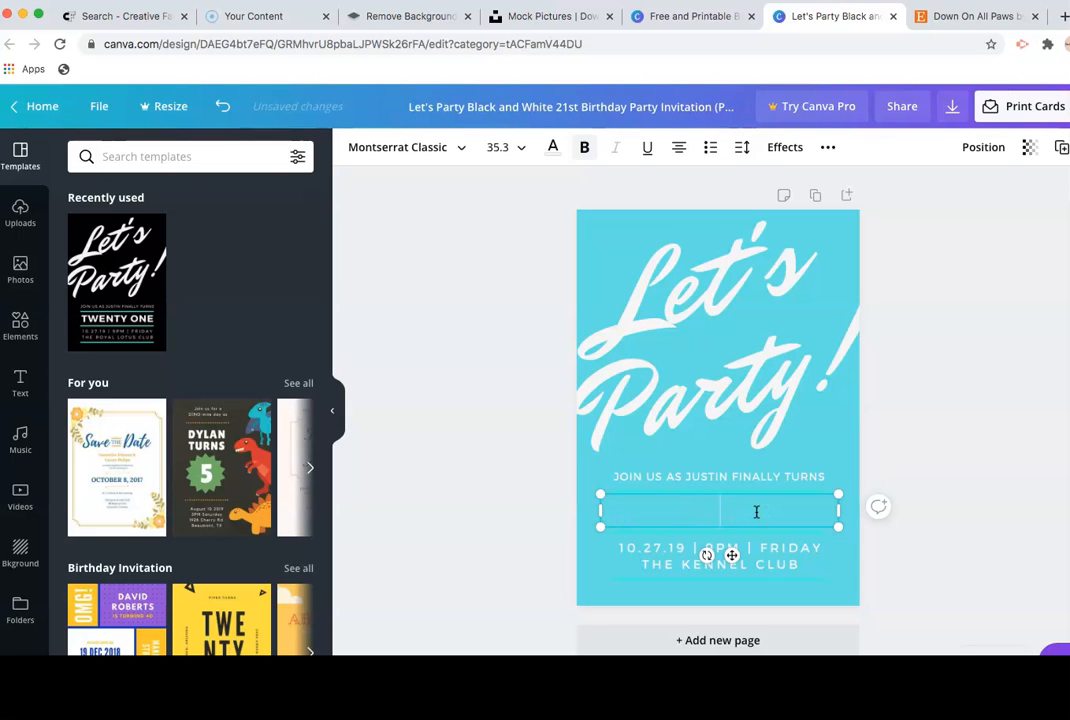
type("E")
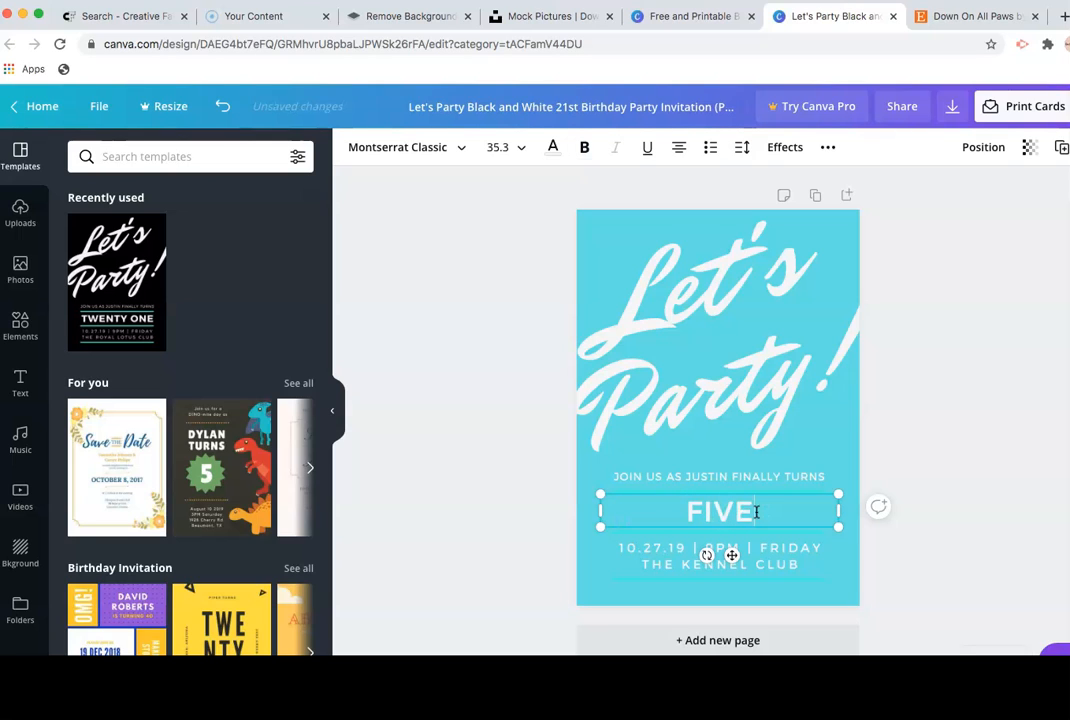
Step: Replace the celebrant's name in the "Join us" line with PEANUT
left_click(719, 480)
double_click(695, 477)
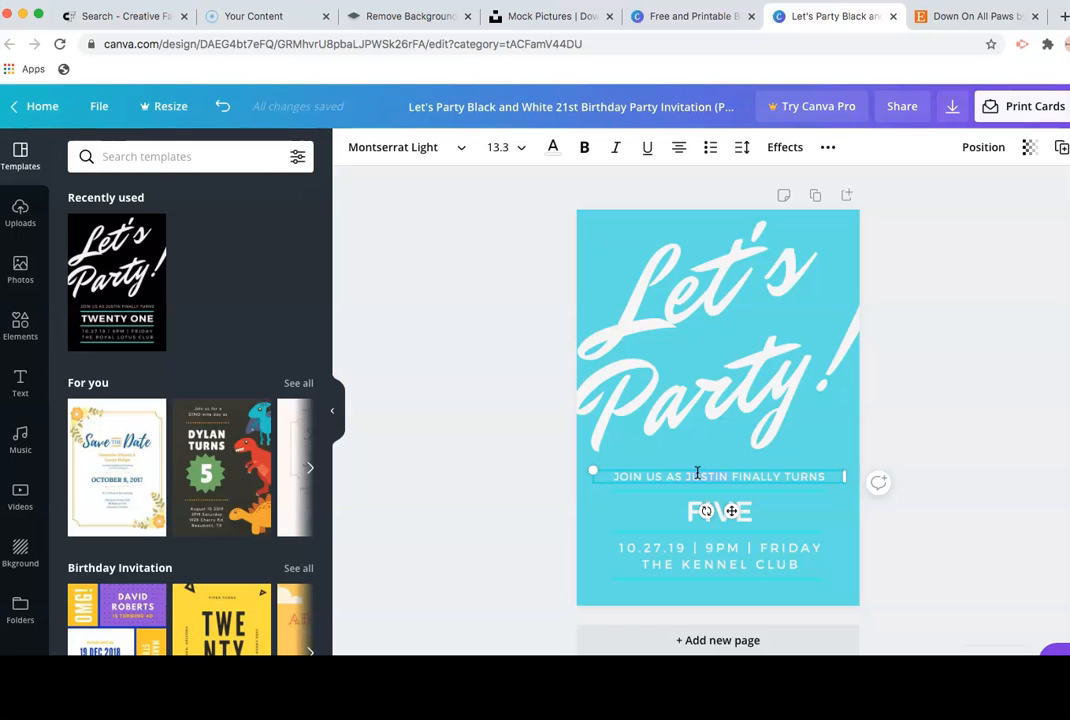
type("PEANUT")
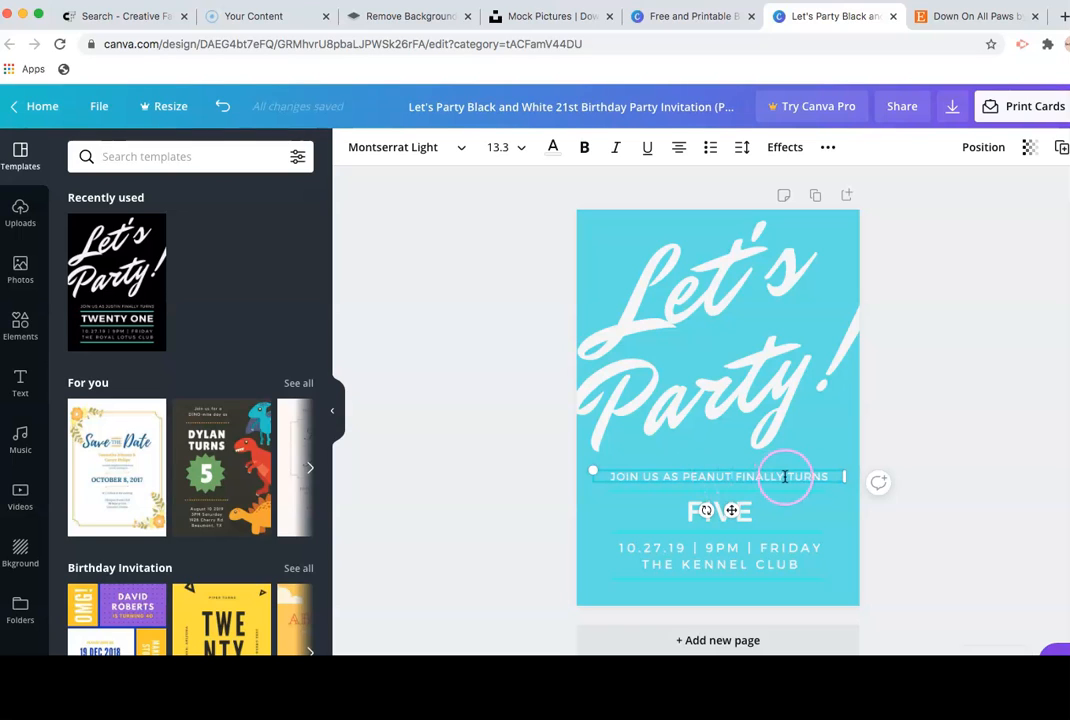
Step: Shrink the "Let's Party!" title to font size 93.1 and place it in the invitation's upper-left corner
left_click(754, 423)
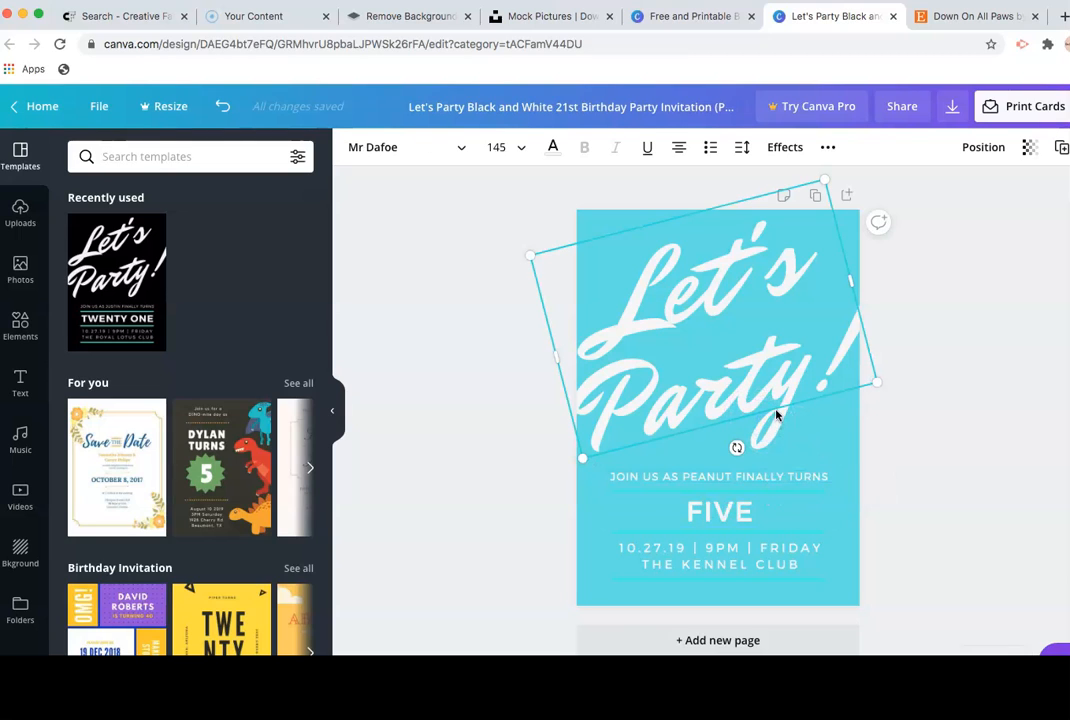
mouse_move(783, 361)
left_mouse_down()
mouse_move(793, 334)
mouse_move(795, 370)
left_mouse_up()
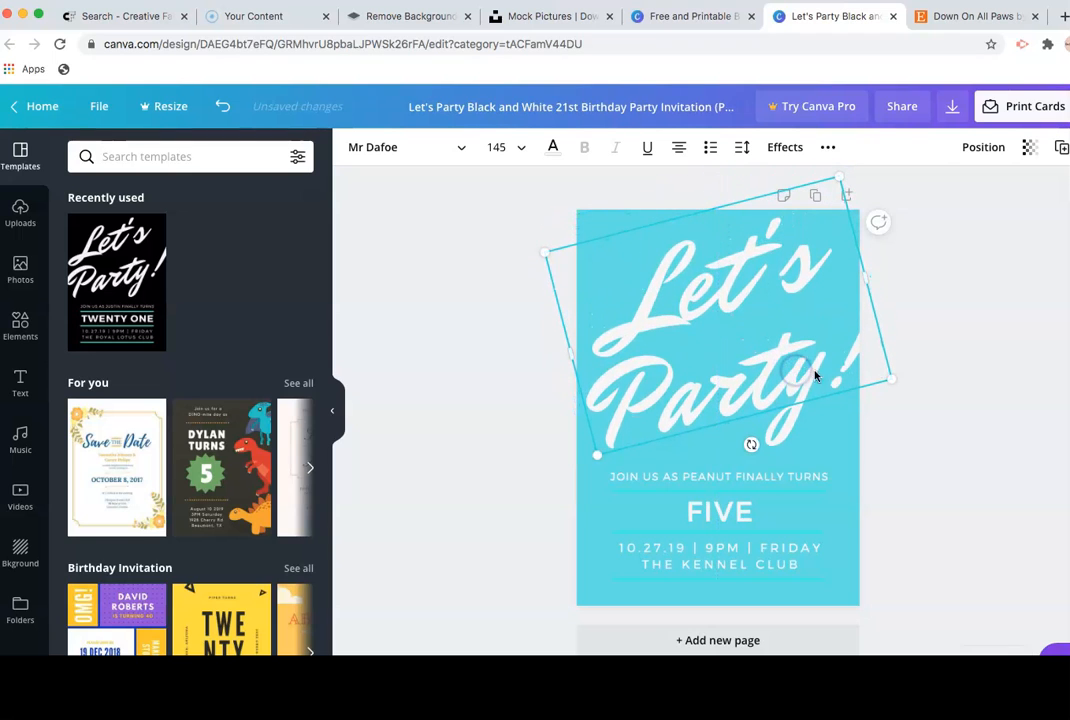
left_click_drag(894, 380, 764, 356)
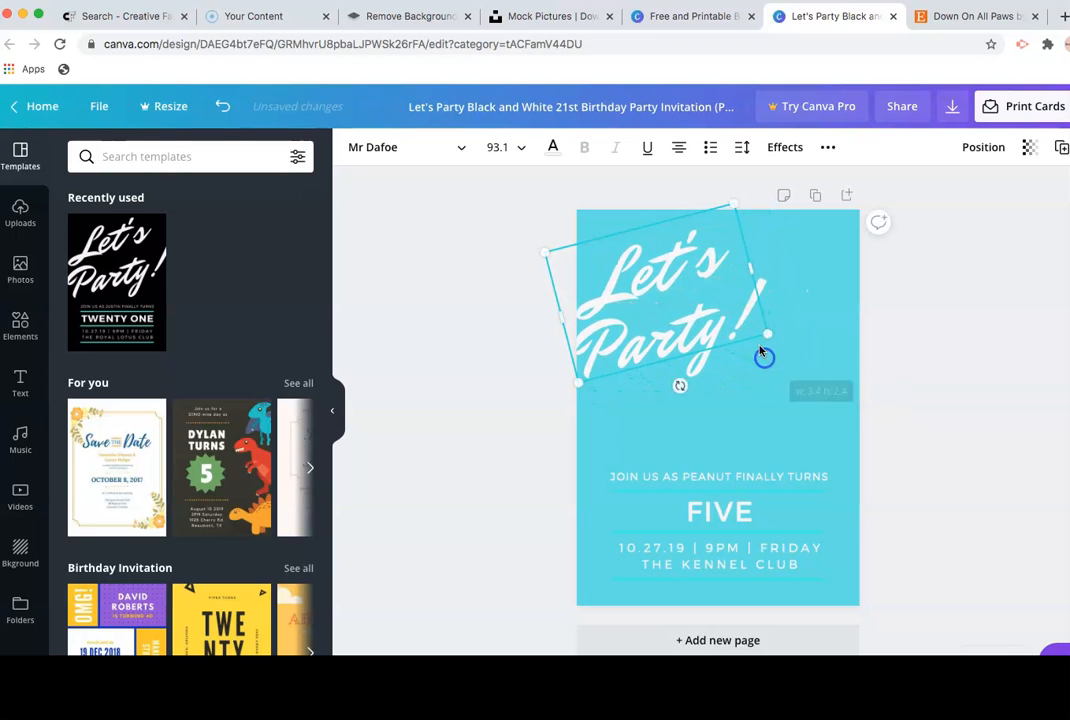
mouse_move(659, 312)
left_mouse_down()
mouse_move(642, 294)
mouse_move(655, 290)
left_mouse_up()
Step: Try the Alice, Anton, Anonymous Pro and Cardo fonts on the "Let's Party!" title
left_click(462, 150)
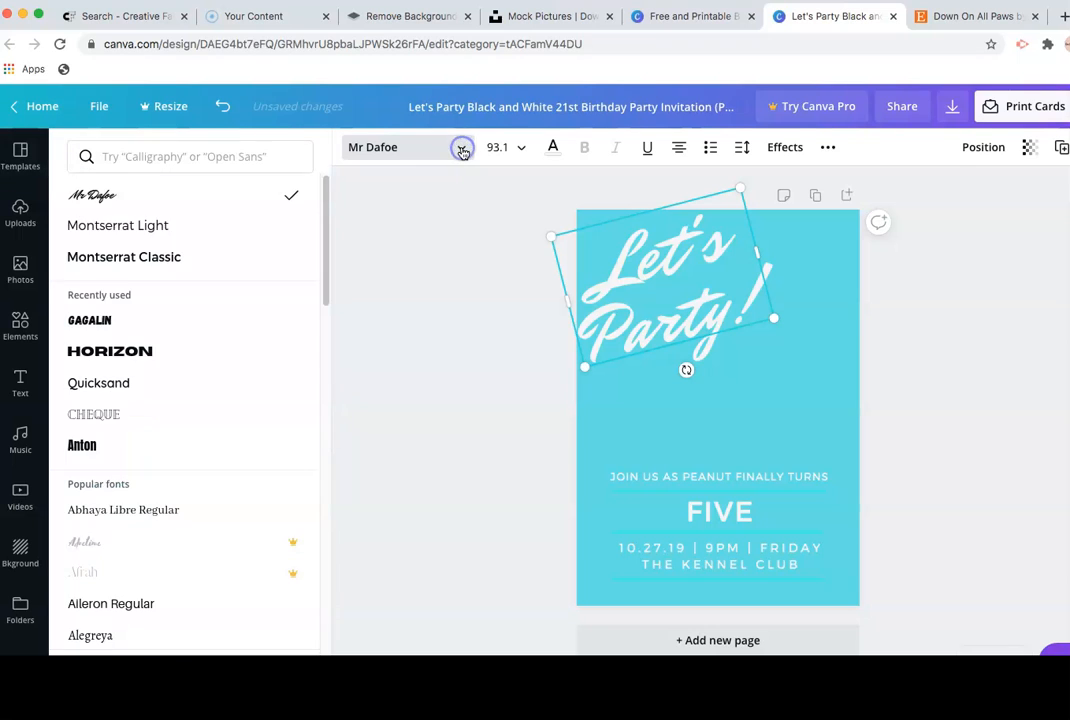
scroll(227, 300, "down", 5)
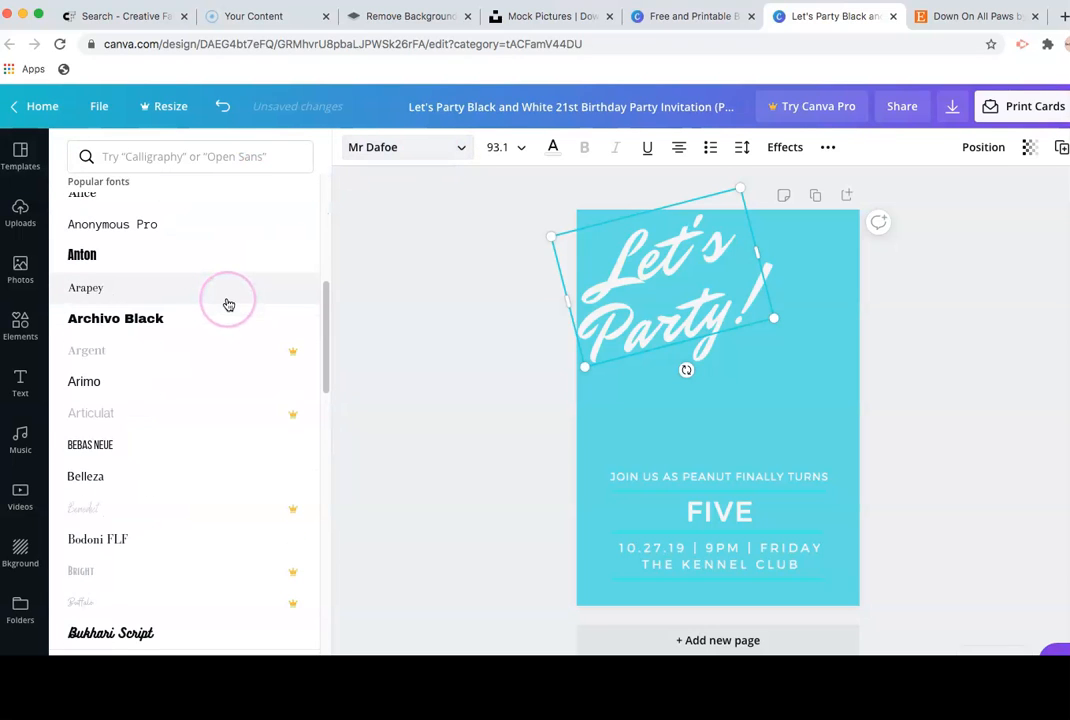
scroll(213, 373, "down", 5)
scroll(213, 373, "up", 7)
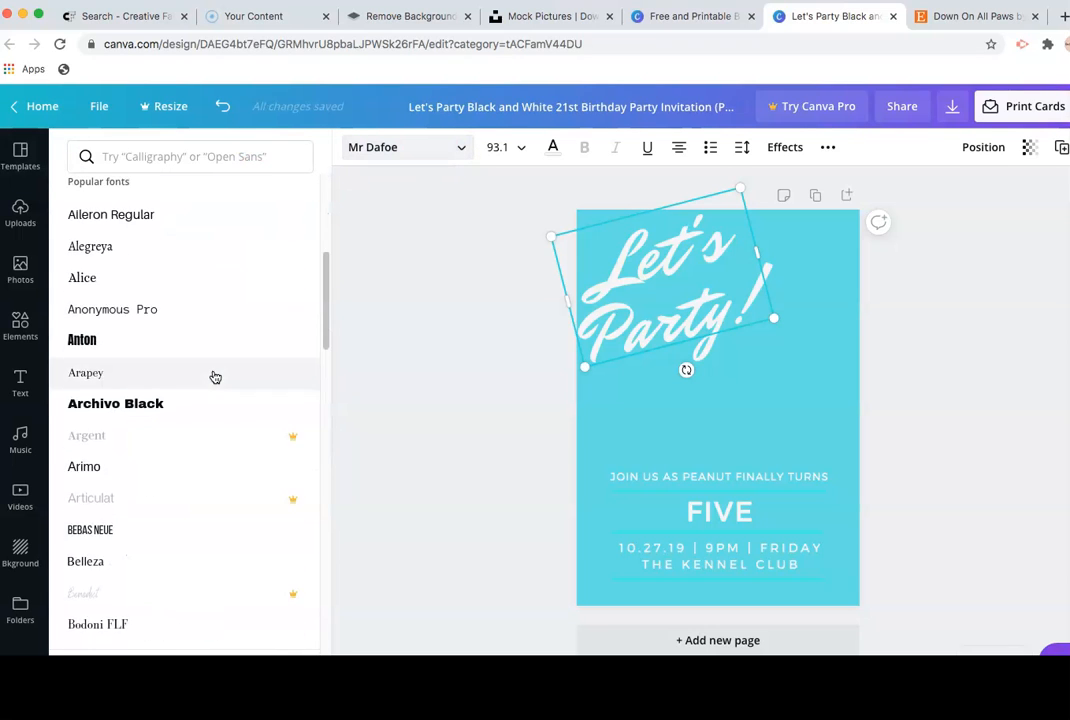
scroll(215, 376, "up", 2)
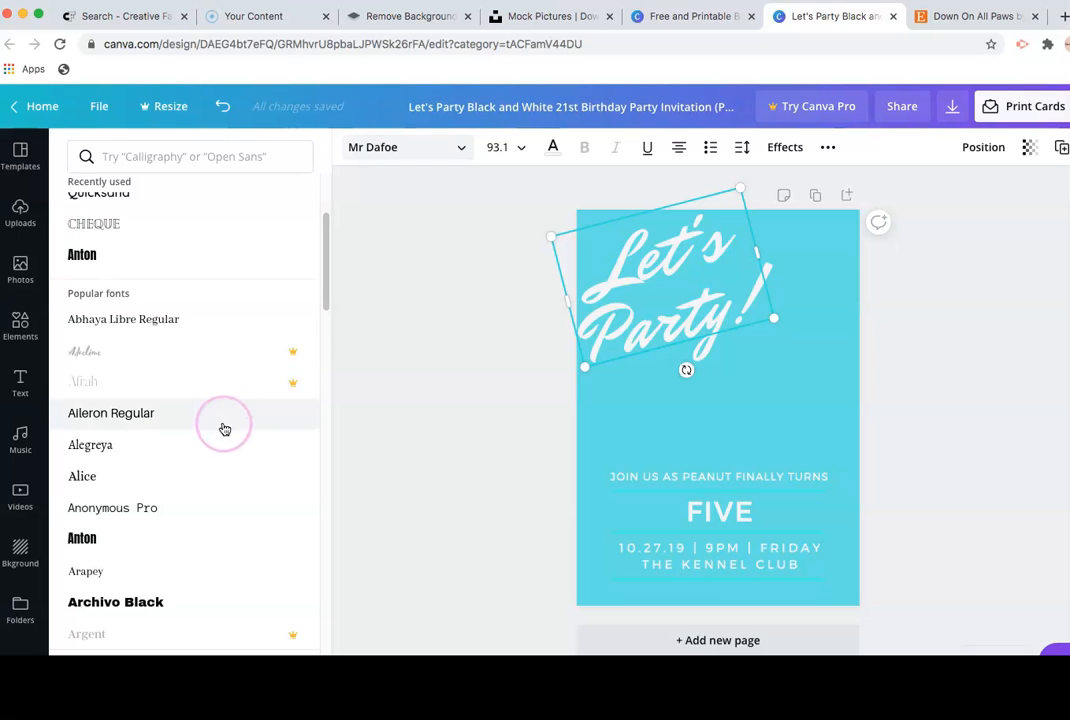
left_click(198, 474)
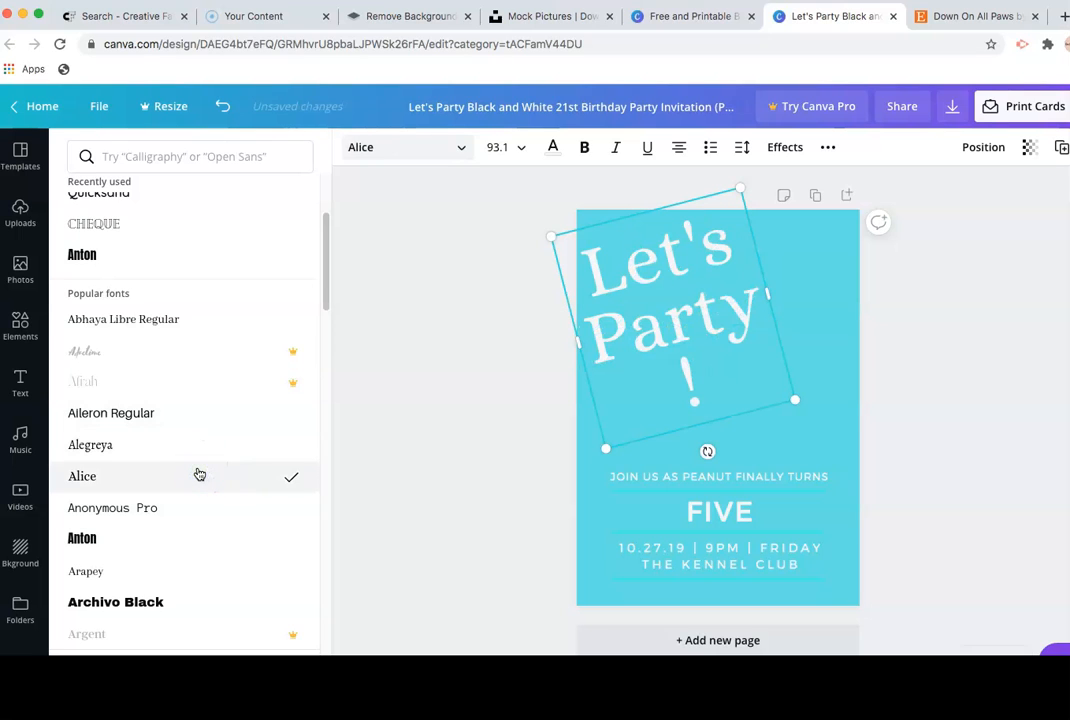
left_click(165, 241)
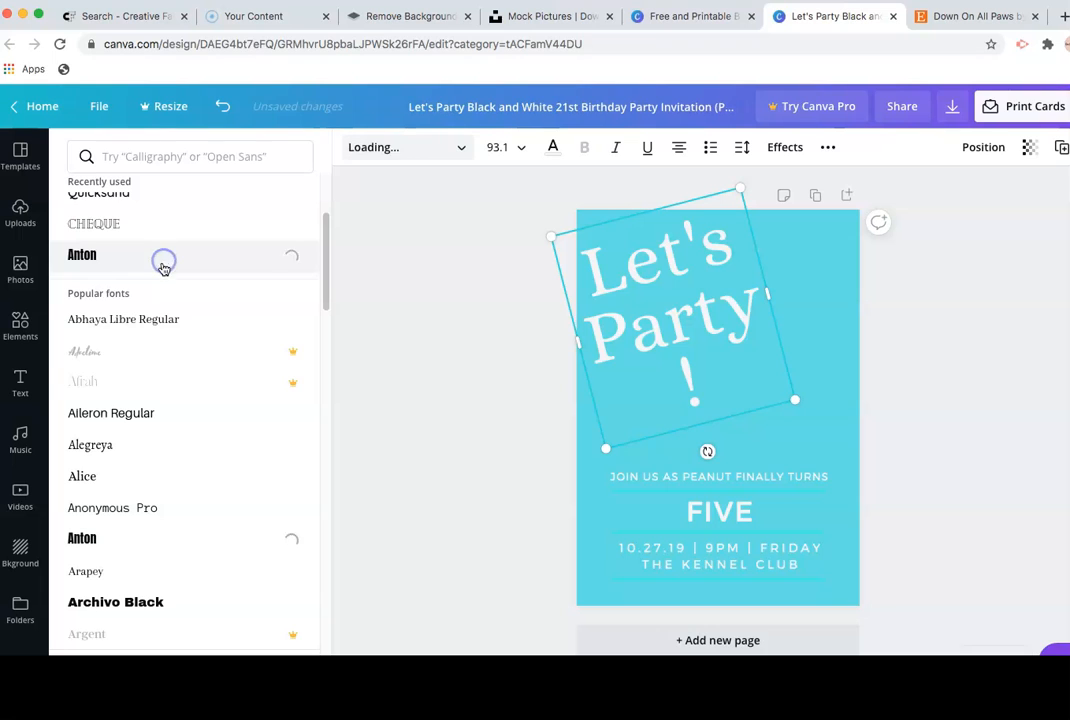
scroll(195, 385, "down", 3)
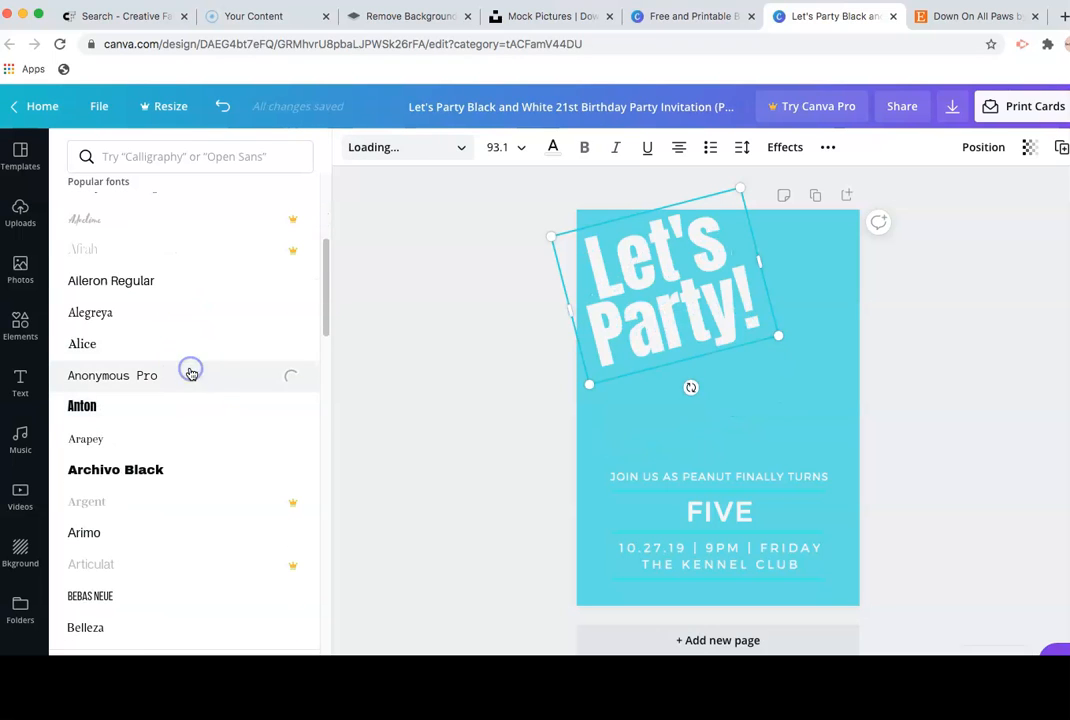
scroll(244, 404, "down", 5)
left_click(211, 437)
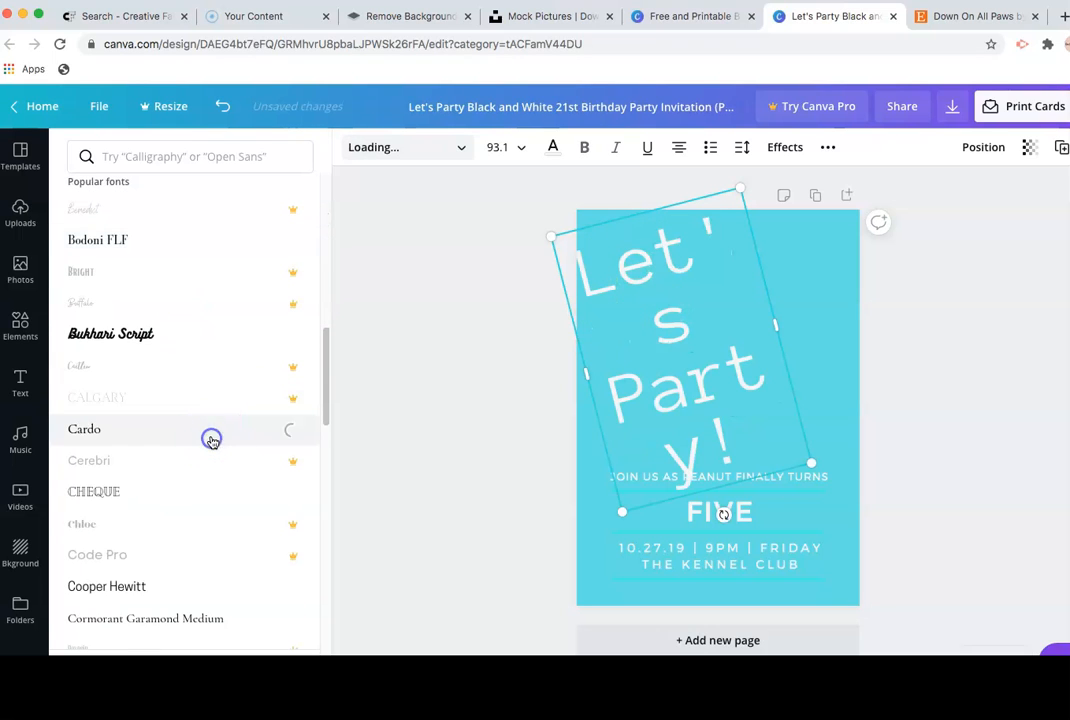
Step: Try Pro-only fonts on the title and dismiss the Canva Pro trial offers
left_click(290, 374)
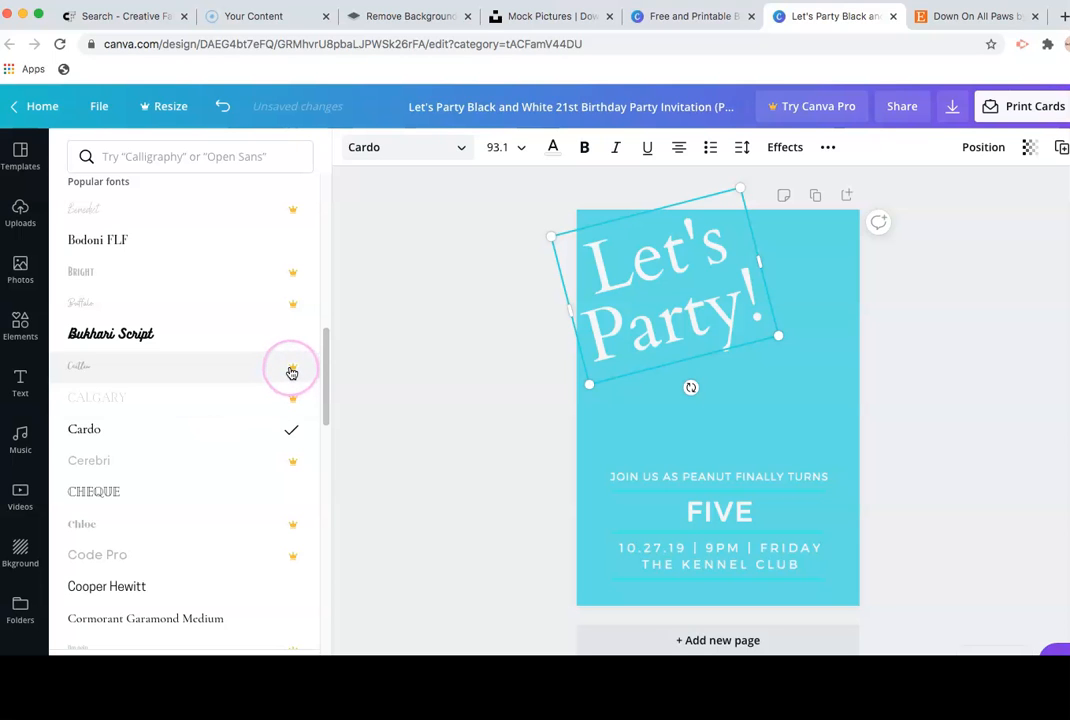
left_click(267, 376)
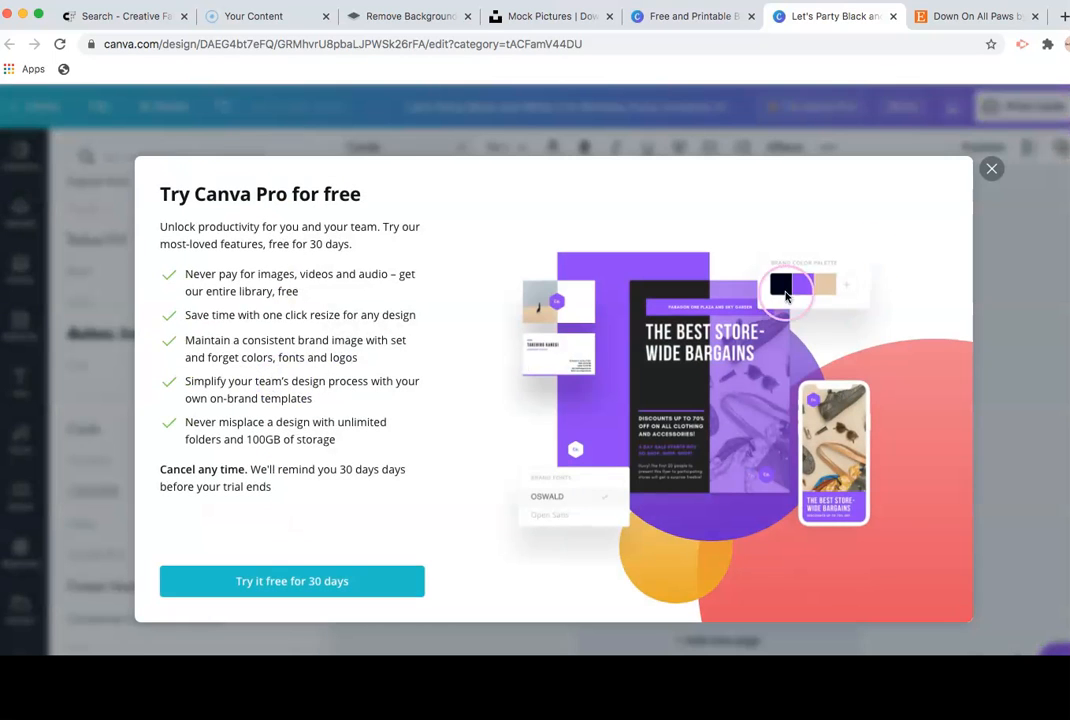
left_click(993, 168)
left_click(268, 386)
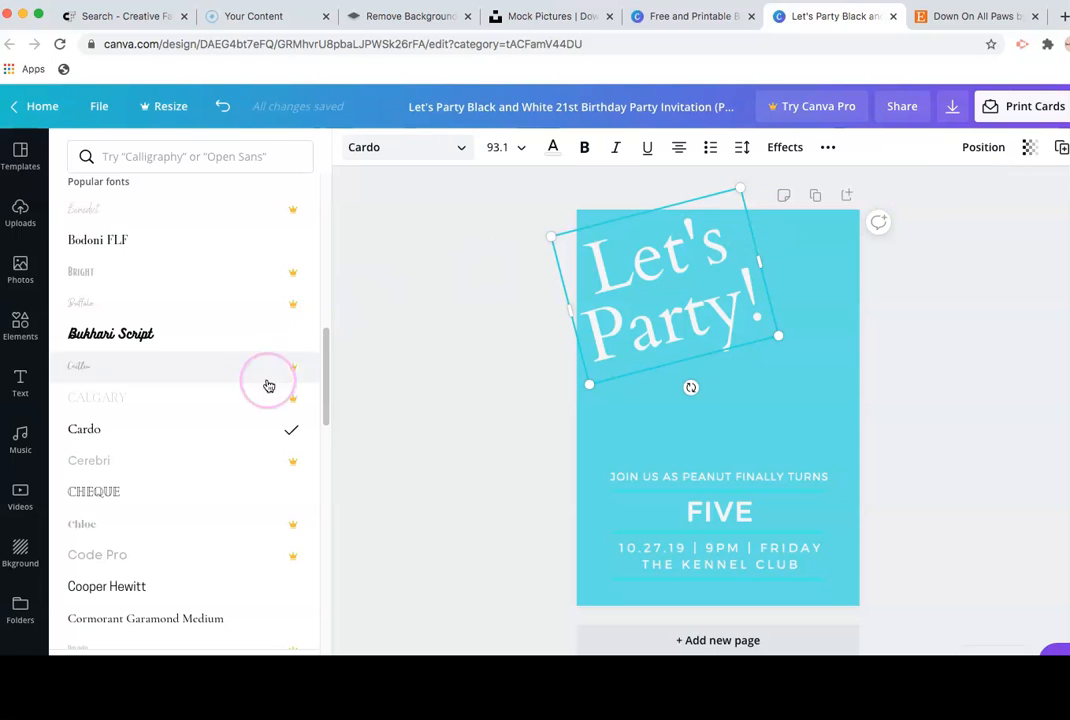
scroll(250, 410, "down", 5)
left_click(205, 509)
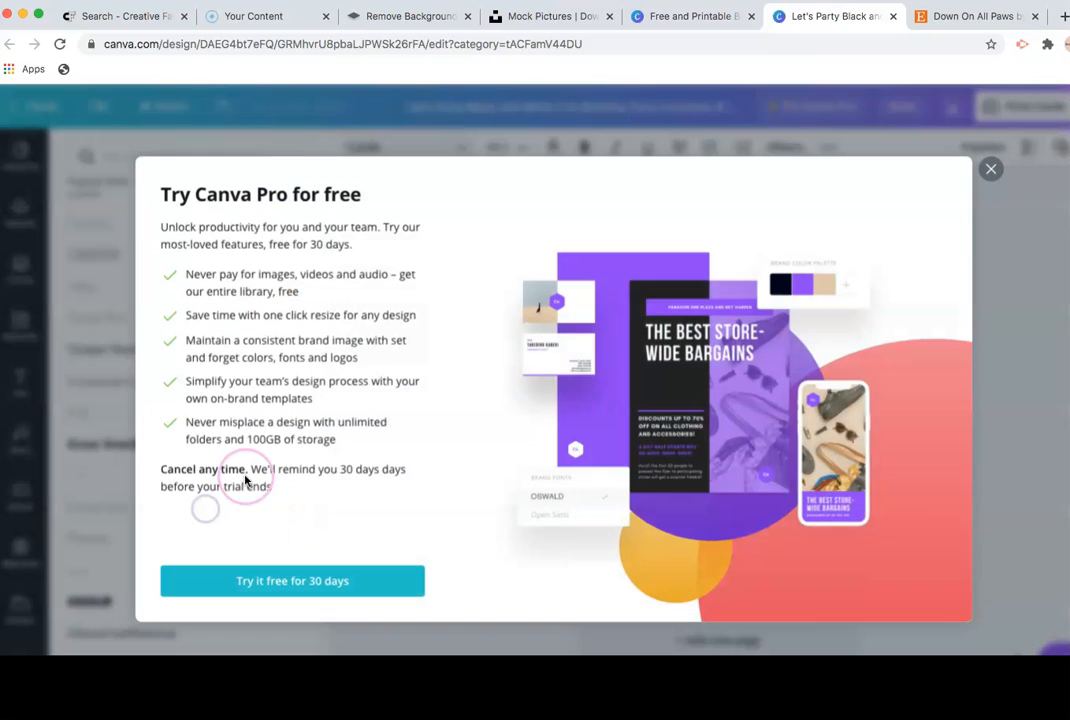
left_click(991, 168)
left_click(268, 377)
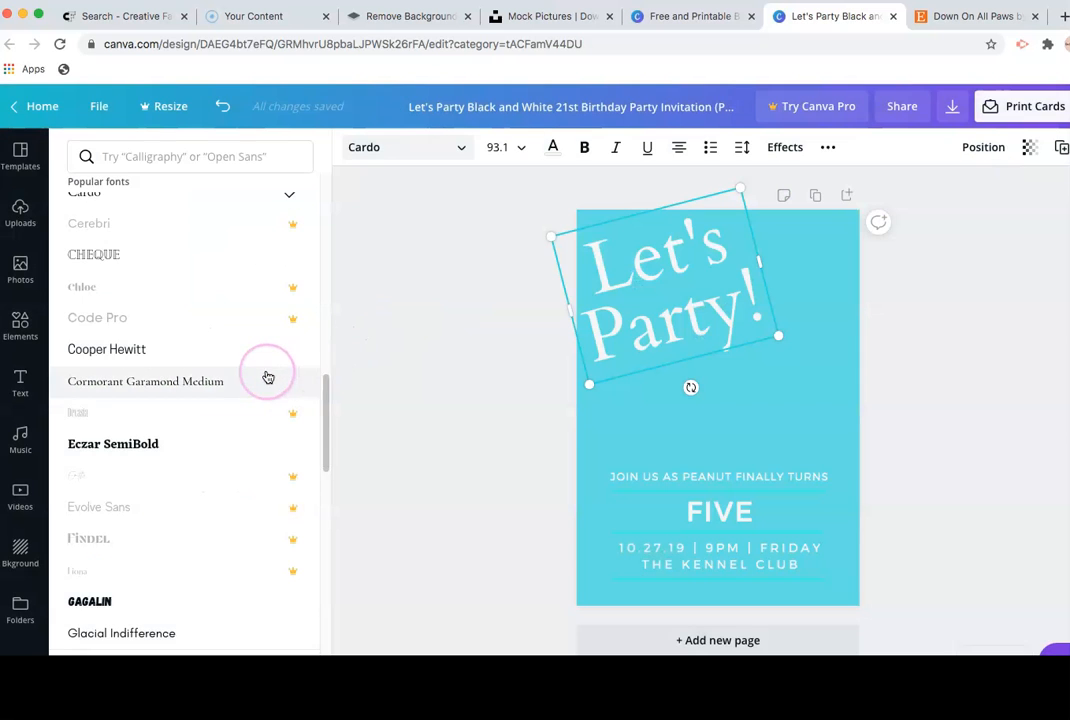
Step: Try the Jonathan and Kollektif fonts on the "Let's Party!" title
scroll(268, 377, "down", 5)
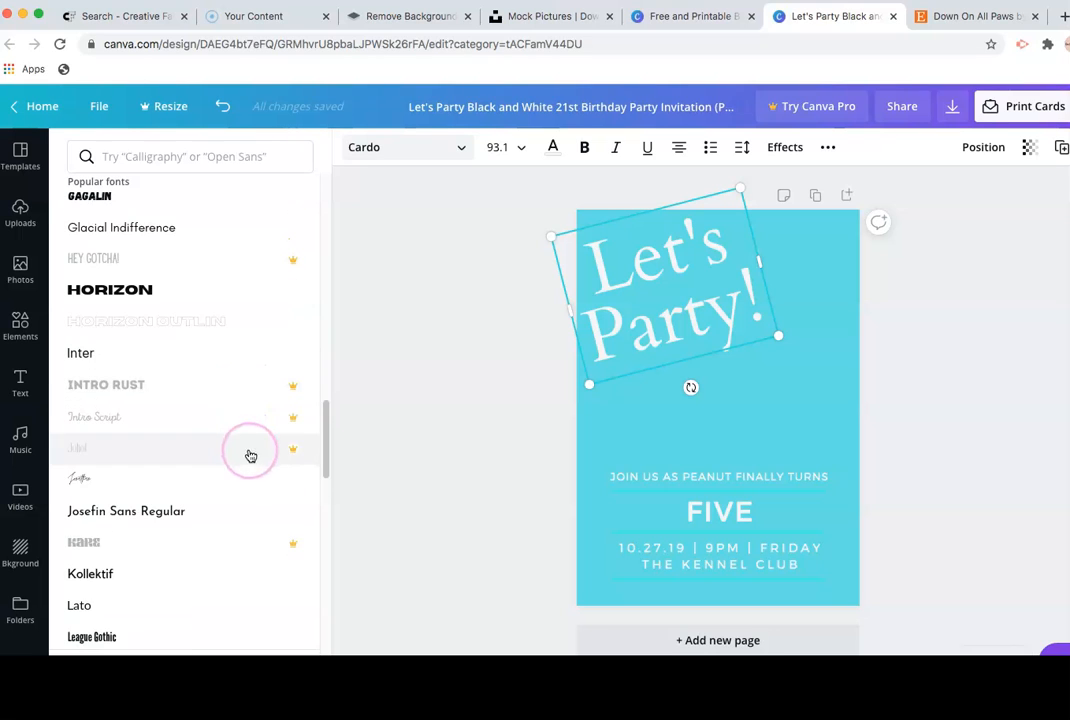
left_click(249, 472)
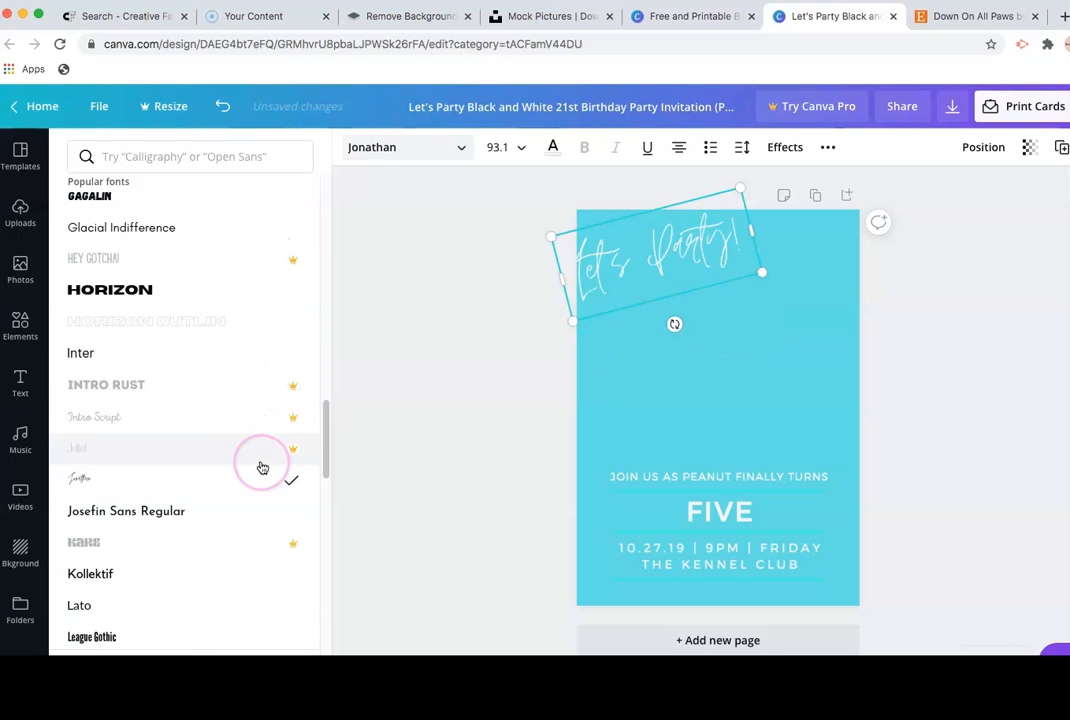
left_click(232, 575)
scroll(233, 552, "down", 1)
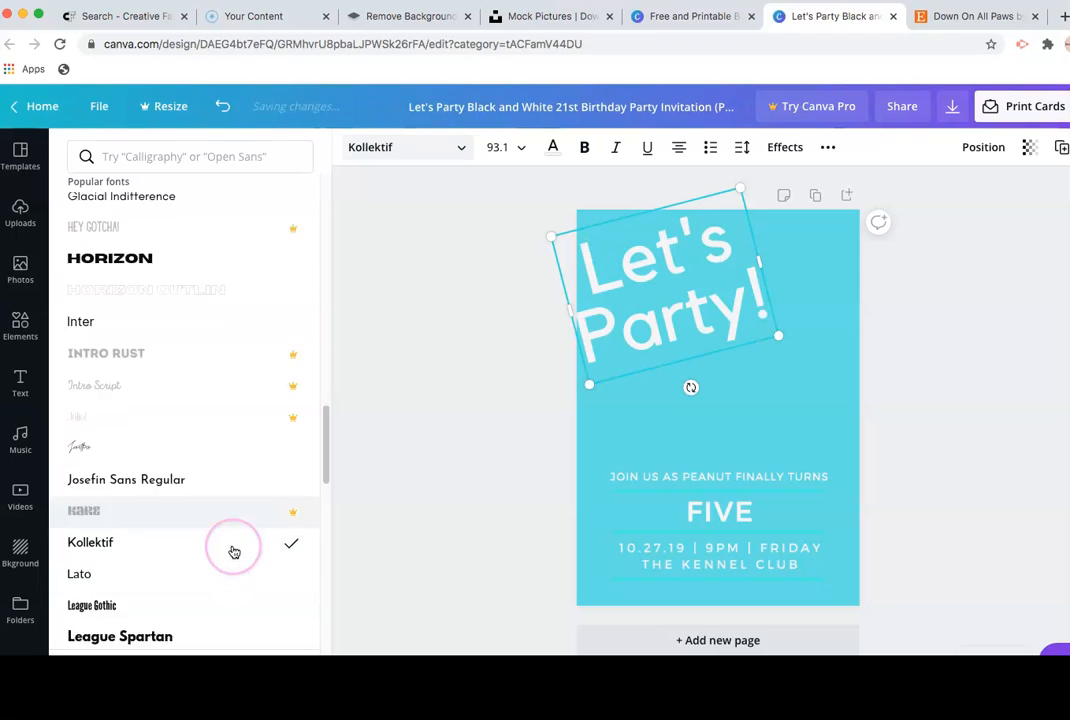
Step: Set the "Let's Party!" title's font to League Gothic, comparing it with Lora
scroll(233, 550, "down", 1)
left_click(215, 518)
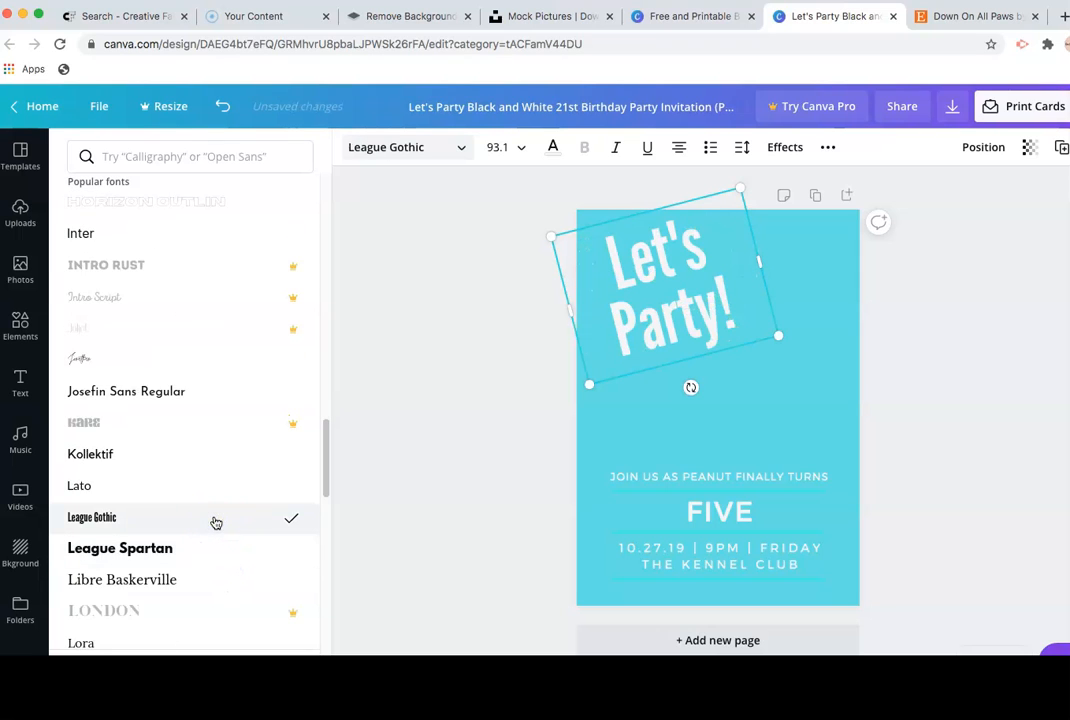
scroll(197, 485, "down", 2)
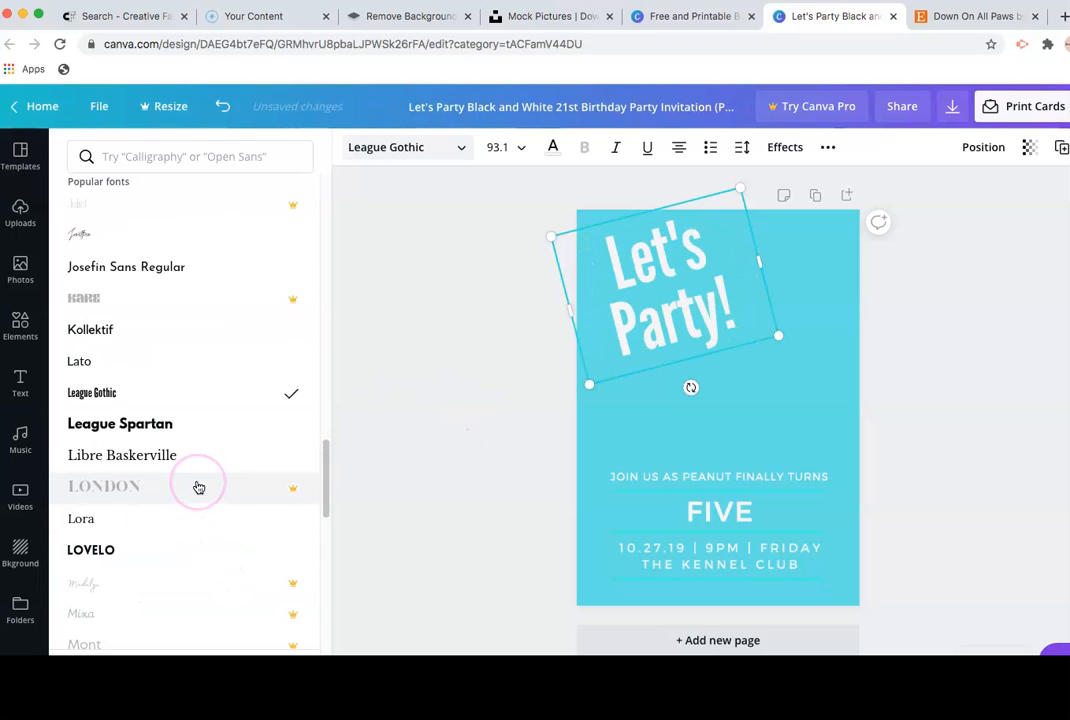
scroll(198, 487, "down", 1)
left_click(193, 503)
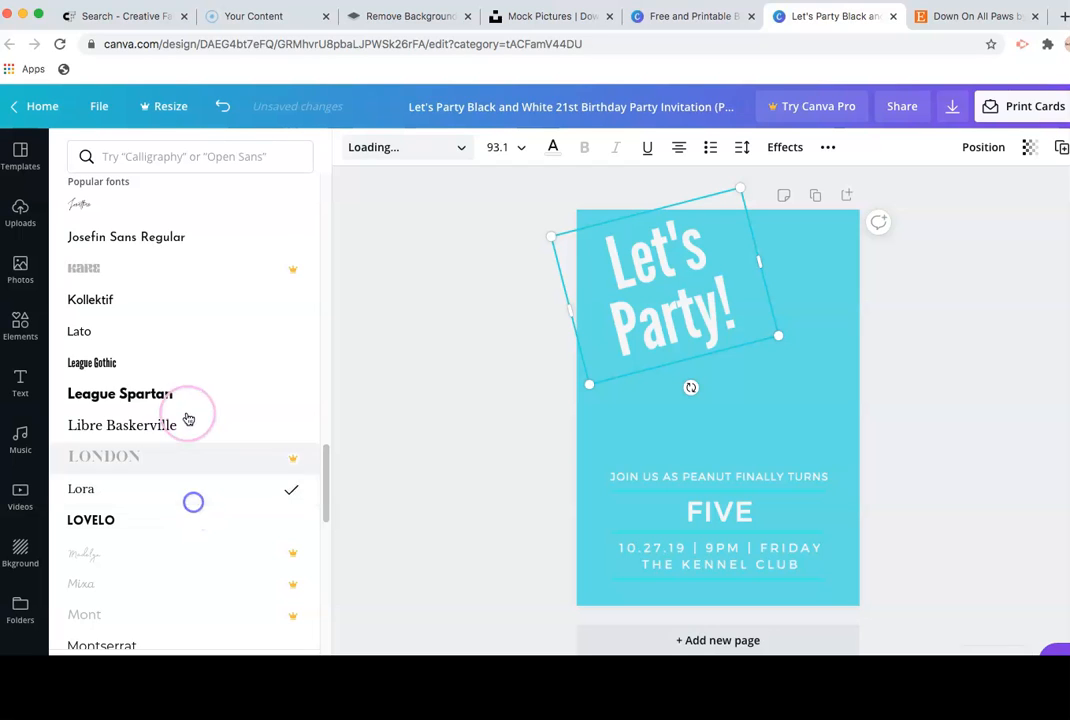
left_click(157, 362)
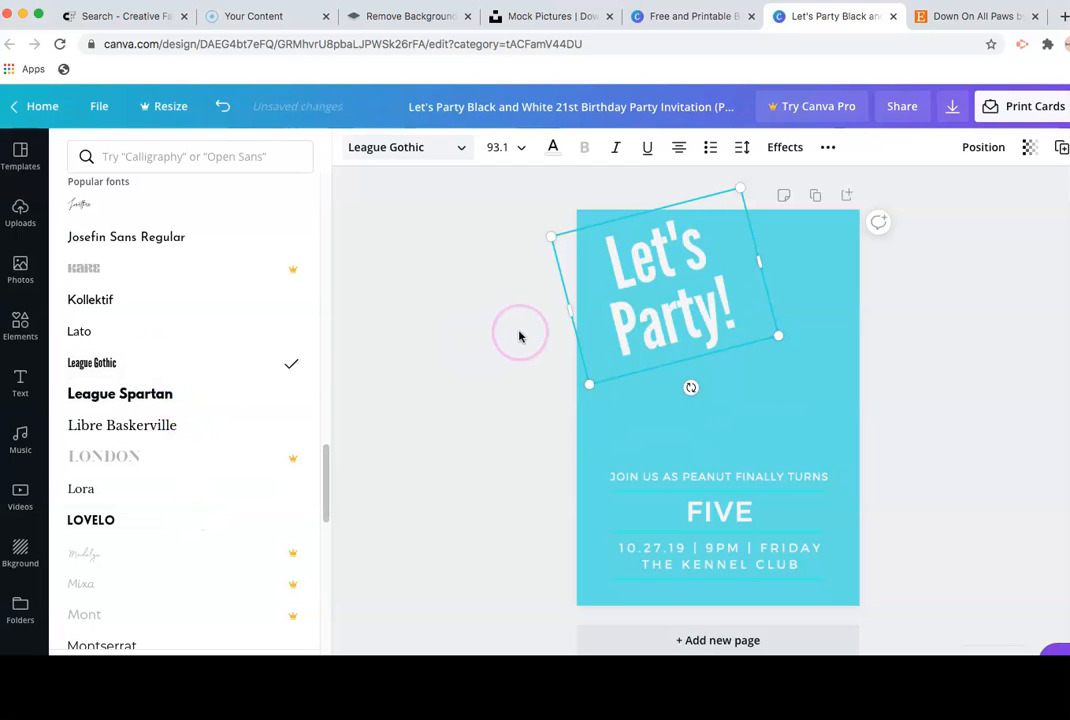
Step: Move the "Let's Party!" title closer to the invitation's upper-left corner, shrink it to font size 75.4, and deselect it
mouse_move(647, 305)
left_mouse_down()
mouse_move(648, 291)
mouse_move(634, 300)
left_mouse_up()
left_click_drag(760, 325, 677, 304)
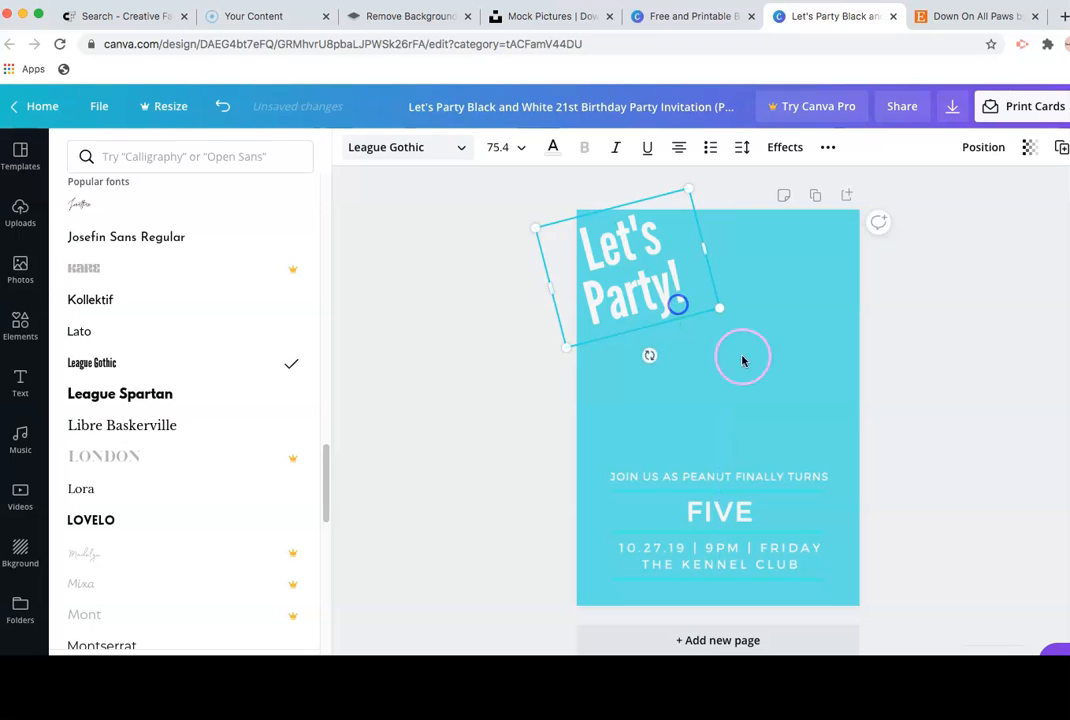
left_click(868, 366)
left_click(929, 313)
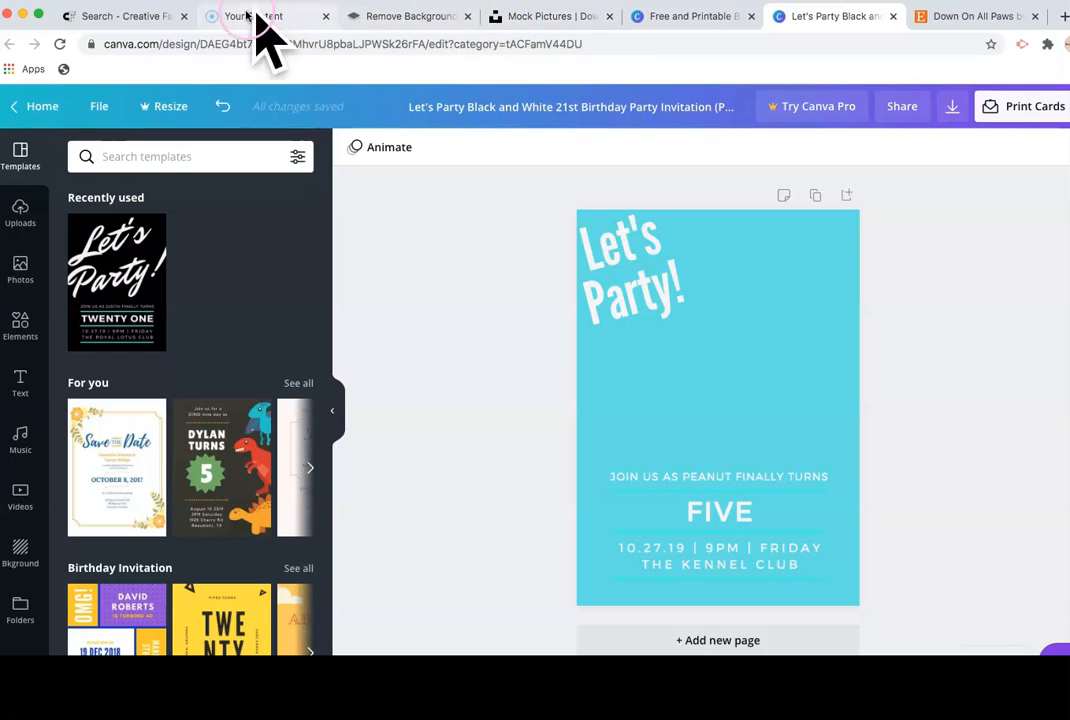
Step: Switch to Creative Fabrica, replace the search filter term with PUPPY, and look through the matching graphics
left_click(150, 15)
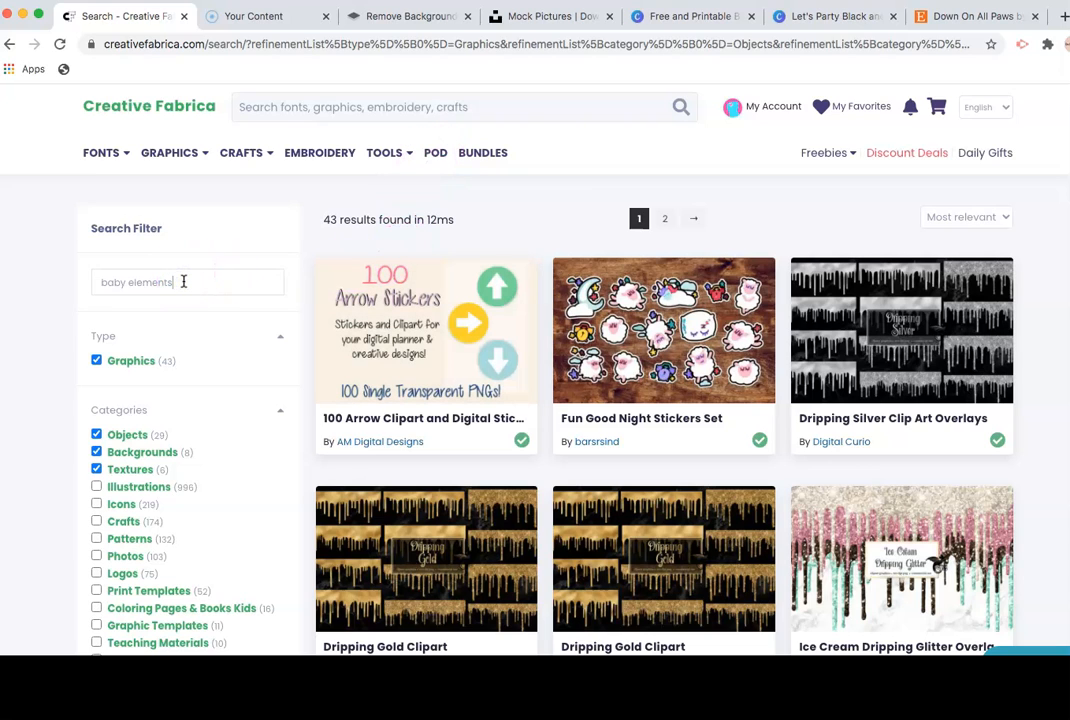
key("BackSpace")
key("BackSpace")
key("BackSpace")
key("BackSpace")
key("BackSpace")
key("BackSpace")
key("BackSpace")
key("BackSpace")
key("BackSpace")
key("BackSpace")
key("BackSpace")
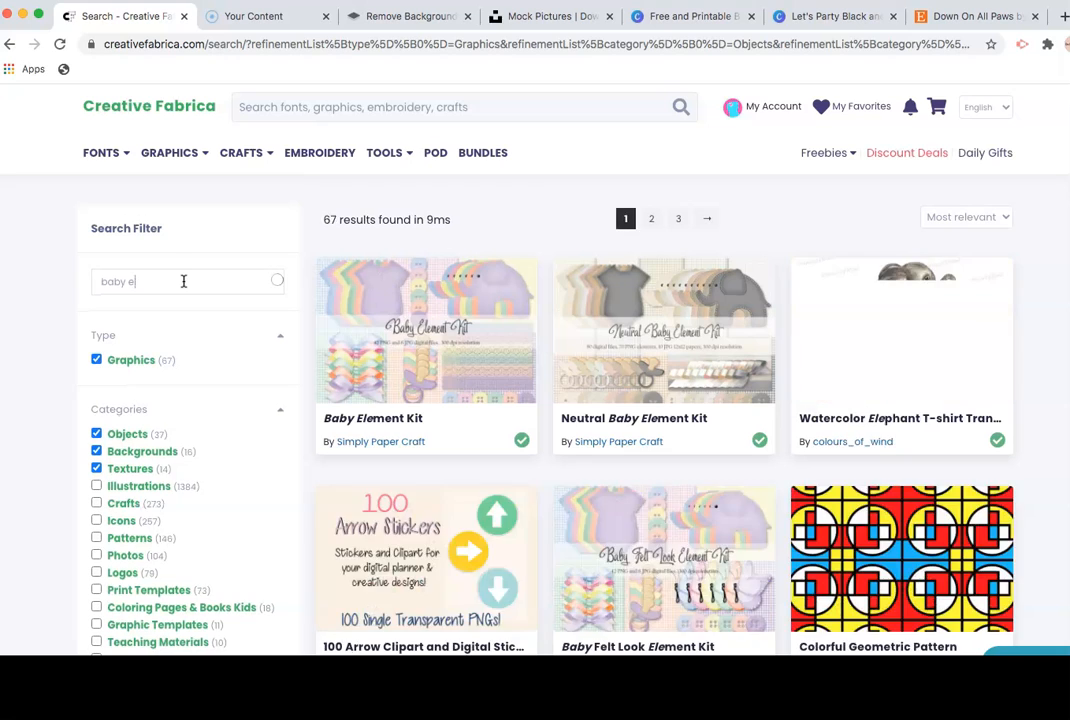
type("P")
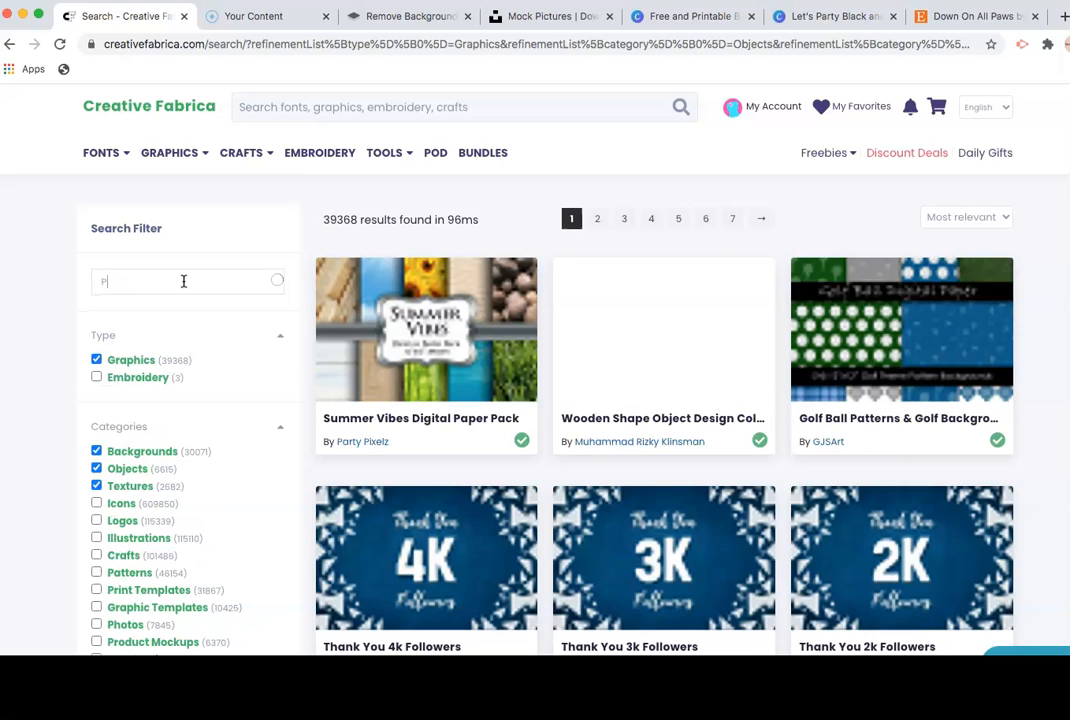
type("UPPY")
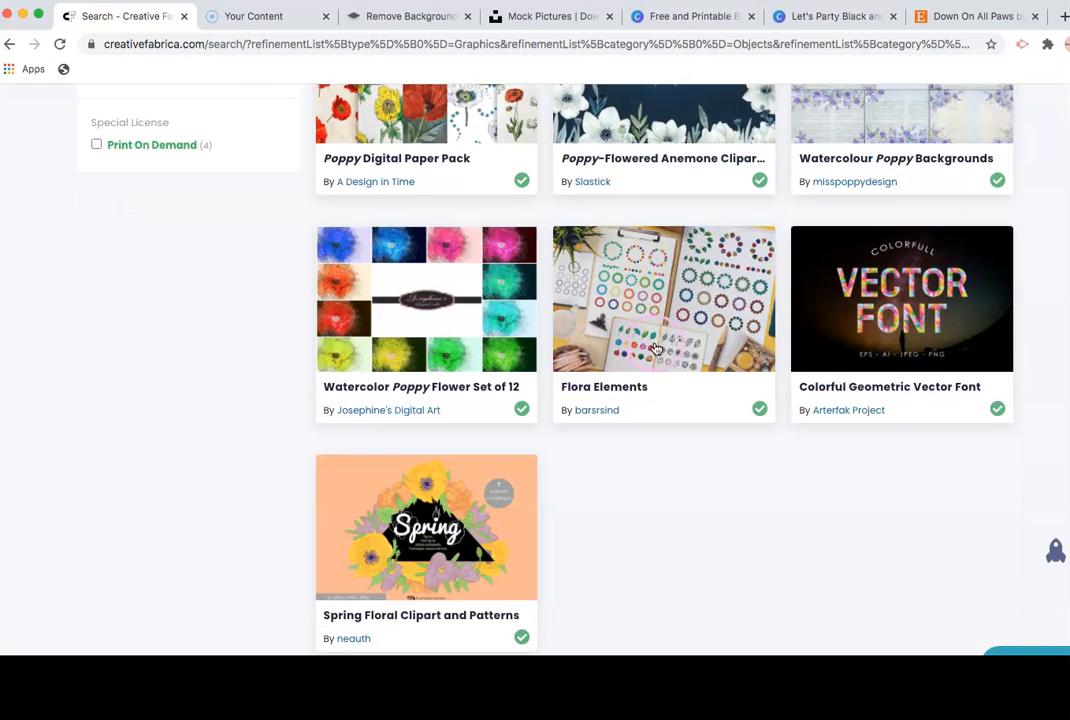
scroll(656, 347, "down", 3)
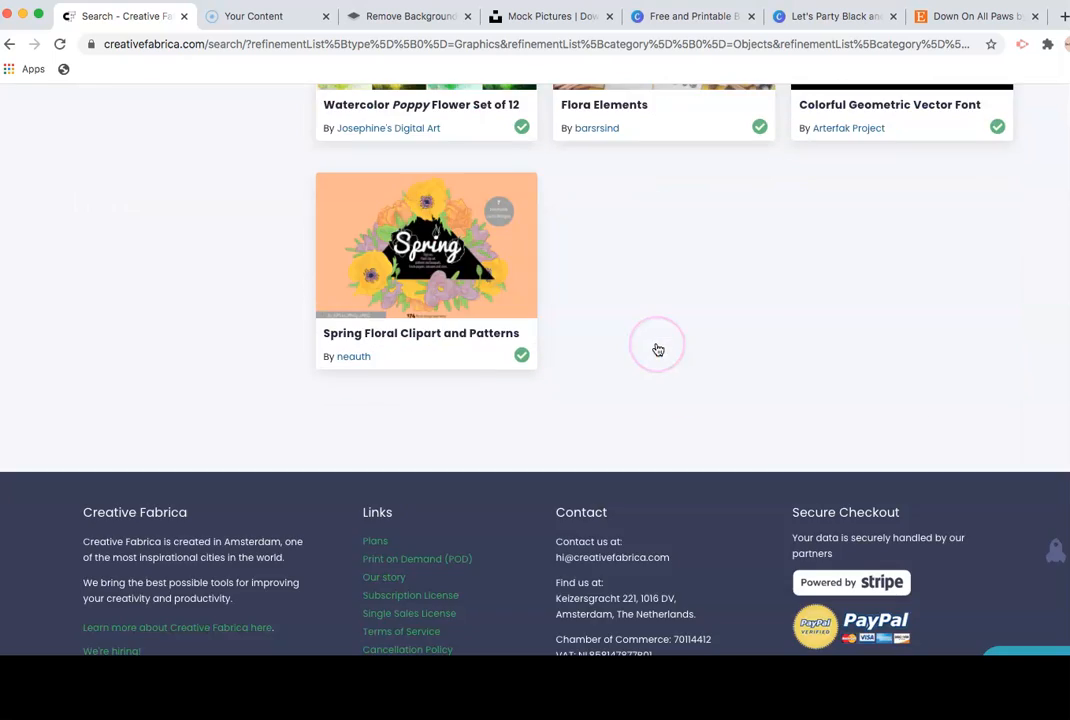
scroll(657, 349, "up", 9)
scroll(657, 350, "up", 2)
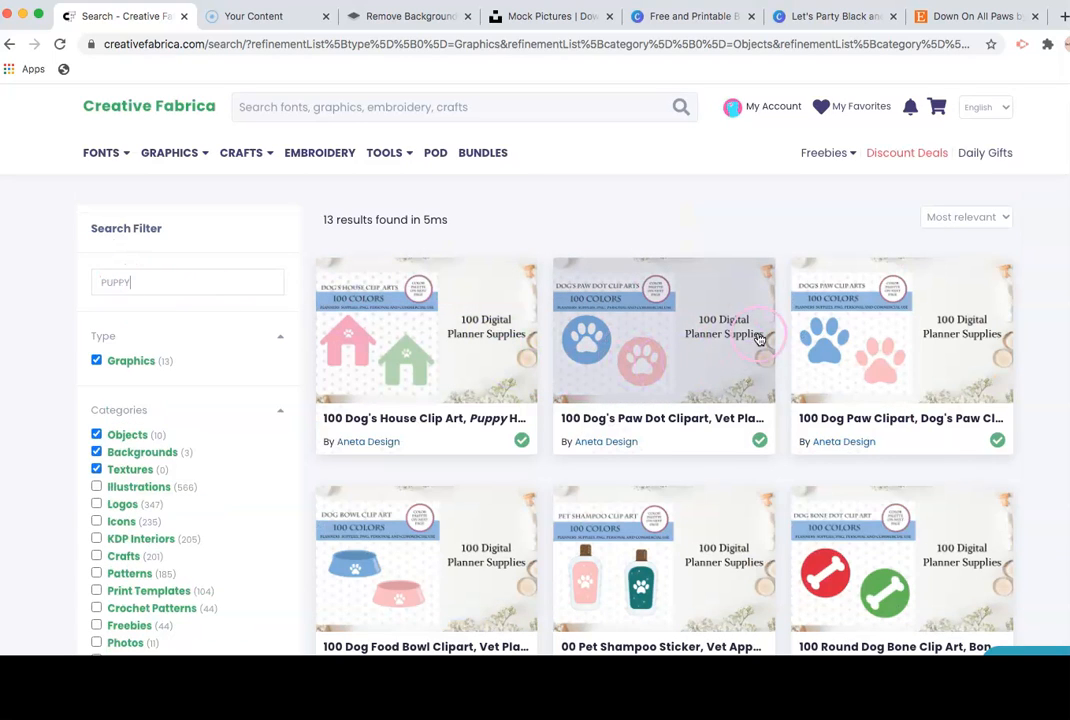
Step: Replace the search filter term with DOG to find dog graphics
left_click_drag(237, 278, 82, 281)
type("D")
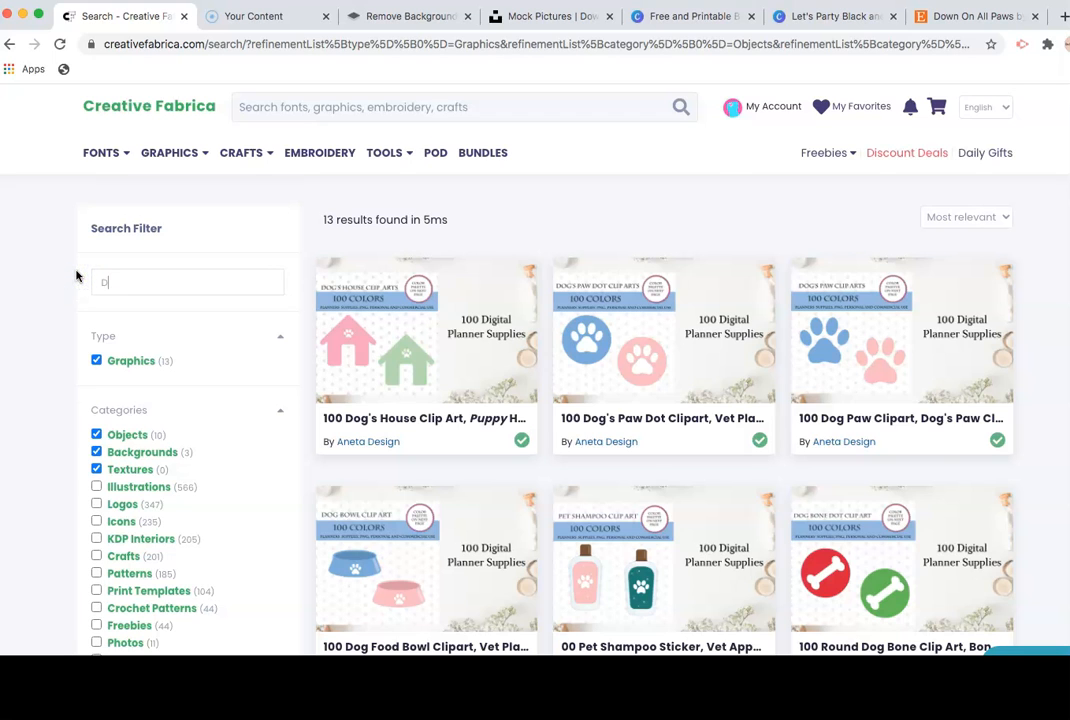
type("OG")
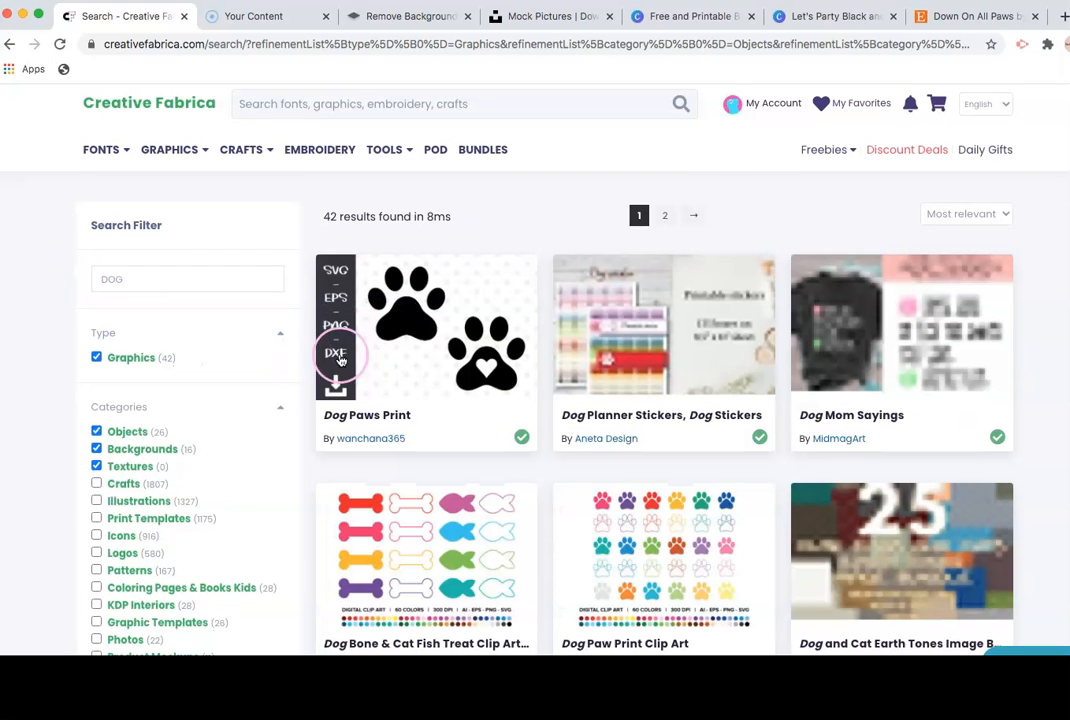
left_click(96, 450)
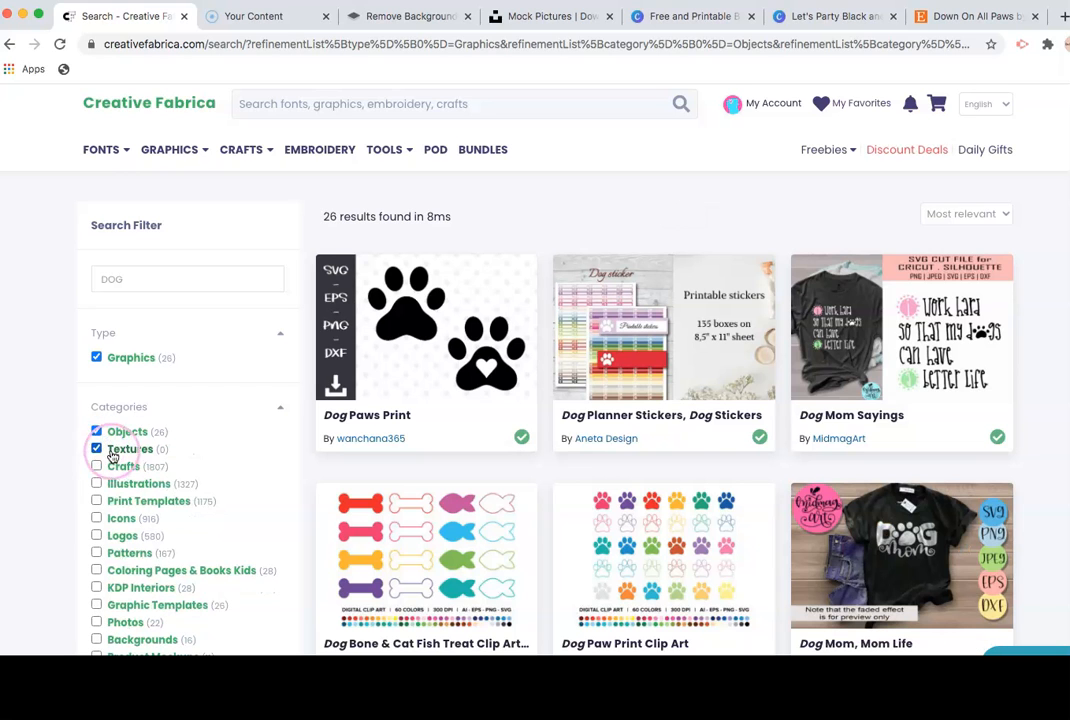
scroll(98, 502, "down", 1)
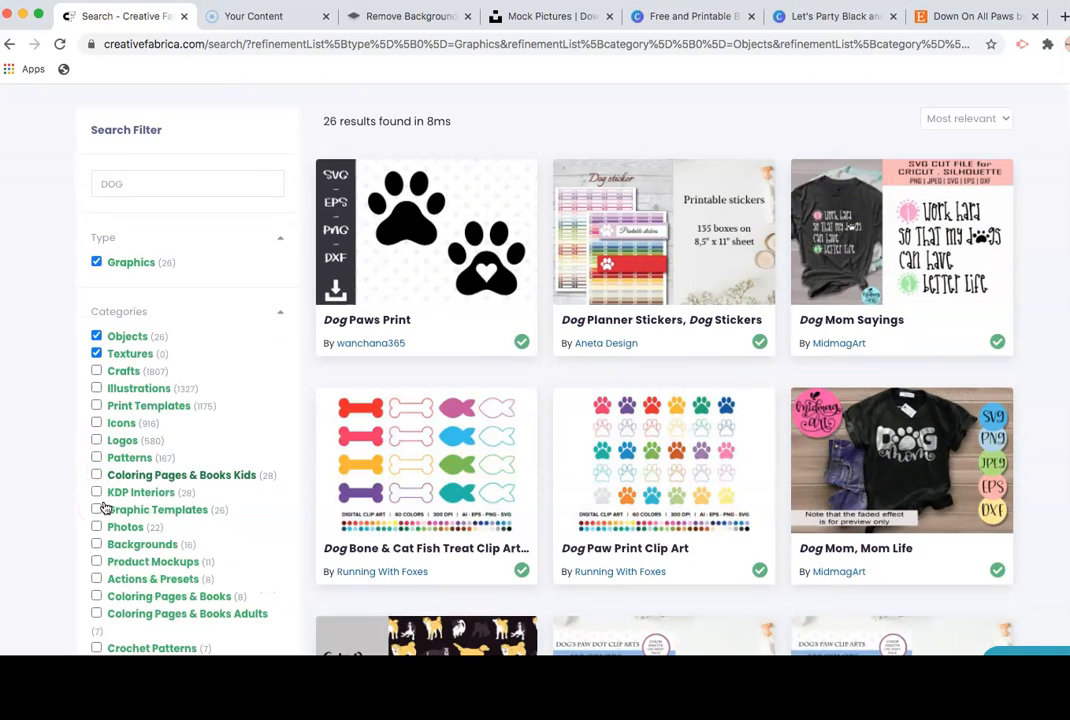
left_click(99, 517)
Step: Look through the first page of DOG graphics for clipart suited to the invitation
scroll(540, 430, "down", 6)
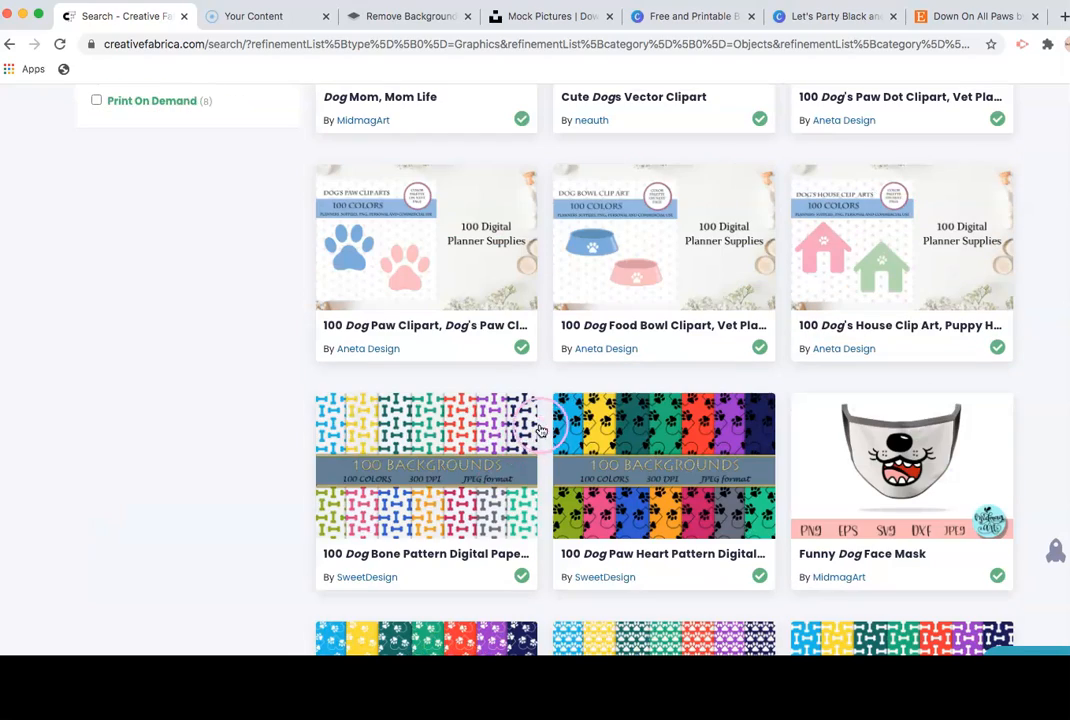
scroll(685, 362, "down", 7)
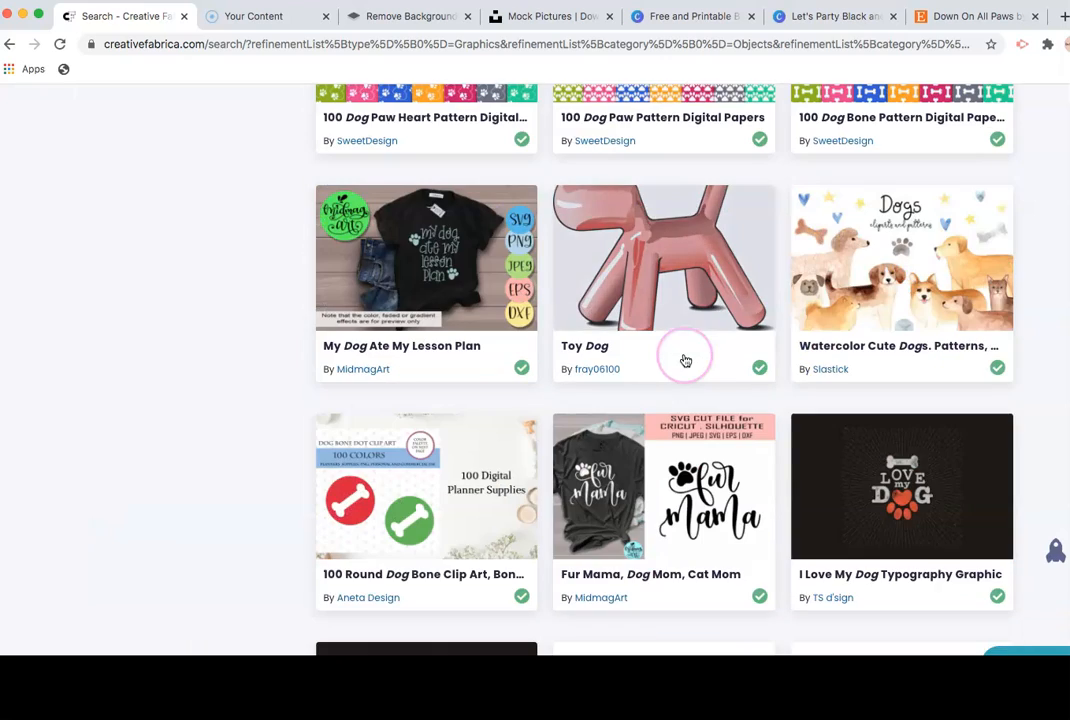
scroll(712, 399, "down", 10)
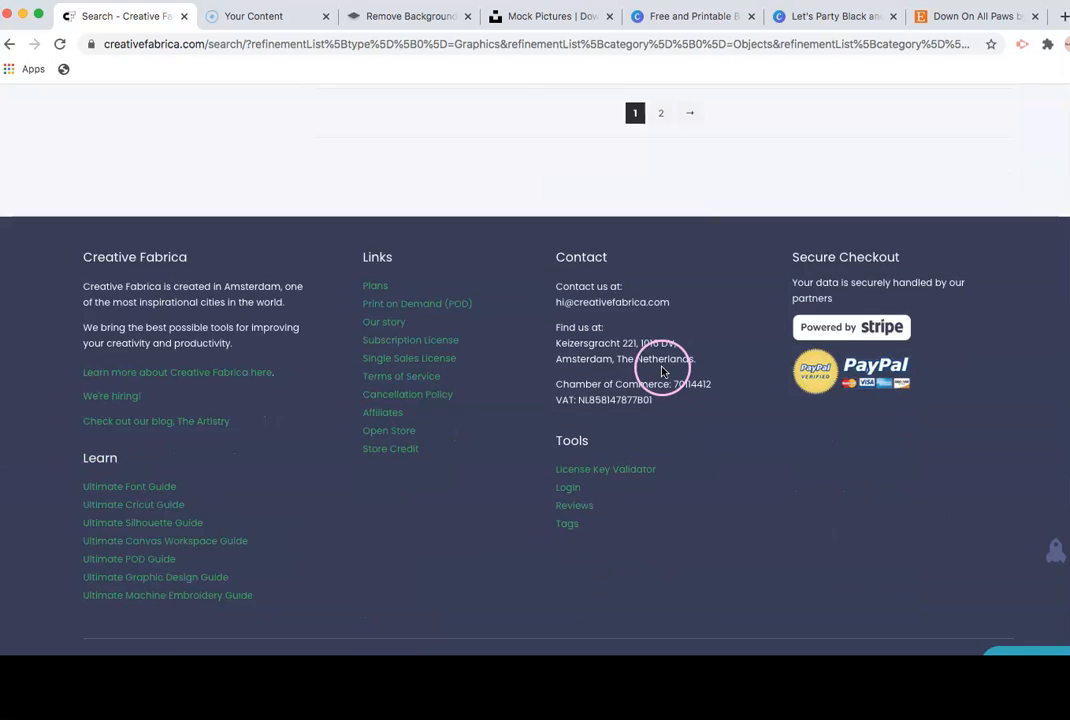
scroll(661, 371, "up", 5)
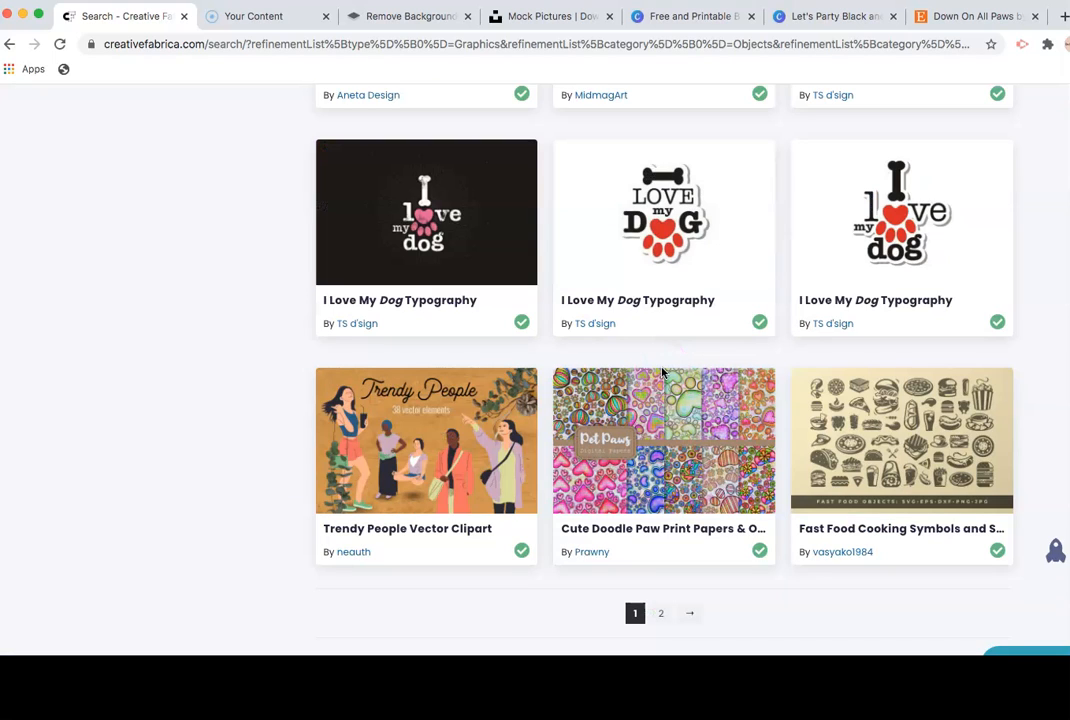
scroll(689, 363, "up", 3)
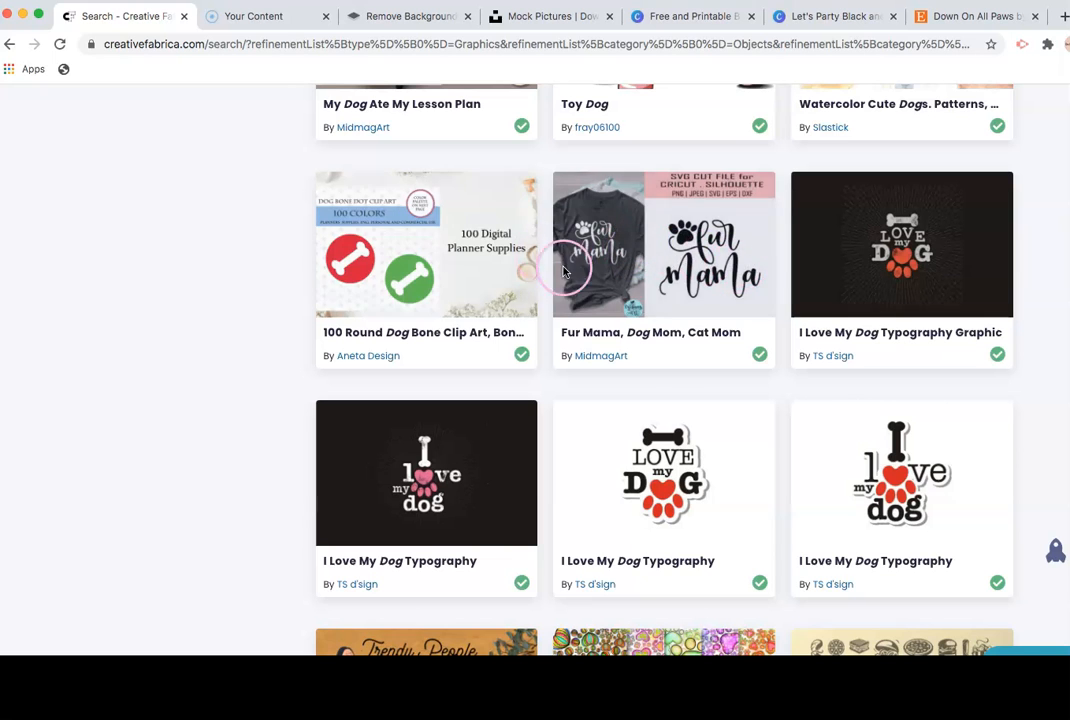
scroll(670, 300, "up", 1)
scroll(848, 318, "up", 3)
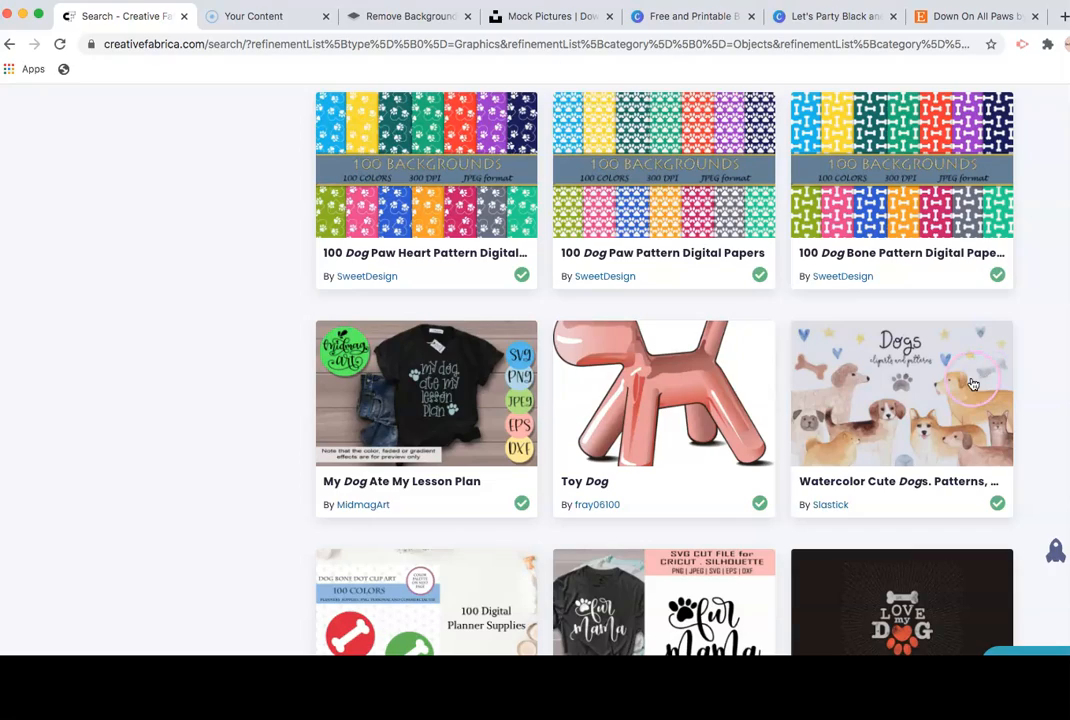
scroll(810, 375, "up", 5)
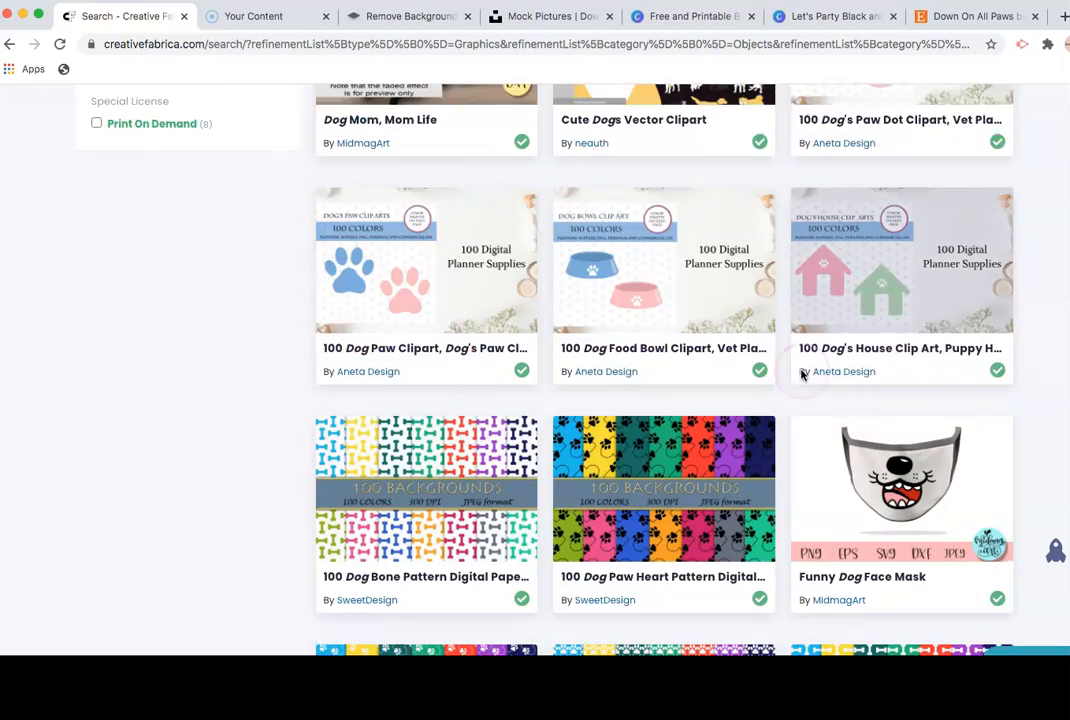
scroll(801, 374, "up", 5)
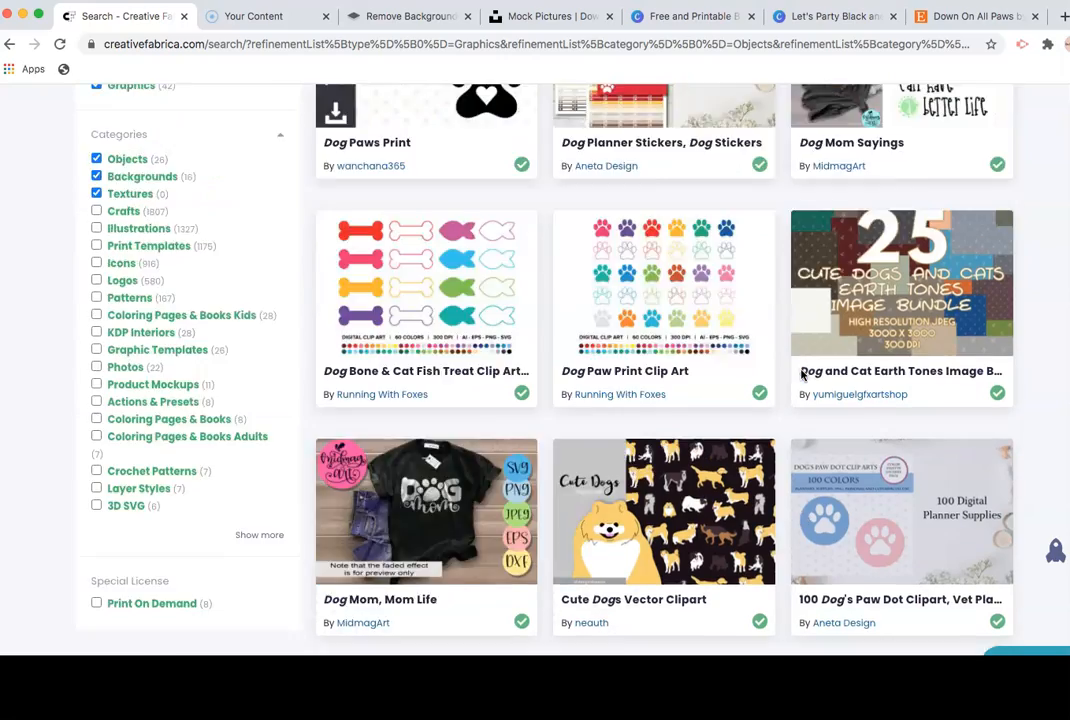
Step: Look through the second page of the DOG search results
left_click(664, 91)
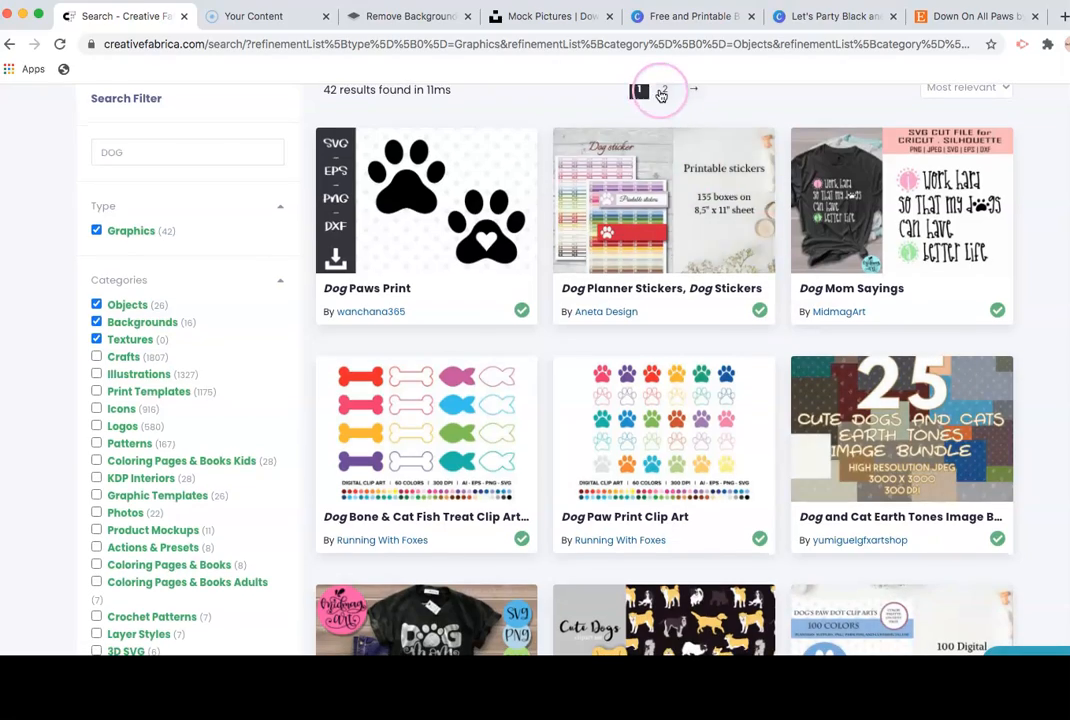
scroll(720, 292, "down", 4)
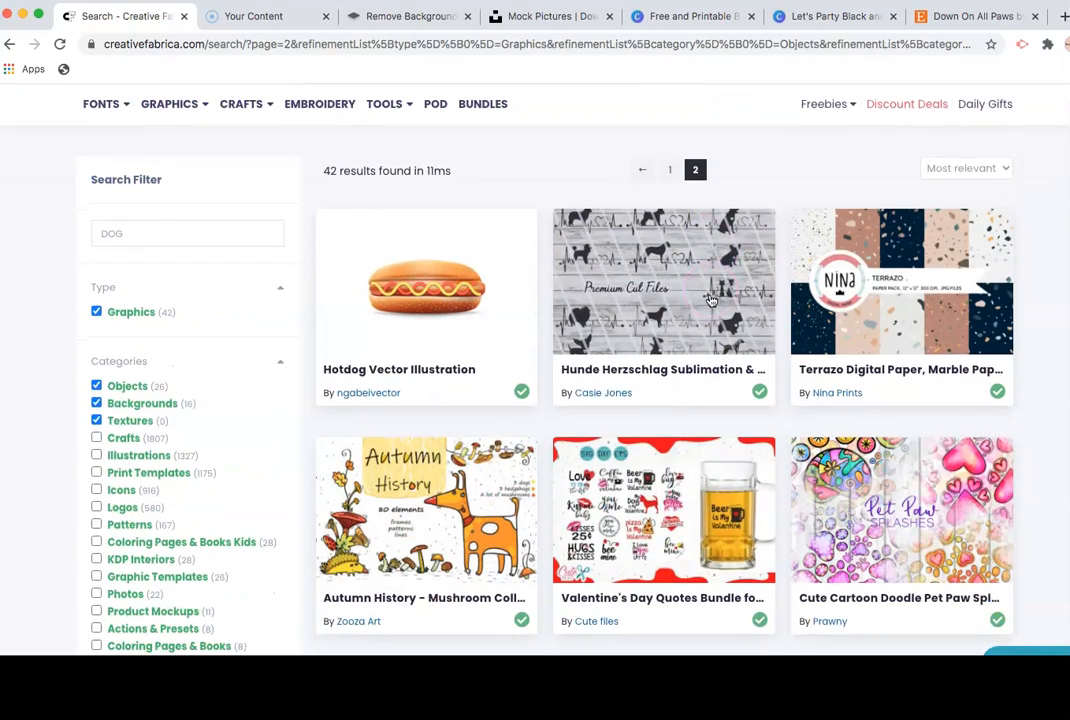
scroll(710, 299, "up", 2)
scroll(710, 299, "down", 8)
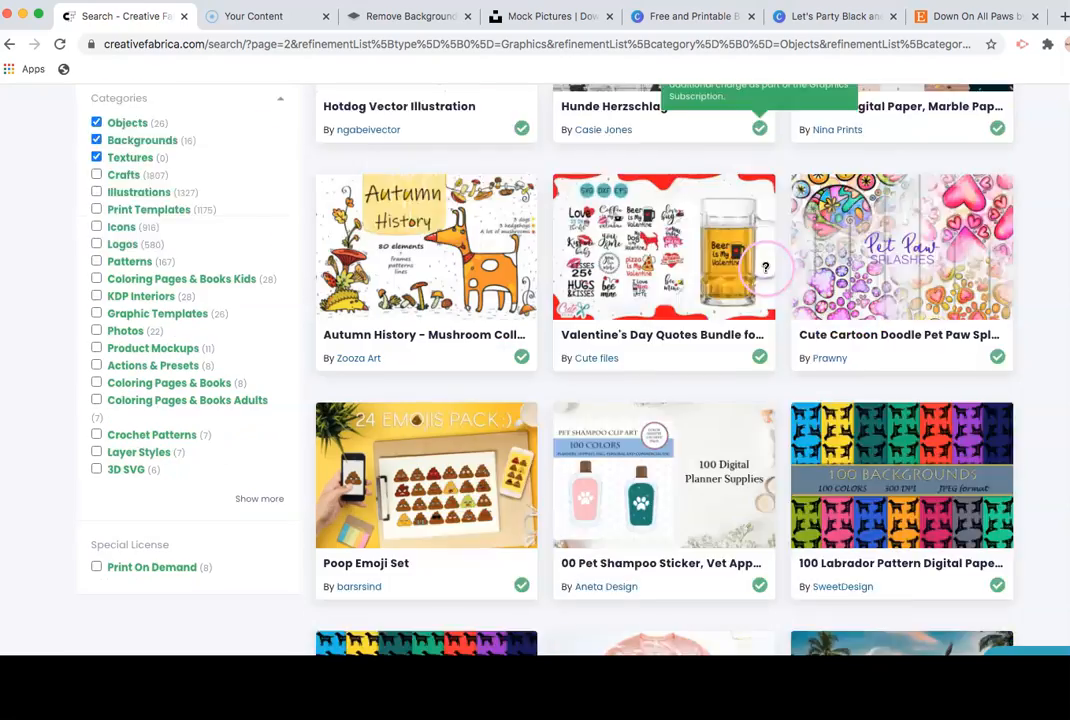
left_click(767, 273)
scroll(767, 273, "up", 3)
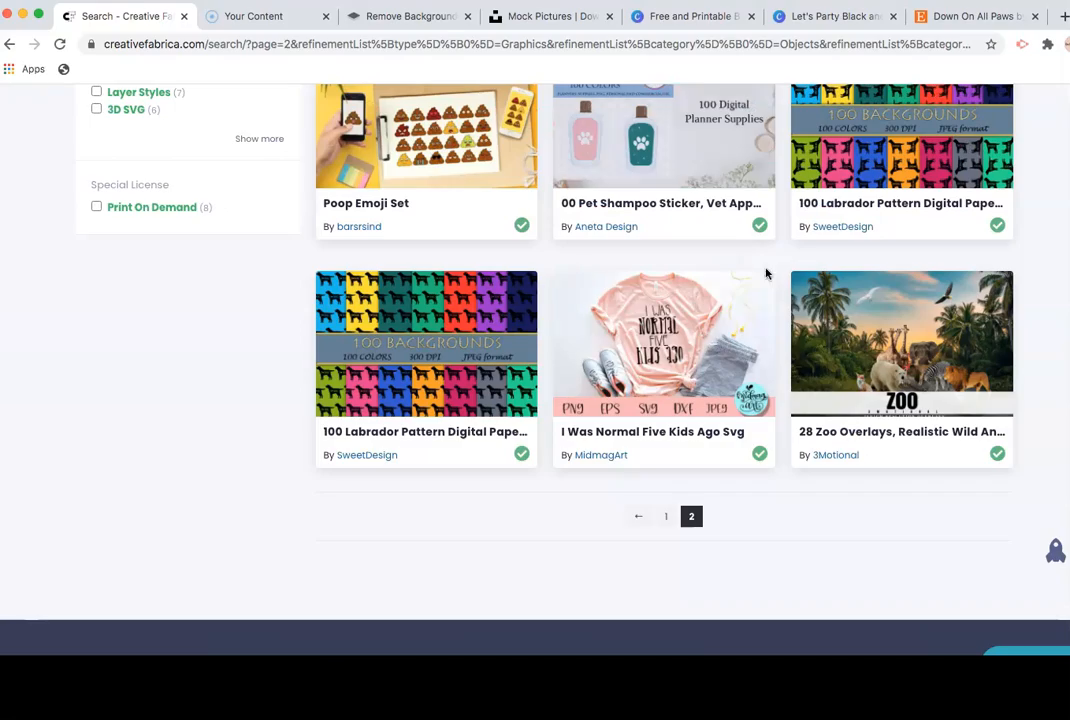
Step: Return to the first results page, open the Watercolor Cute Dogs. Patterns, Cliparts product, and view its second preview image
left_click(665, 516)
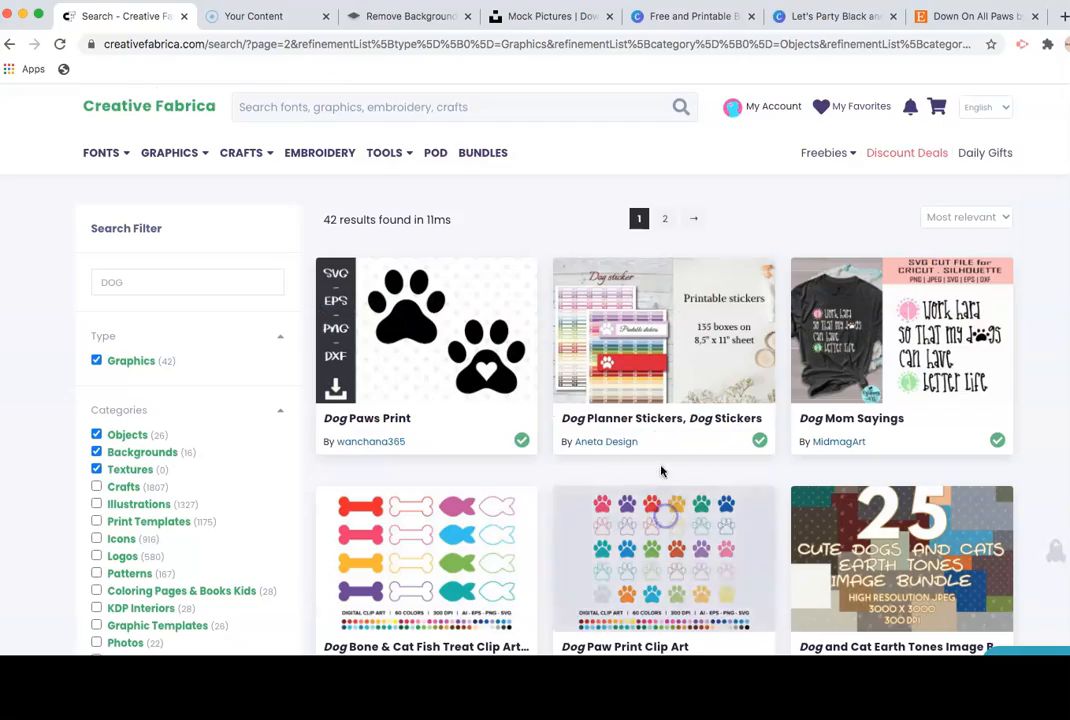
scroll(901, 406, "down", 15)
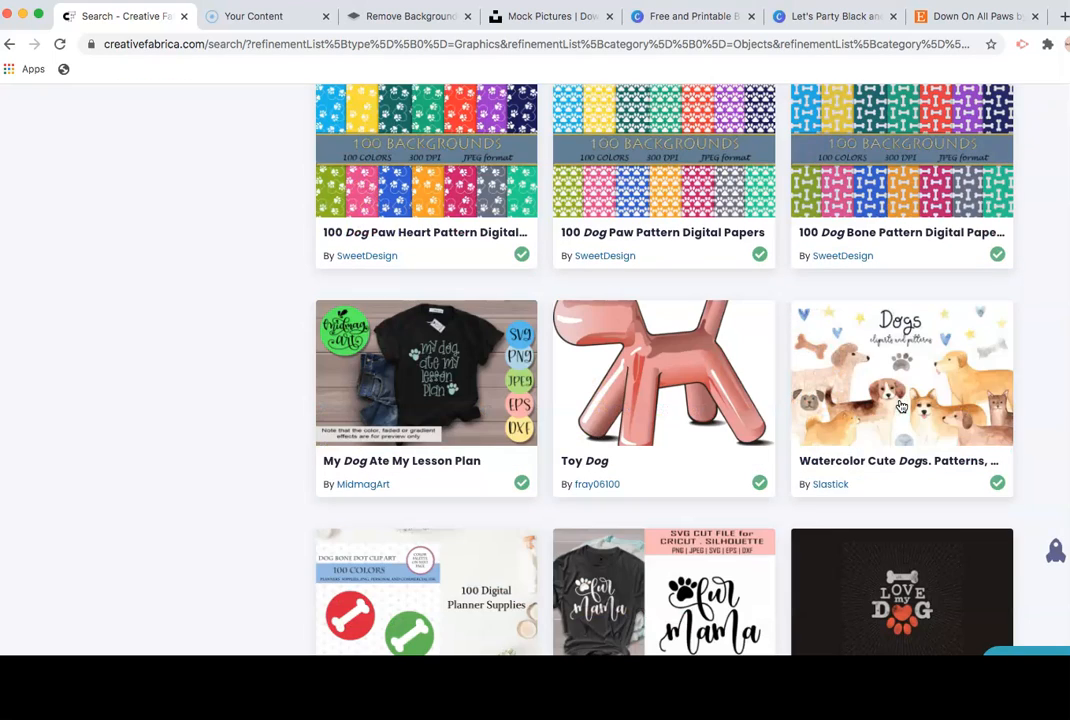
left_click(924, 388)
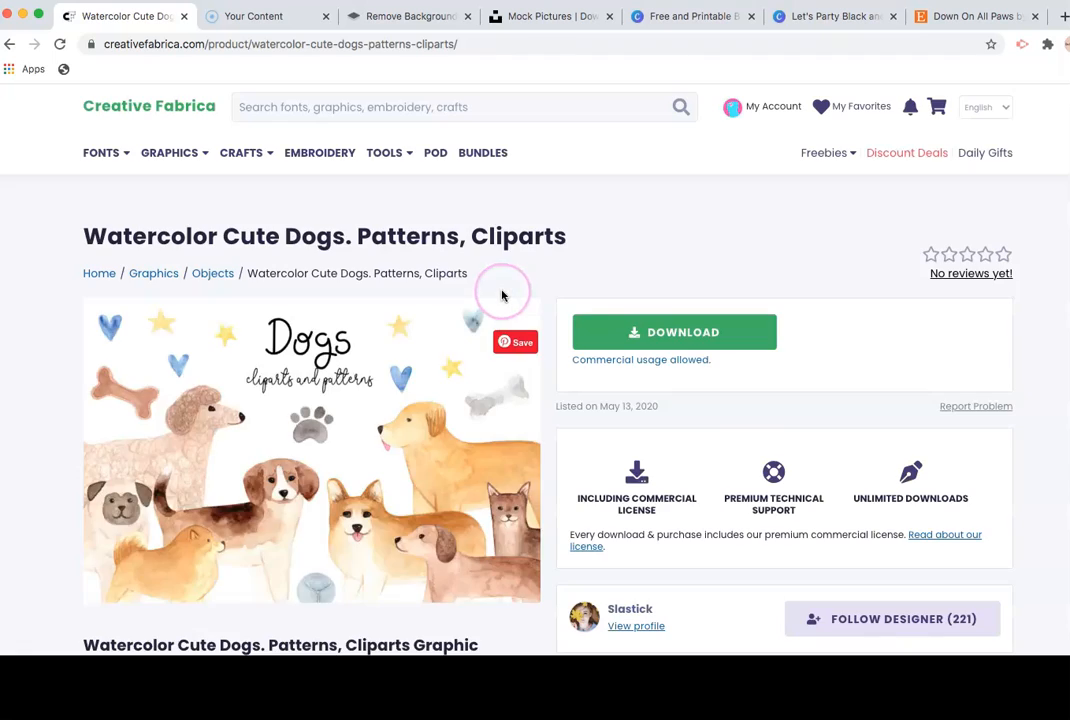
scroll(425, 363, "down", 3)
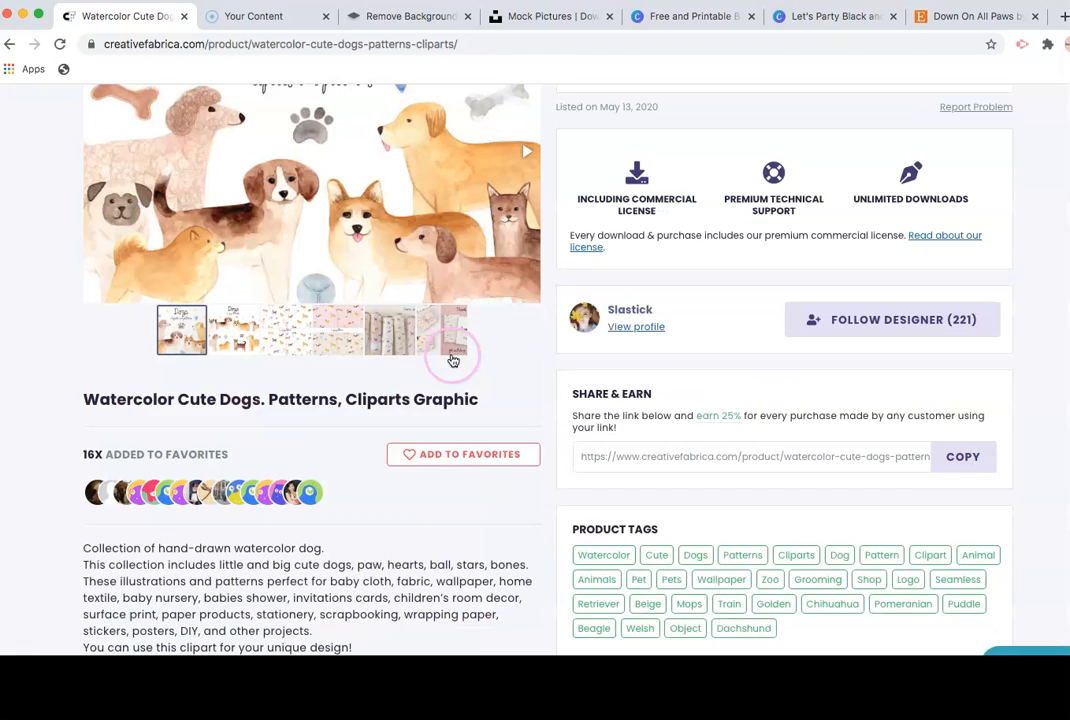
left_click(236, 337)
scroll(440, 358, "down", 1)
scroll(444, 359, "up", 3)
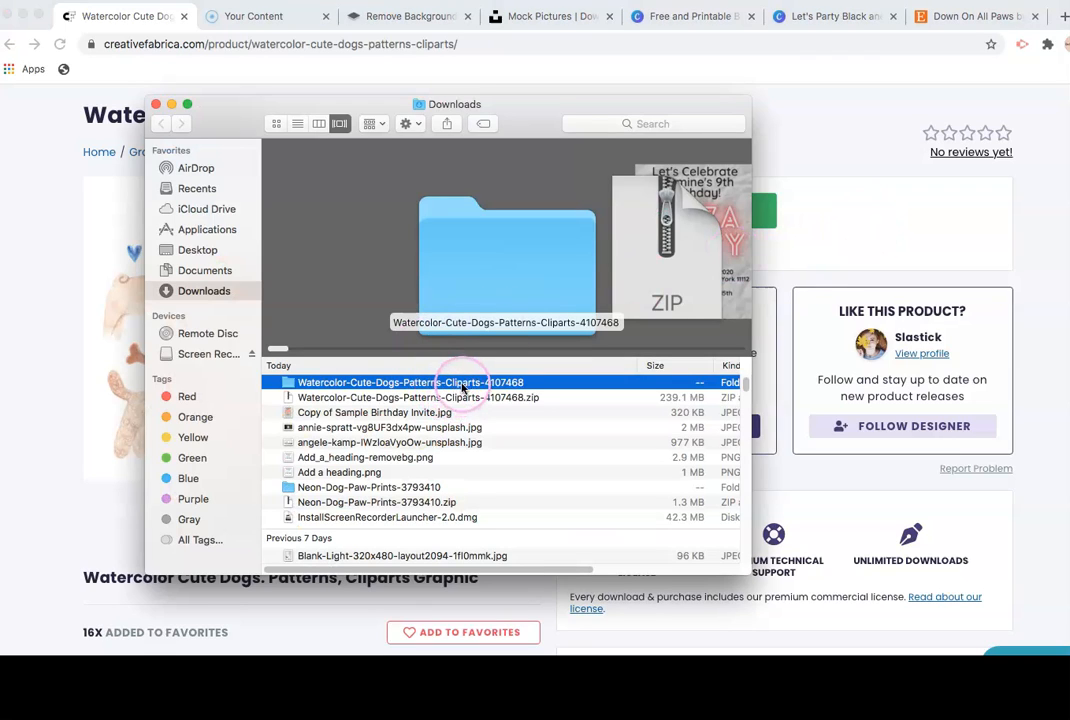
Step: In Finder's Downloads, open the Watercolor-Cute-Dogs-Patterns-Cliparts-4107468 folder and its PNG elements subfolder
double_click(465, 386)
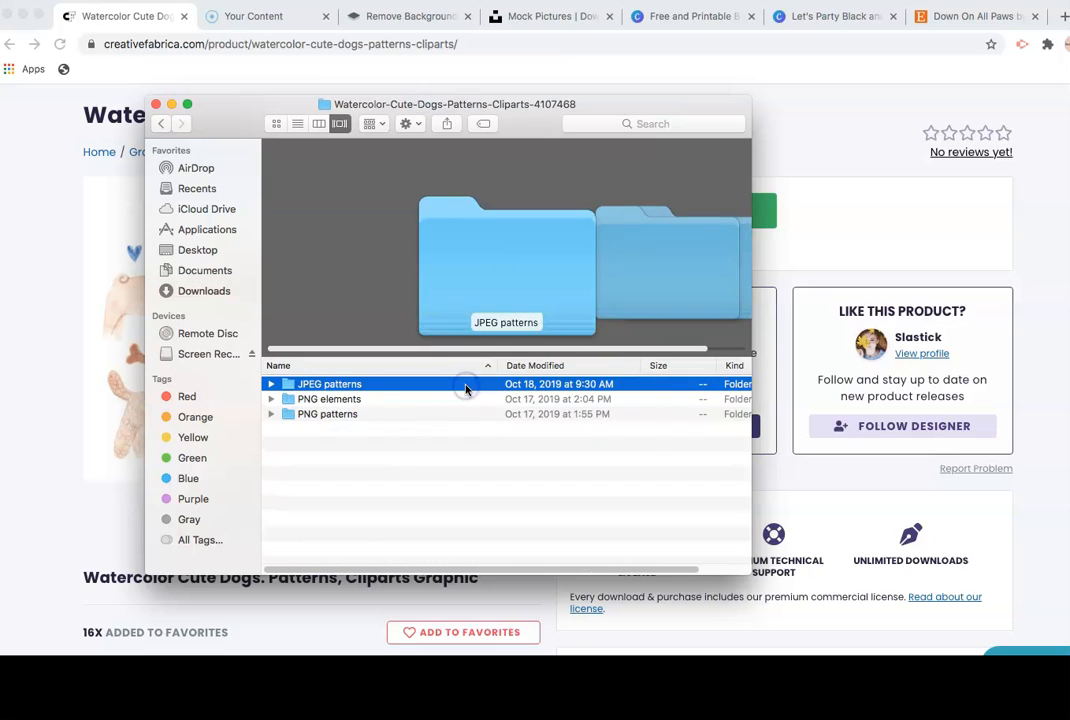
left_click(368, 400)
double_click(363, 401)
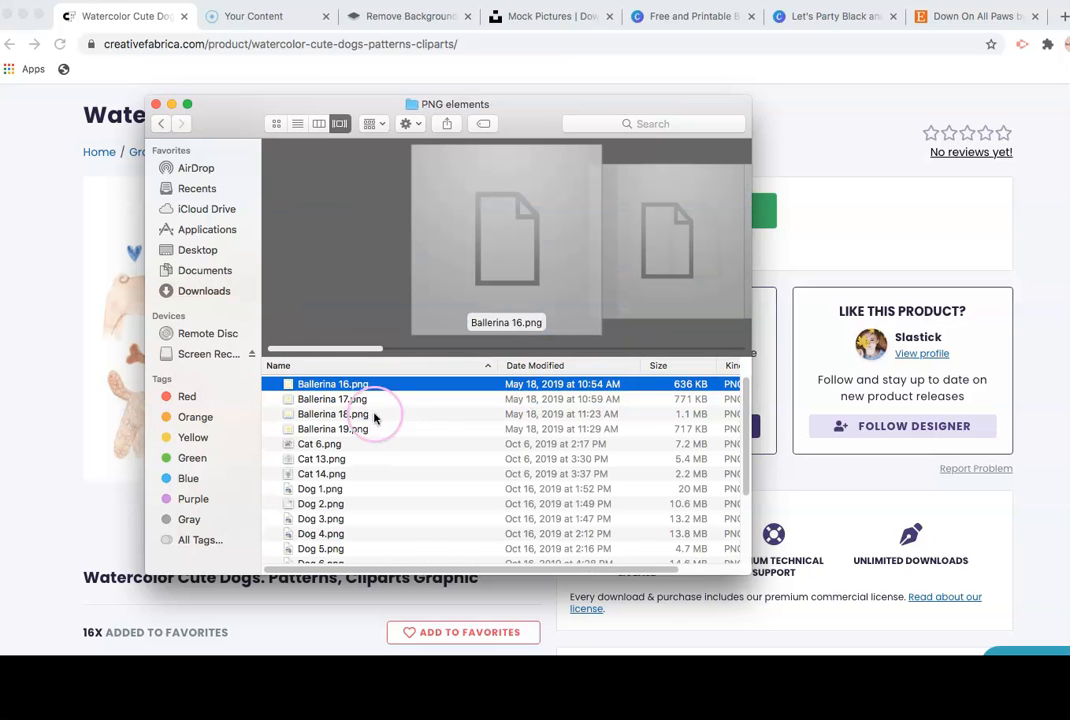
Step: Preview the dog and bone images in the PNG elements folder, including Dog 2, Dog 4, Dog 7 and Dog 10, ending on Dog 8.png
left_click(394, 458)
left_click(411, 503)
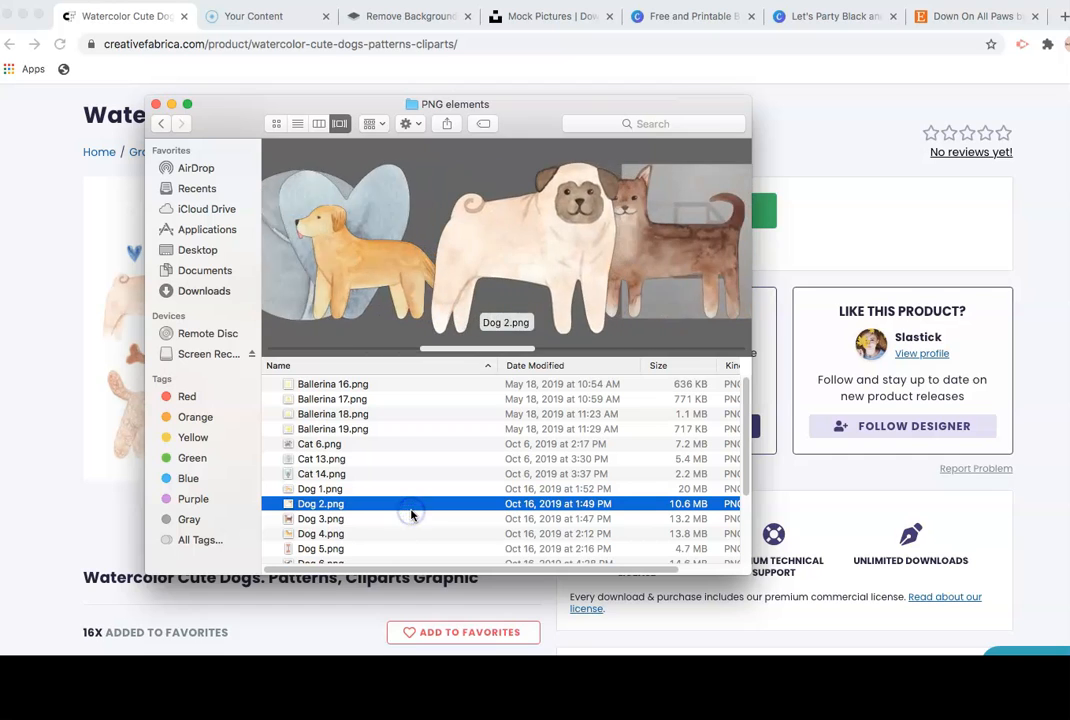
left_click(412, 532)
scroll(437, 506, "down", 1)
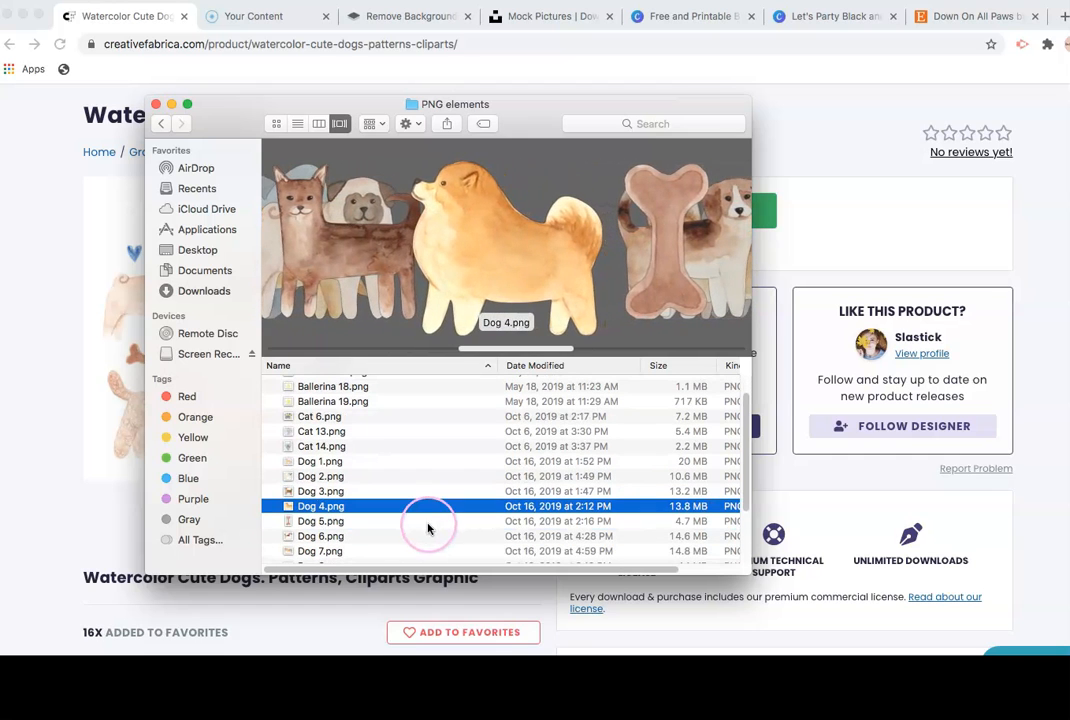
left_click(426, 521)
left_click(432, 549)
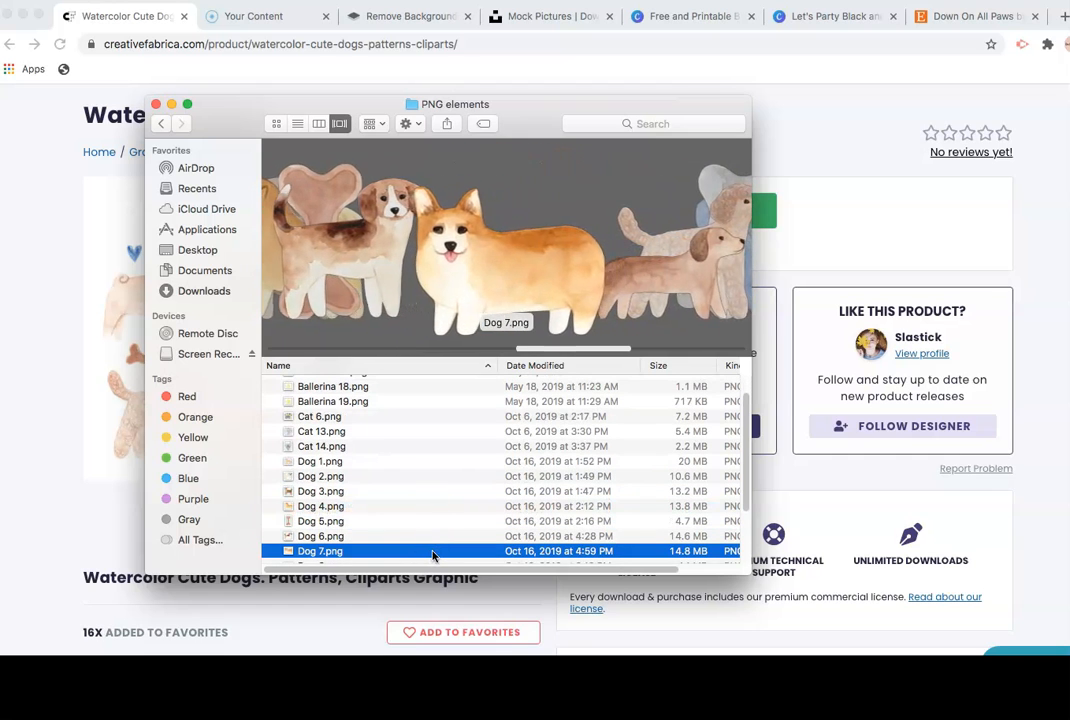
scroll(430, 552, "down", 1)
left_click(413, 553)
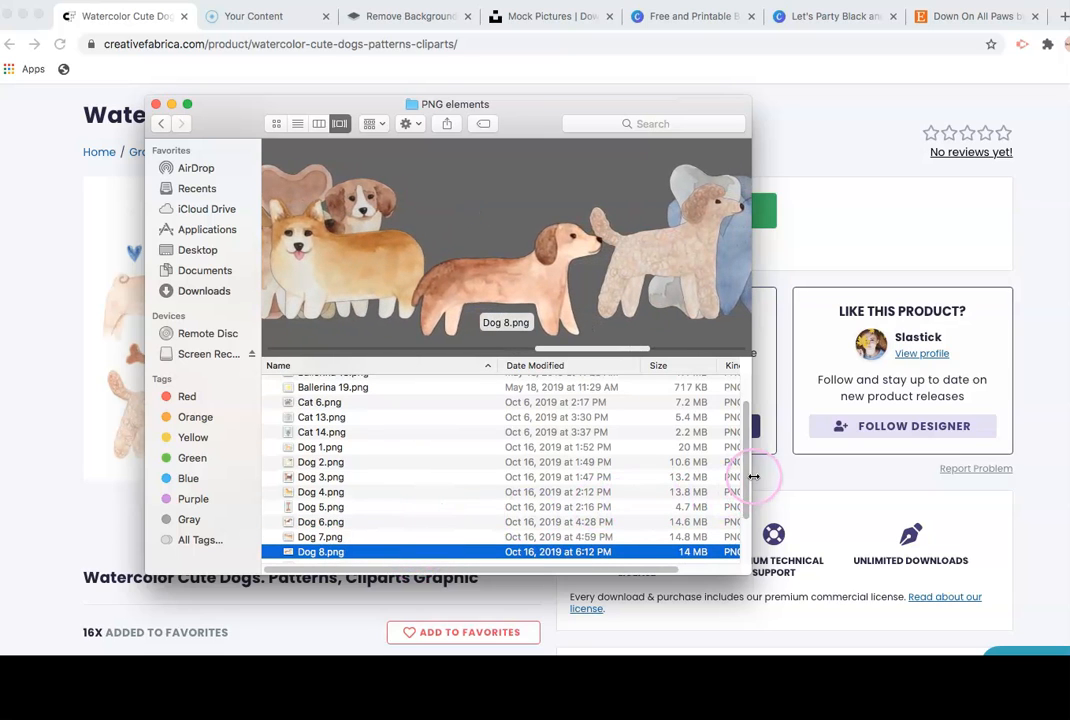
scroll(636, 527, "down", 3)
left_click(358, 525)
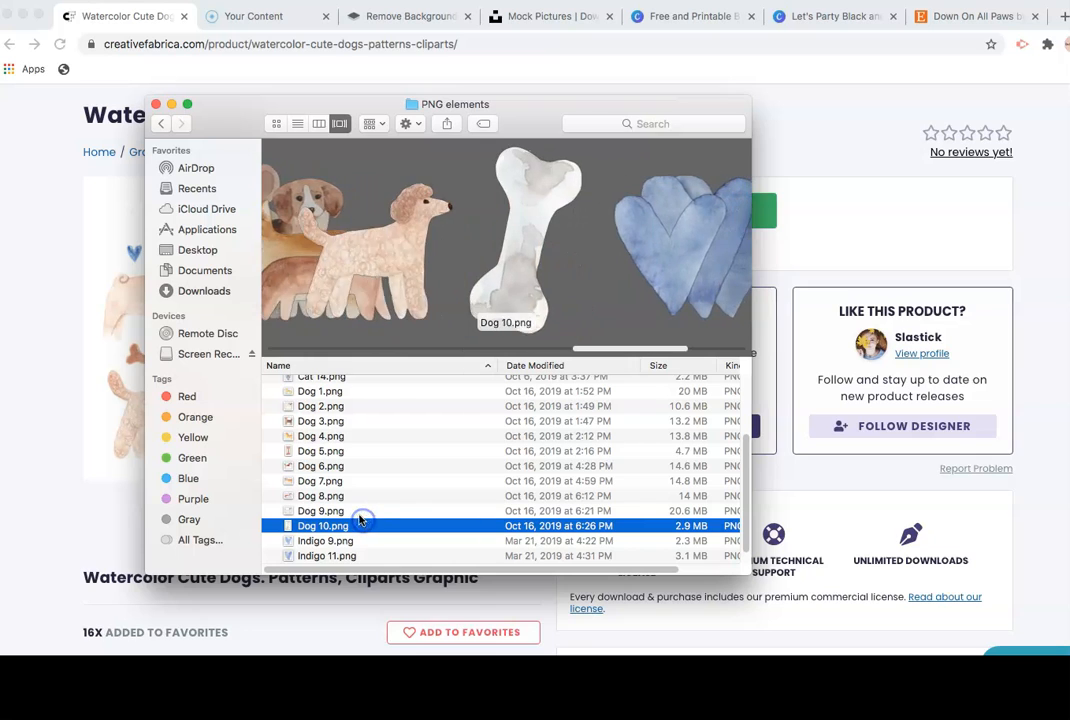
left_click(358, 511)
left_click(355, 497)
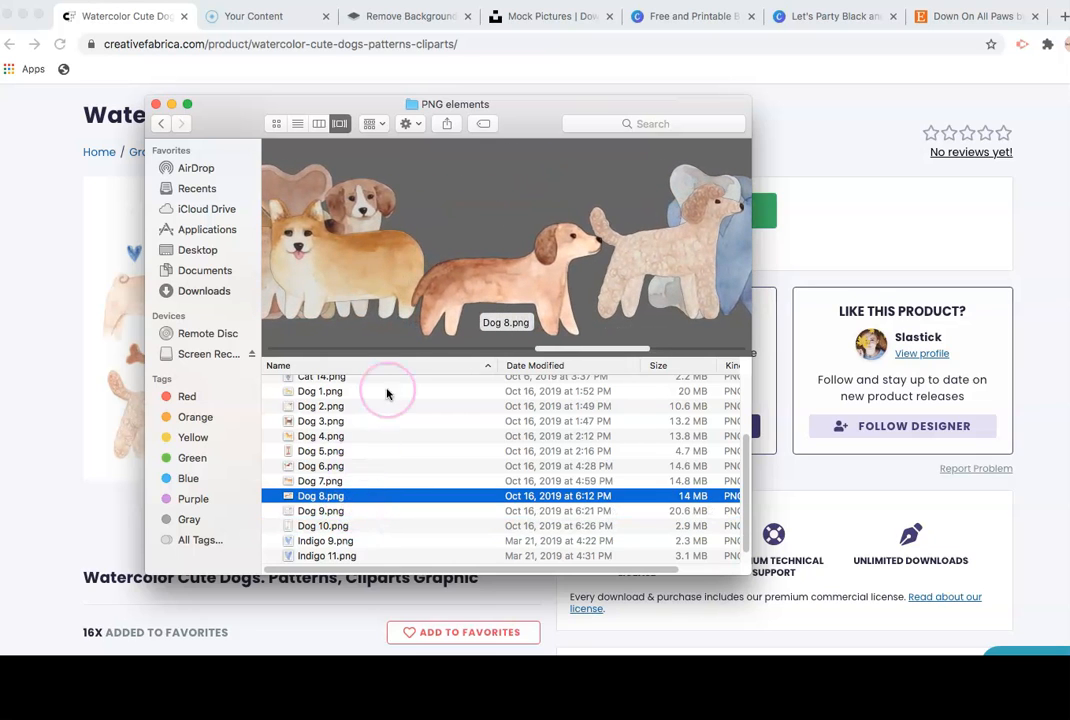
Step: Switch to the Canva invitation and add Dog 8.png from the PNG elements folder to its image uploads
left_click_drag(523, 114, 1069, 164)
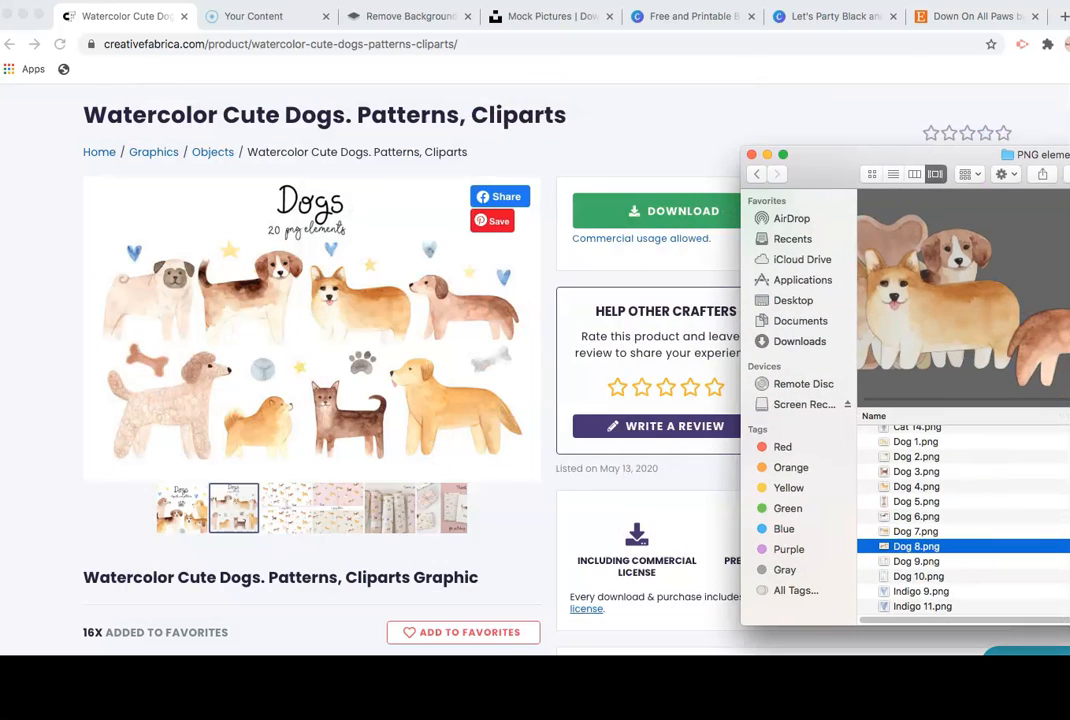
left_click(824, 16)
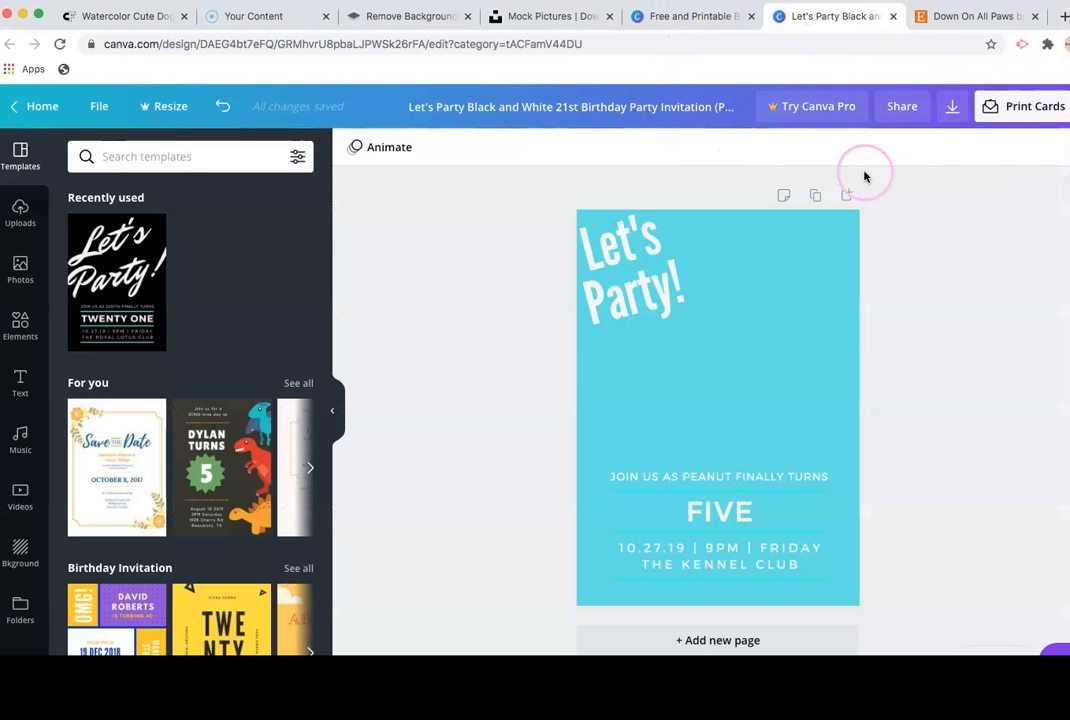
left_click(26, 220)
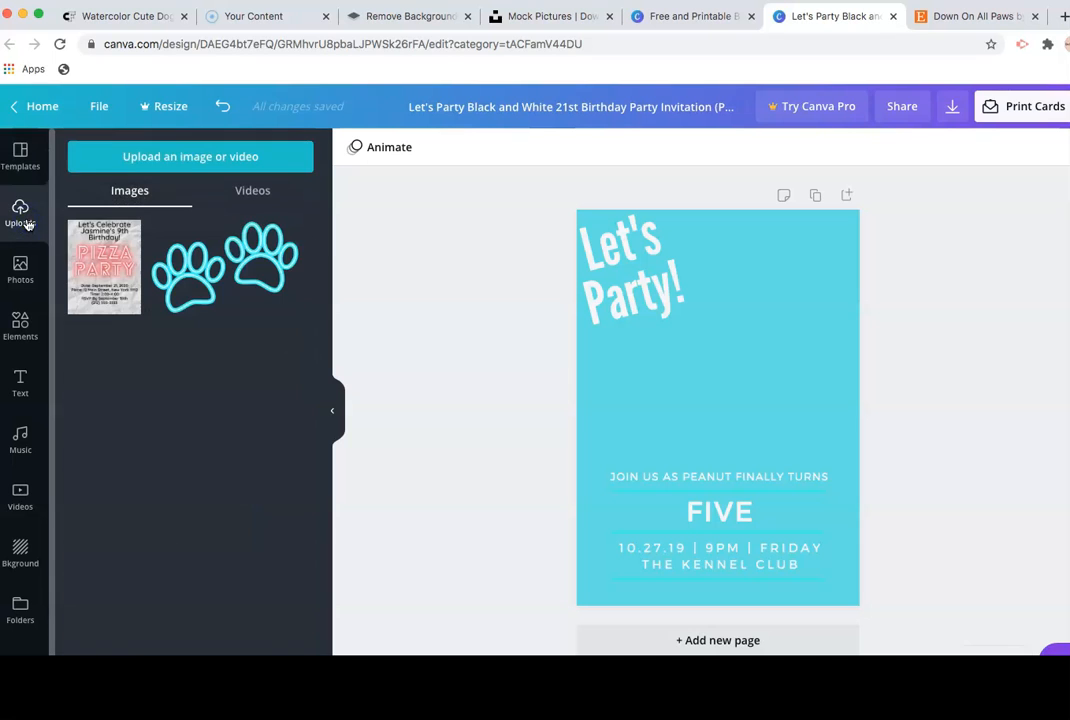
left_click(720, 238)
left_click(997, 685)
left_click_drag(1068, 170, 907, 155)
left_click_drag(757, 538, 197, 381)
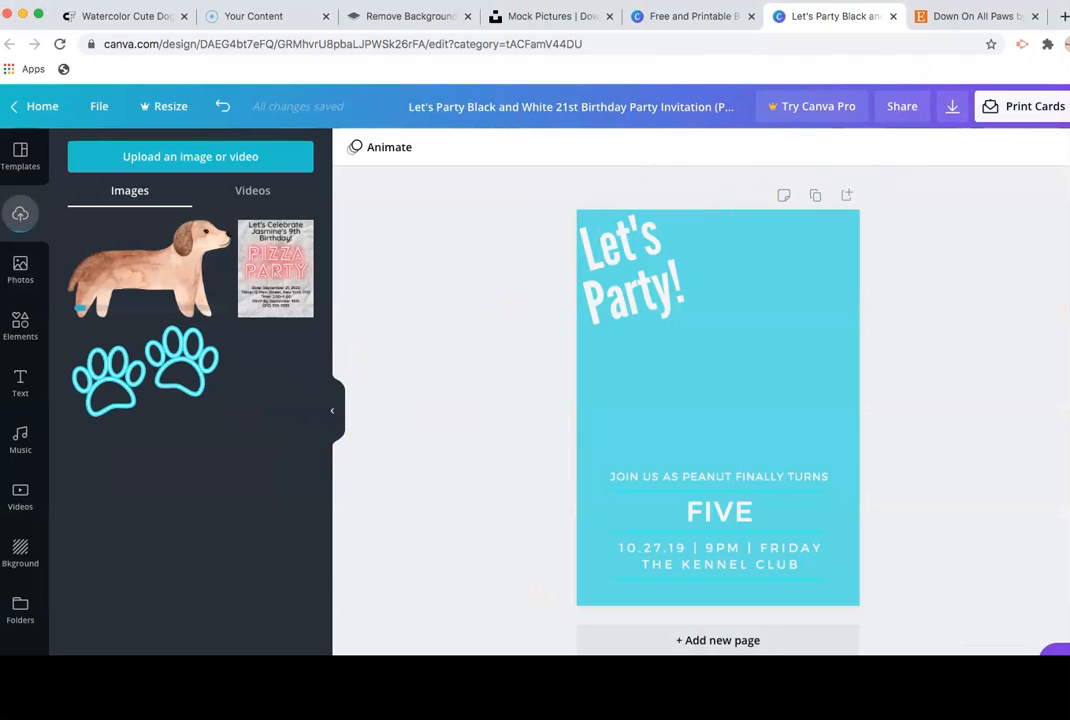
Step: Upload the gray bone image Dog 10.png from the PNG elements folder to Canva
key("super+Tab")
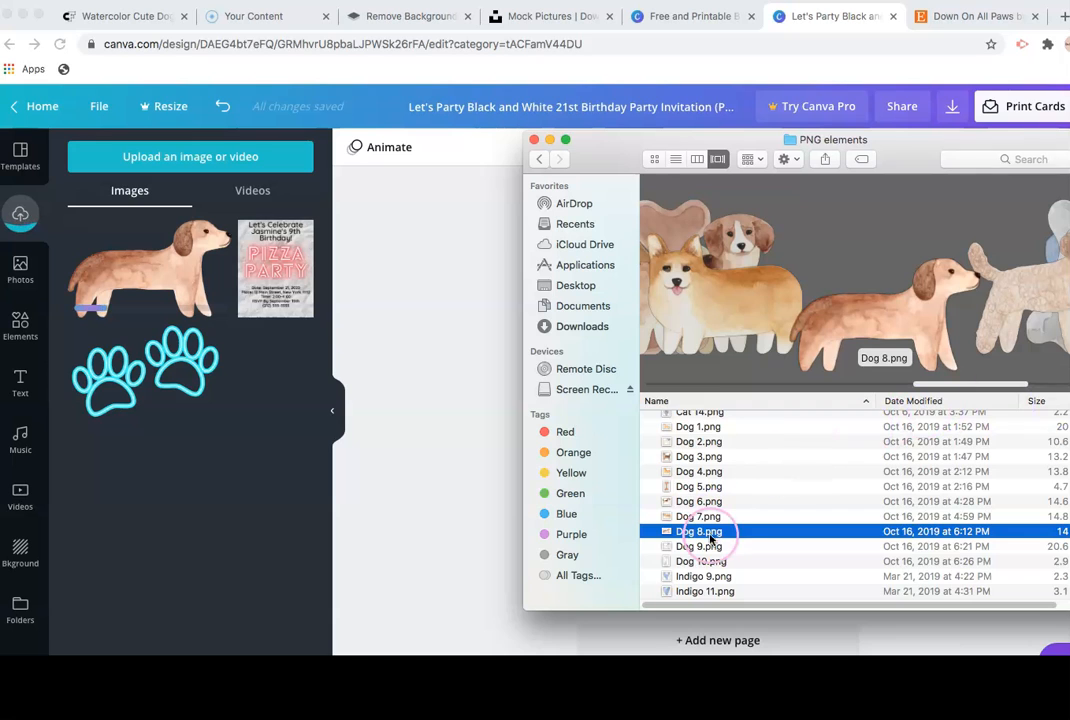
left_click(714, 566)
left_click_drag(714, 566, 215, 487)
left_click(398, 468)
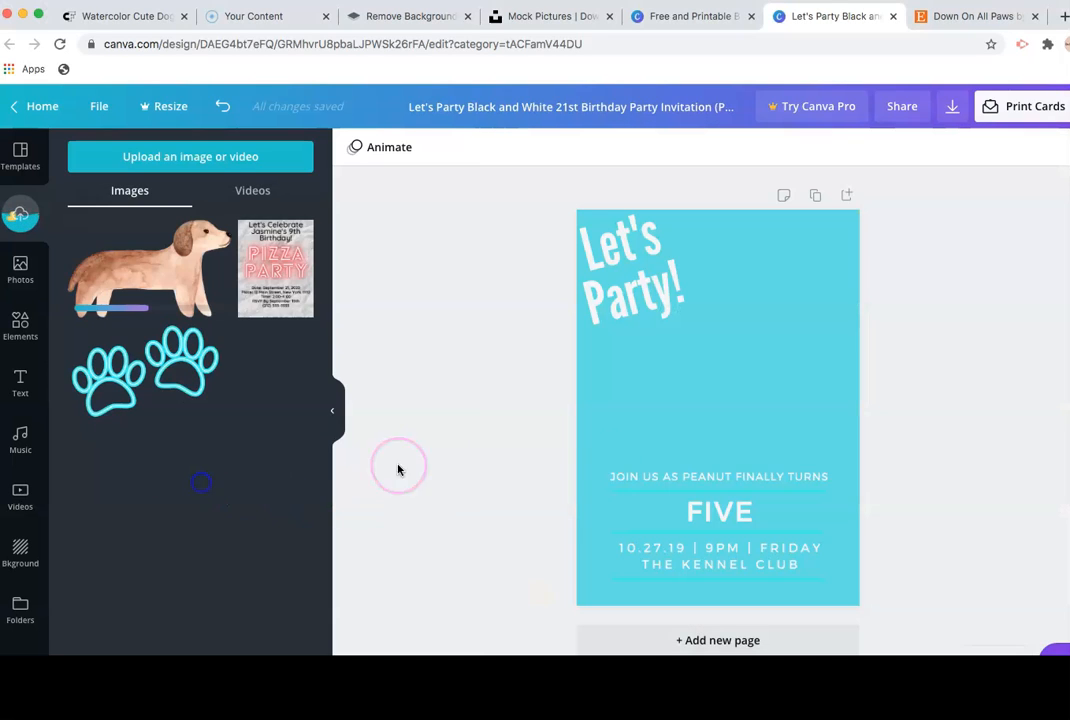
Step: Preview the Dog 5 to Dog 1 images in the PNG elements folder and upload Dog 1.png to Canva
left_click(1068, 225)
left_click(719, 486)
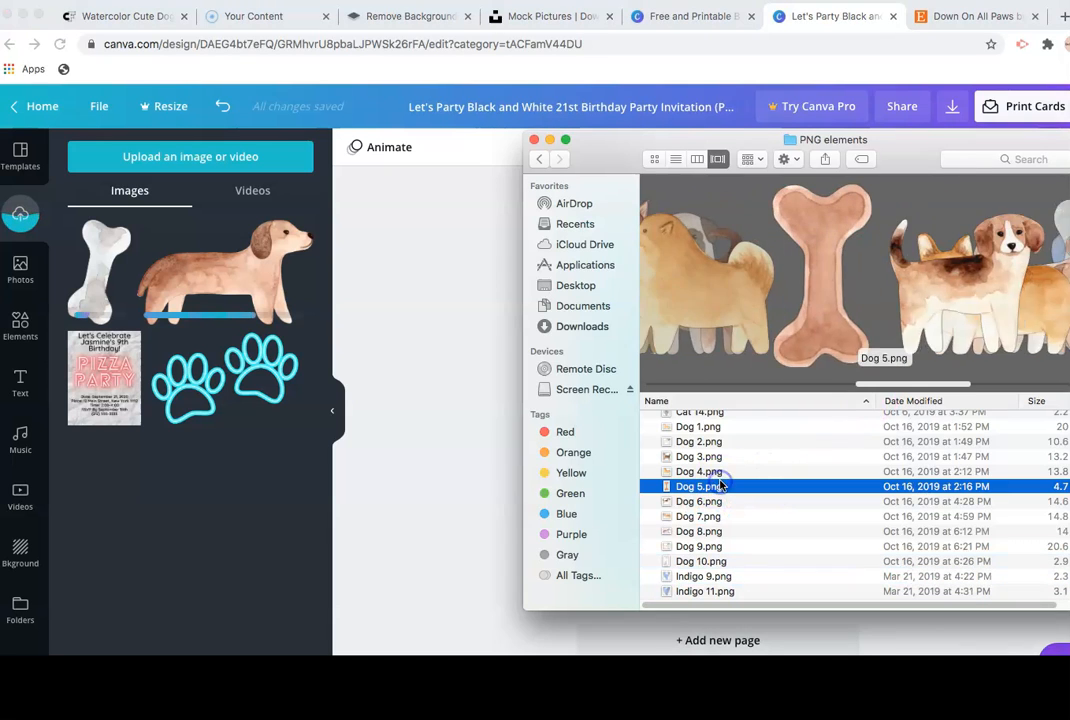
left_click(721, 471)
left_click(727, 456)
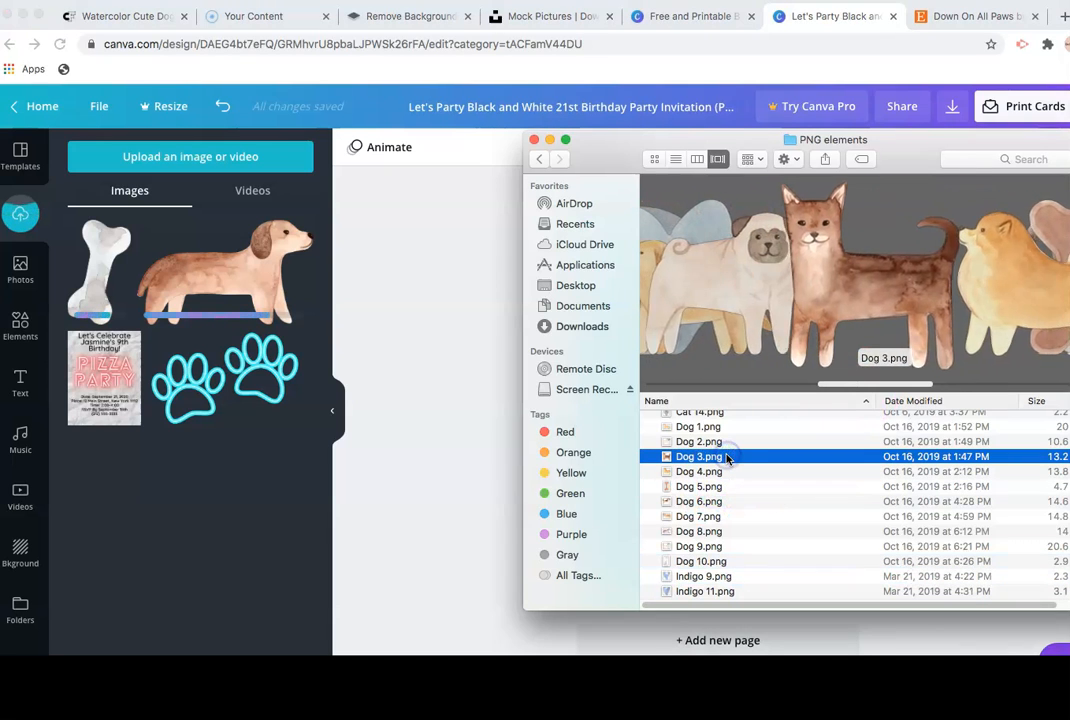
left_click(728, 441)
left_click(728, 427)
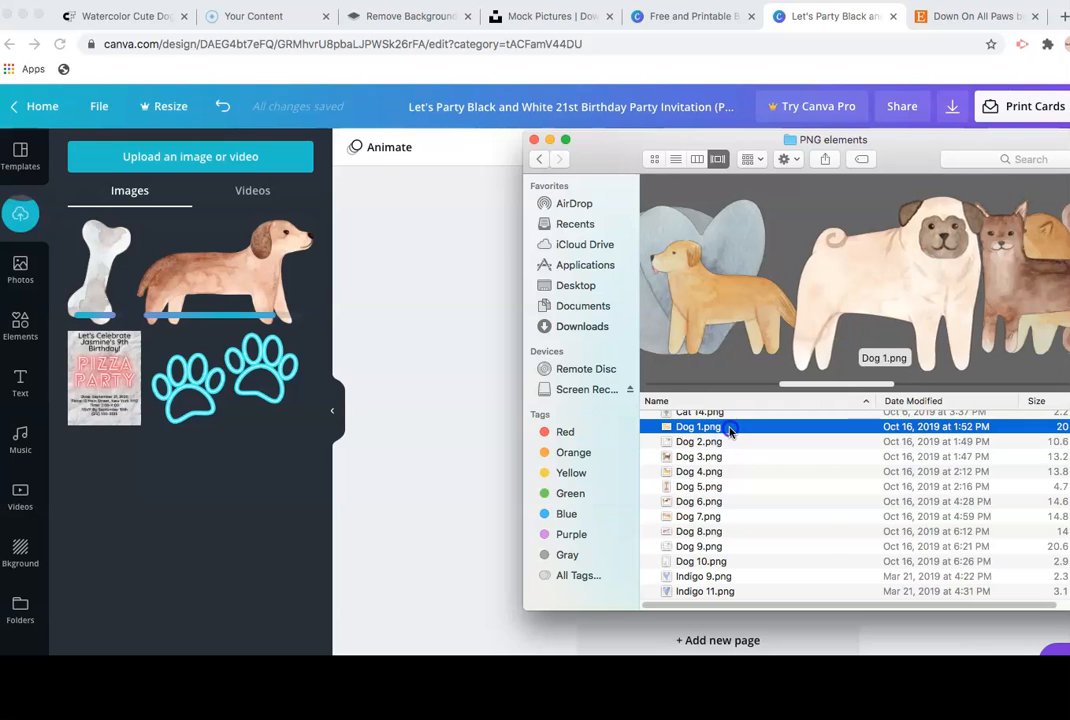
left_click_drag(733, 429, 228, 481)
left_click(482, 404)
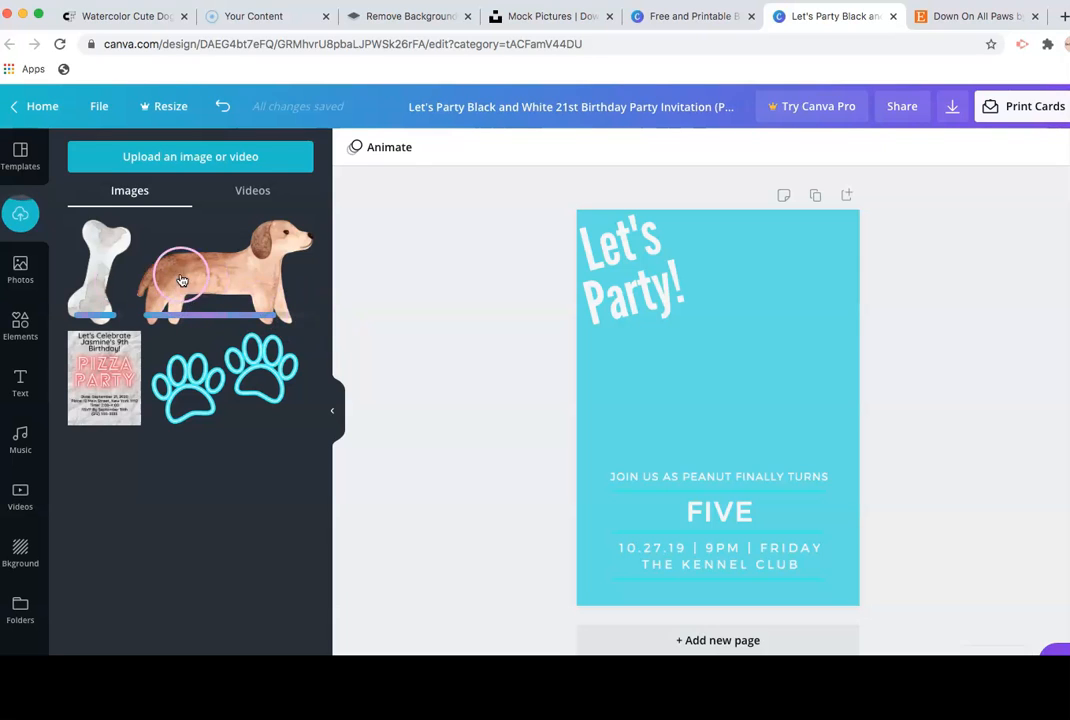
Step: Place the brown dog image on the invitation, shrink it slightly, and center it above the "JOIN US AS PEANUT FINALLY TURNS" line
left_click_drag(198, 283, 765, 378)
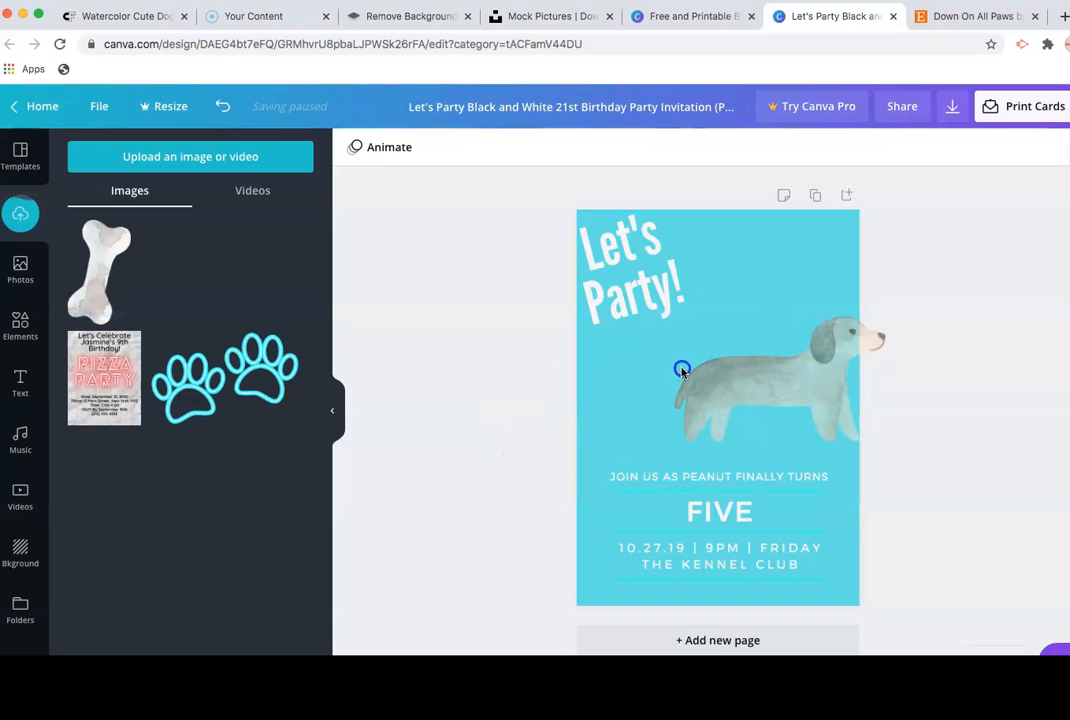
left_click_drag(682, 370, 736, 386)
left_click_drag(653, 402, 620, 393)
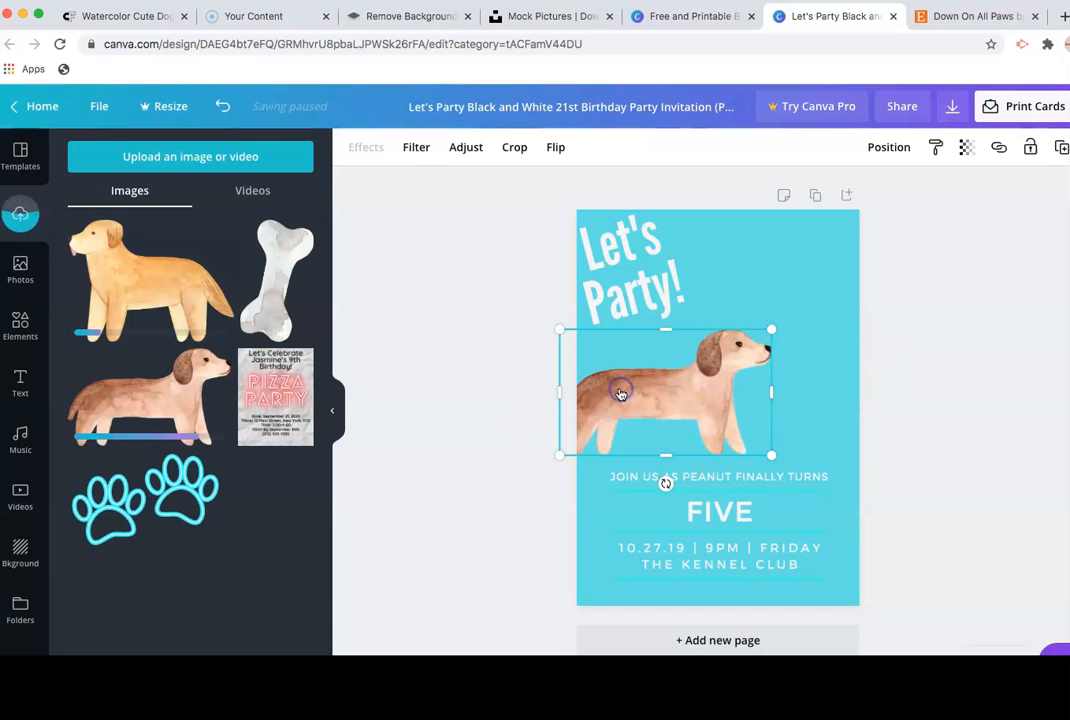
left_click_drag(770, 455, 743, 436)
left_click_drag(659, 394, 728, 401)
Step: Add the gray bone, small and tilted, to the invitation's upper-right corner and place a duplicate in the lower-left corner
left_click_drag(490, 289, 738, 252)
left_click_drag(703, 185, 800, 356)
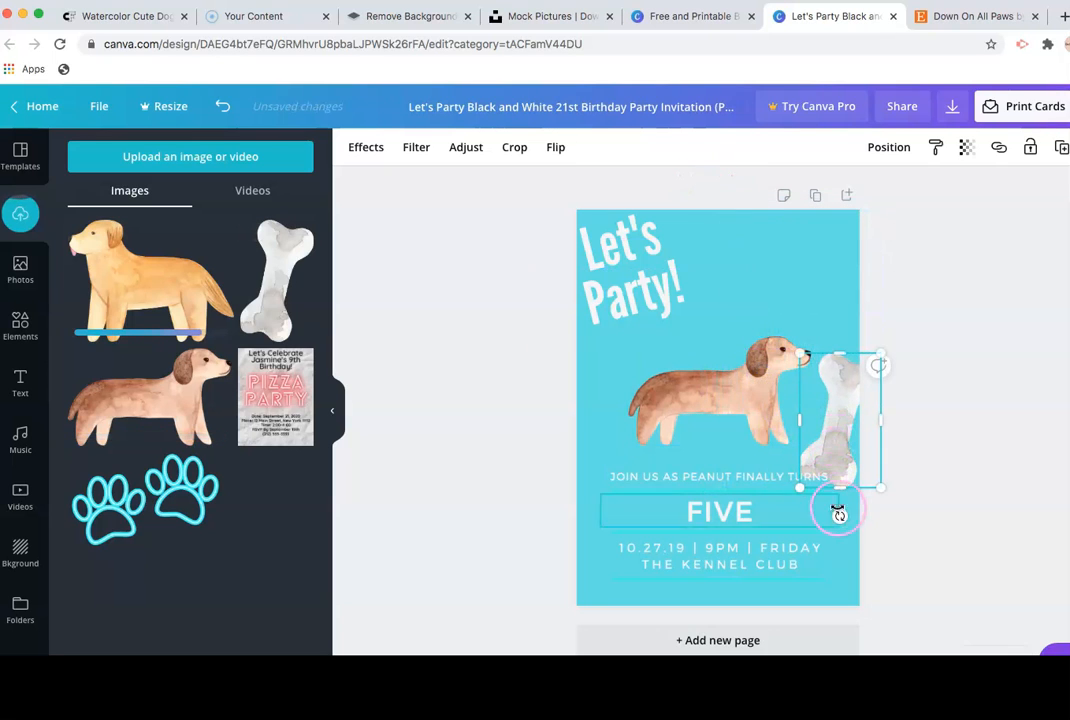
left_click_drag(839, 515, 819, 287)
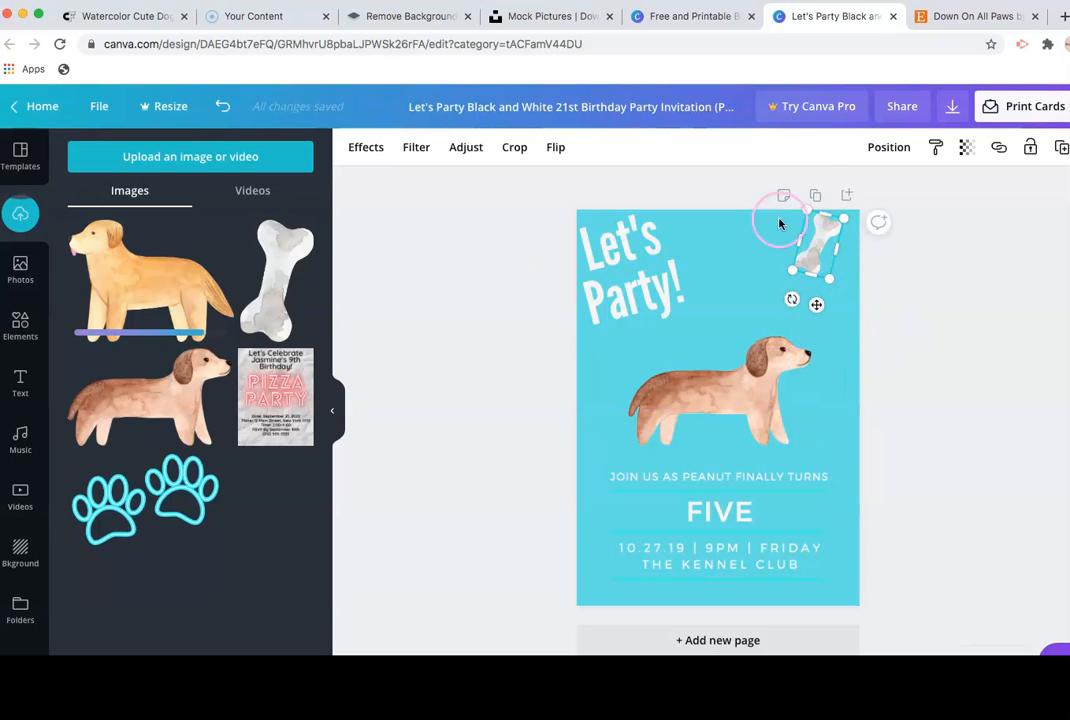
left_click(1059, 149)
left_click_drag(823, 265, 609, 596)
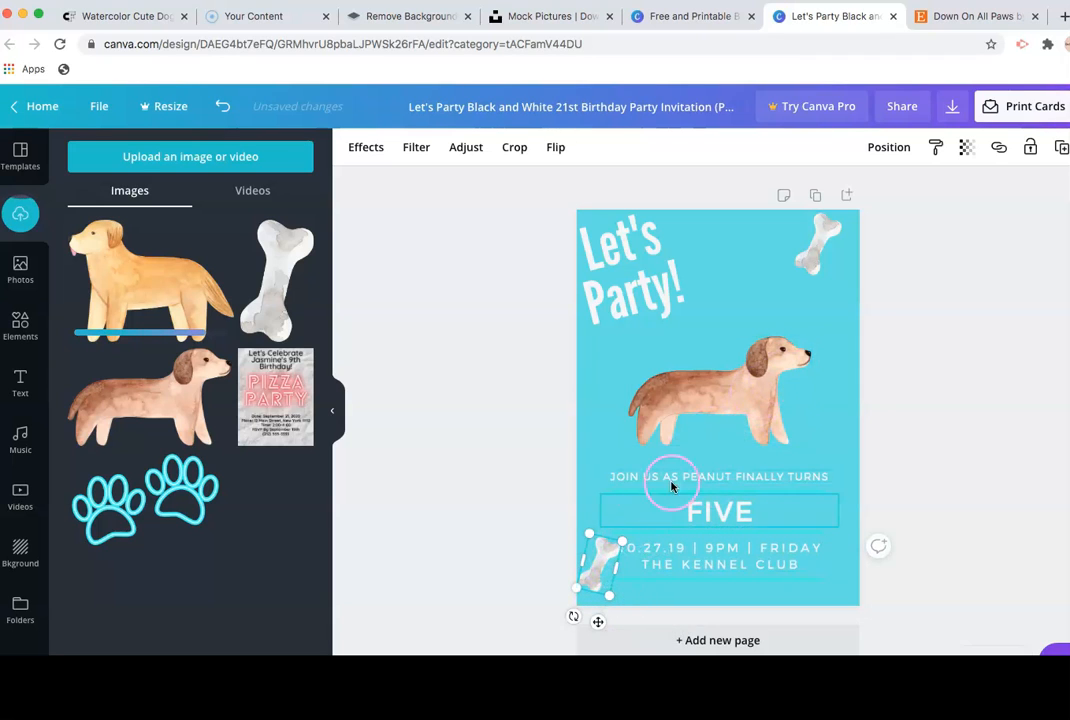
Step: Adjust the lower-left bone's stacking order relative to the date and venue text
left_click(888, 147)
left_click(846, 197)
left_click(933, 306)
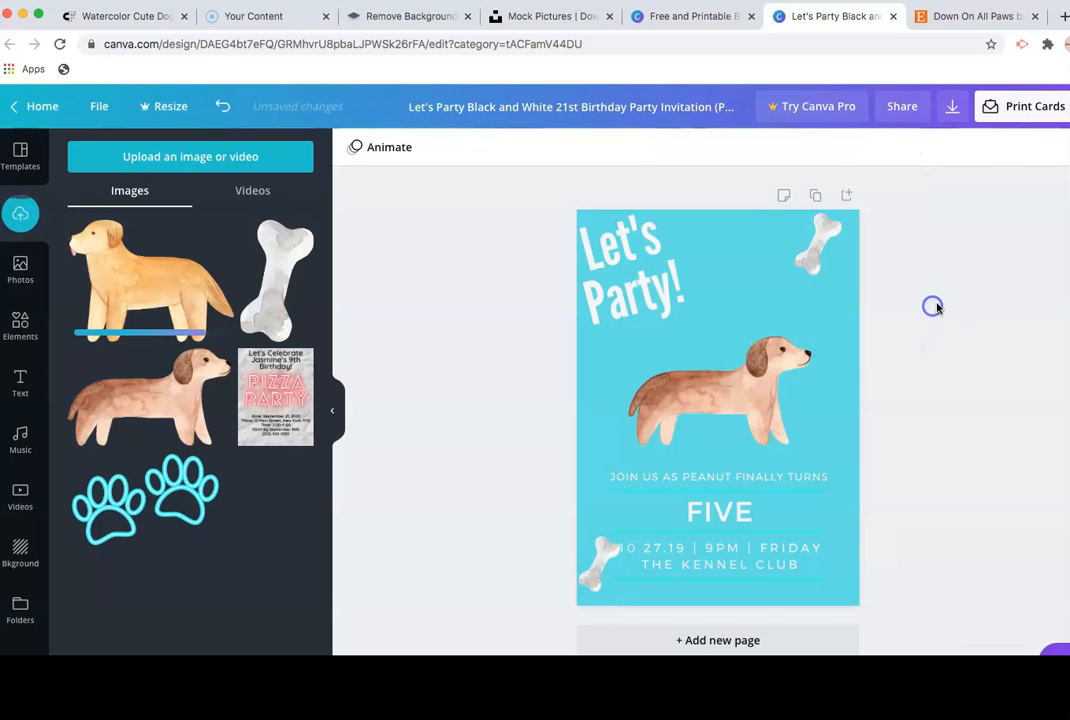
left_click(599, 553)
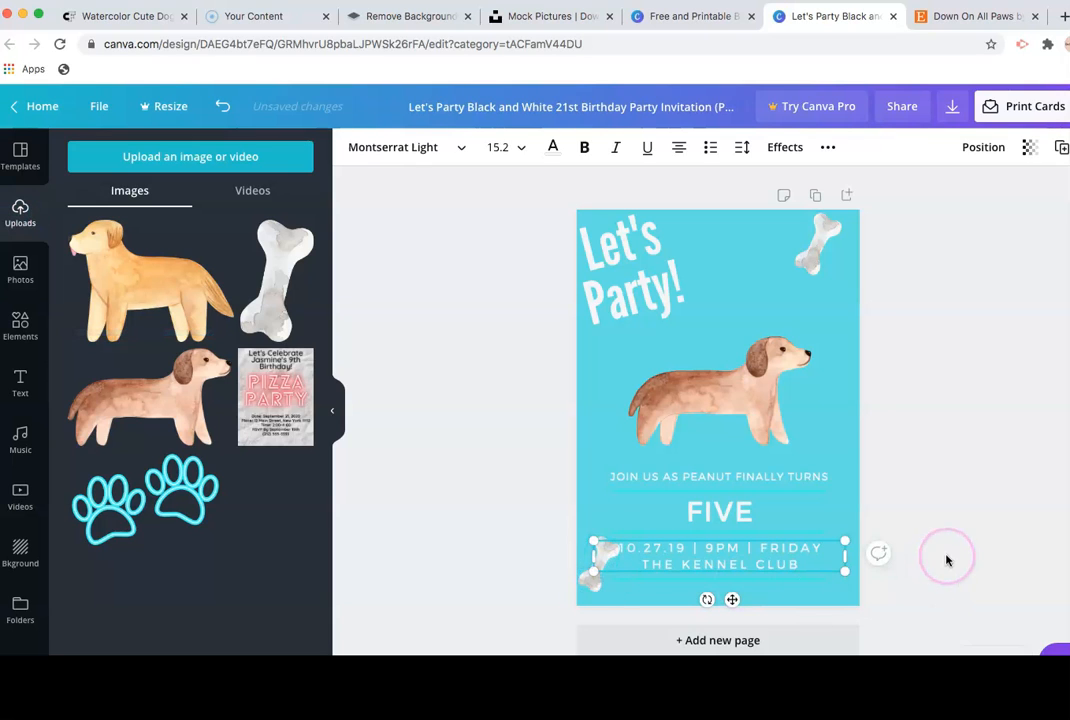
left_click(947, 560)
left_click(591, 575)
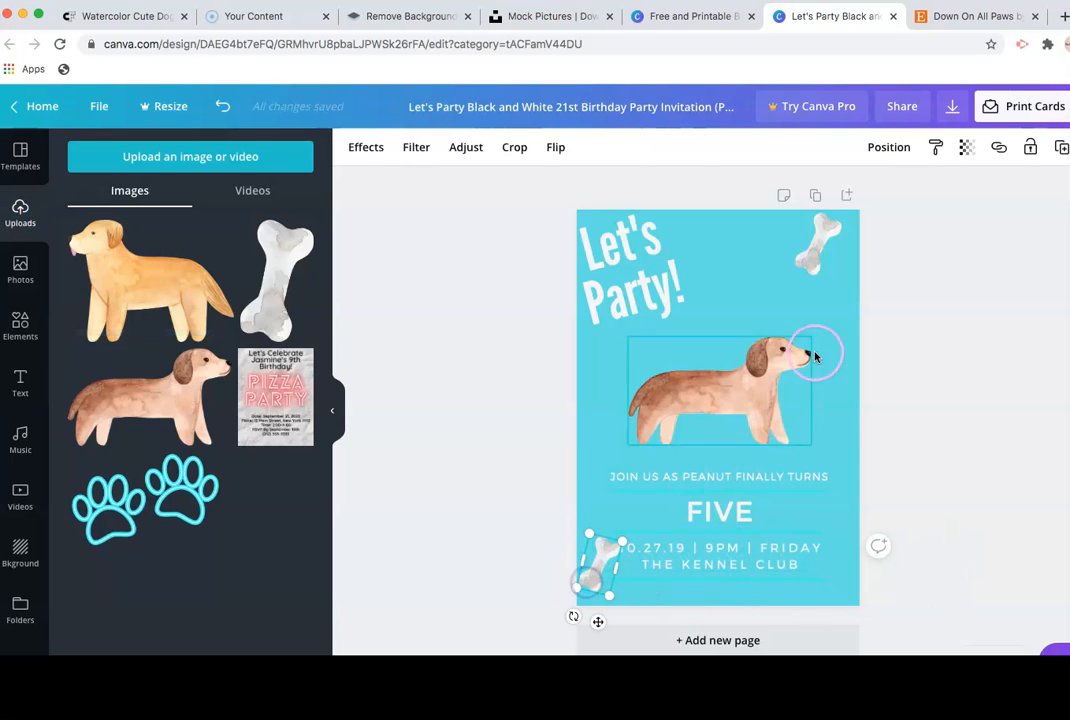
left_click(887, 148)
left_click(705, 196)
left_click(972, 287)
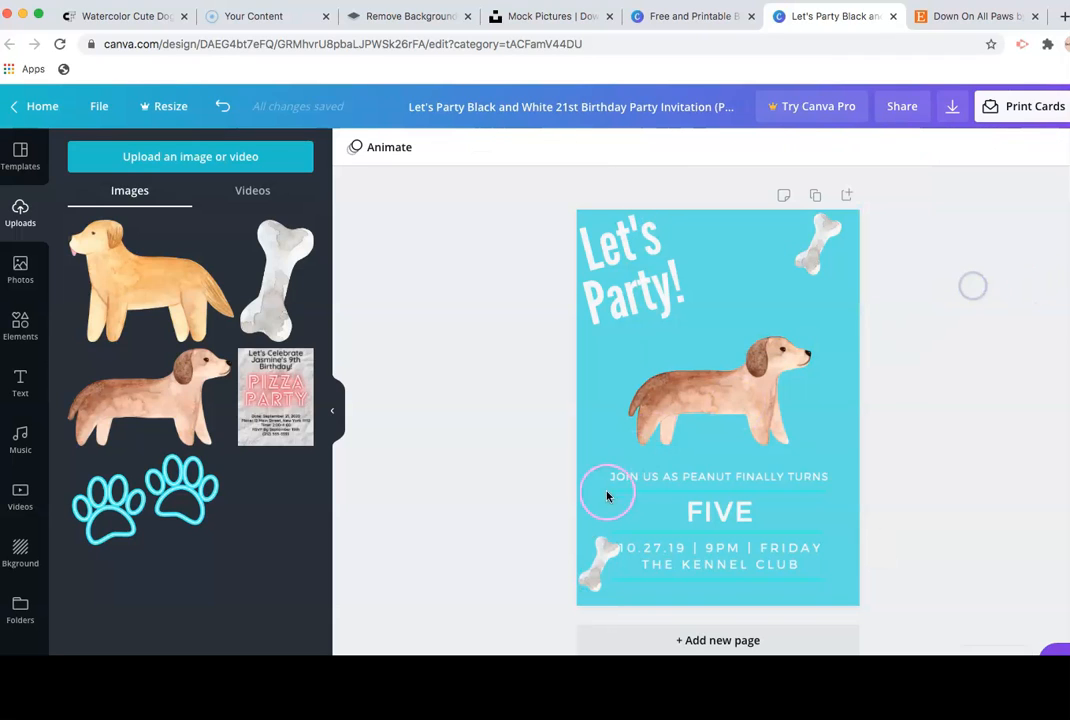
Step: Shrink the lower-left bone and tuck it into the corner, clear of the date text
left_click(600, 574)
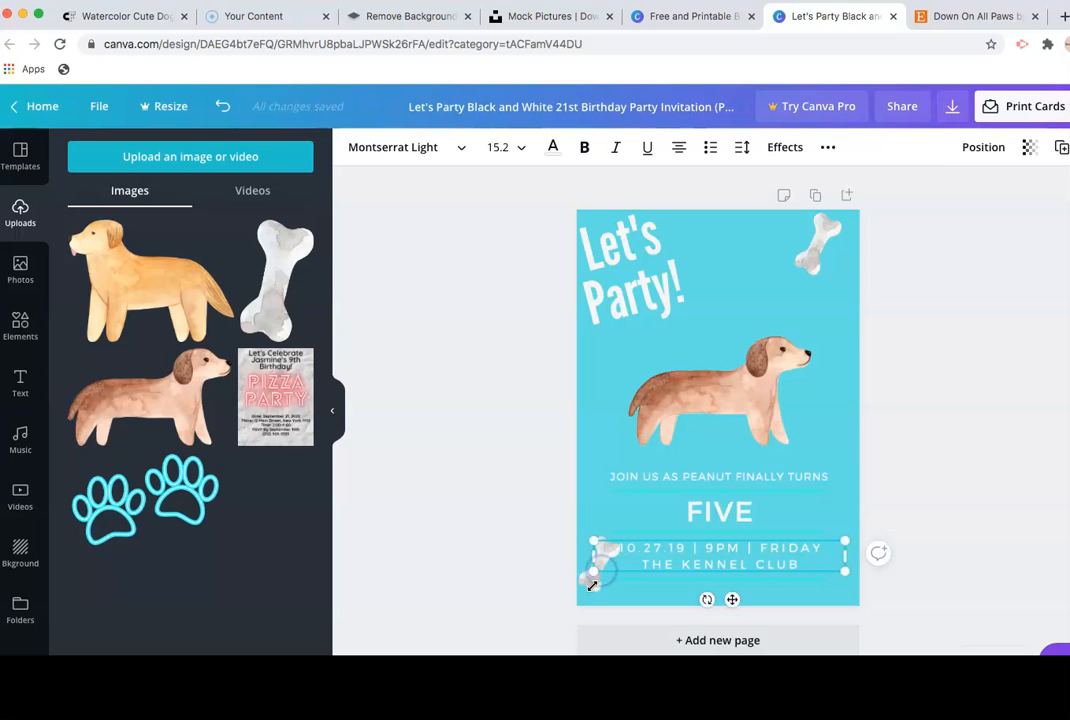
left_click(538, 561)
mouse_move(586, 587)
left_mouse_down()
mouse_move(581, 532)
mouse_move(594, 490)
mouse_move(590, 583)
mouse_move(603, 597)
left_mouse_up()
left_click(908, 496)
Step: Shrink the upper-right bone to match the lower one and shift the "Let's Party!" title inward from the page edge
left_click(801, 252)
left_click_drag(831, 278, 825, 252)
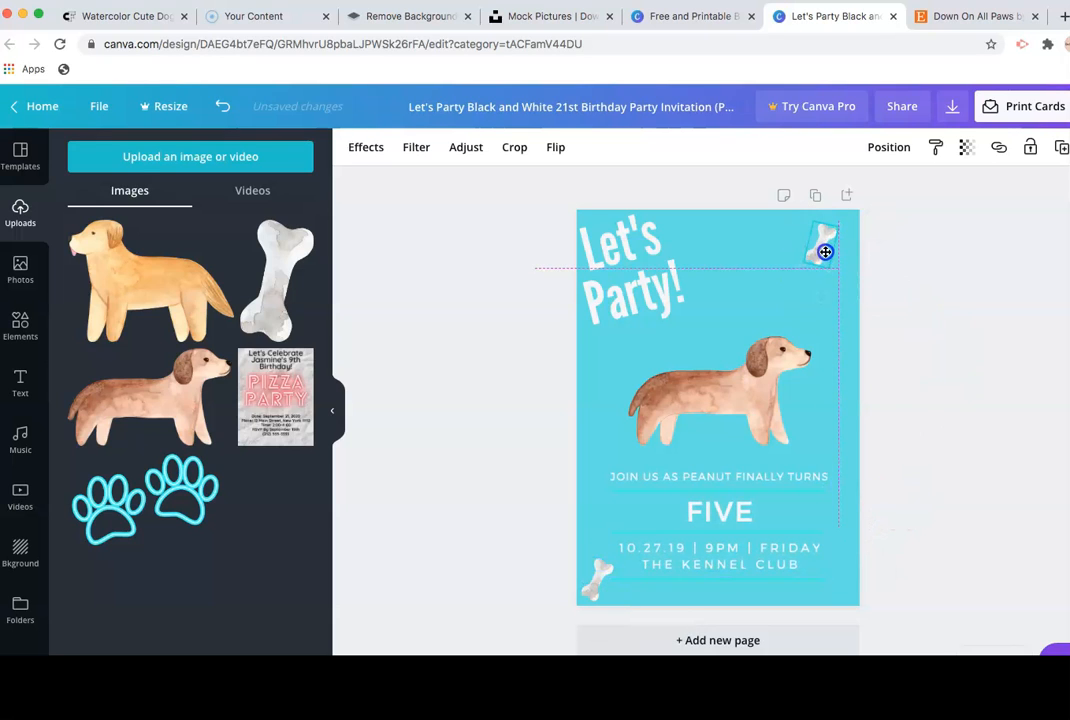
left_click_drag(659, 277, 669, 279)
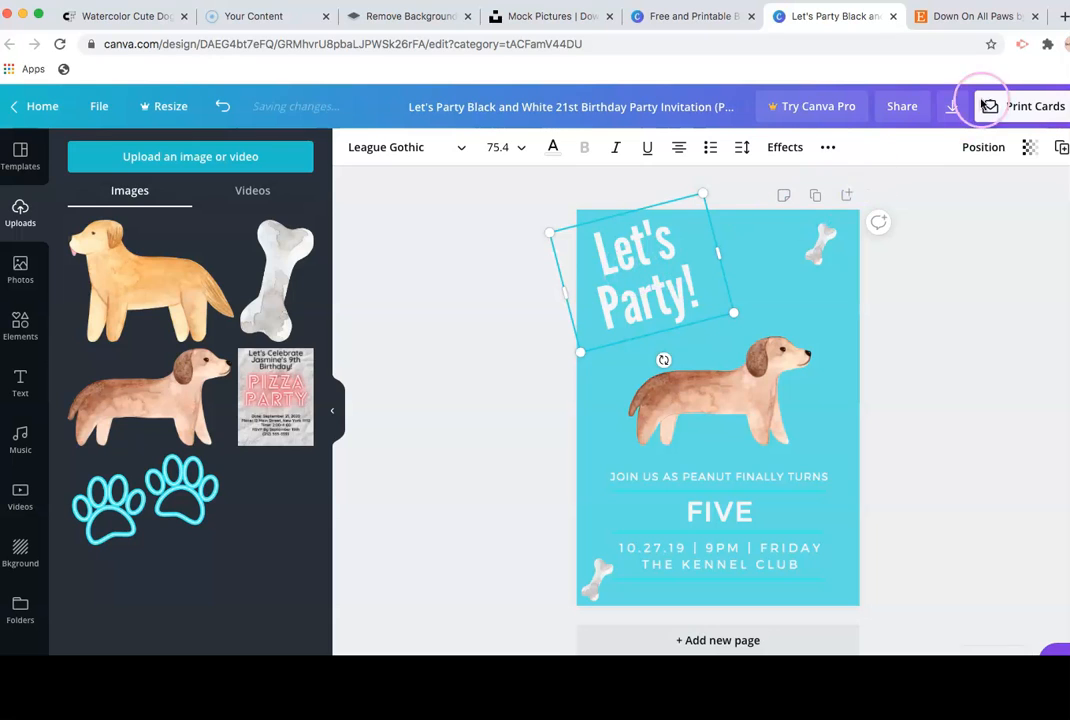
Step: Search Google for "COLORPICKER" in a new browser tab
left_click(1063, 17)
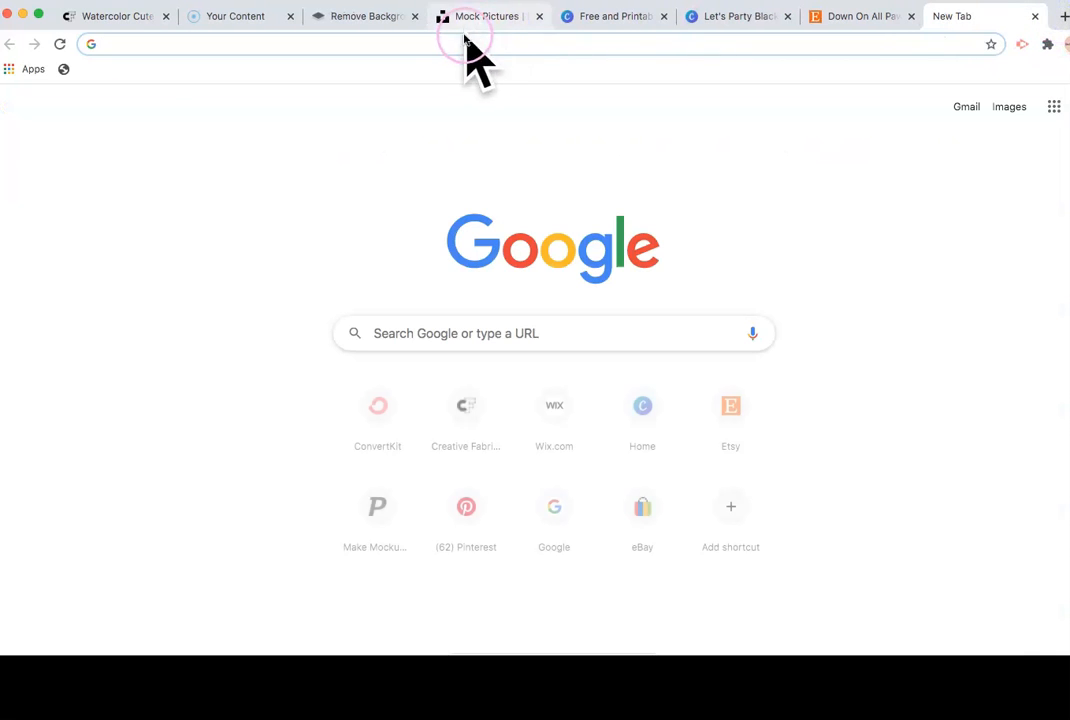
left_click(476, 323)
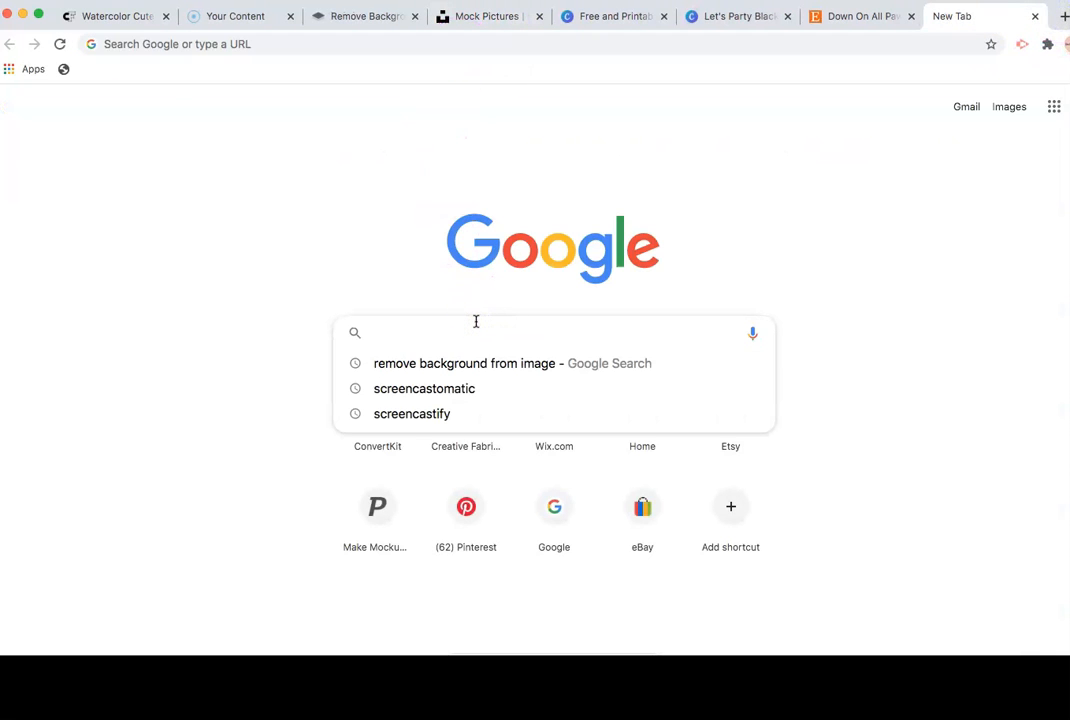
type("COLO")
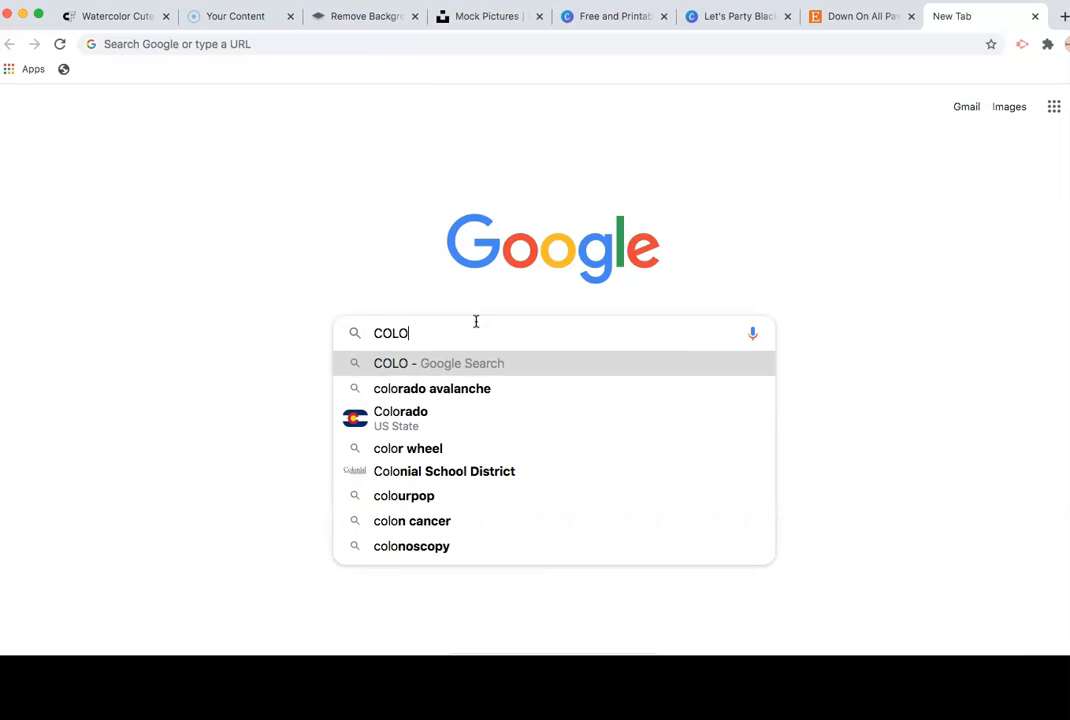
type("RPICKER")
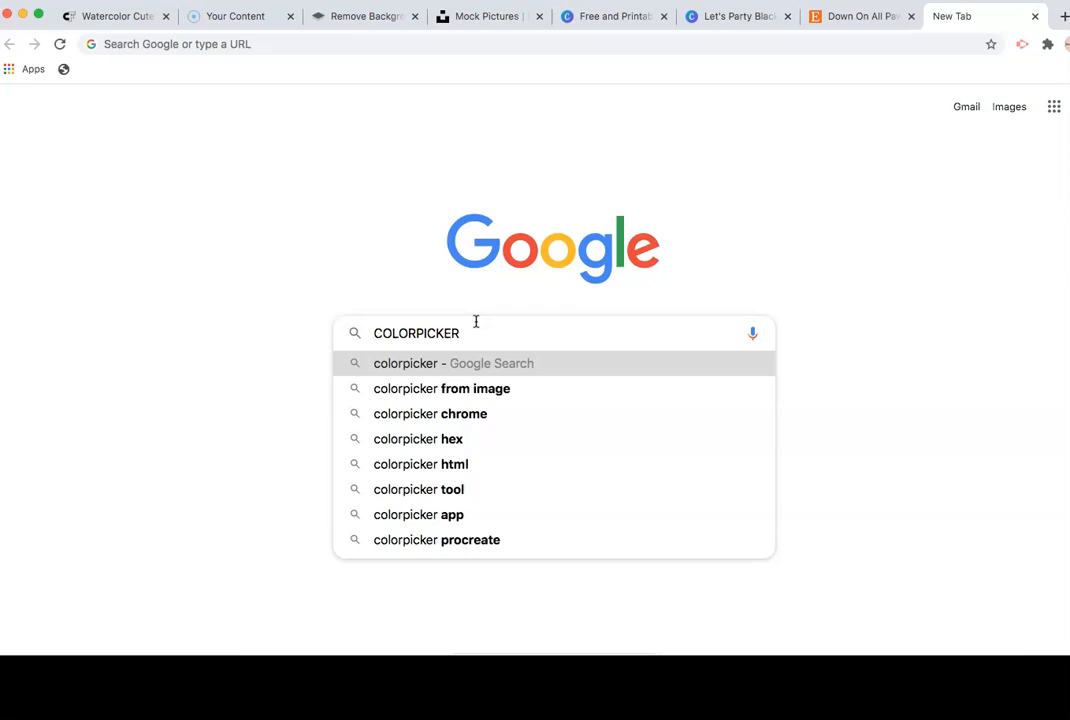
key("Return")
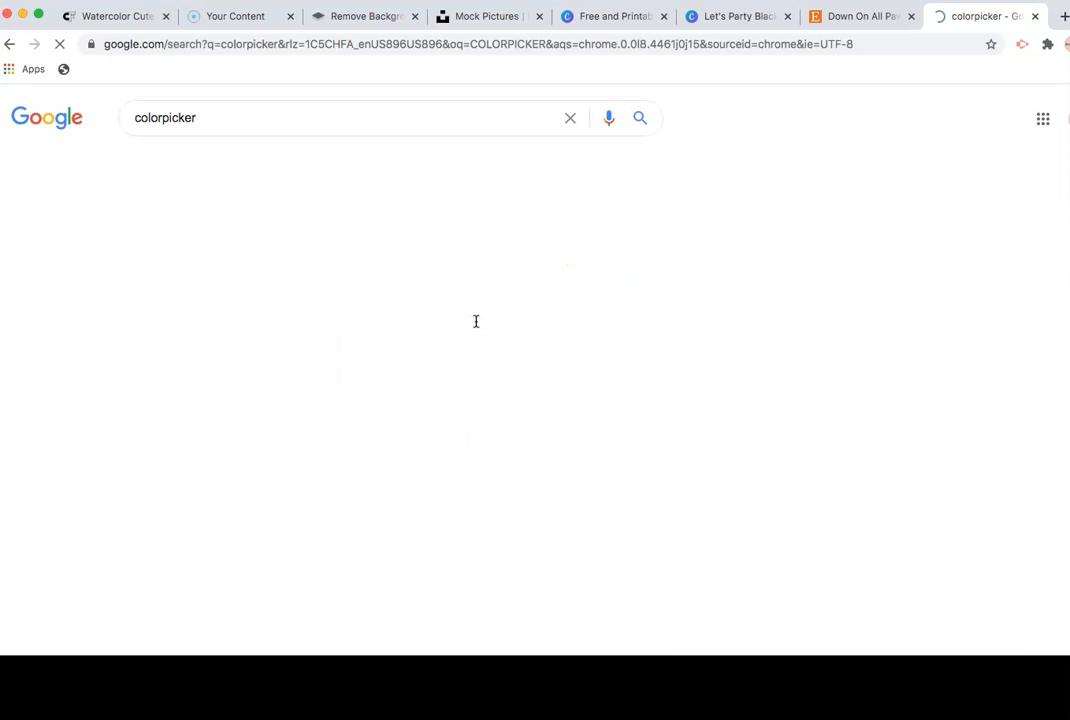
Step: Open the imagecolorpicker.com result, look over its color codes and image upload area, and return to the search results
scroll(517, 383, "down", 7)
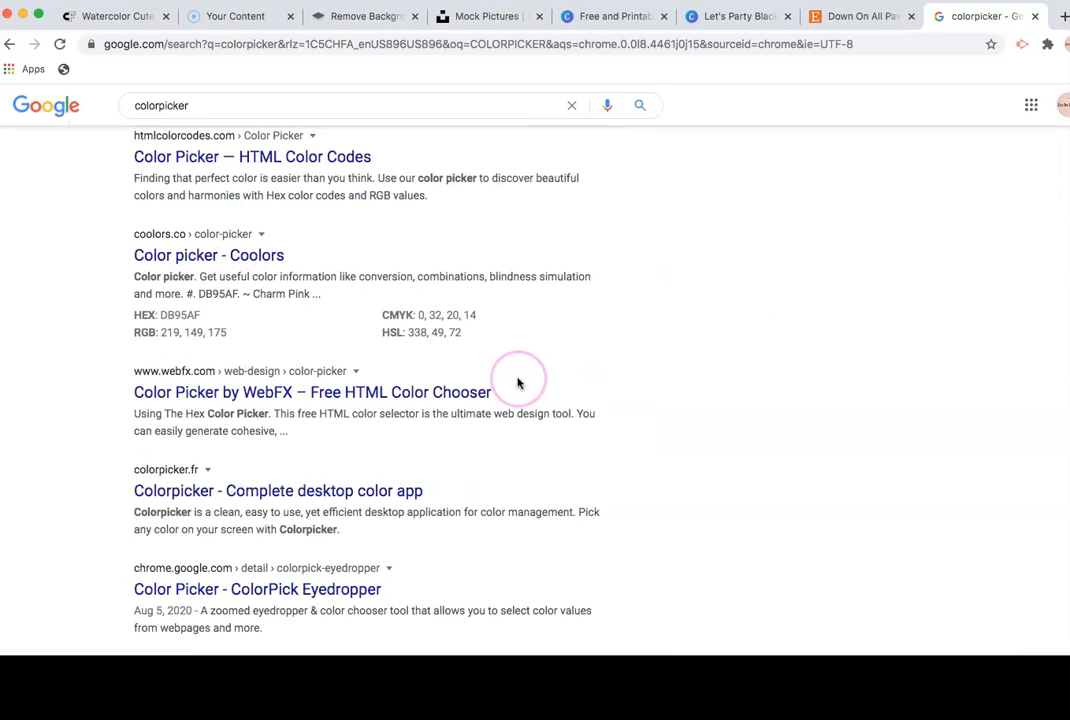
scroll(517, 383, "up", 3)
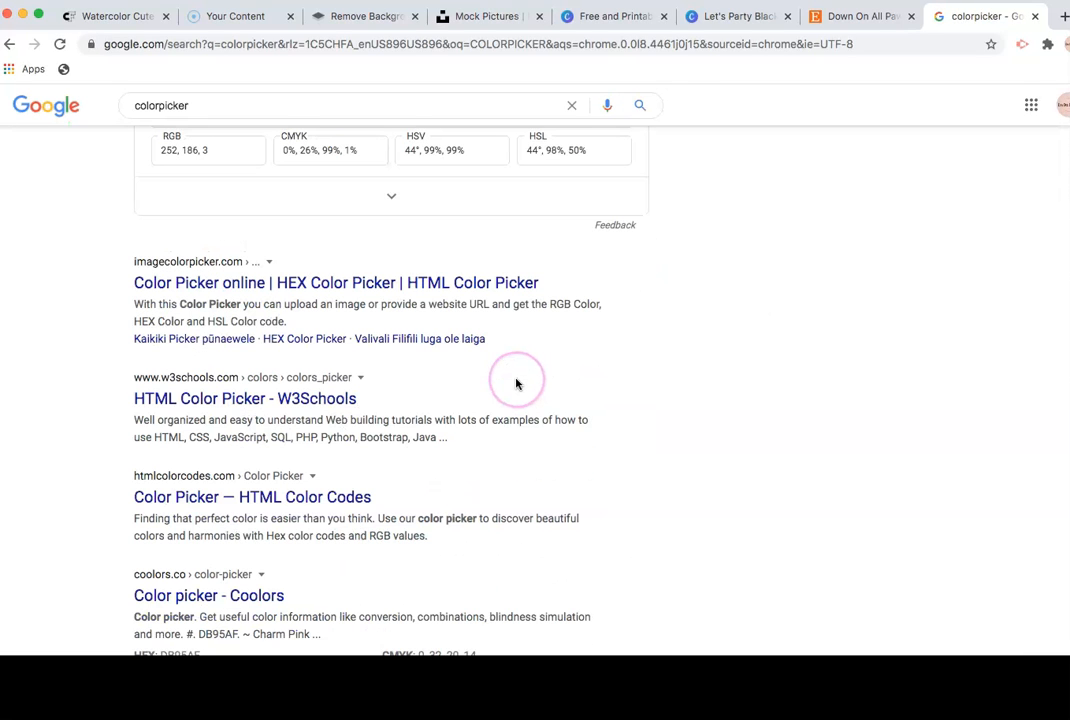
left_click(421, 290)
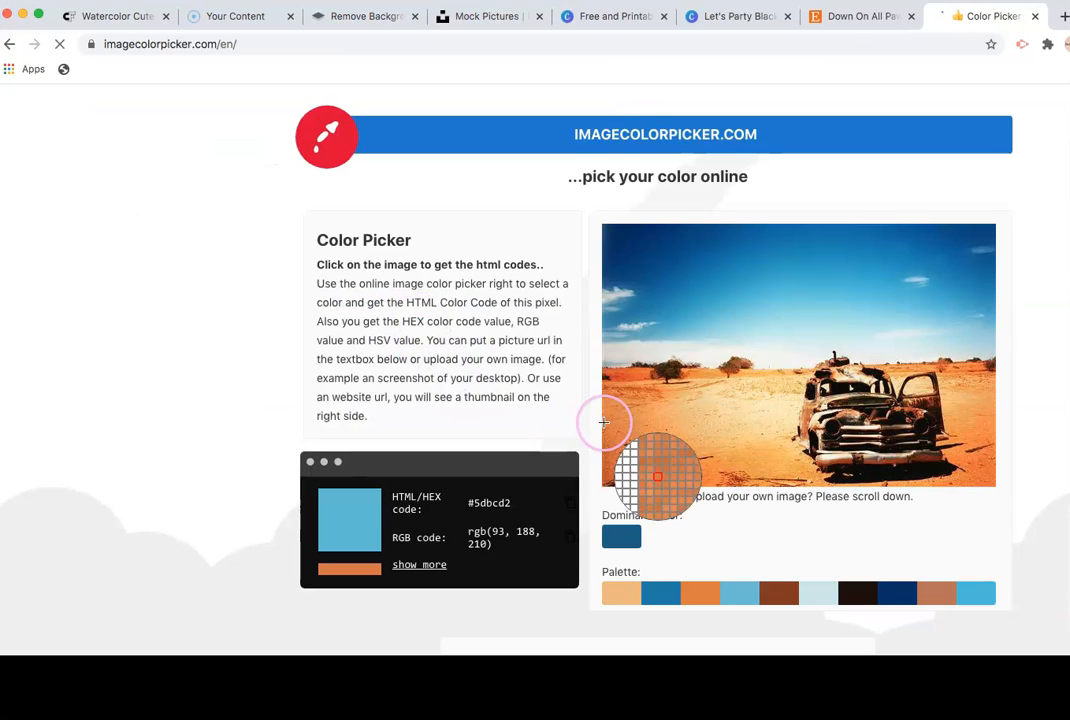
scroll(603, 422, "down", 5)
scroll(603, 422, "up", 5)
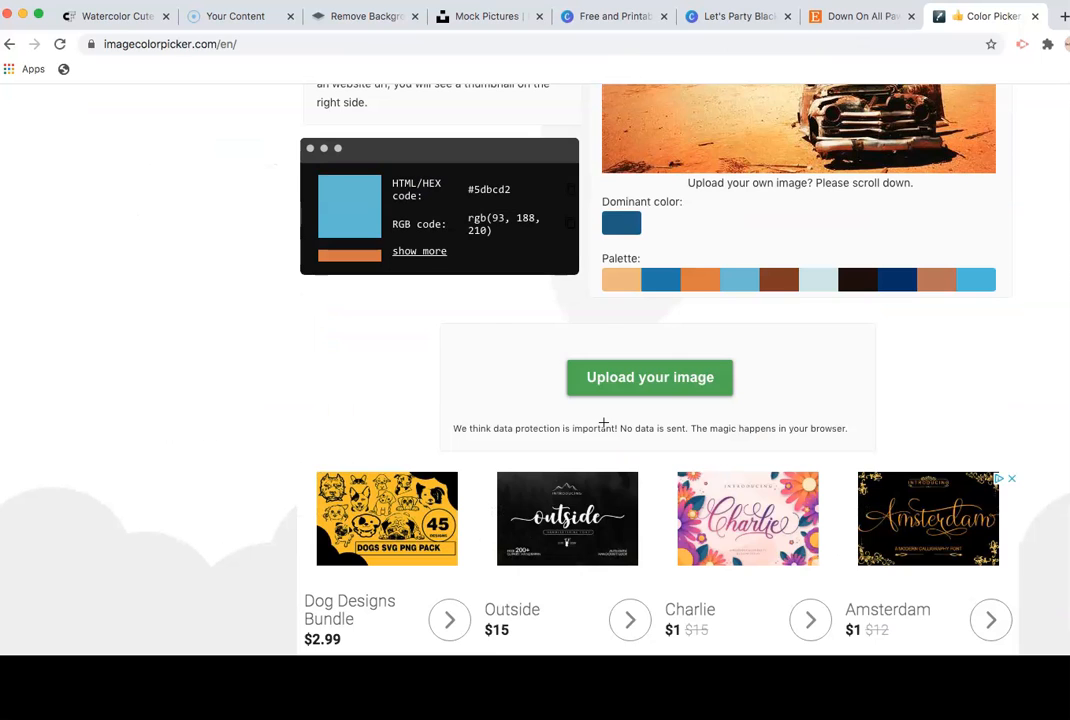
scroll(603, 422, "up", 1)
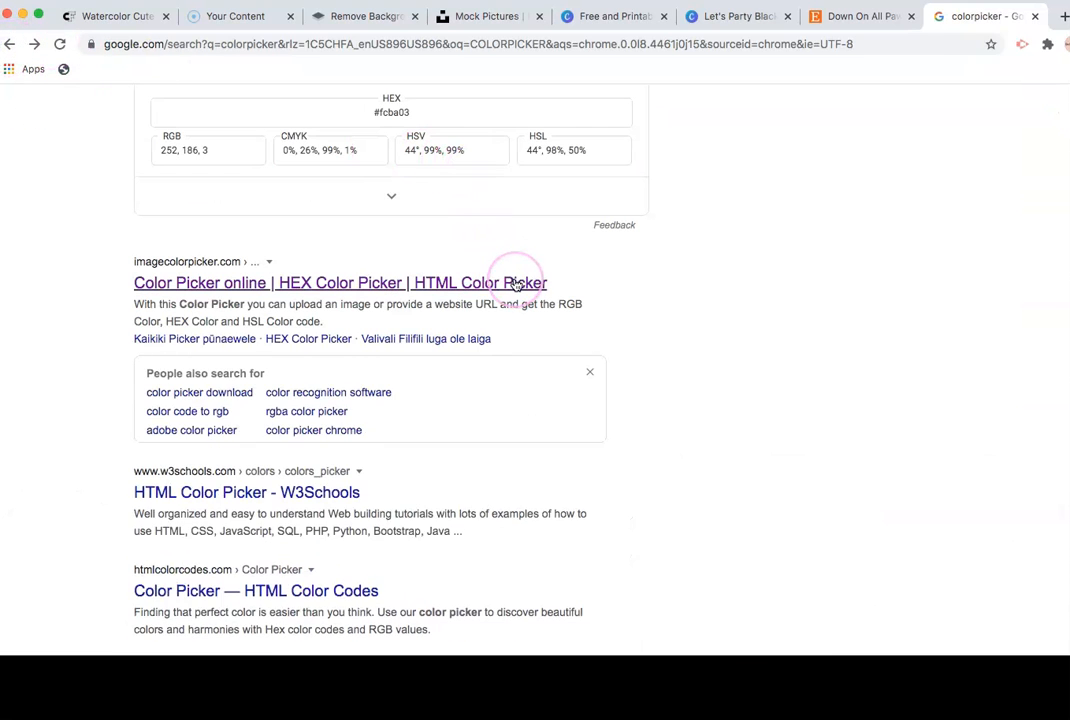
Step: Refine the Google search to the suggested "color picker chrome"
scroll(510, 280, "down", 3)
scroll(516, 286, "up", 6)
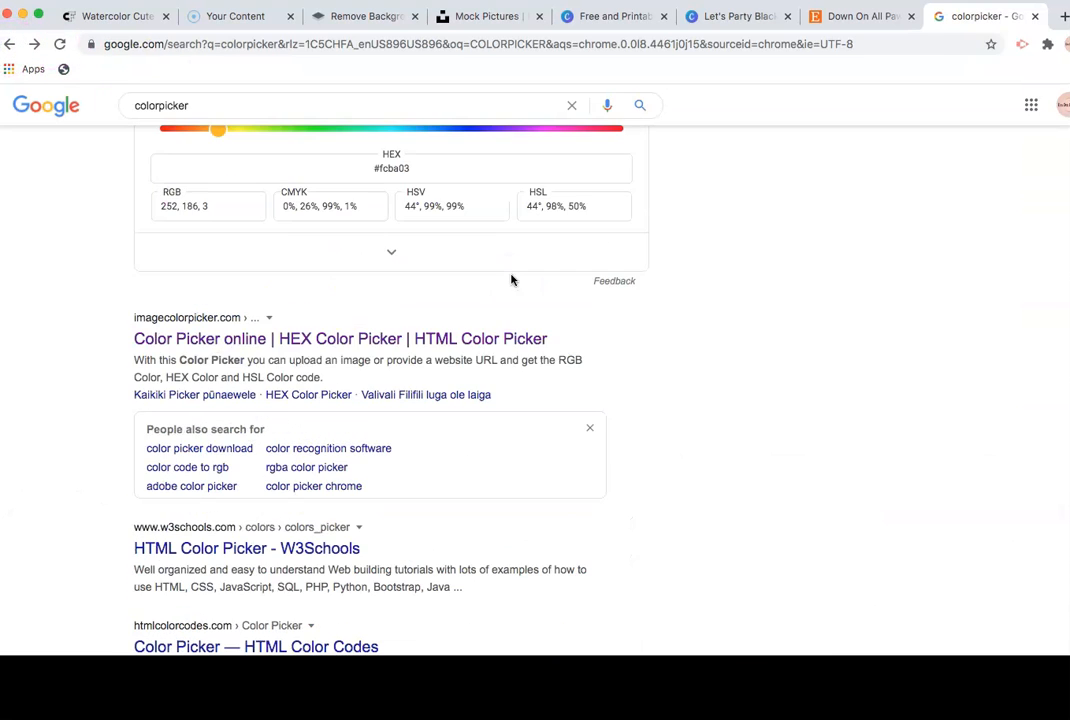
left_click(296, 122)
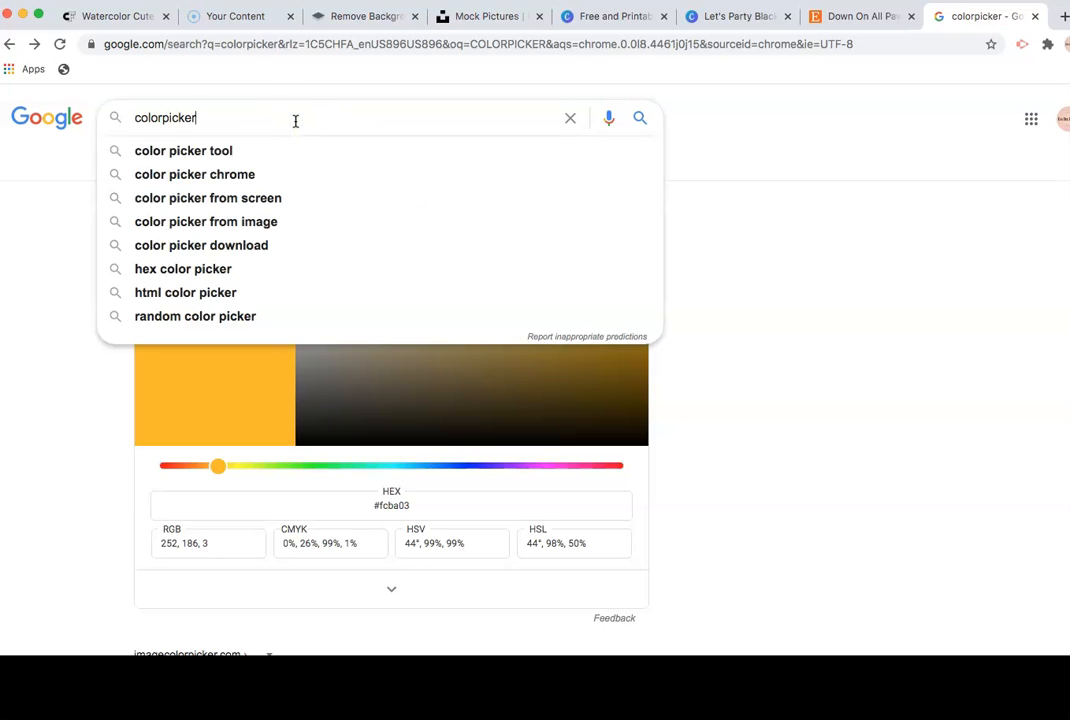
left_click(259, 174)
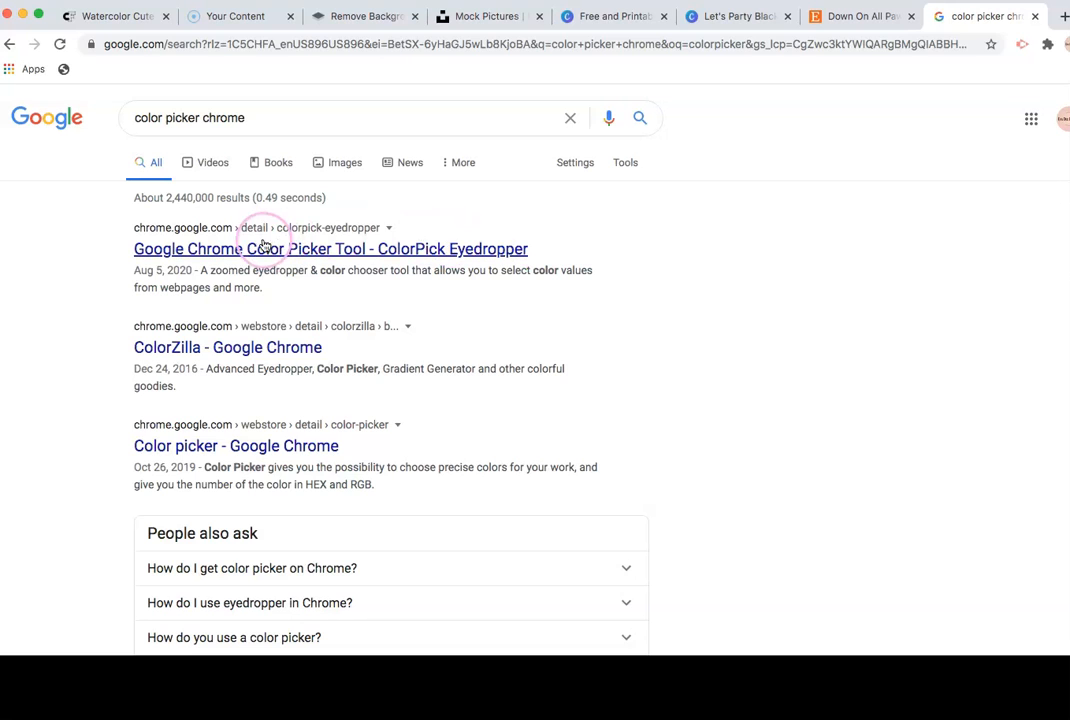
Step: Add the ColorPick Eyedropper extension to Chrome from its web store page and return to the "Let's Party" invitation design
left_click(268, 252)
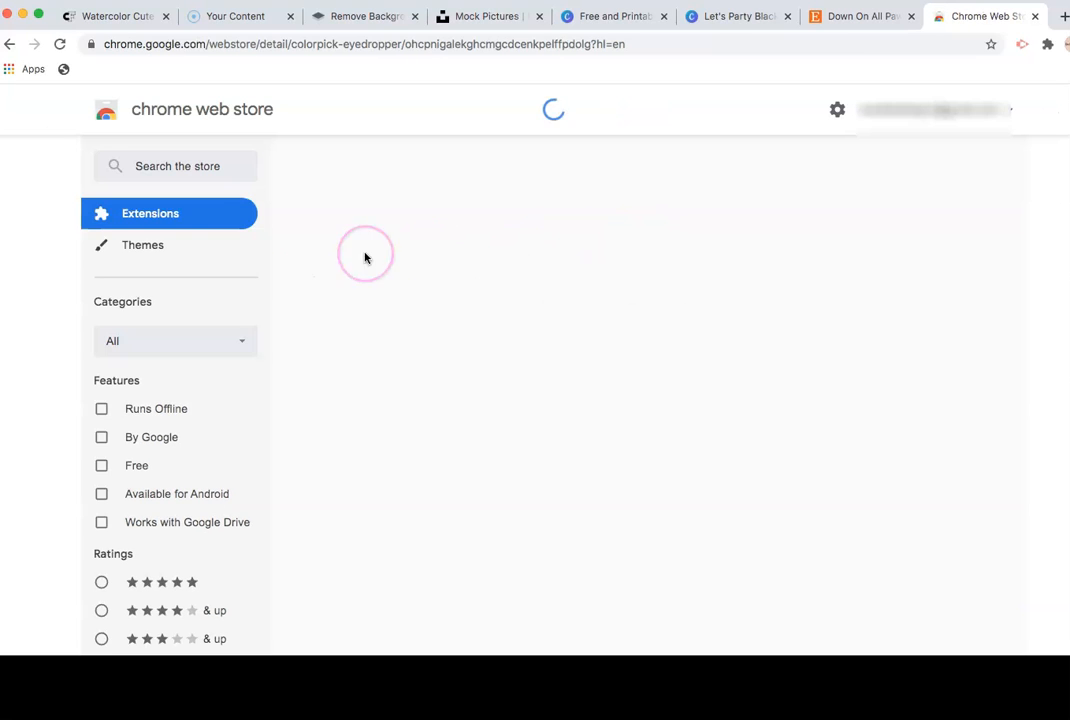
left_click(869, 221)
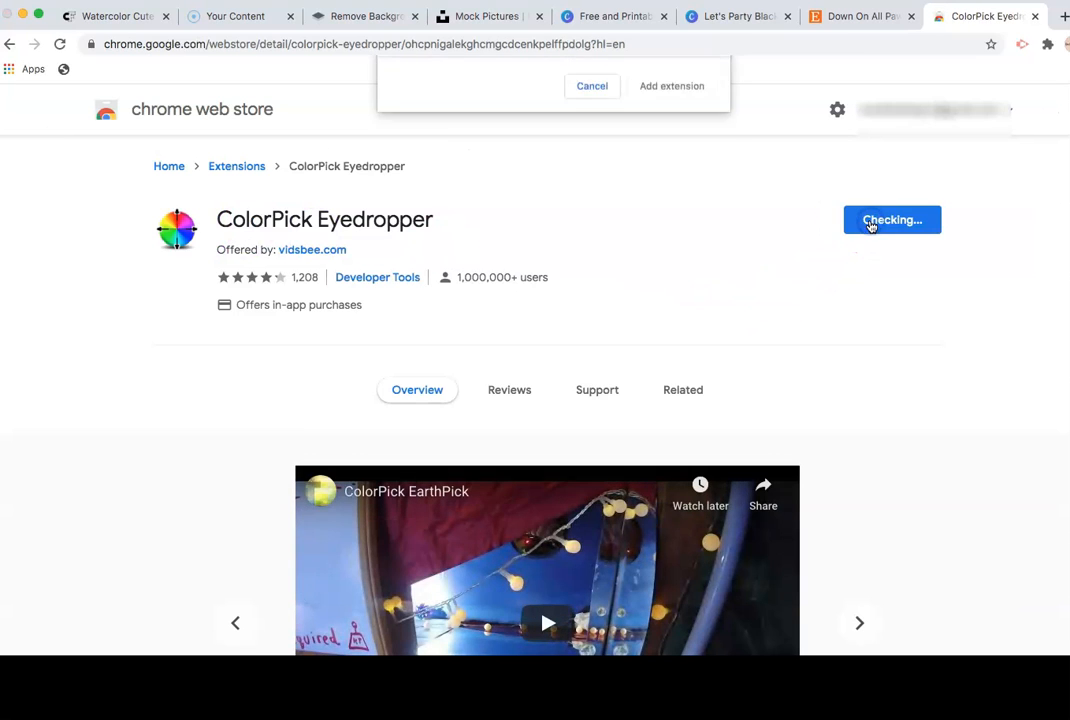
left_click(682, 190)
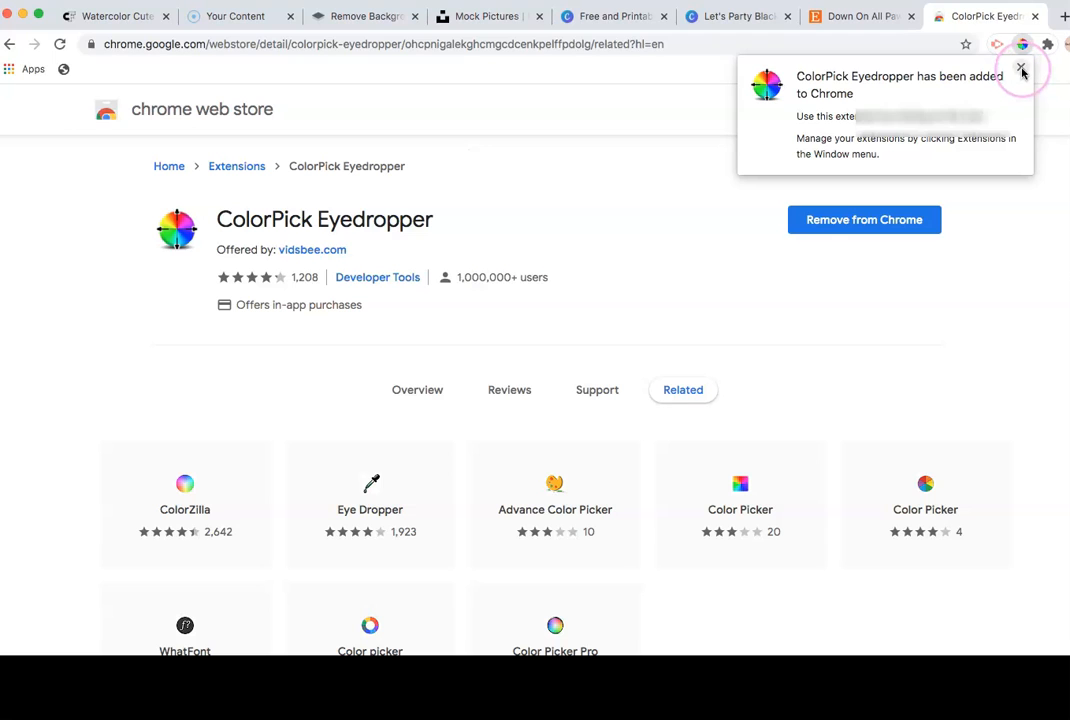
left_click(1021, 69)
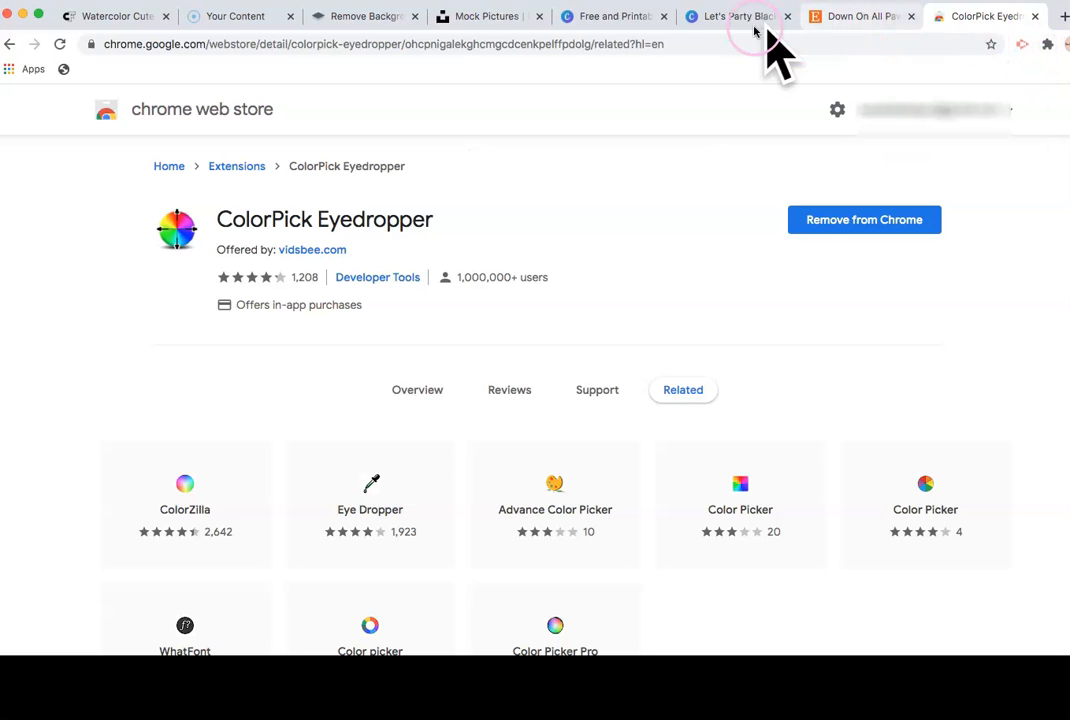
left_click(712, 20)
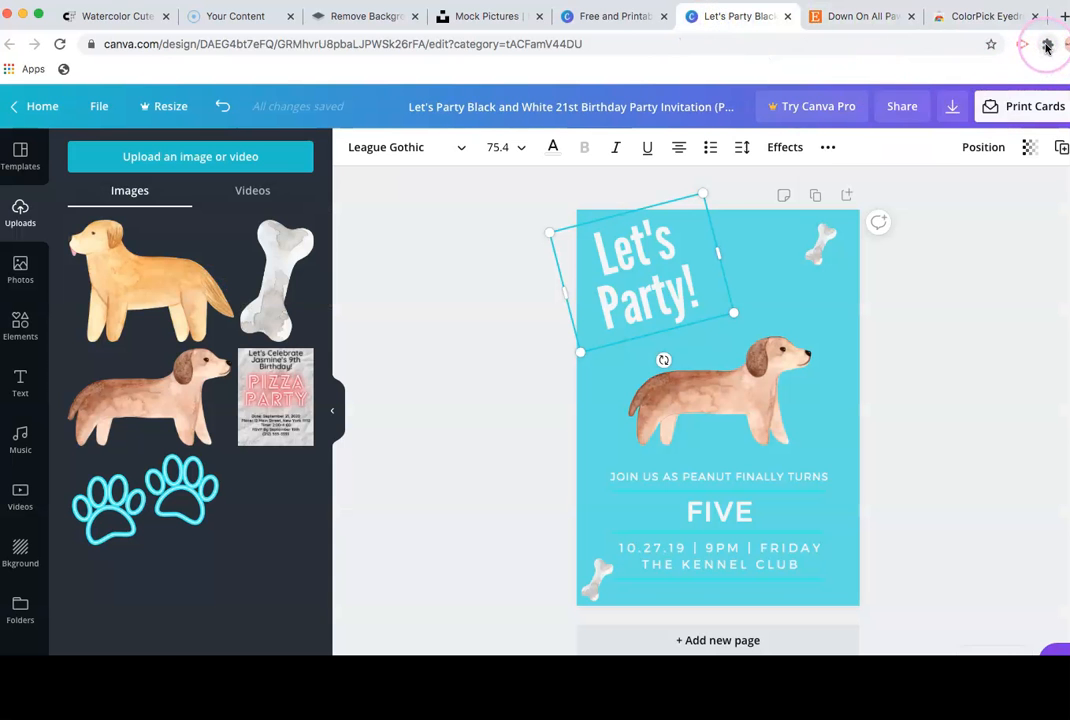
Step: Try to sample a color from the dog's ear with ColorPick Eyedropper
left_click(1047, 44)
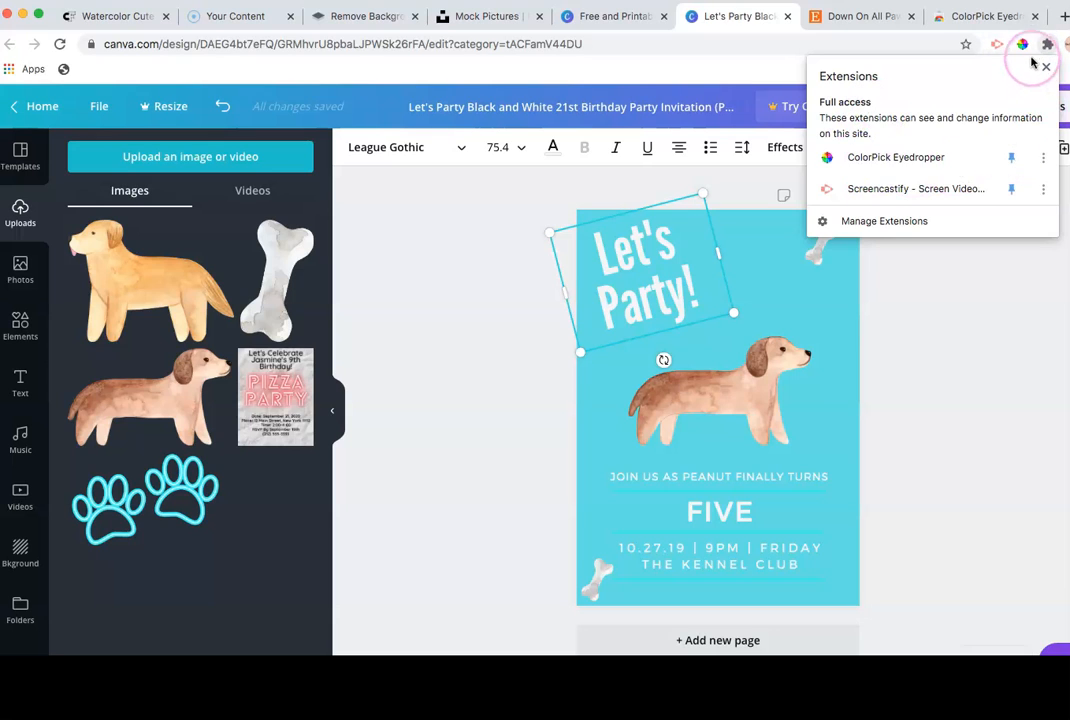
left_click(1022, 44)
left_click(944, 140)
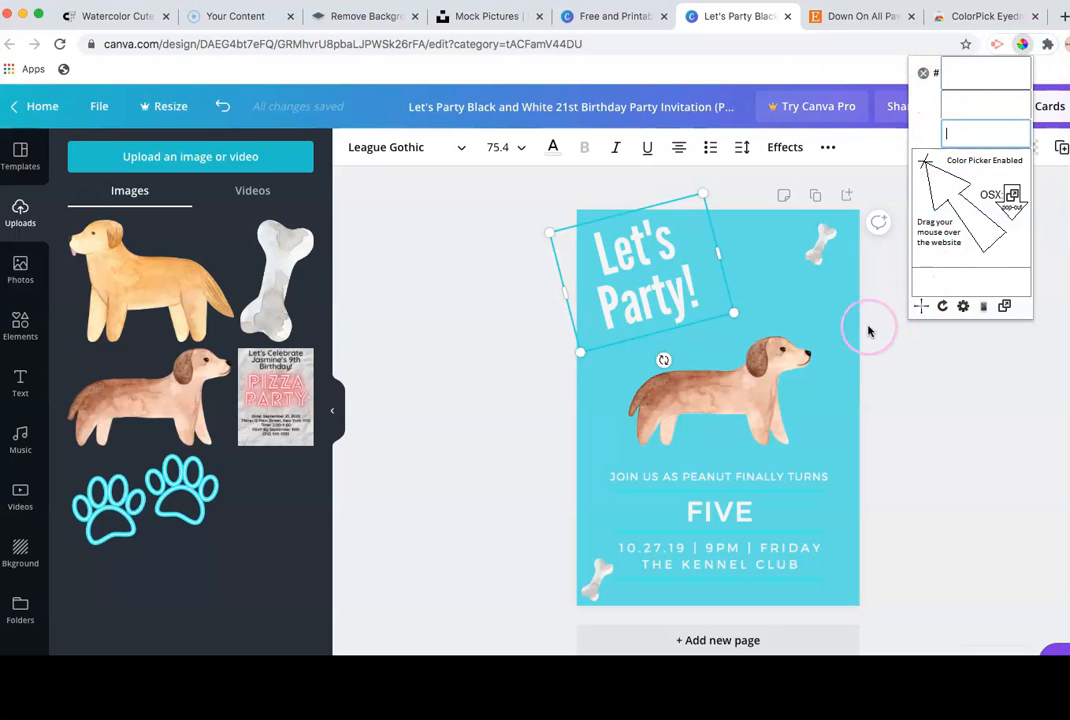
left_click(755, 370)
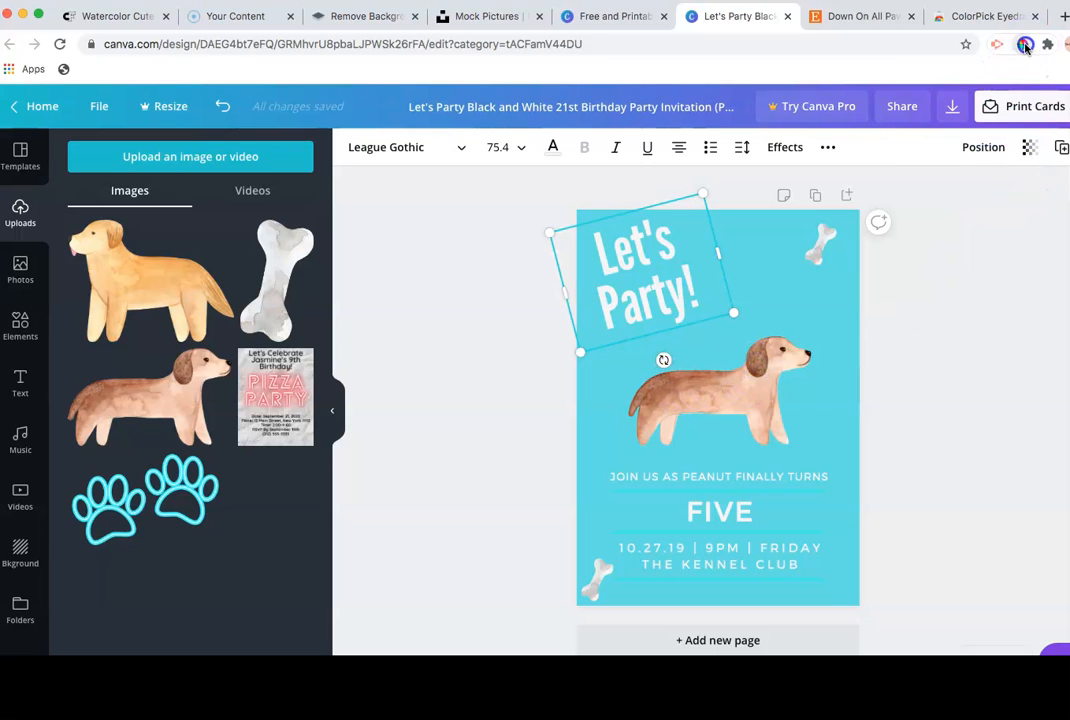
left_click(1025, 46)
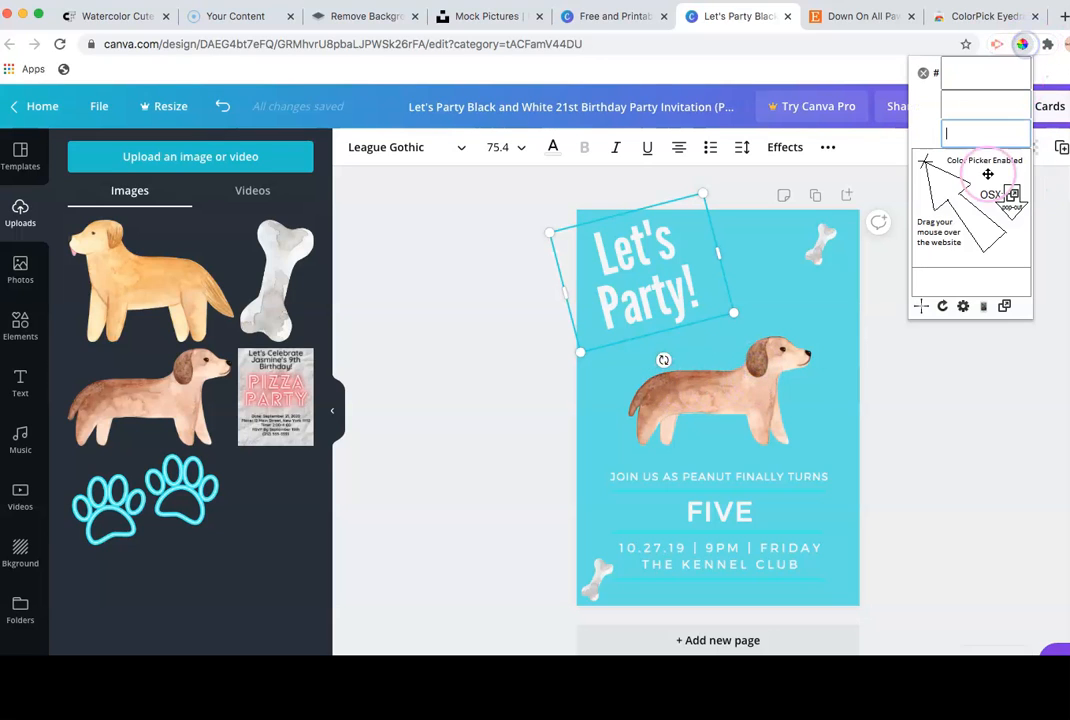
left_click(923, 308)
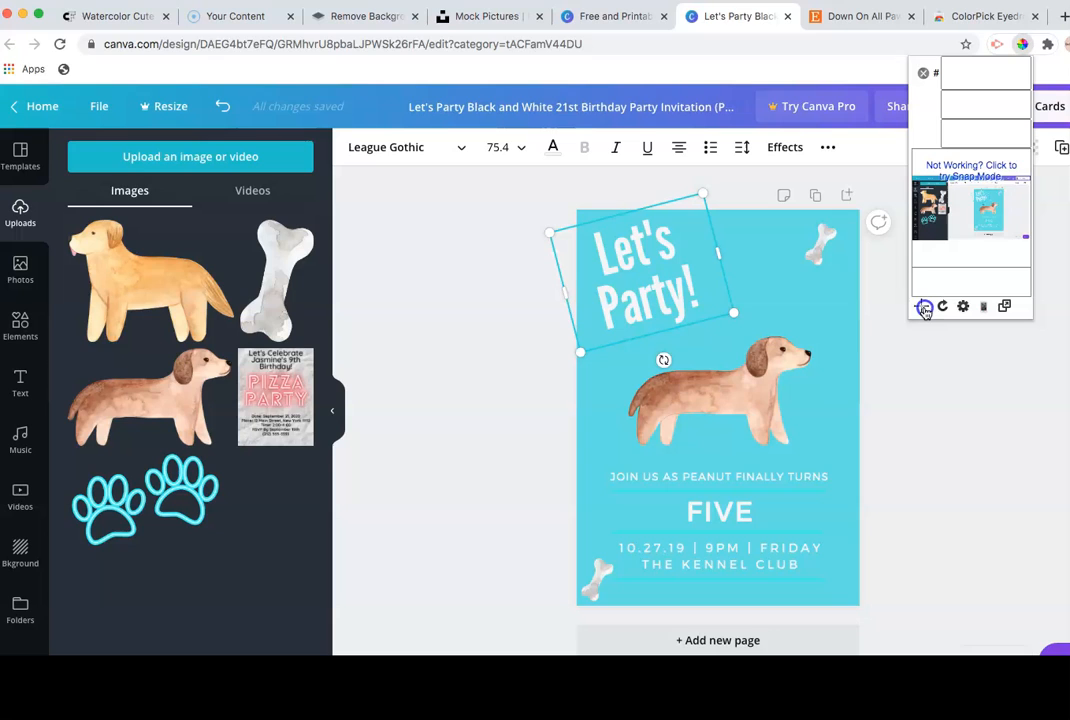
left_click(755, 360)
left_click(758, 362)
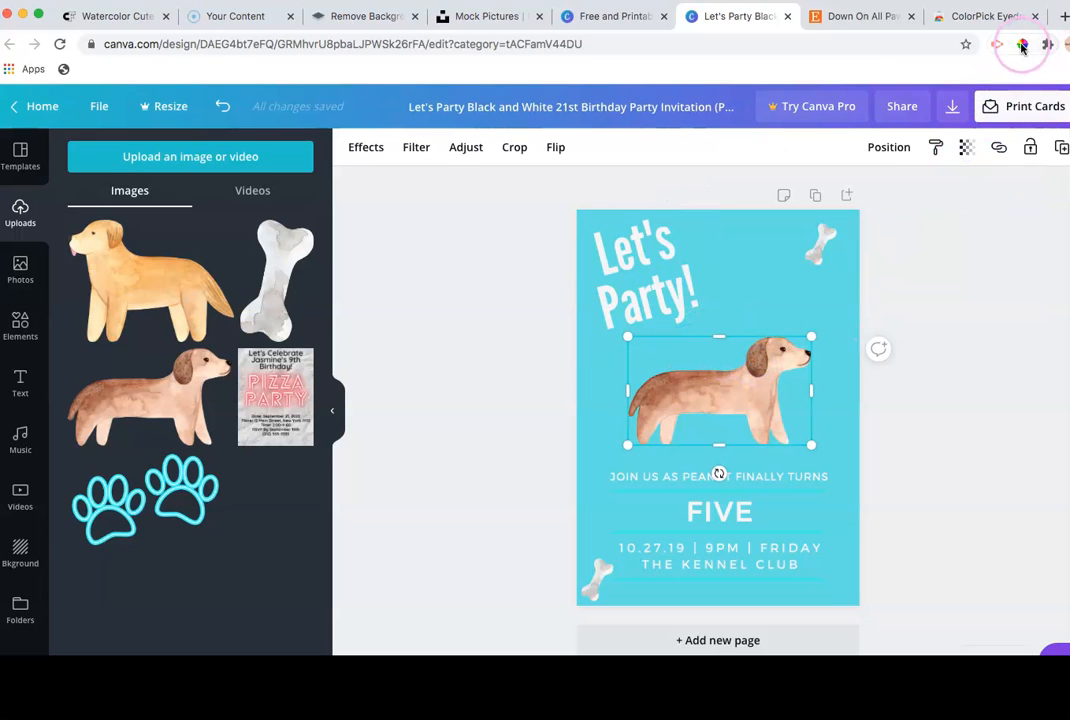
Step: Sample the brown on the dog's back with ColorPick Eyedropper, copy its hex code B36B51, and close the eyedropper
left_click(1022, 46)
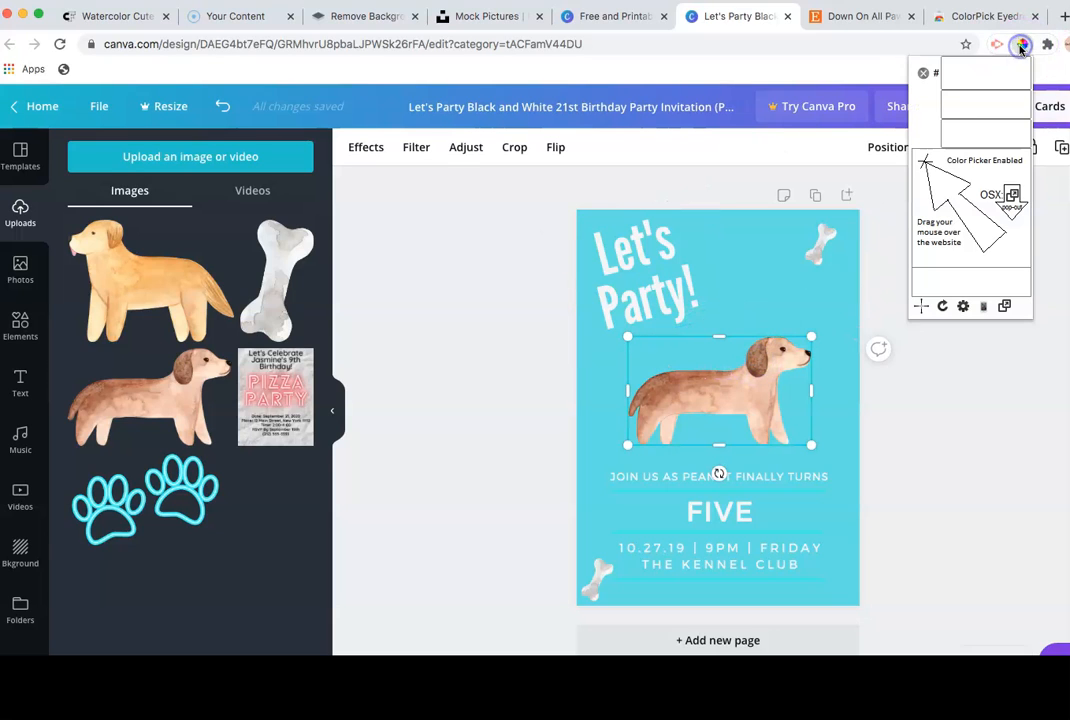
left_click(978, 72)
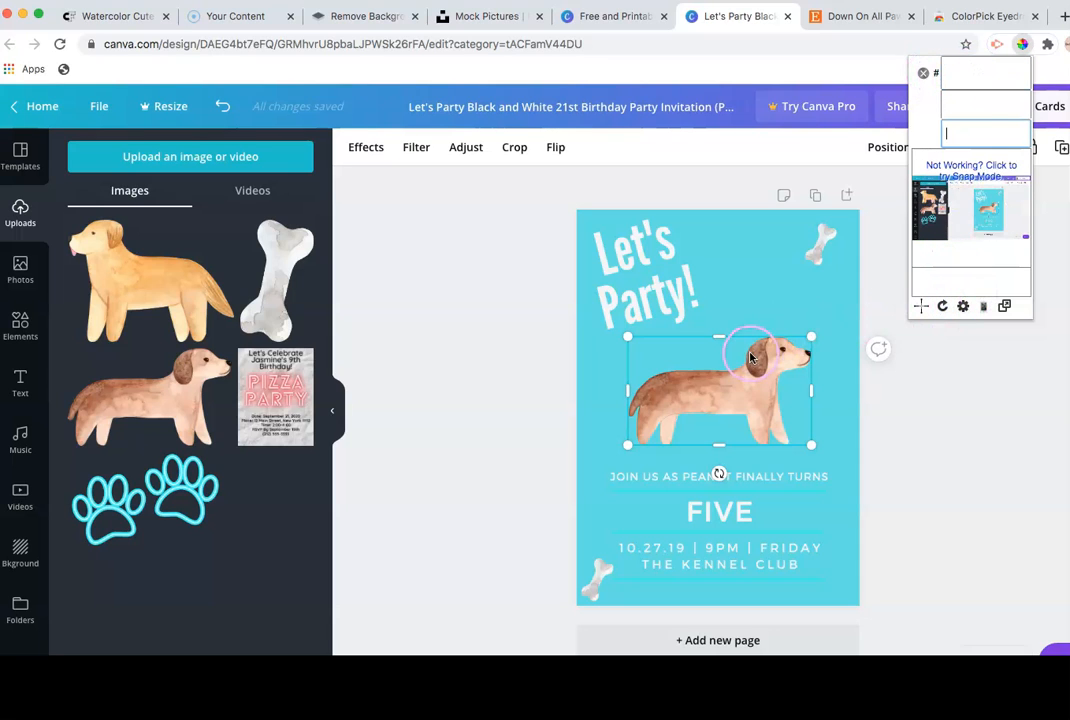
left_click(934, 311)
left_click(808, 348)
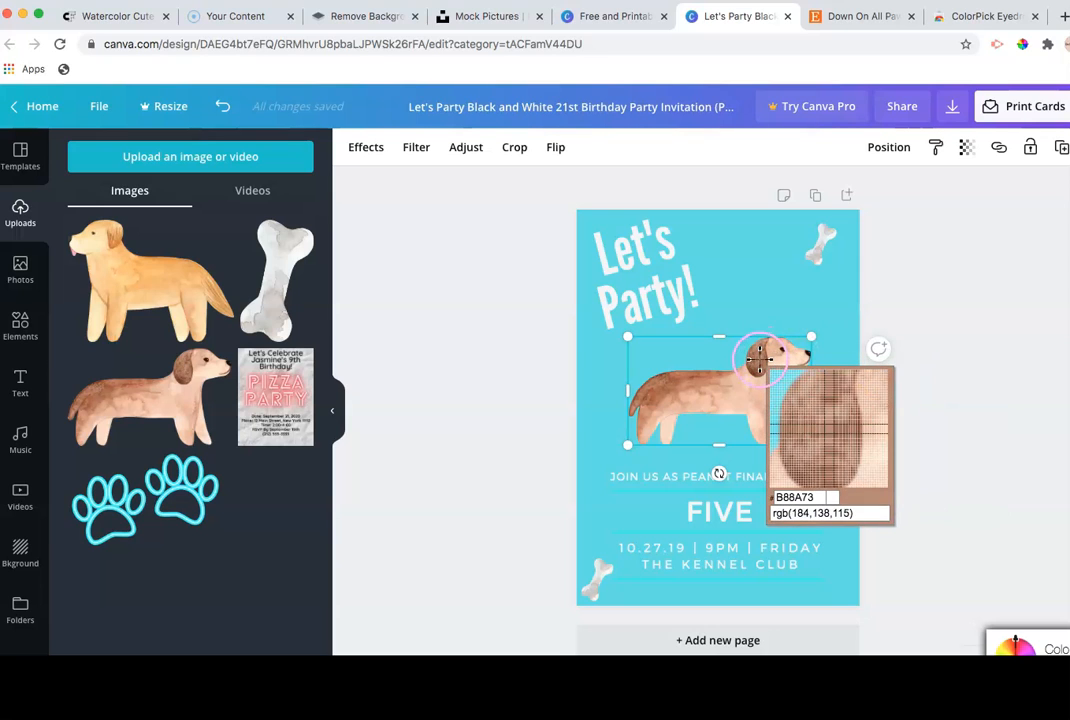
left_click(685, 374)
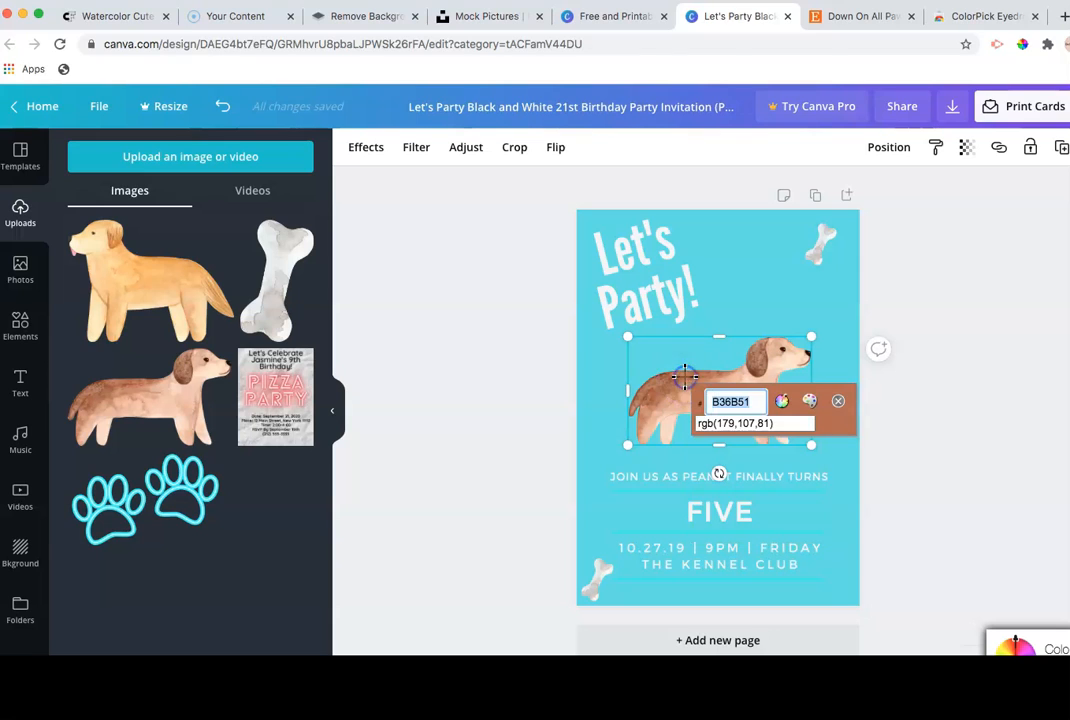
right_click(753, 401)
left_click(770, 432)
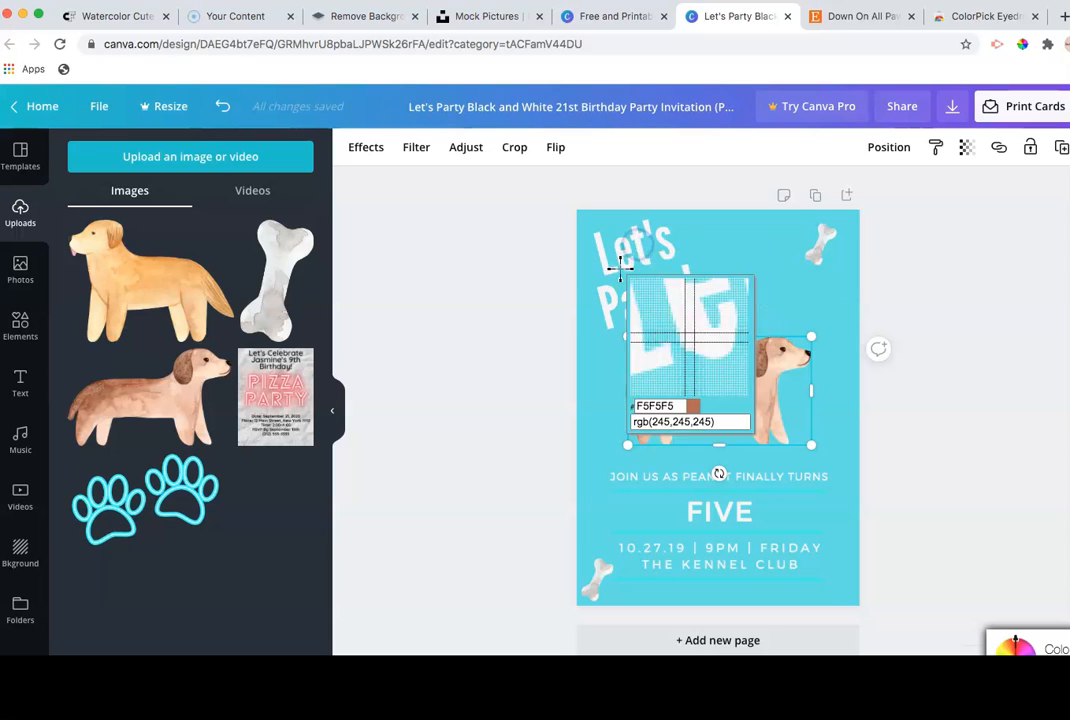
left_click(964, 214)
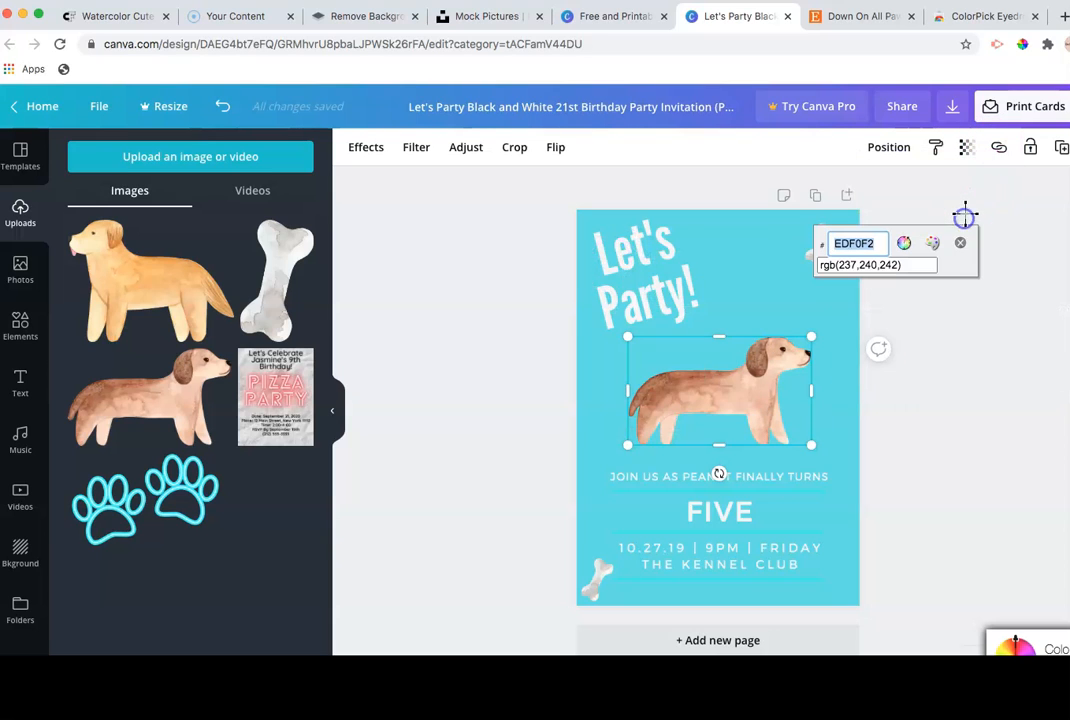
left_click(960, 242)
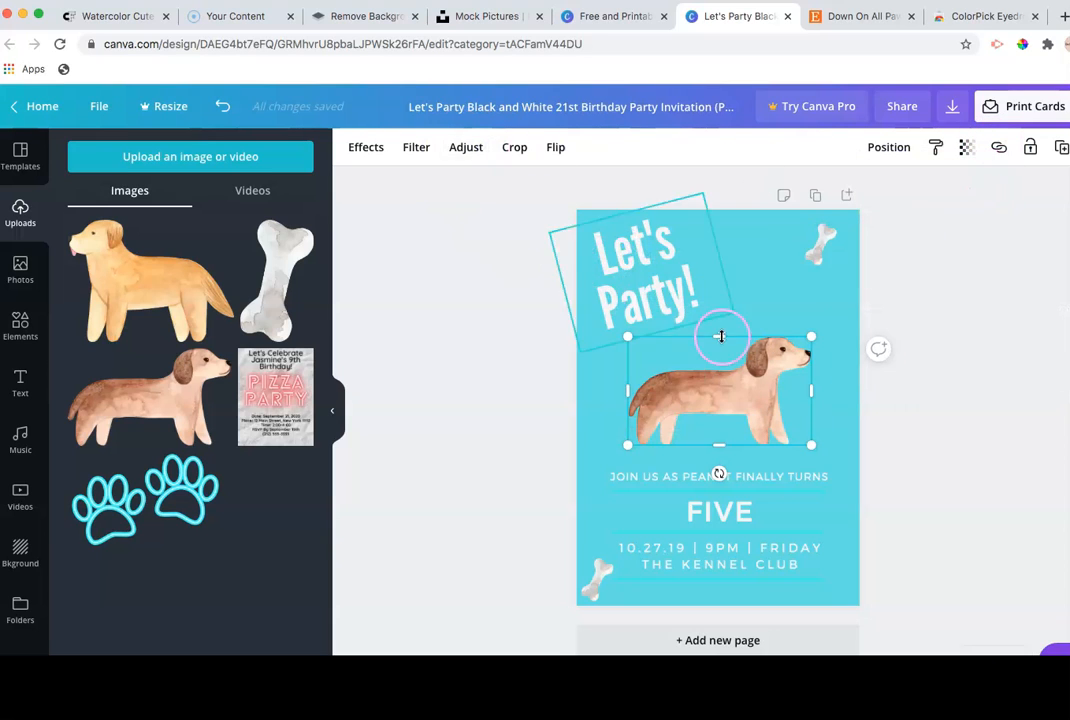
Step: Recolor the "Let's Party!" title and the "FIVE" text with the medium tan from the dog's photo colors
left_click(651, 291)
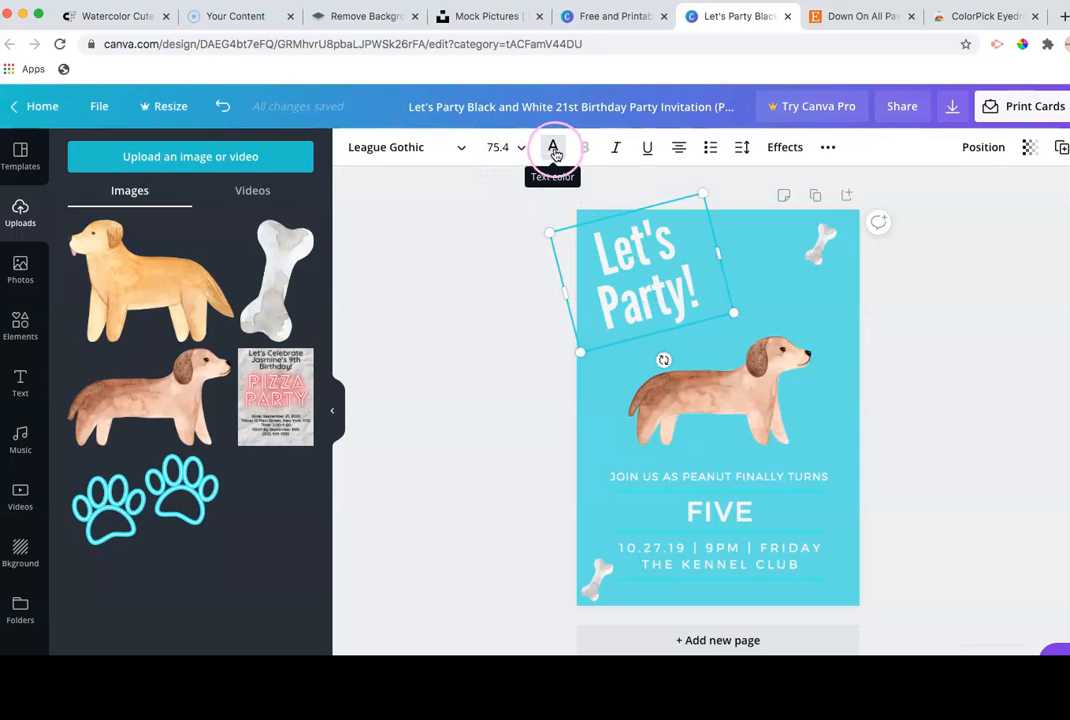
left_click(553, 149)
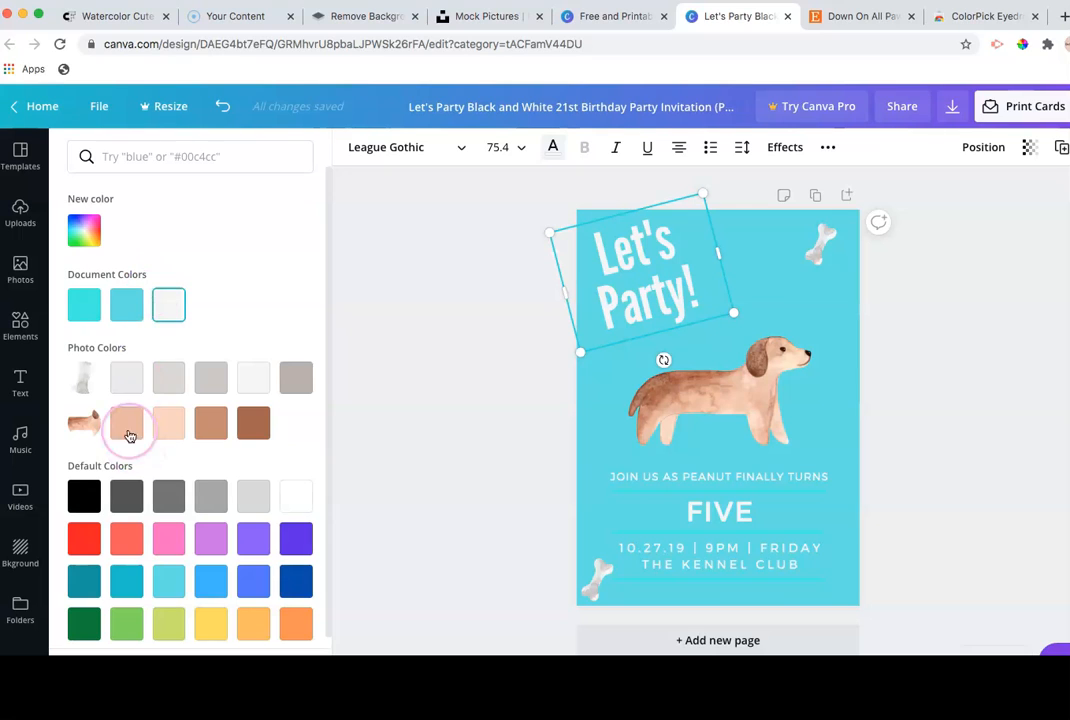
left_click(207, 428)
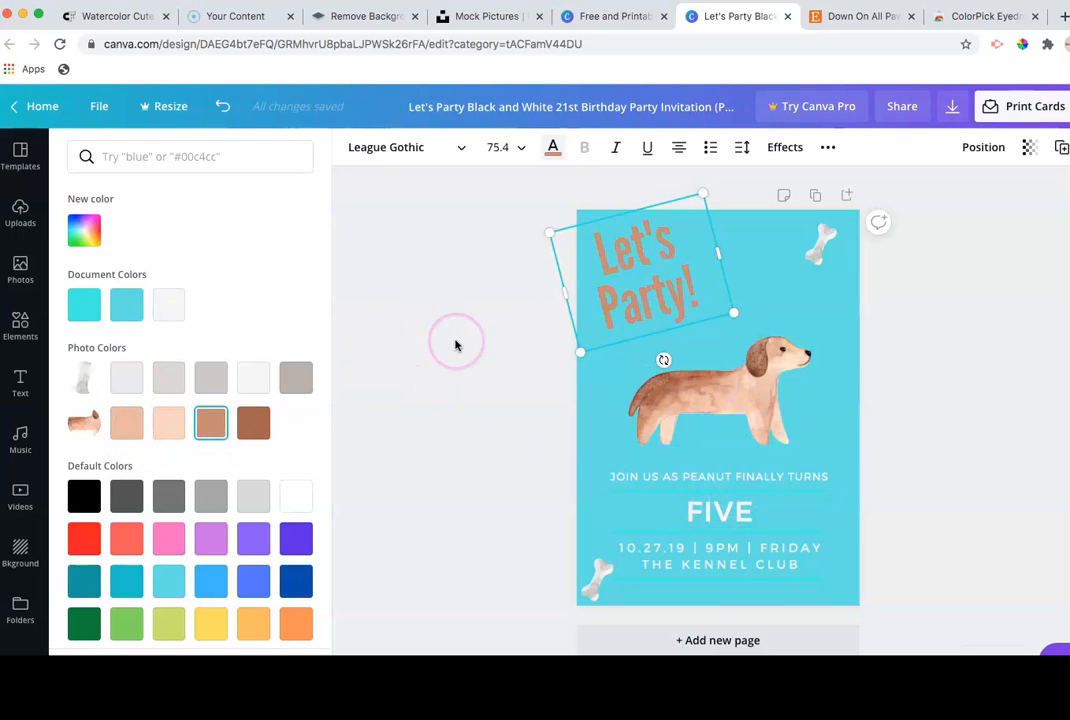
left_click(169, 422)
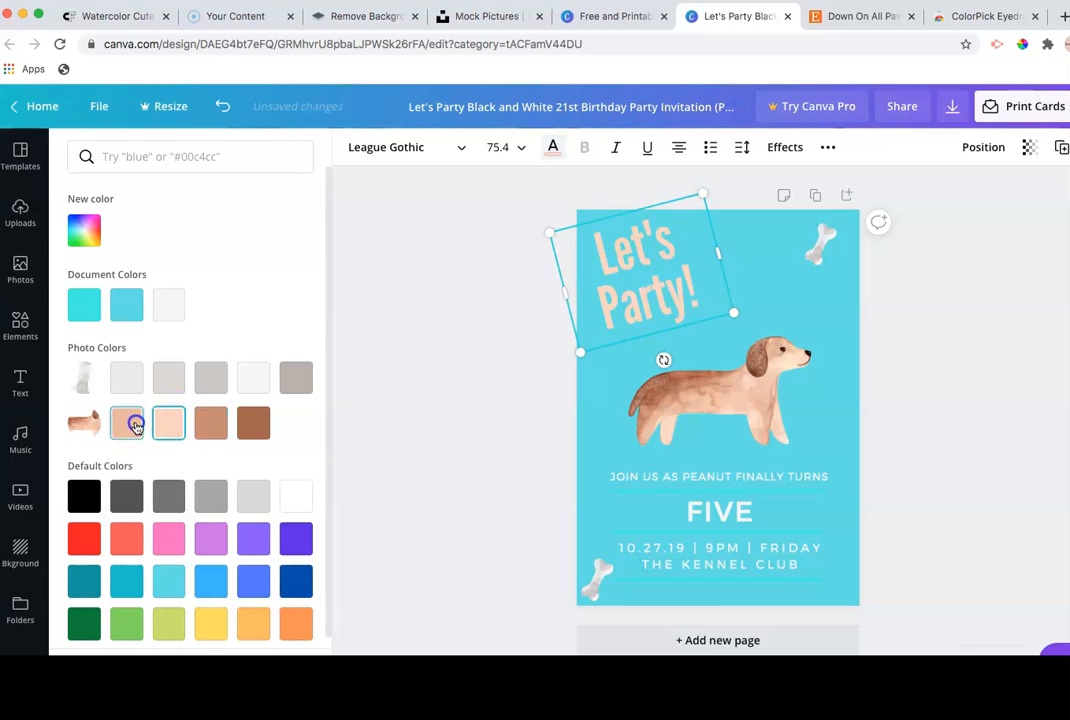
left_click(135, 425)
left_click(205, 424)
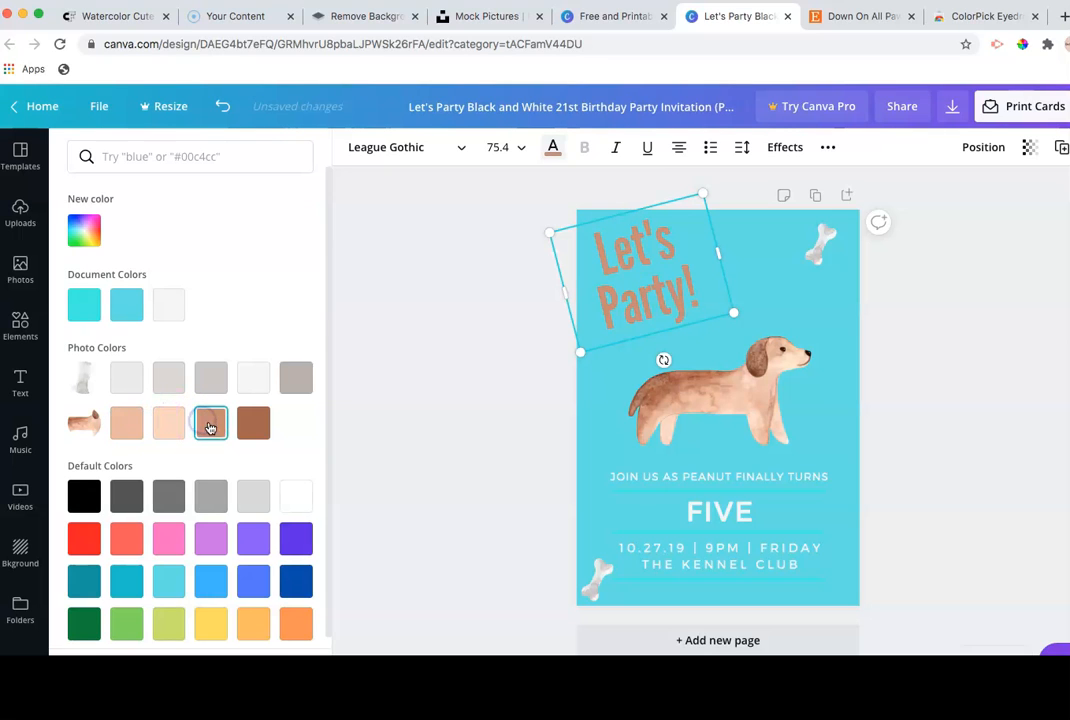
left_click(725, 515)
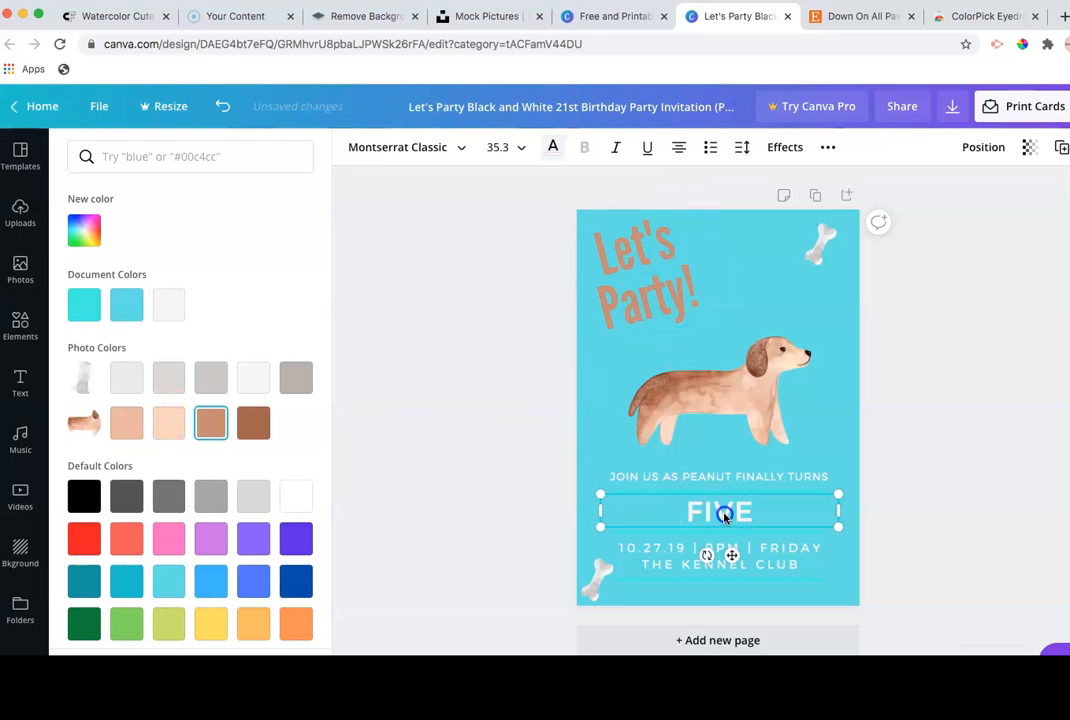
left_click(211, 421)
Step: Try the dog's pale peach and the bone's gray on the date and venue text, ending with the copied custom color #B36B51
left_click(597, 580)
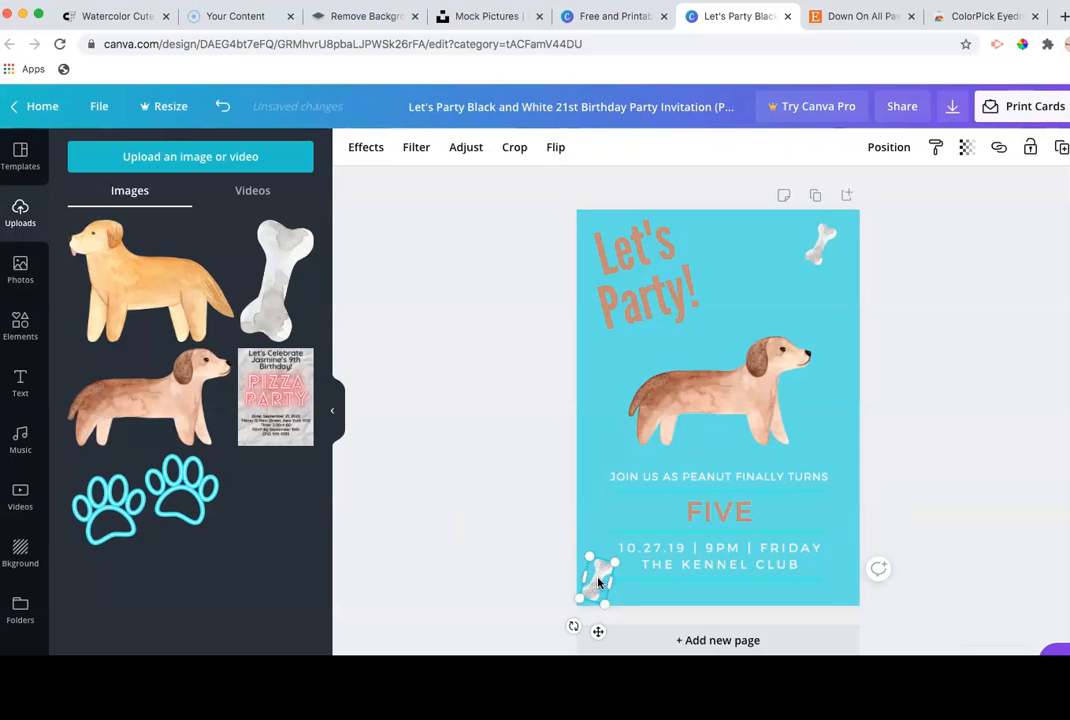
left_click(655, 476)
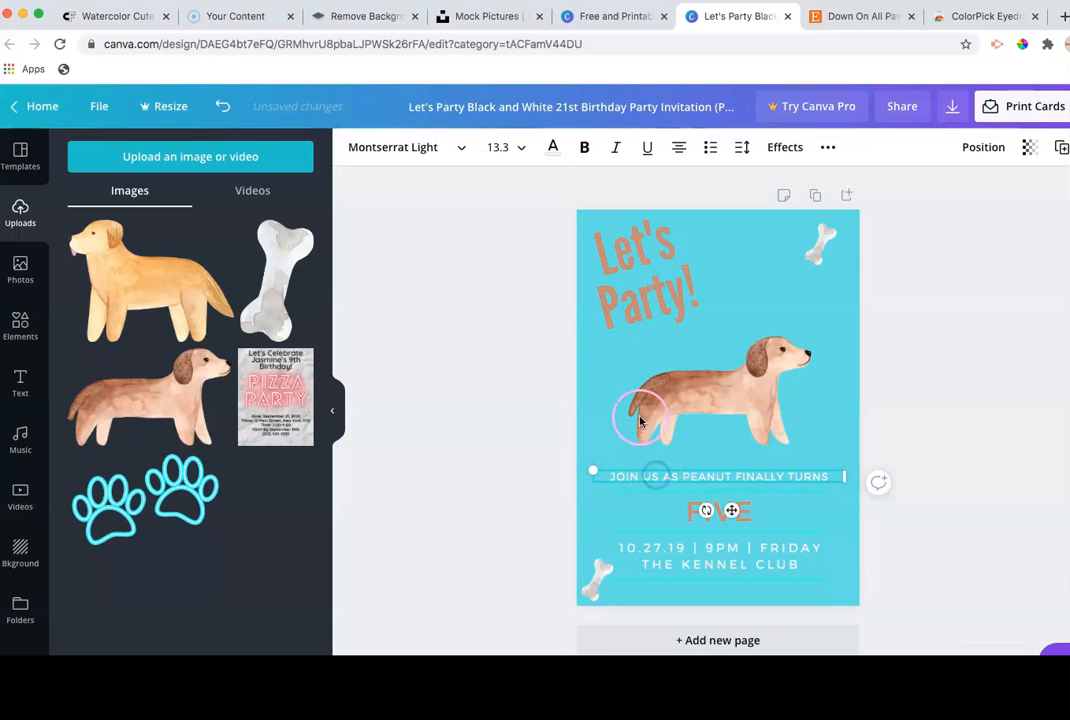
left_click(737, 551)
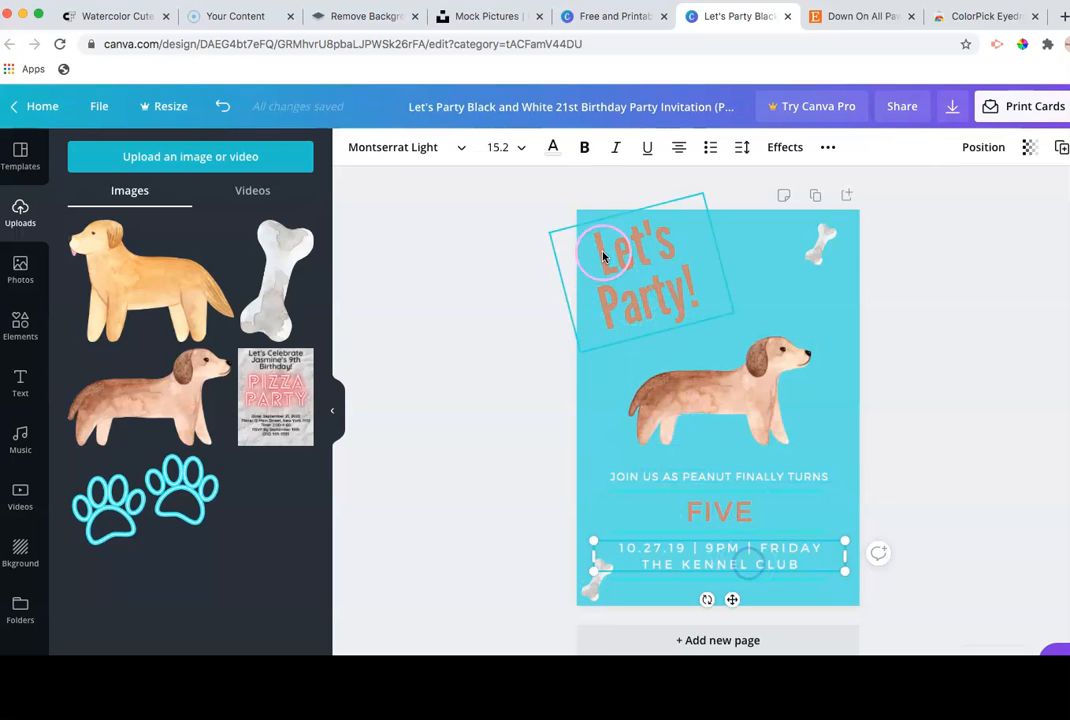
left_click(554, 149)
left_click(170, 423)
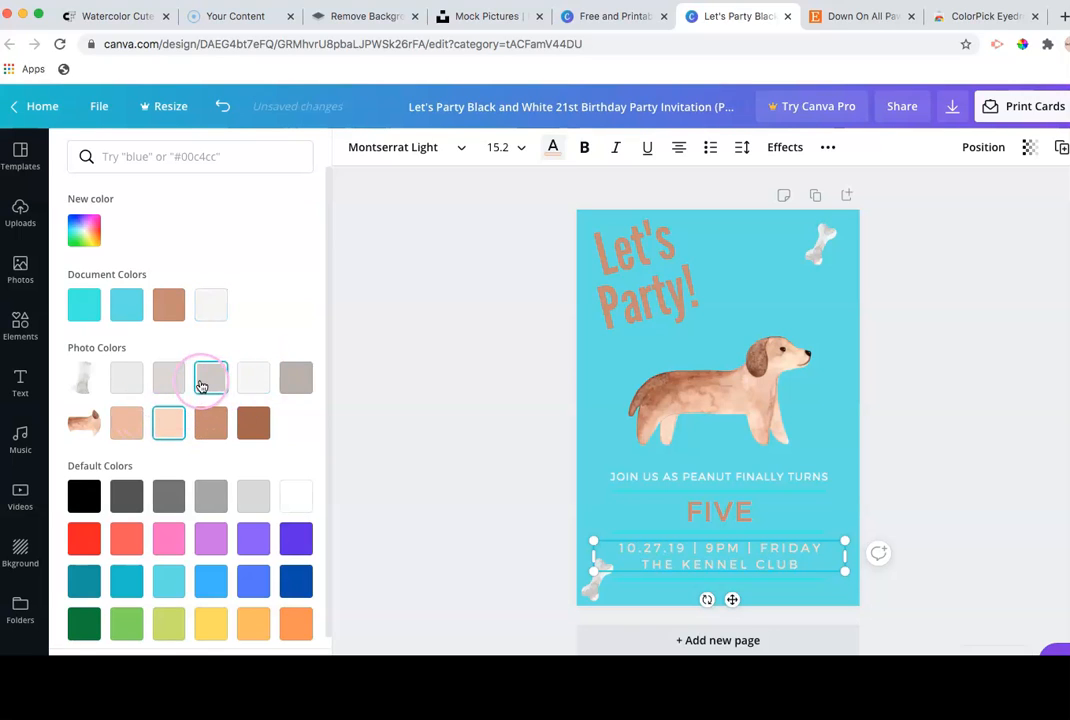
left_click(204, 383)
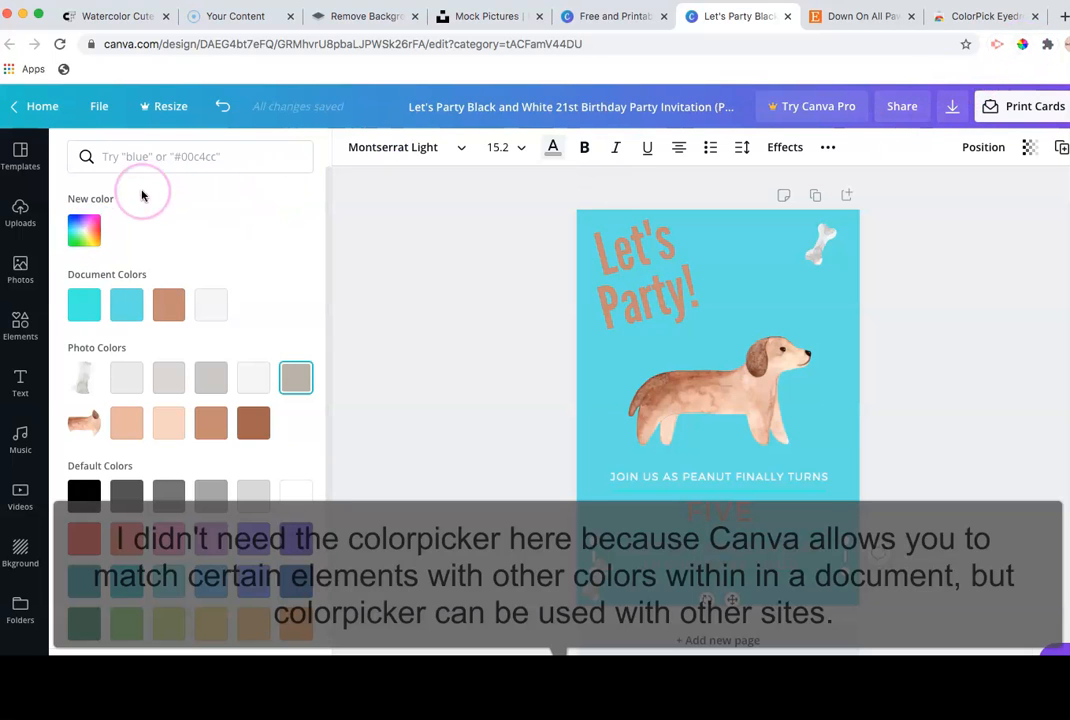
left_click(85, 231)
left_click(215, 394)
left_click_drag(226, 391, 172, 393)
right_click(185, 392)
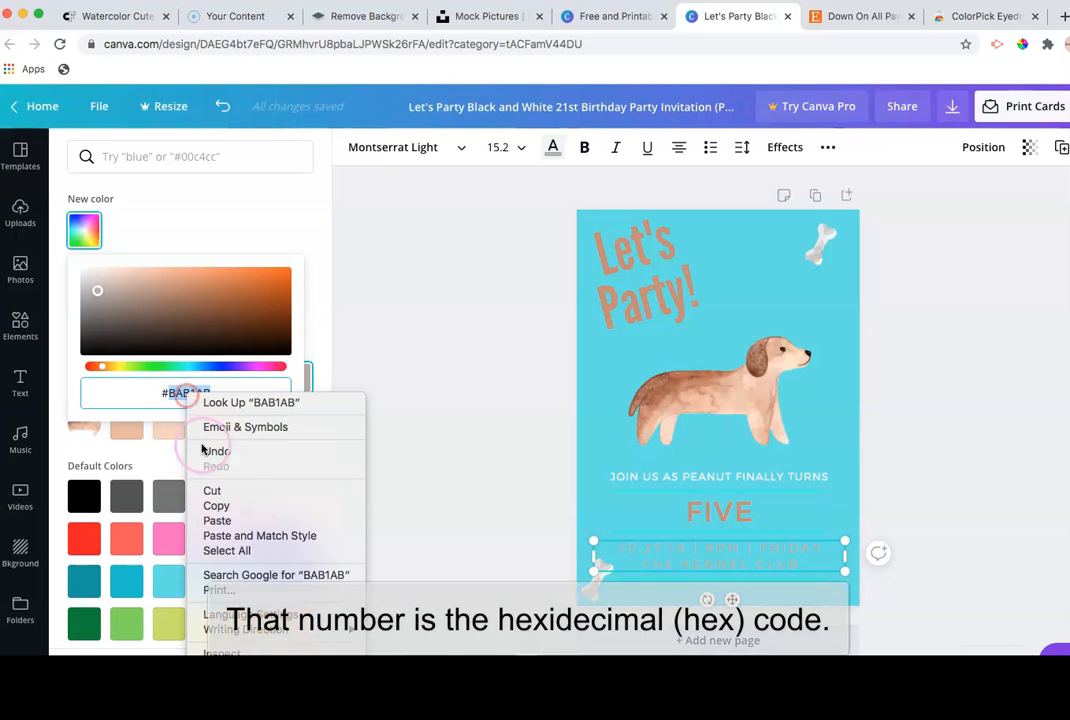
left_click(241, 518)
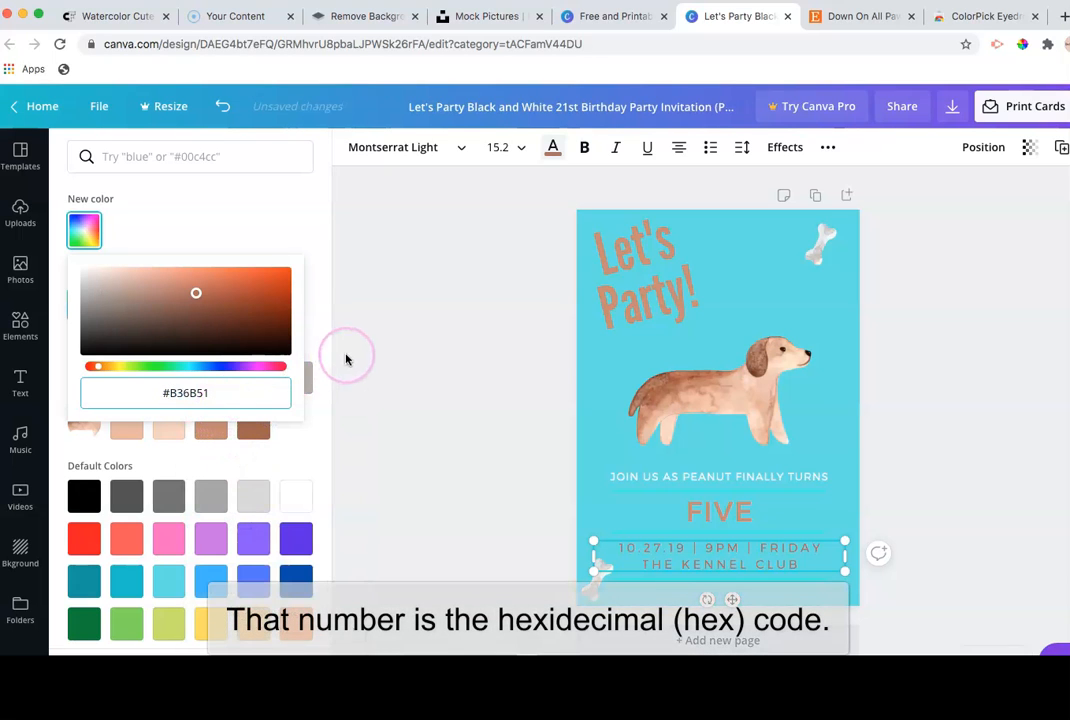
left_click(321, 314)
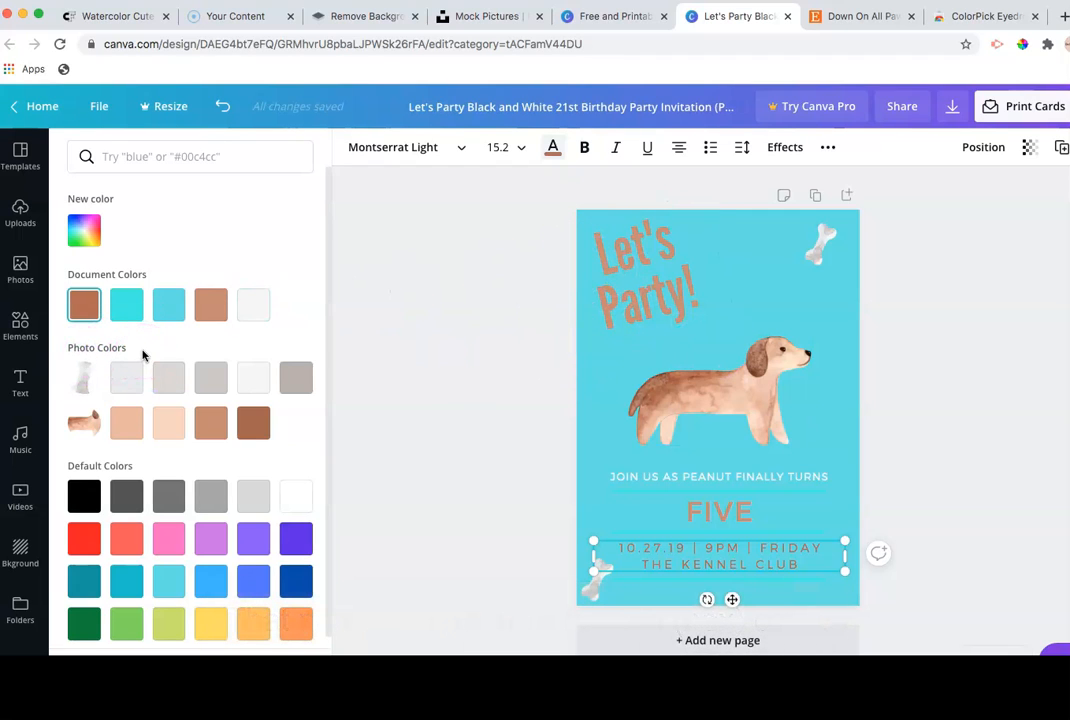
Step: Change the invitation's background to the softer custom blue #A9DFE1
left_click(780, 284)
left_click(775, 278)
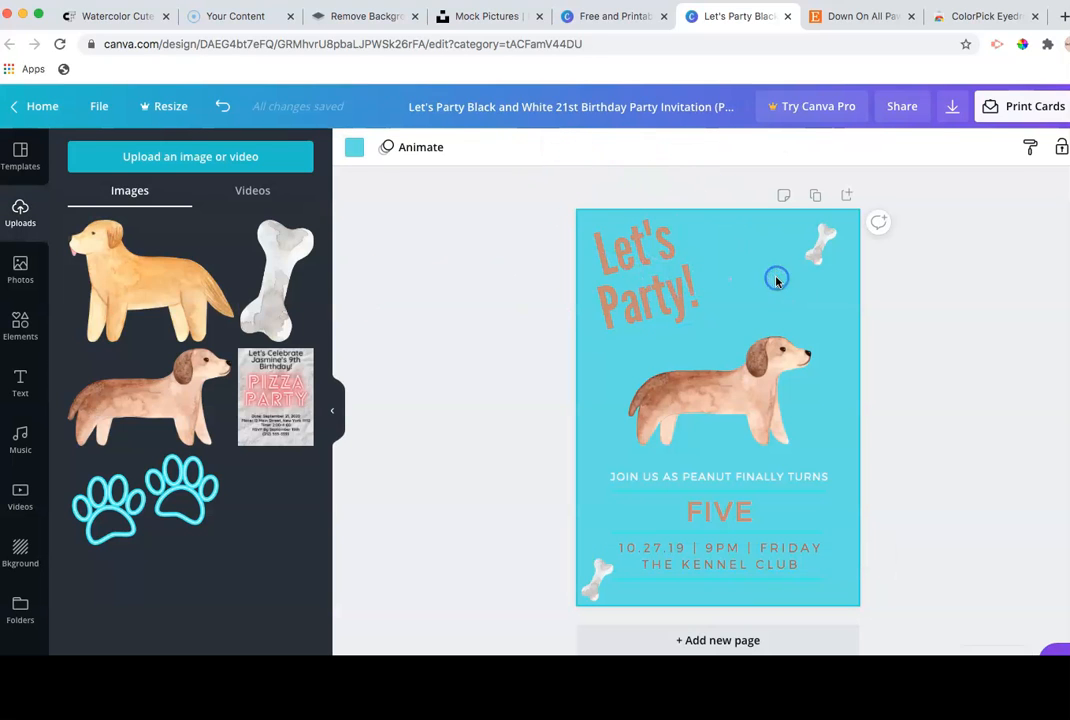
left_click(354, 147)
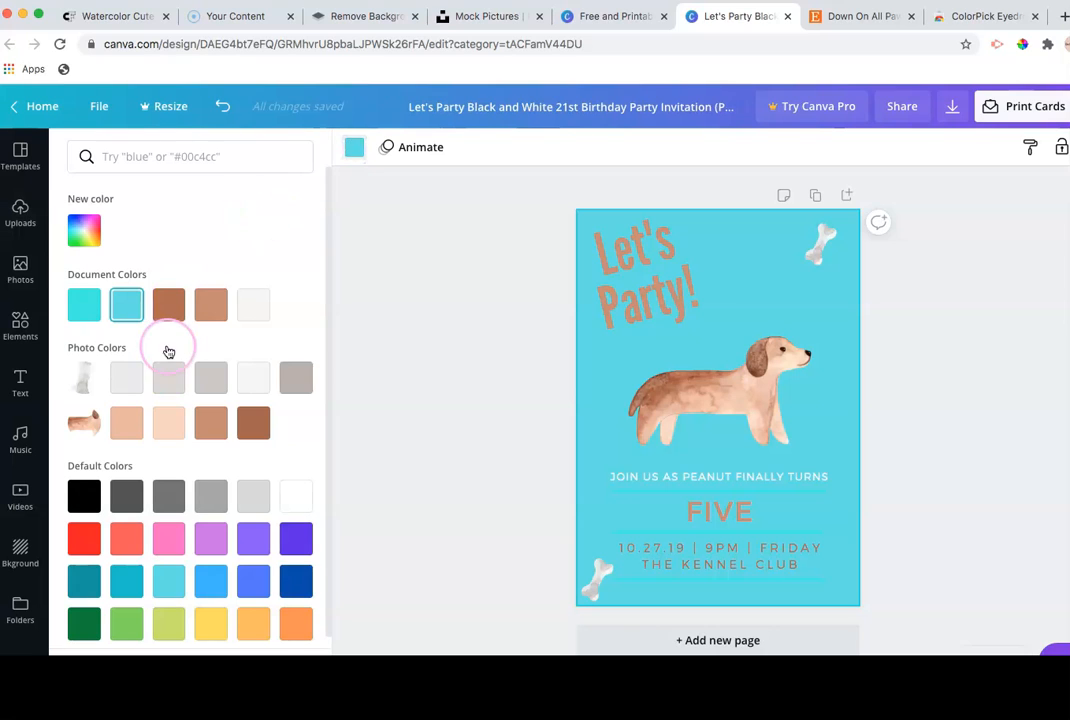
scroll(148, 403, "down", 1)
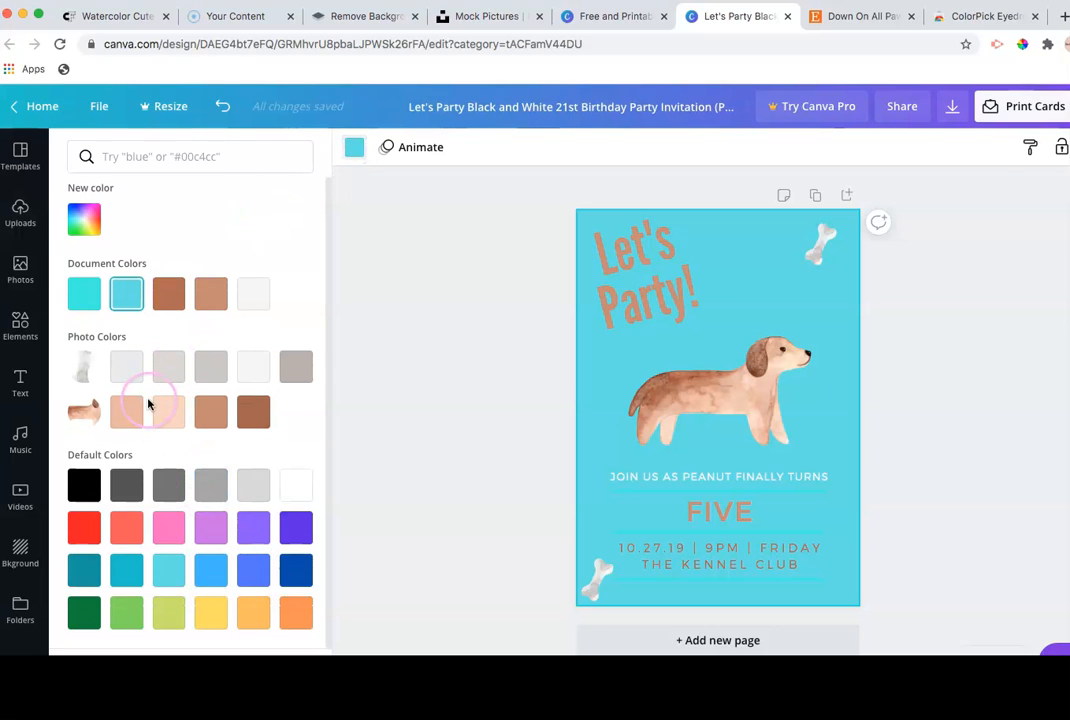
left_click(84, 219)
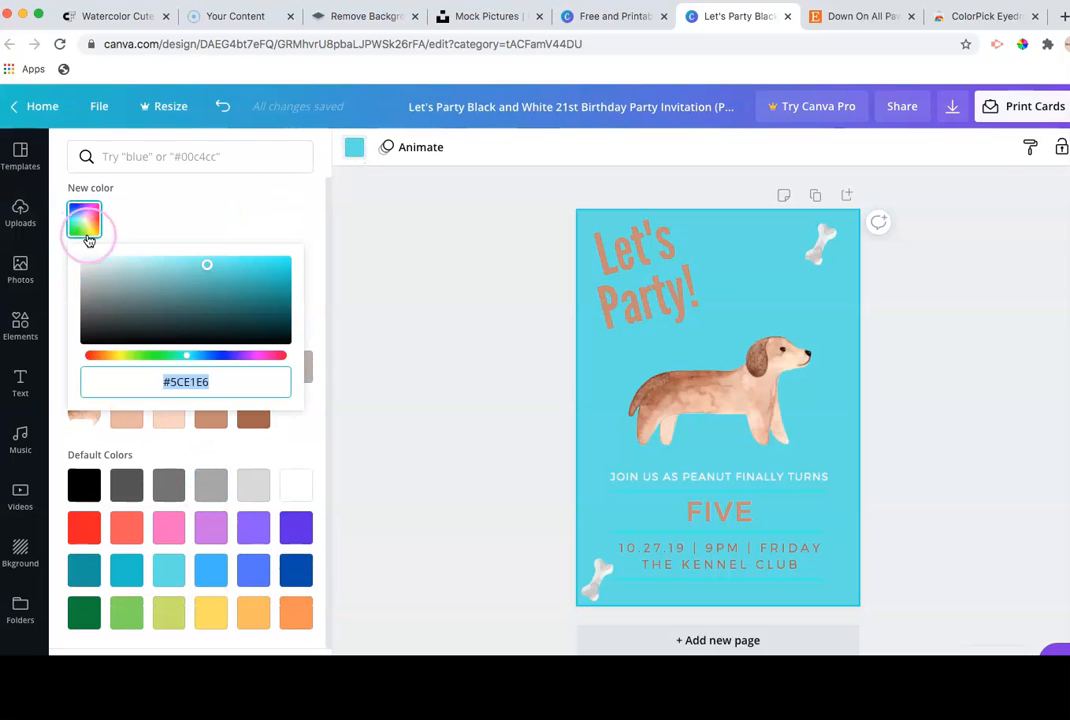
left_click(134, 270)
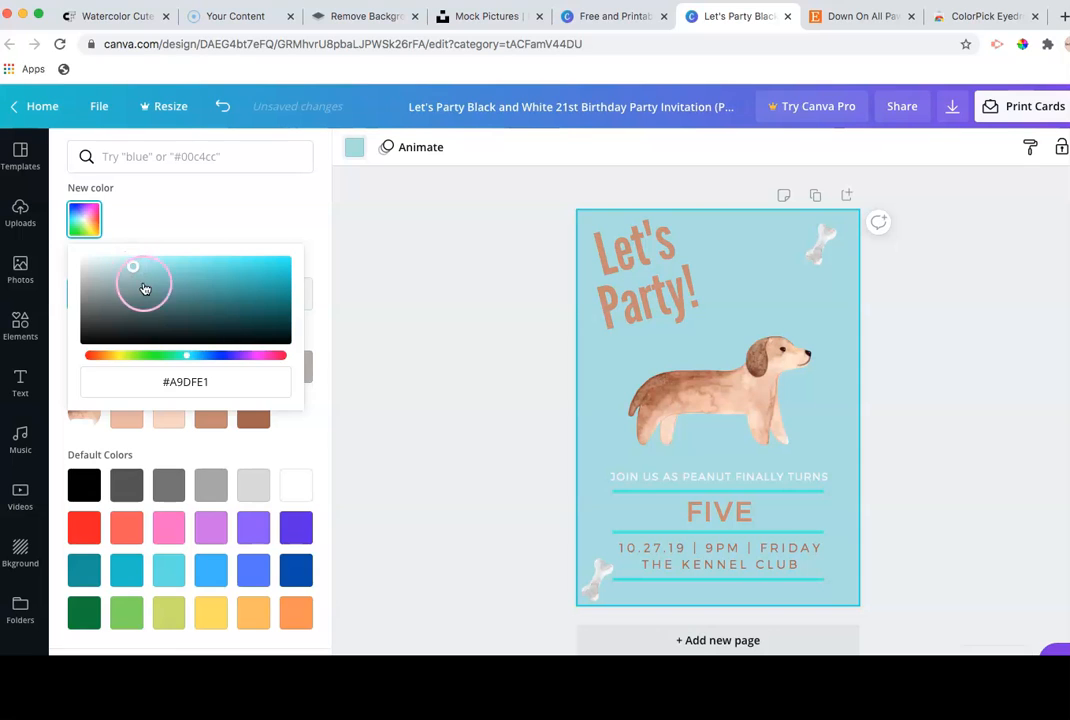
left_click(414, 289)
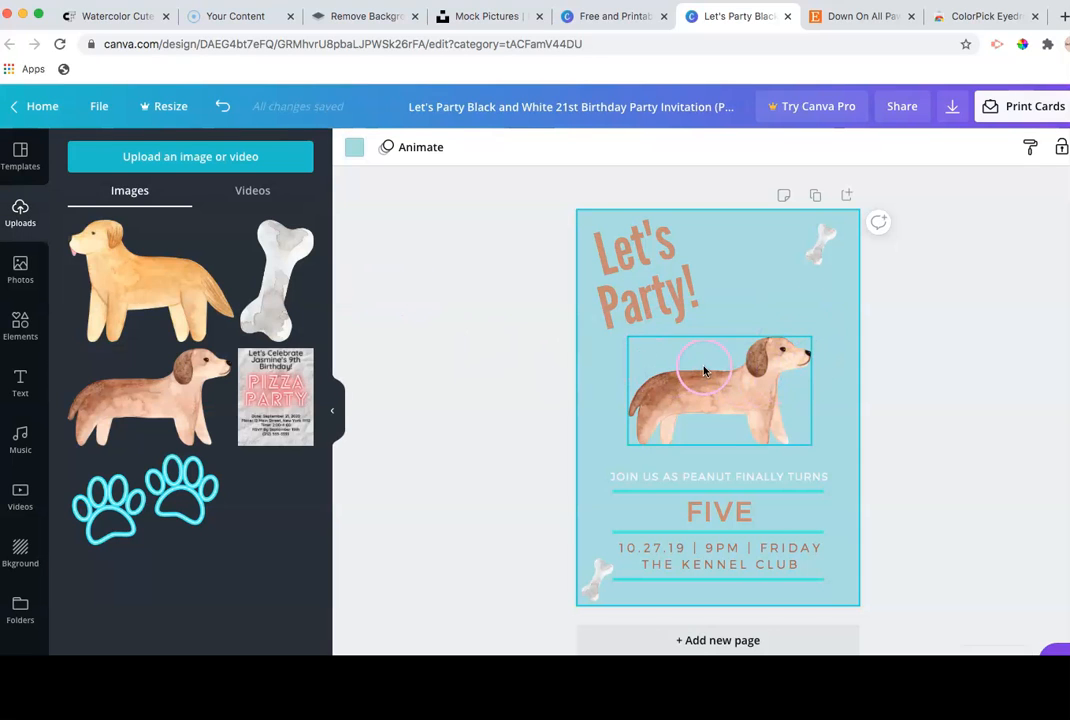
Step: Recolor the "JOIN US AS PEANUT FINALLY TURNS" line with the darkest brown from the dog's photo colors
left_click(734, 477)
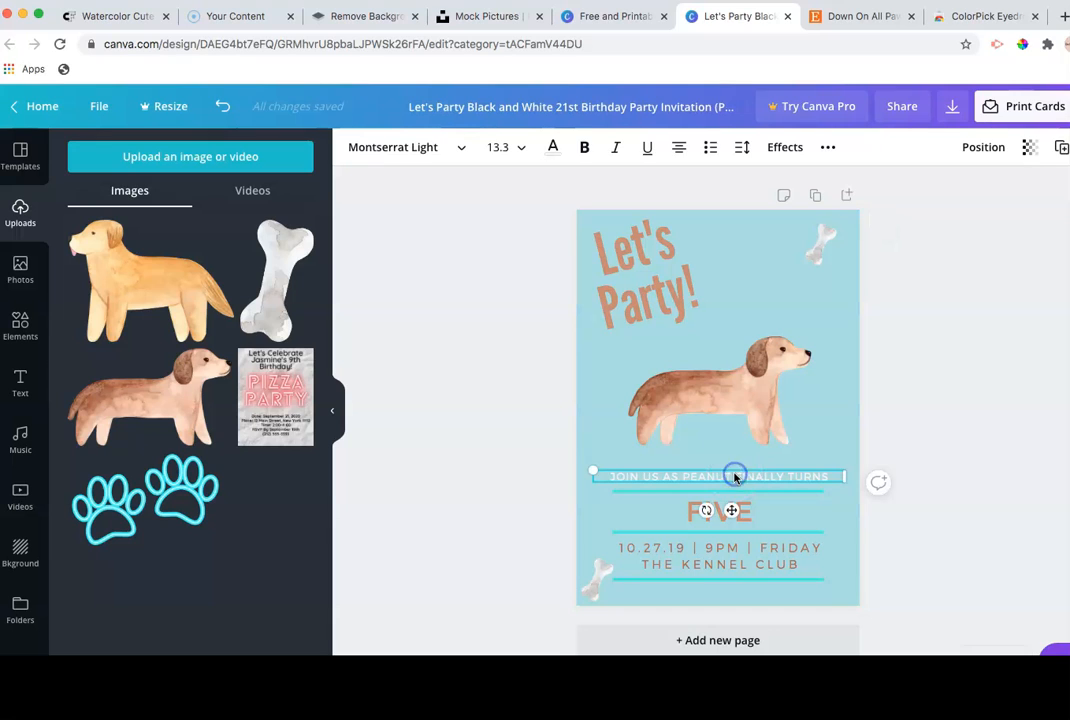
left_click(553, 147)
left_click(171, 424)
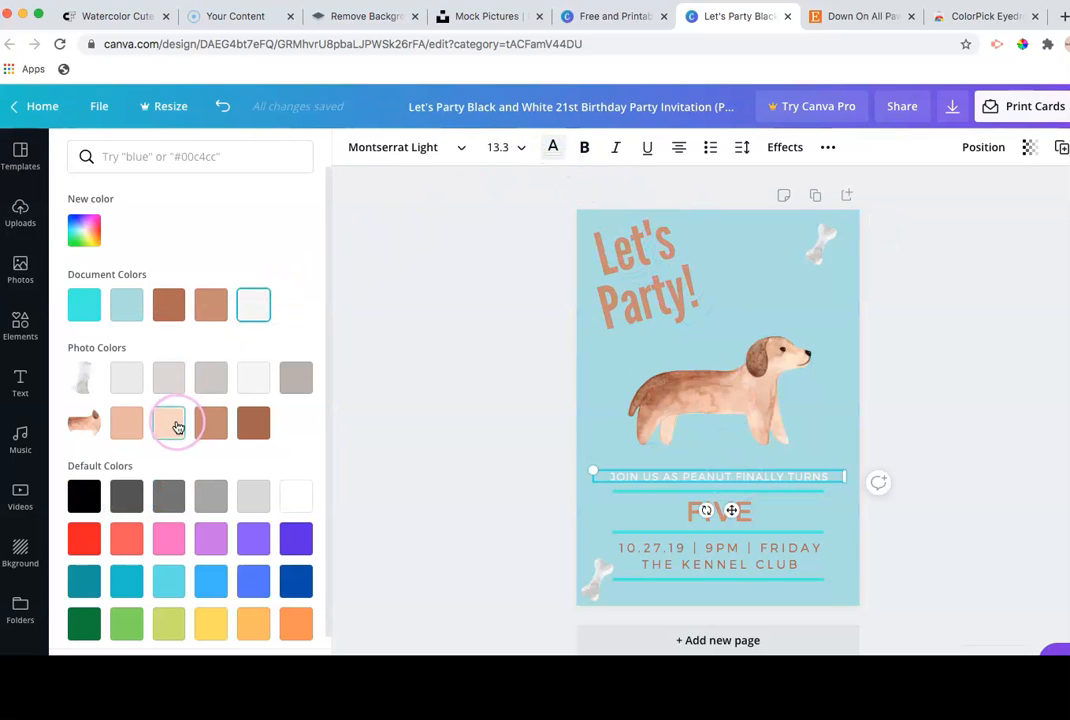
left_click(253, 423)
left_click(494, 401)
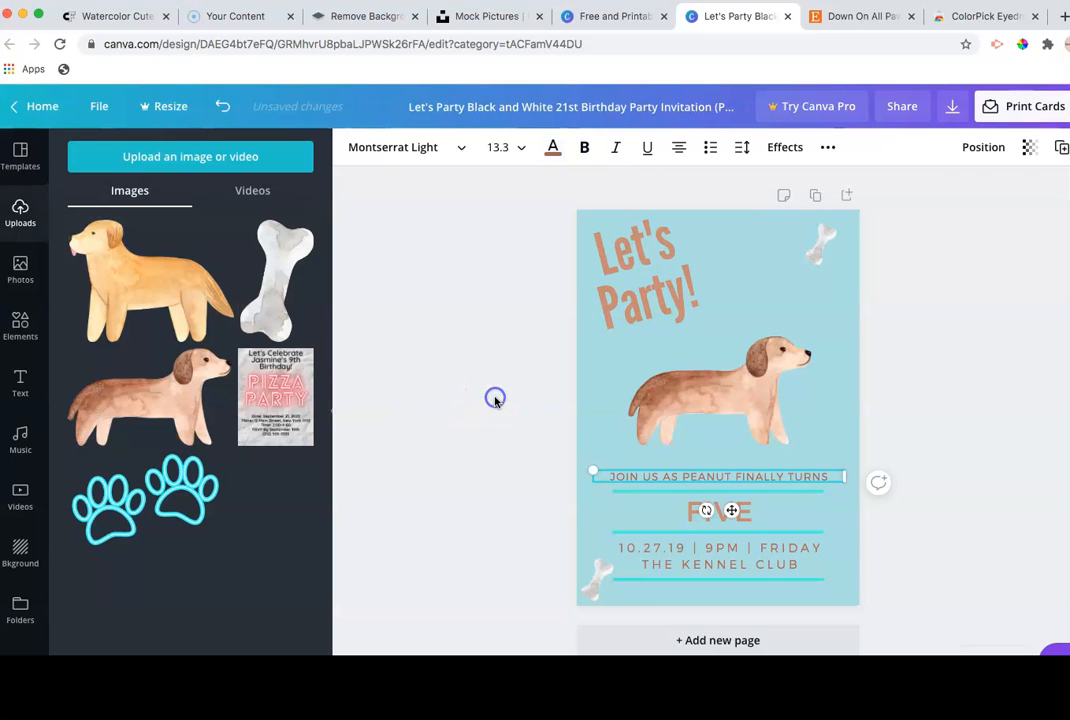
left_click(960, 330)
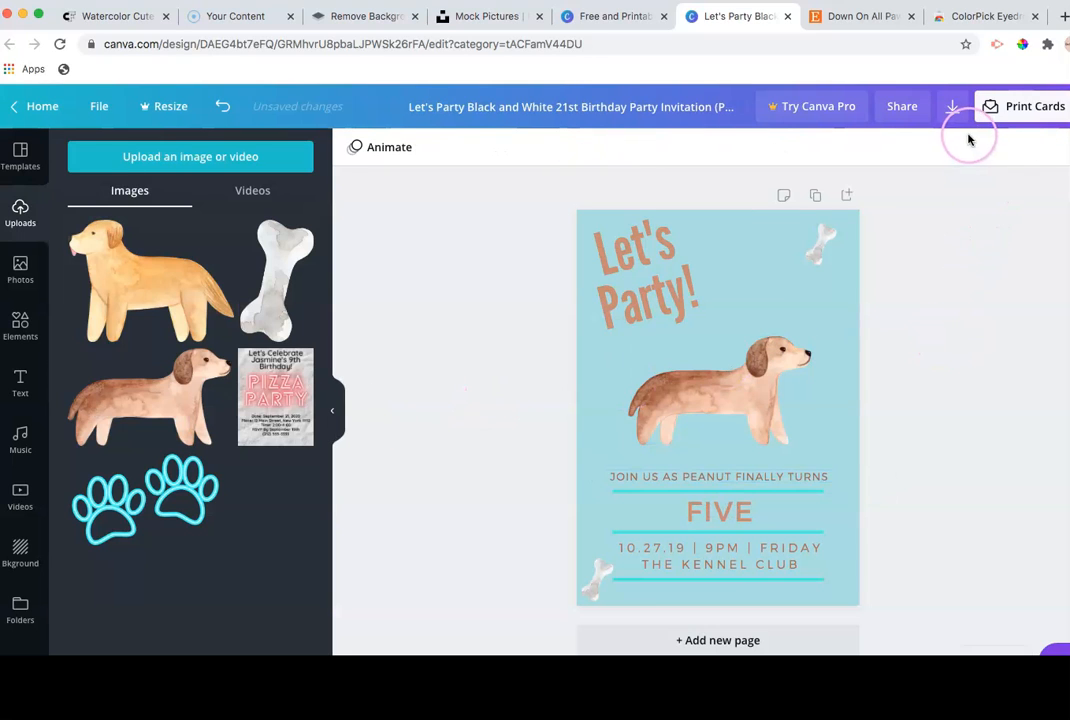
Step: Download the invitation as a JPG and dismiss the professional prints offer
left_click(953, 108)
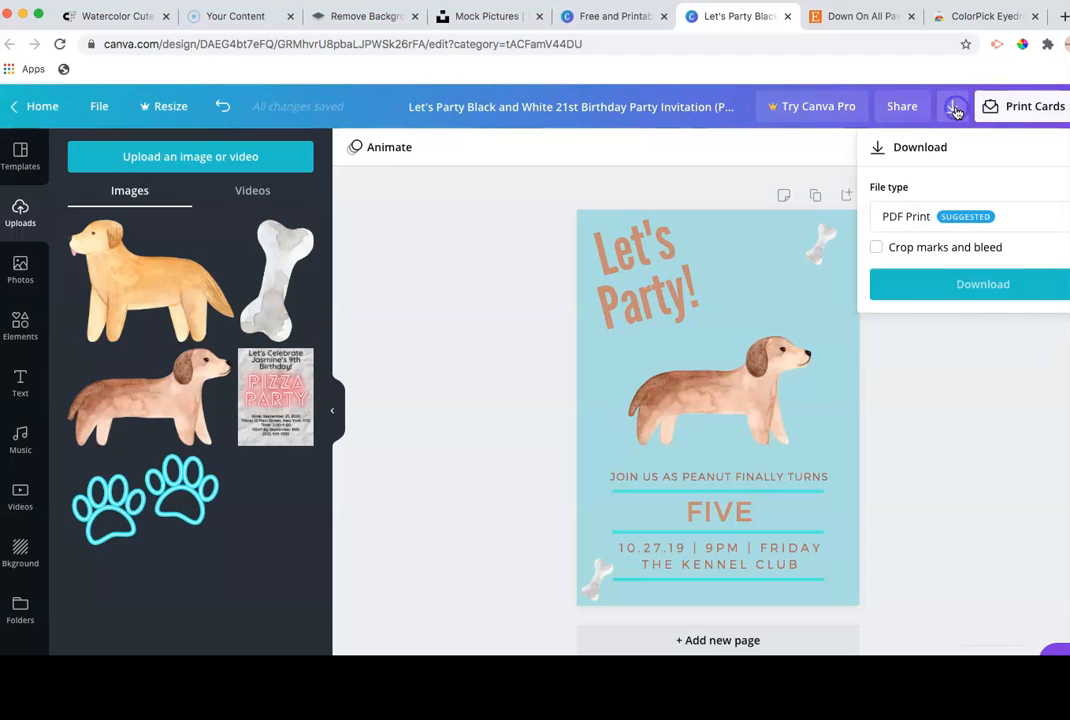
left_click(944, 220)
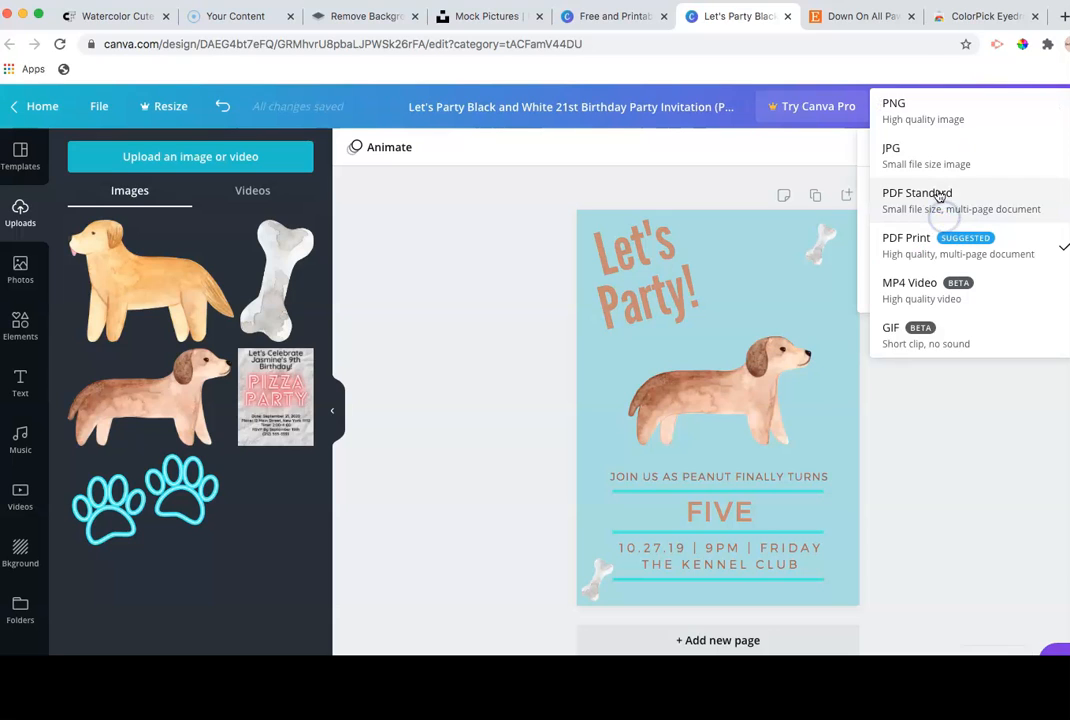
left_click(929, 159)
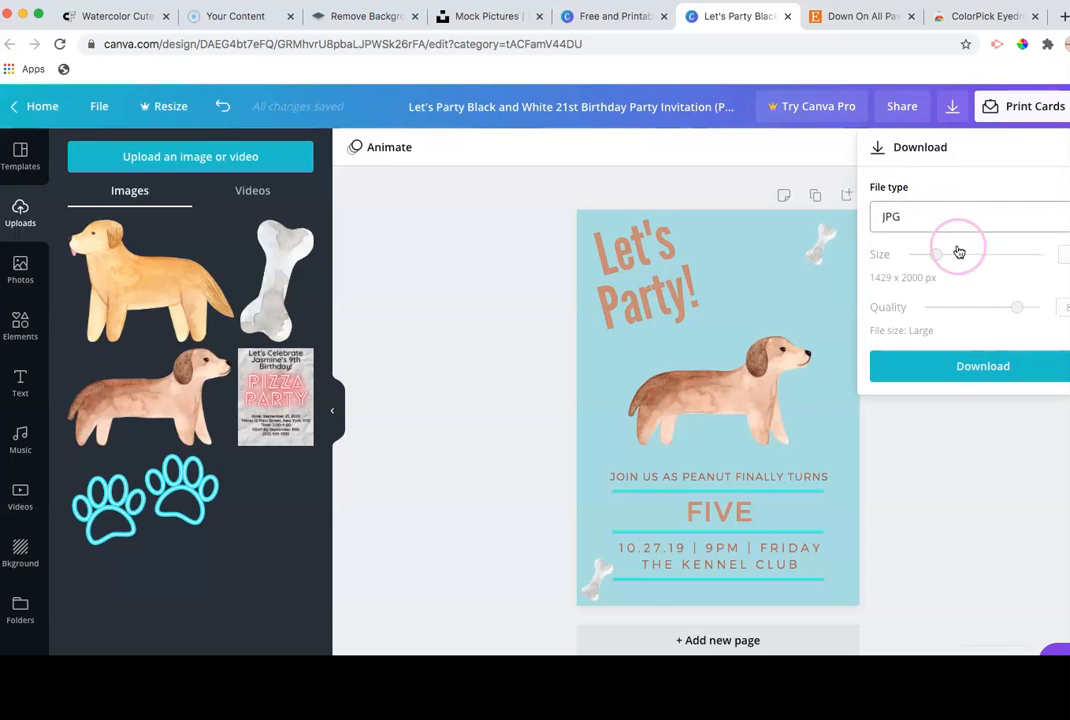
left_click(984, 366)
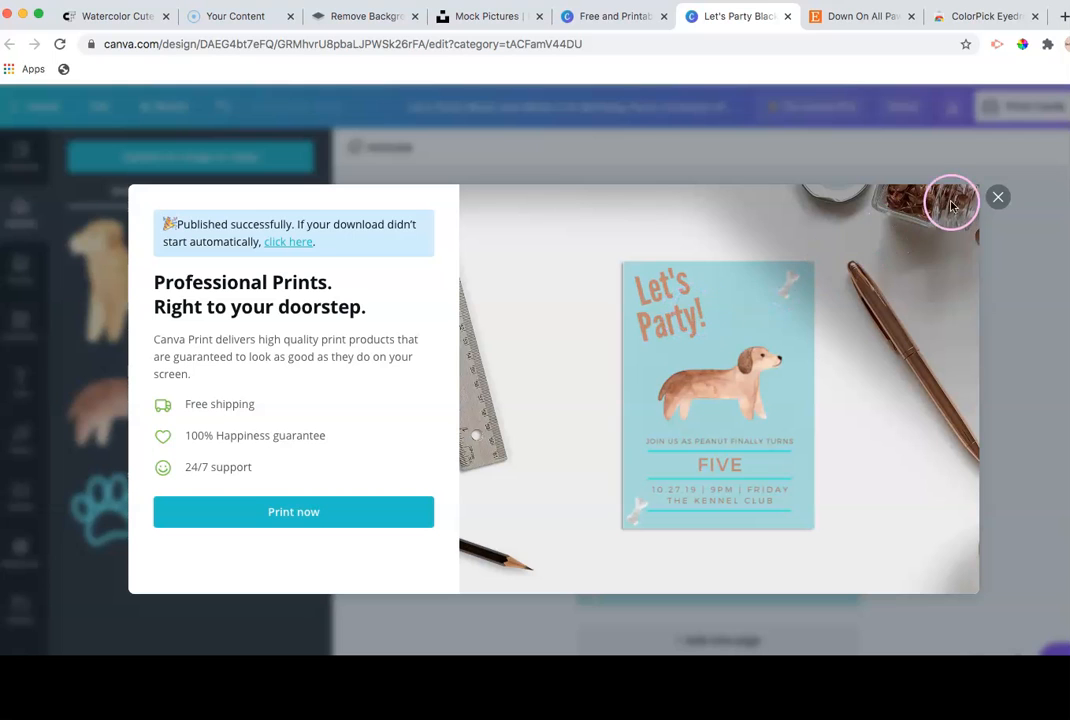
left_click(998, 200)
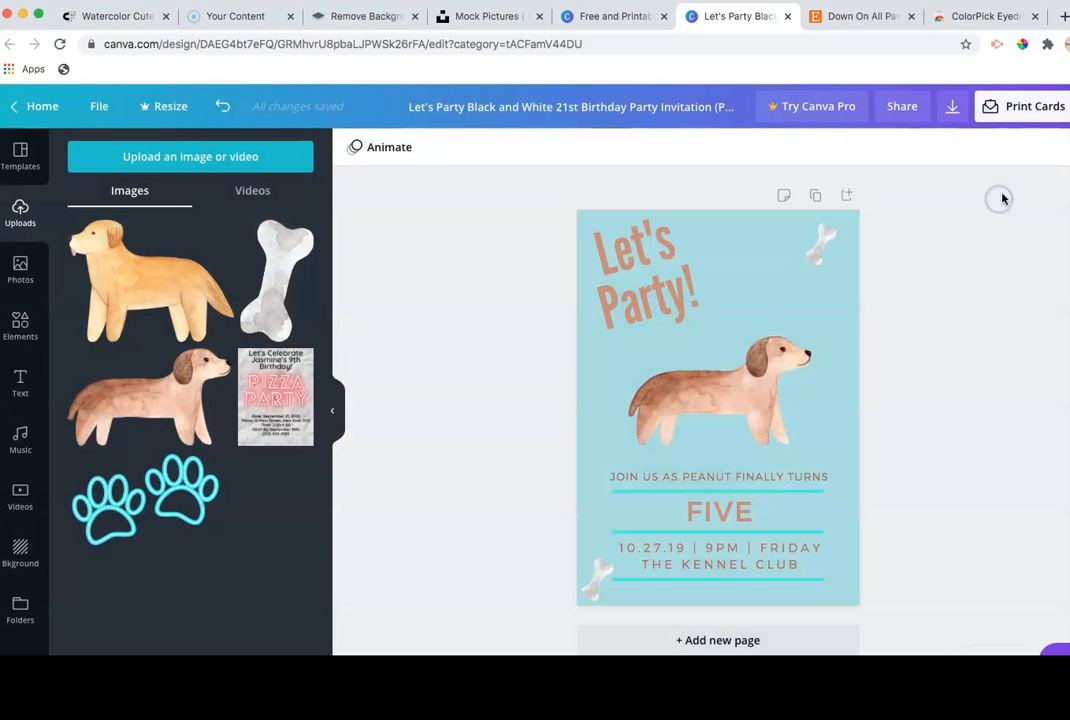
Step: Download the invitation as PDF Print without crop marks and bleed, and dismiss the prints offer
left_click(955, 111)
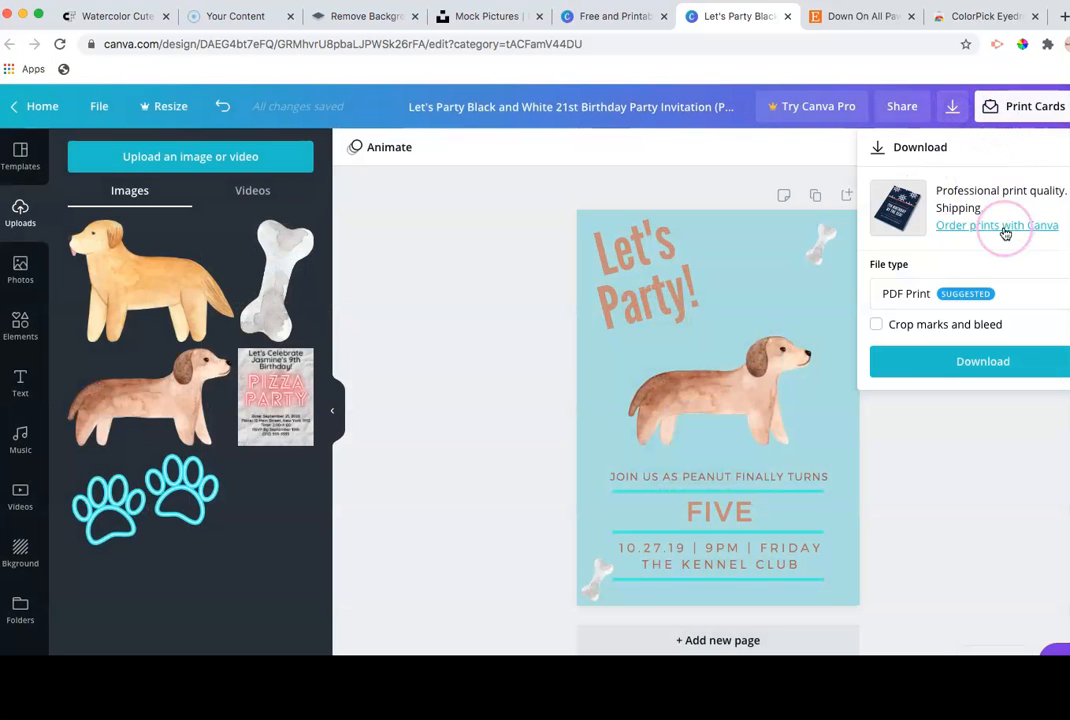
left_click(932, 362)
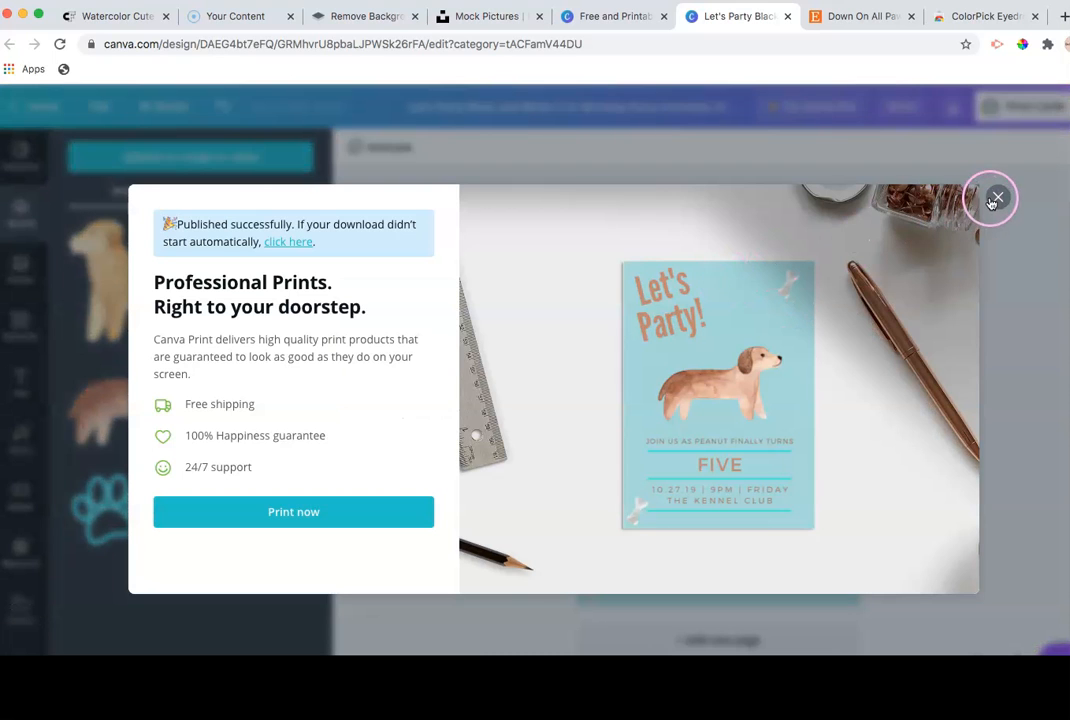
left_click(996, 198)
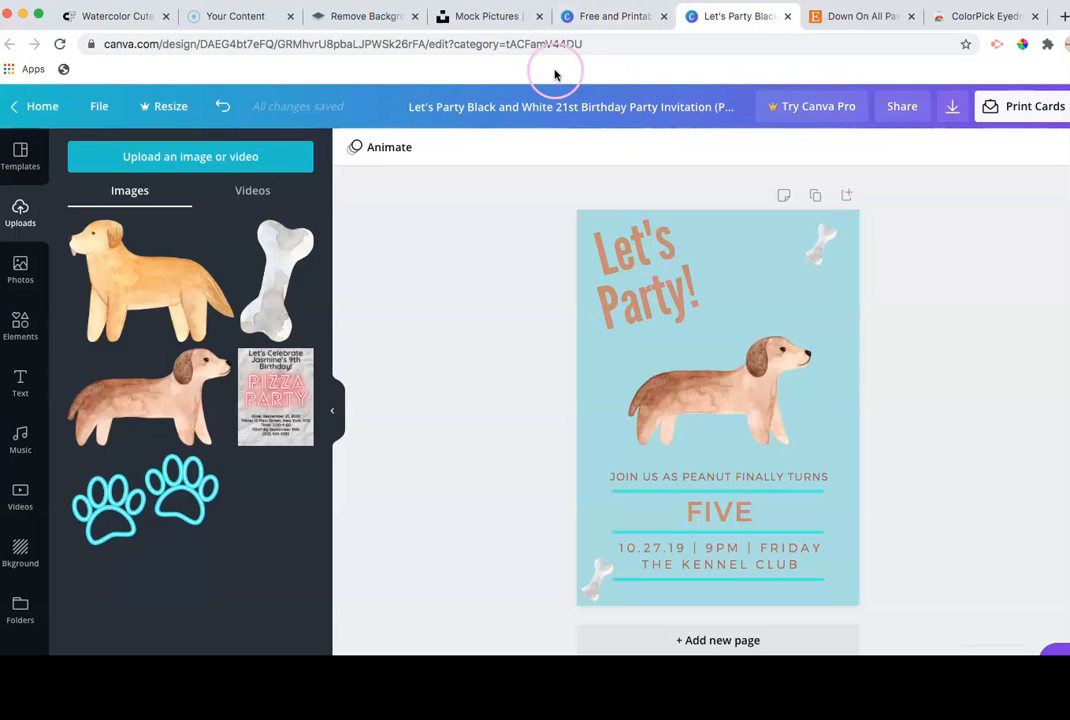
Step: Switch to the Etsy shop dashboard, go to the shop's listings and start a new listing
left_click(864, 17)
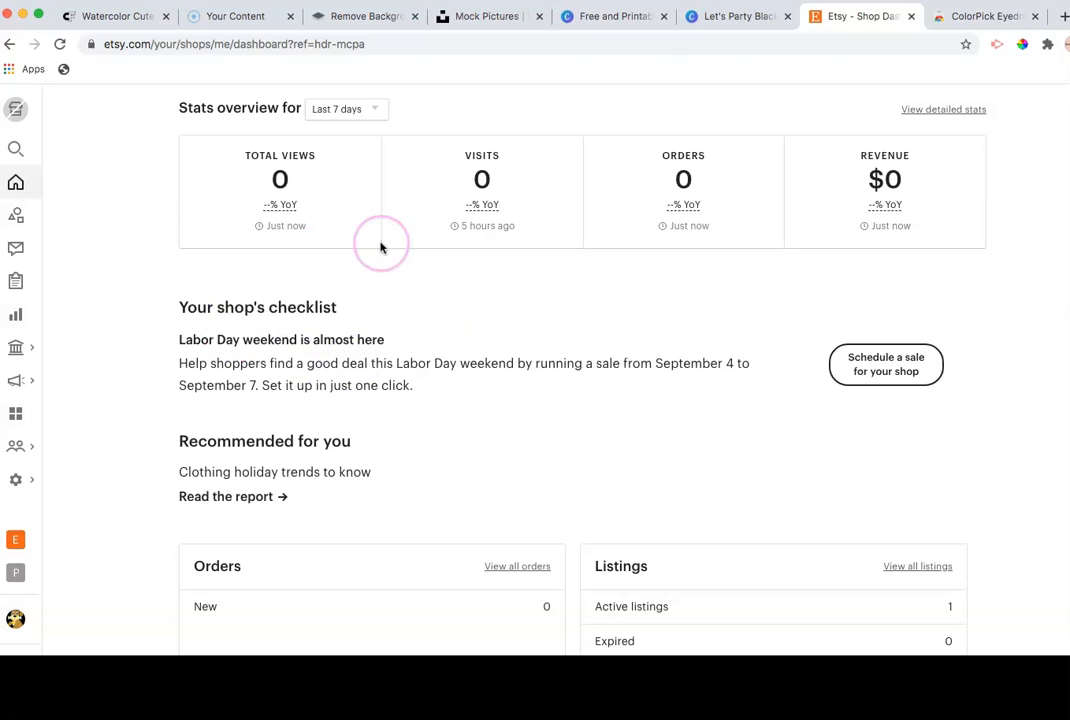
left_click(18, 218)
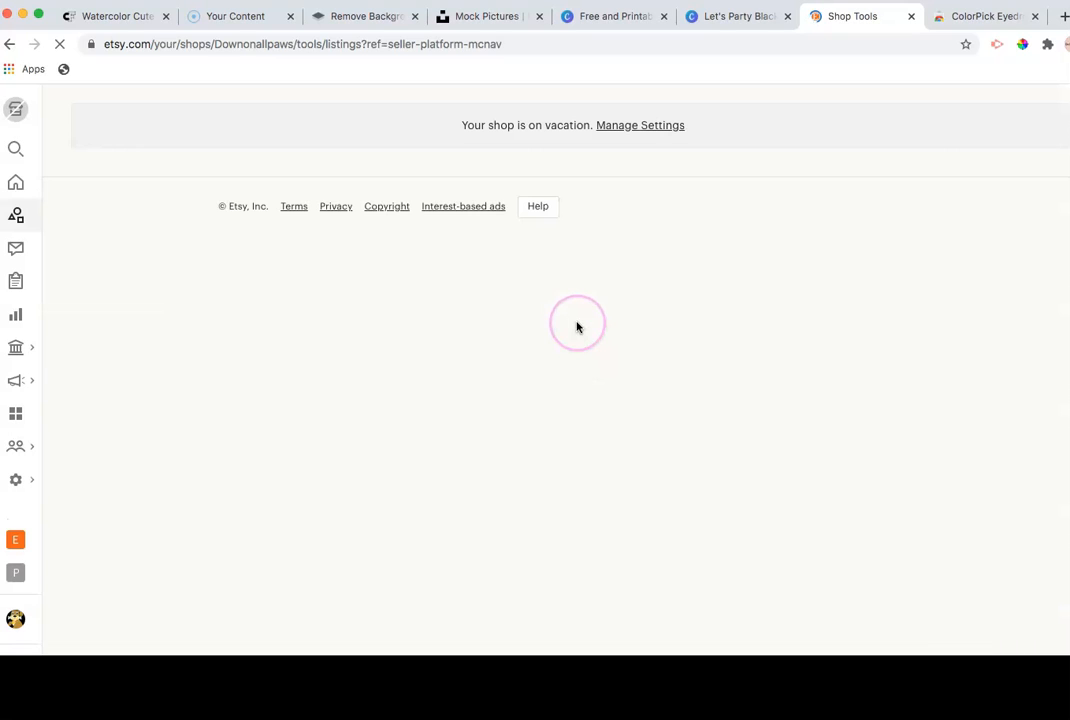
scroll(560, 320, "down", 4)
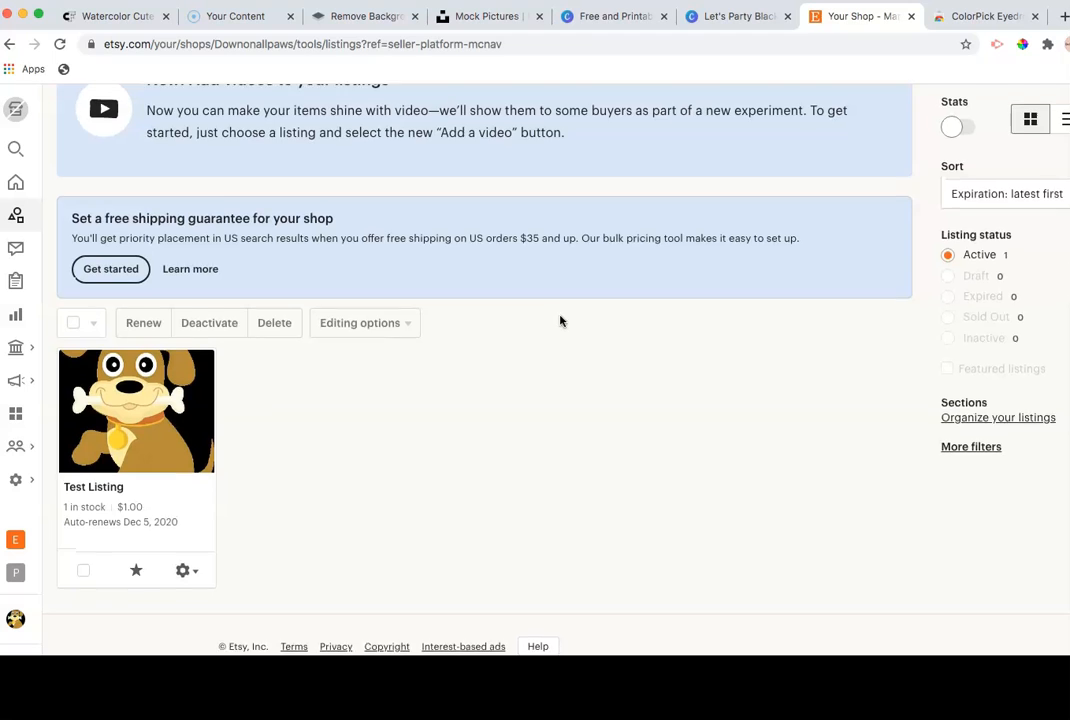
scroll(717, 256, "up", 4)
left_click(1040, 180)
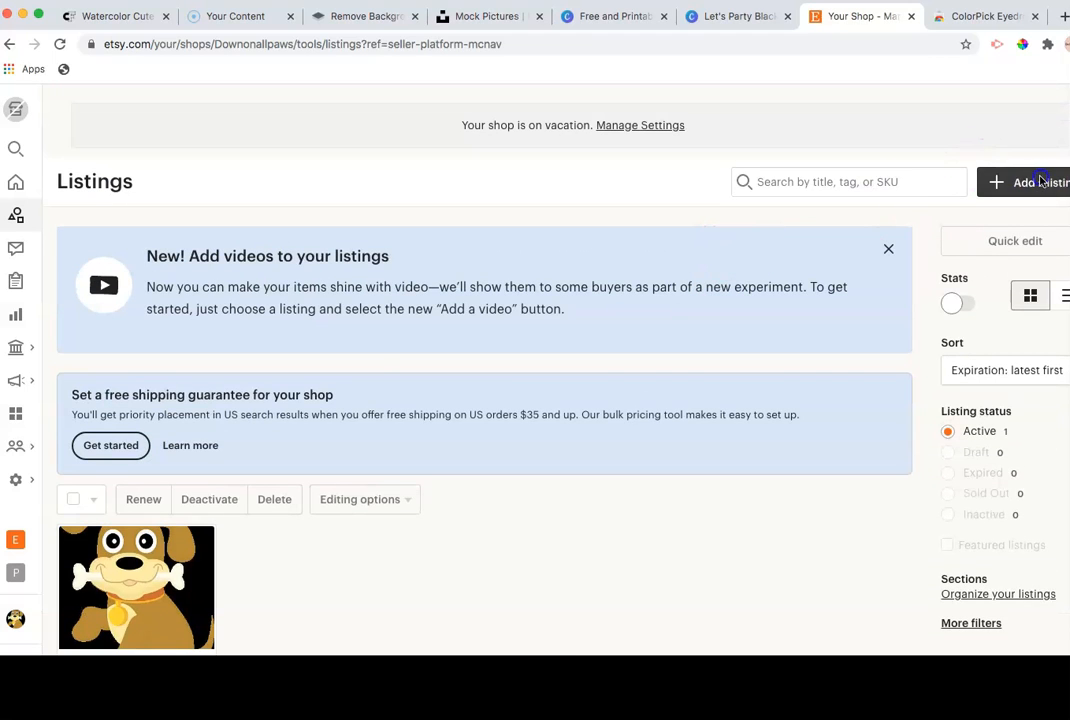
scroll(493, 321, "down", 1)
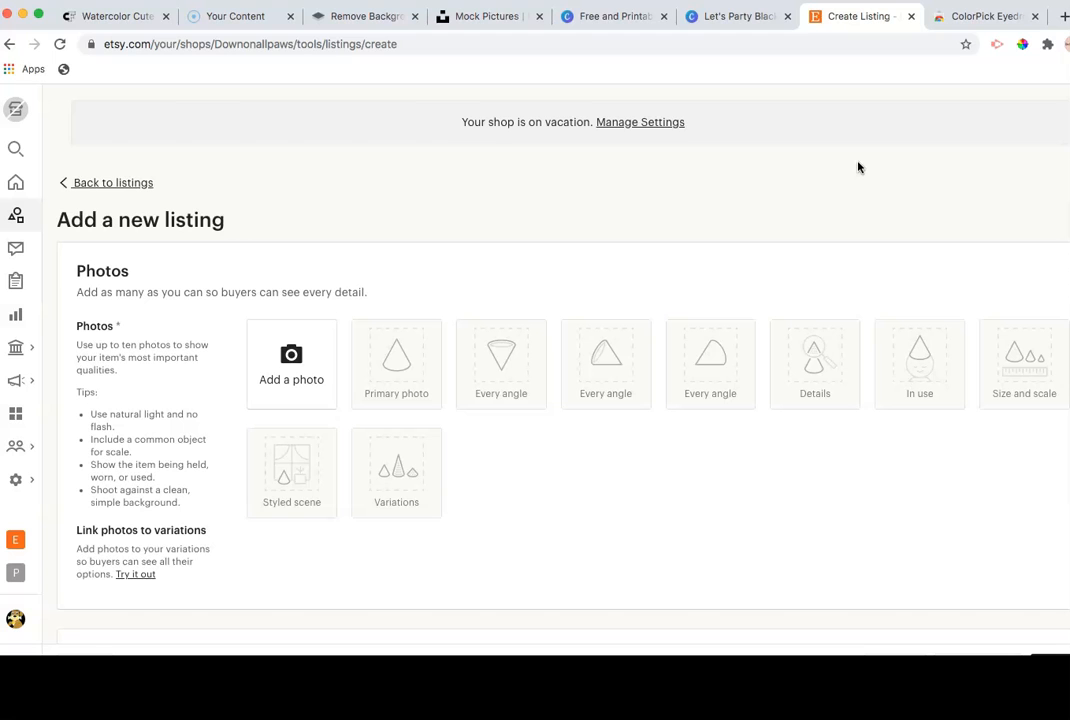
Step: Return to the Canva invitation and examine its download and link-sharing options, including the use-as-template link
left_click(756, 20)
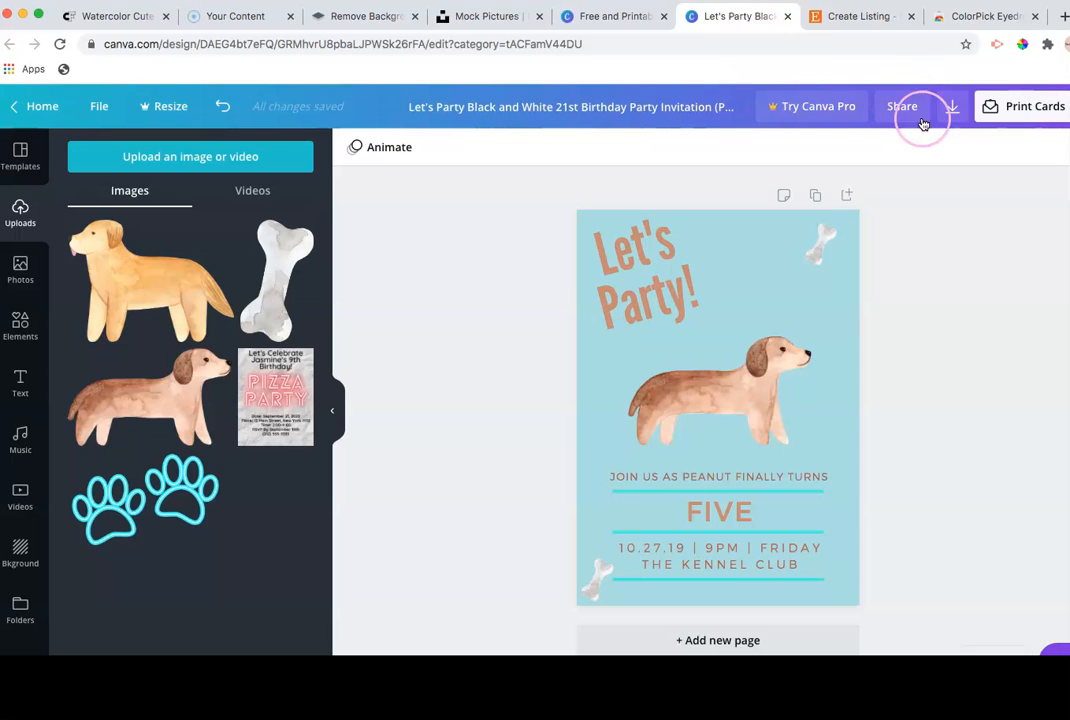
left_click(954, 108)
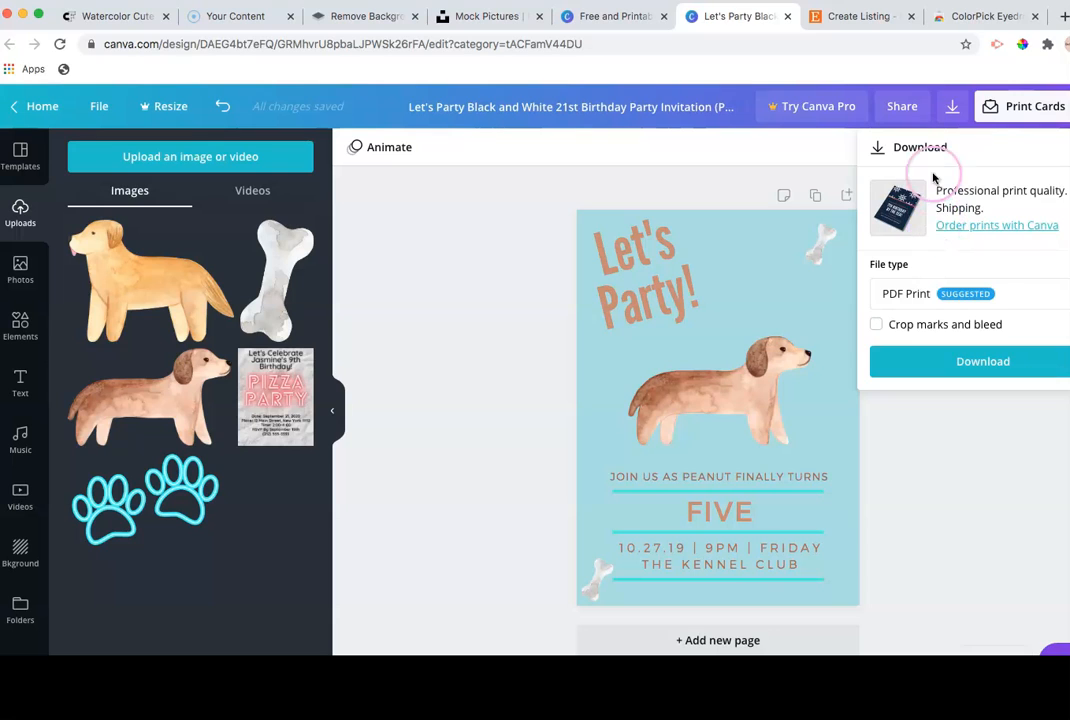
left_click(908, 108)
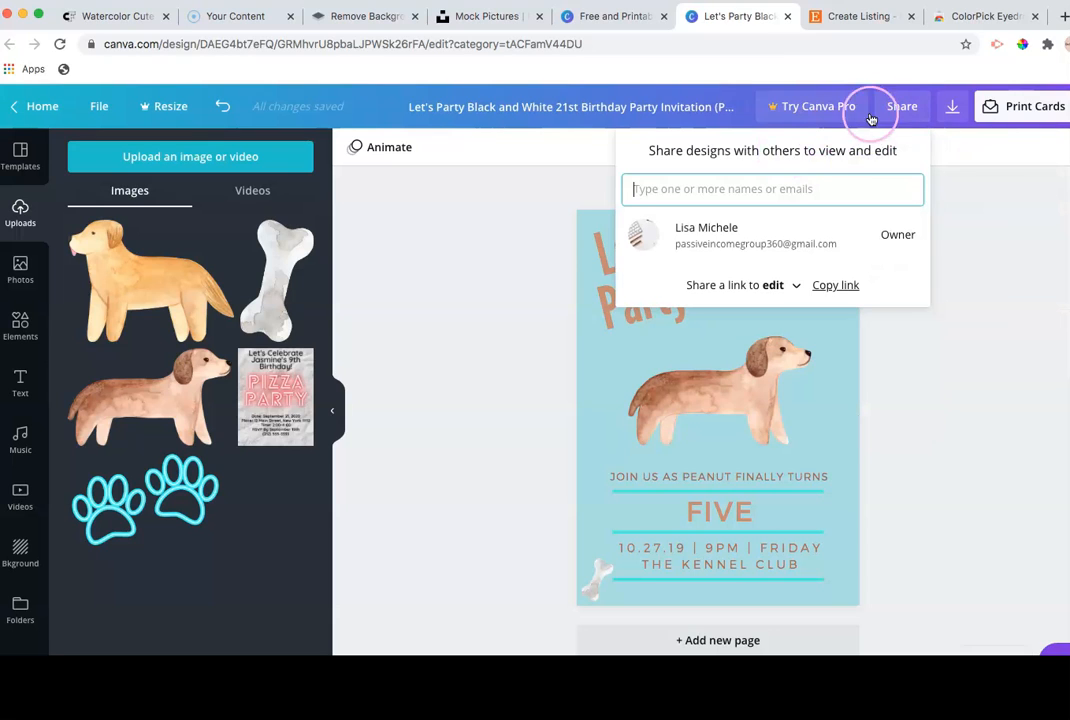
left_click(785, 286)
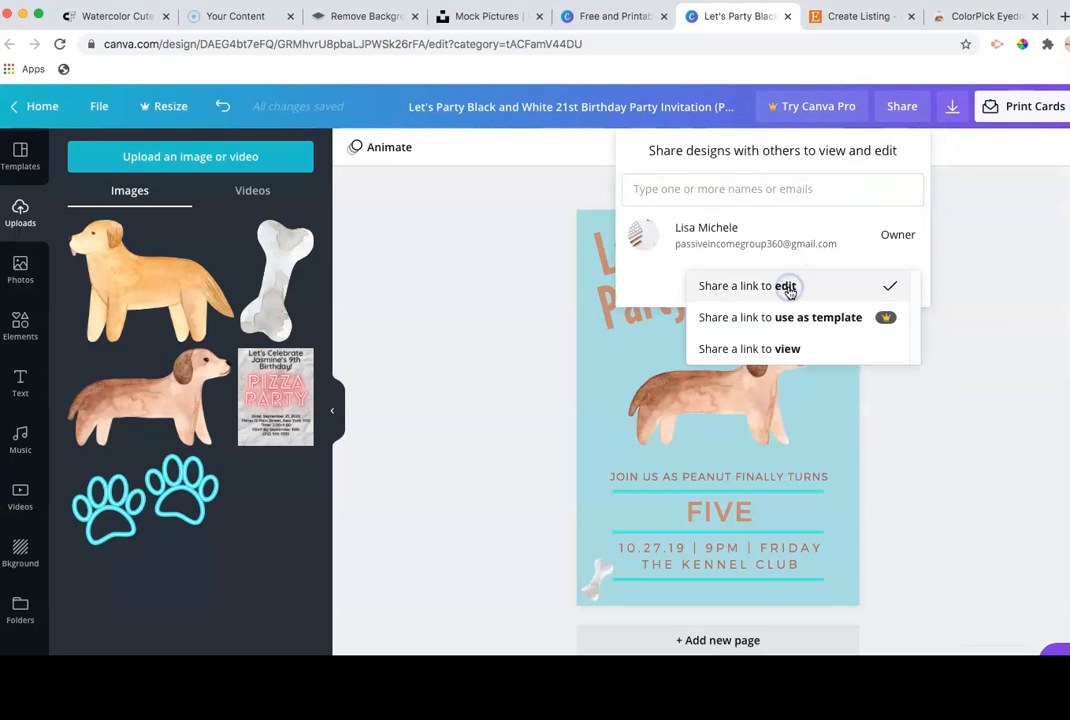
left_click(875, 317)
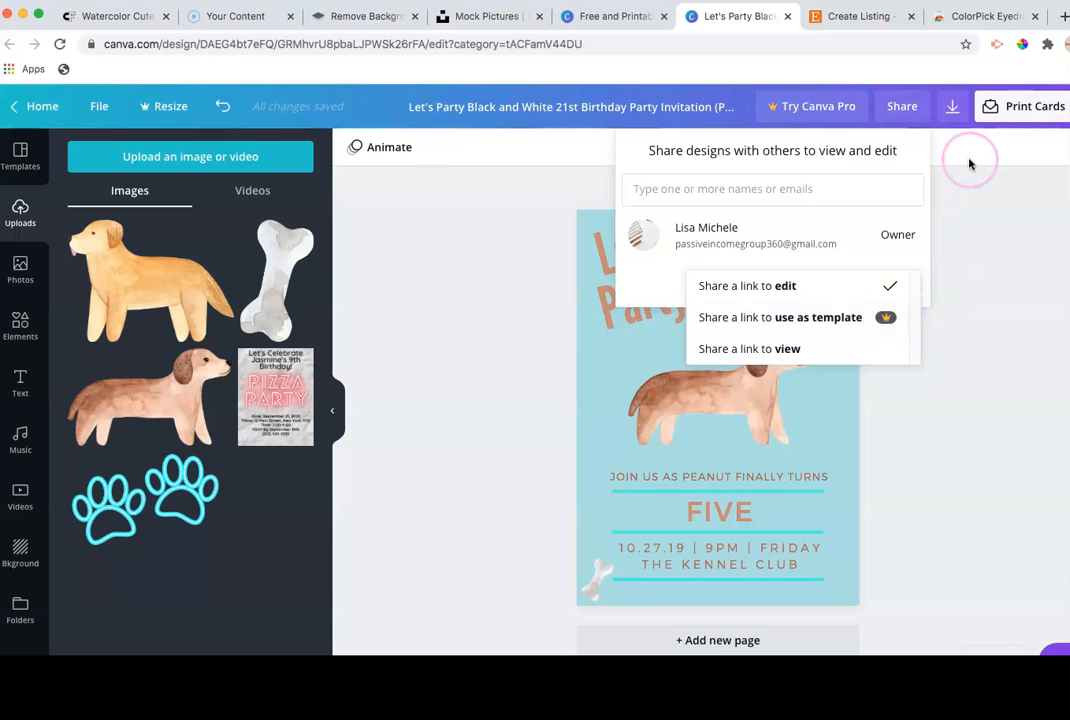
Step: Switch back to the new Etsy listing and browse Downloads for a listing photo, previewing Add a heading.png and Add_a_heading-removebg.png
left_click(868, 22)
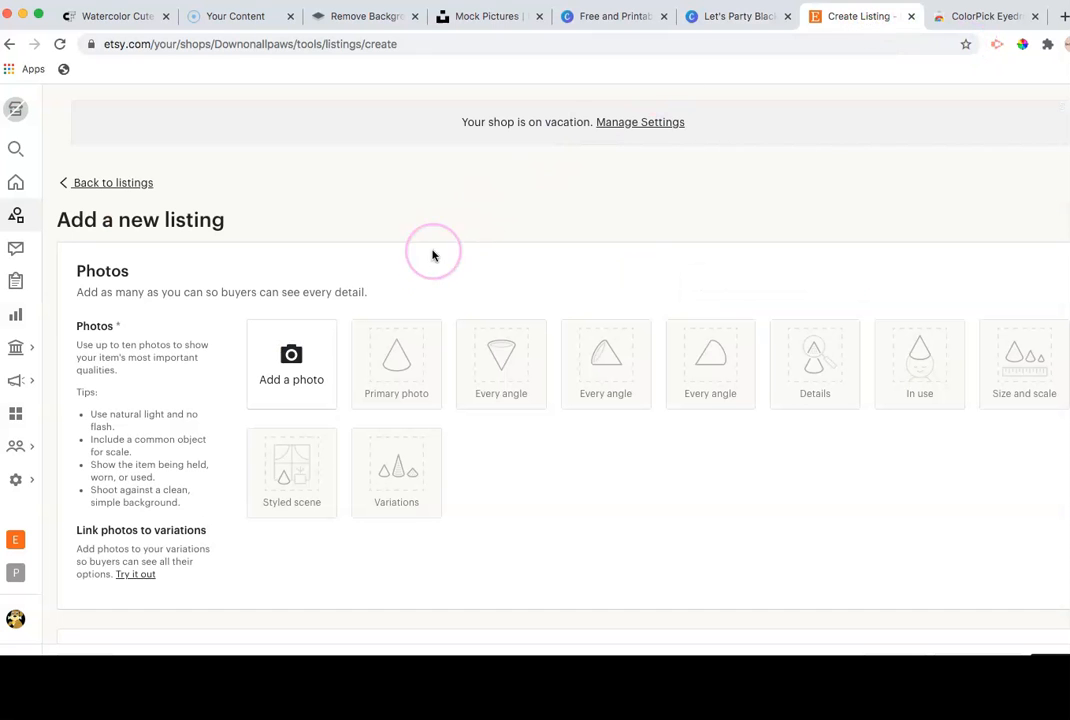
scroll(301, 331, "down", 2)
scroll(301, 331, "up", 2)
left_click(300, 336)
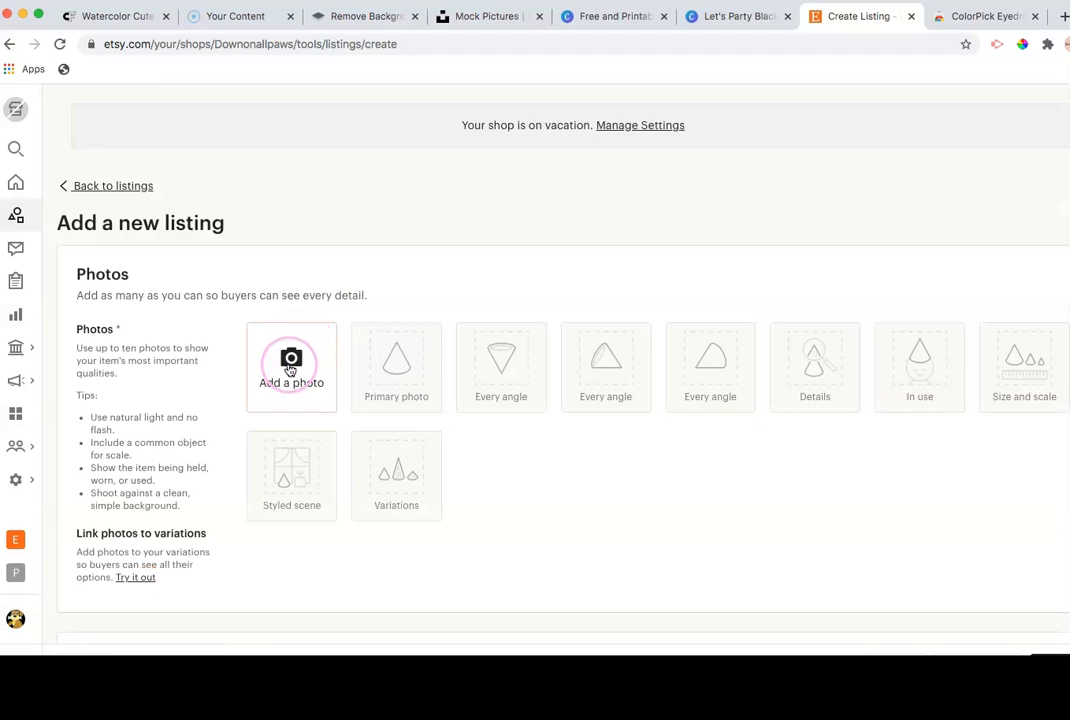
left_click(785, 395)
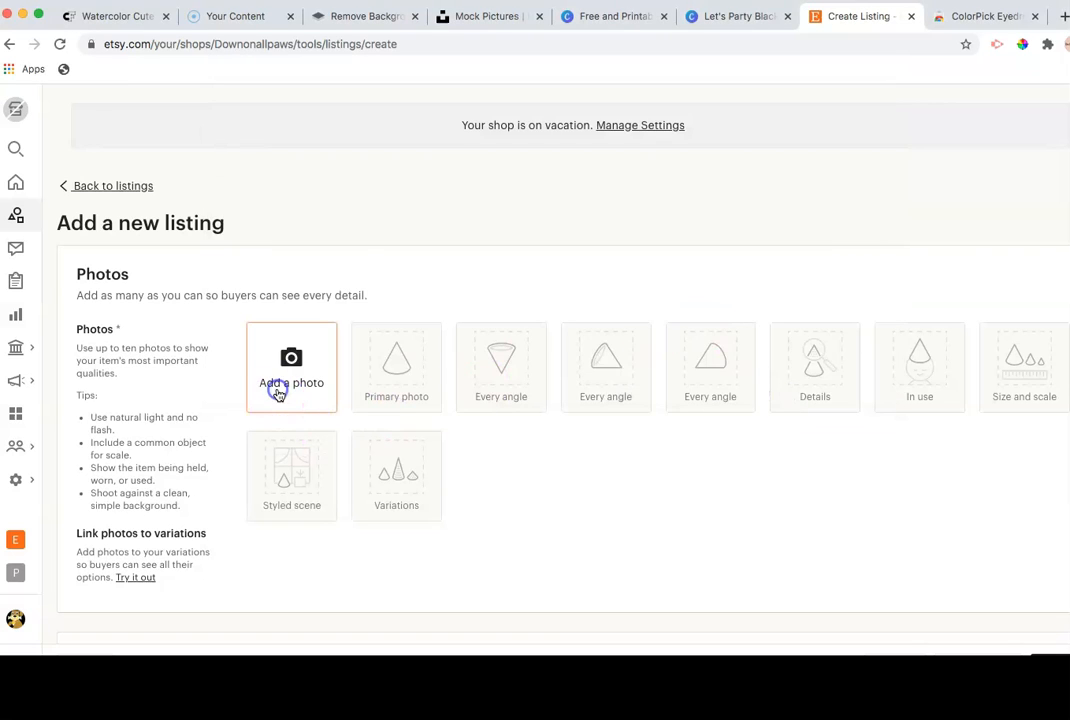
left_click(279, 393)
left_click(395, 113)
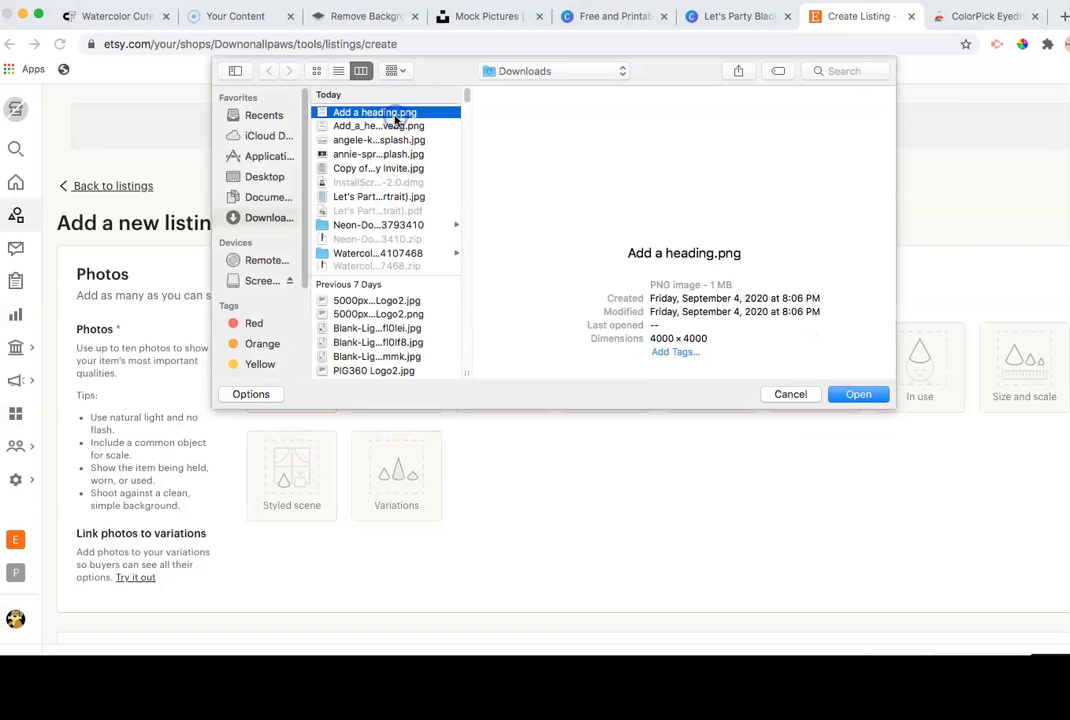
left_click(375, 126)
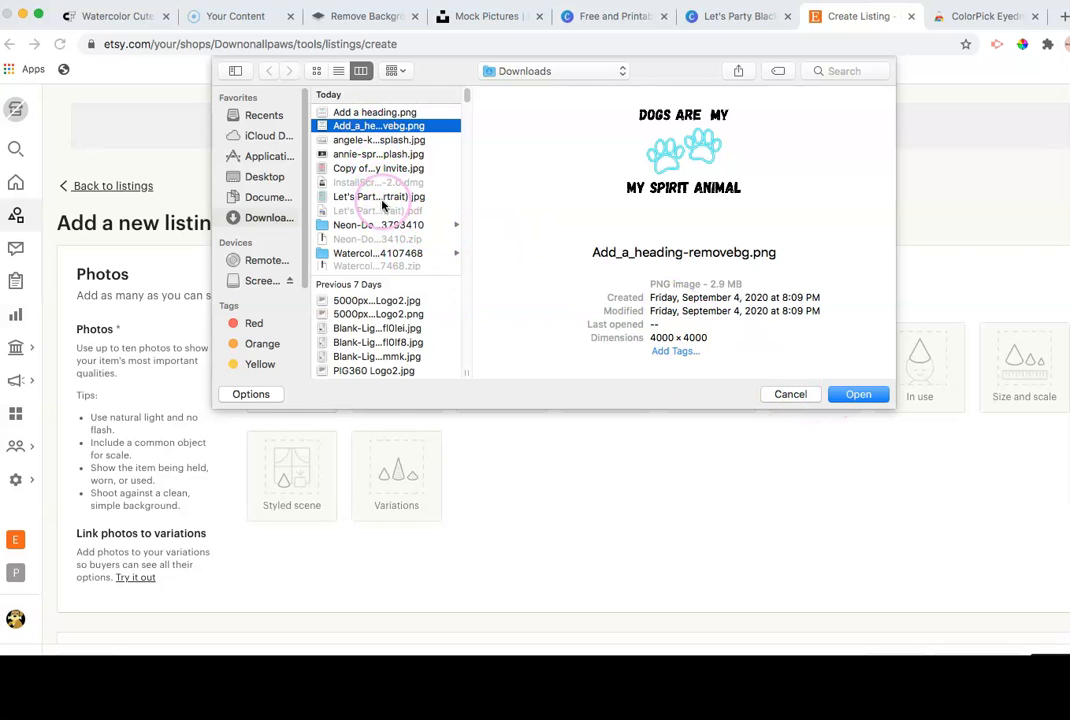
left_click(380, 198)
left_click(858, 394)
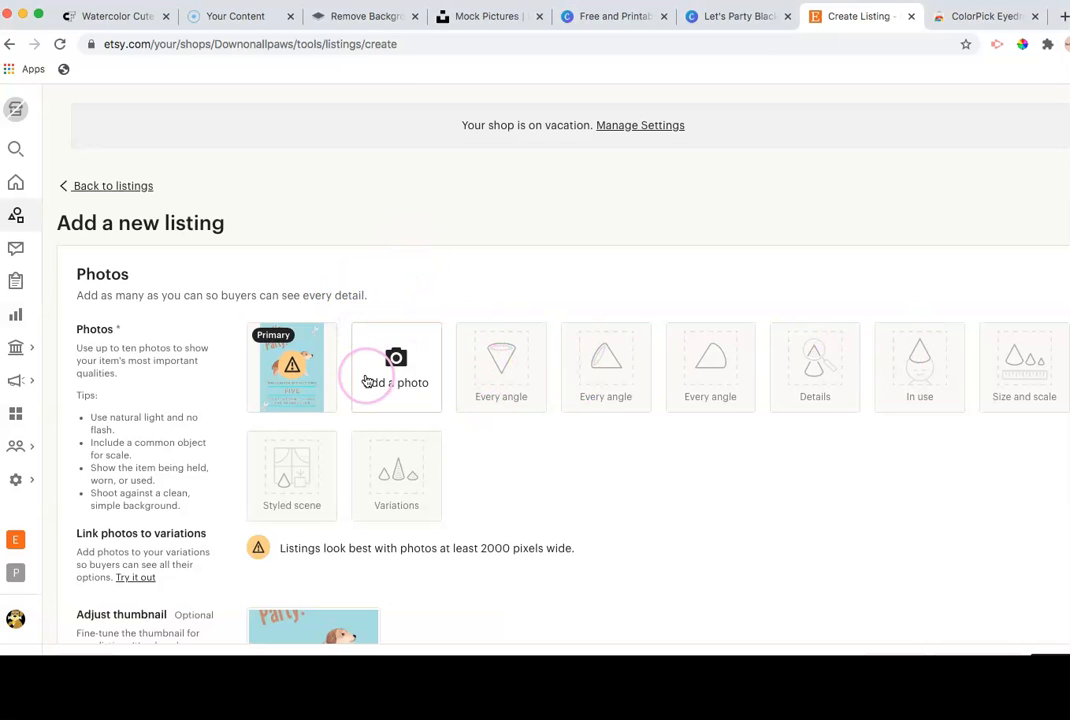
mouse_move(265, 362)
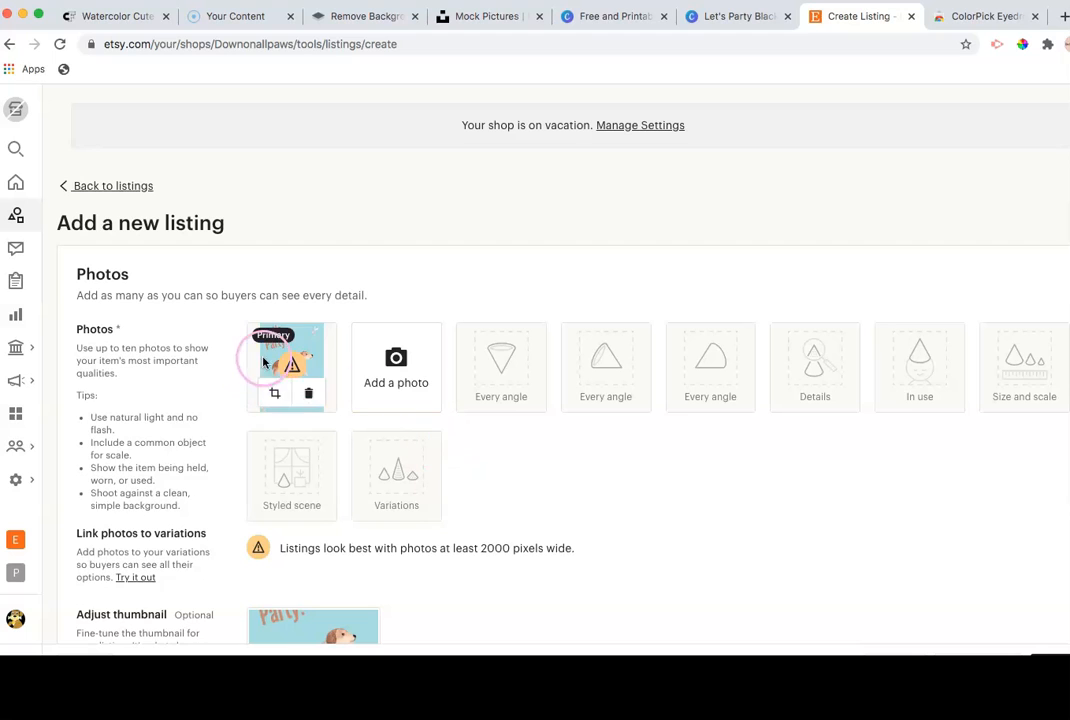
left_click(310, 393)
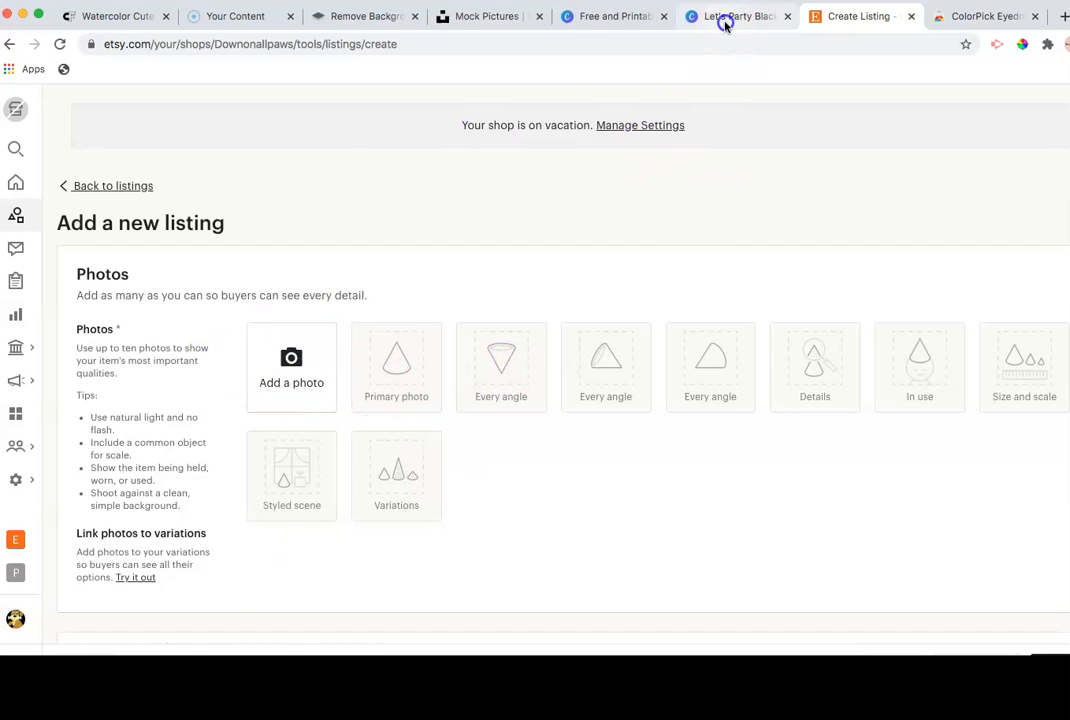
Step: Switch to the Let's Party invitation design in Canva and examine its file and resize options
left_click(724, 19)
left_click(986, 339)
left_click(991, 327)
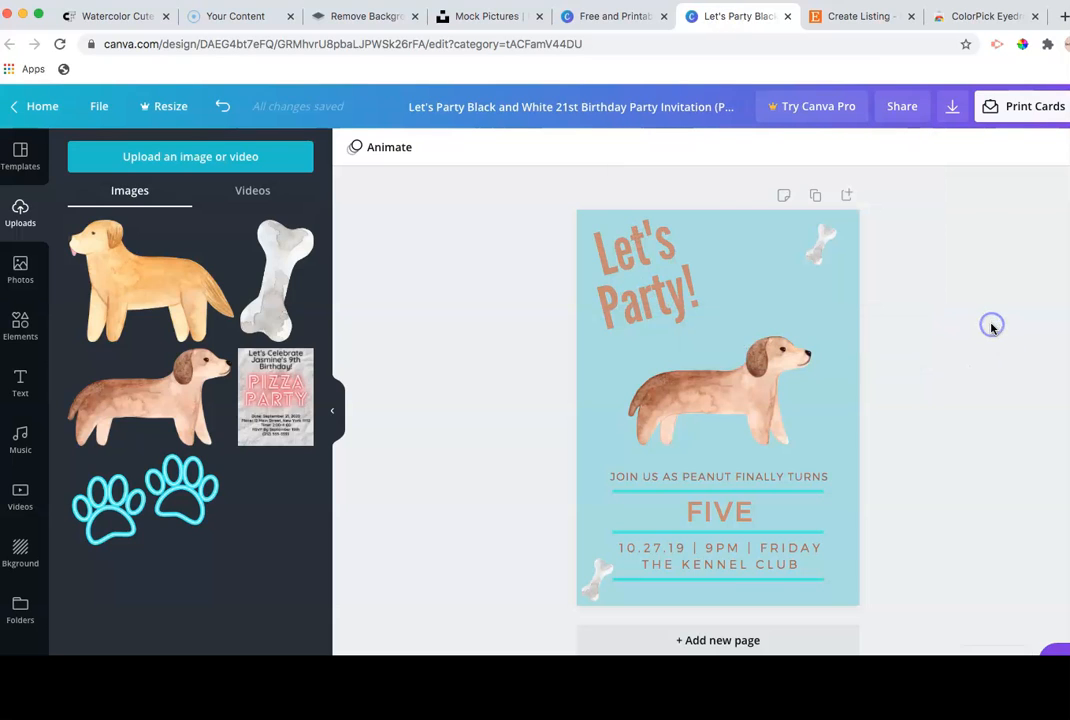
left_click(769, 265)
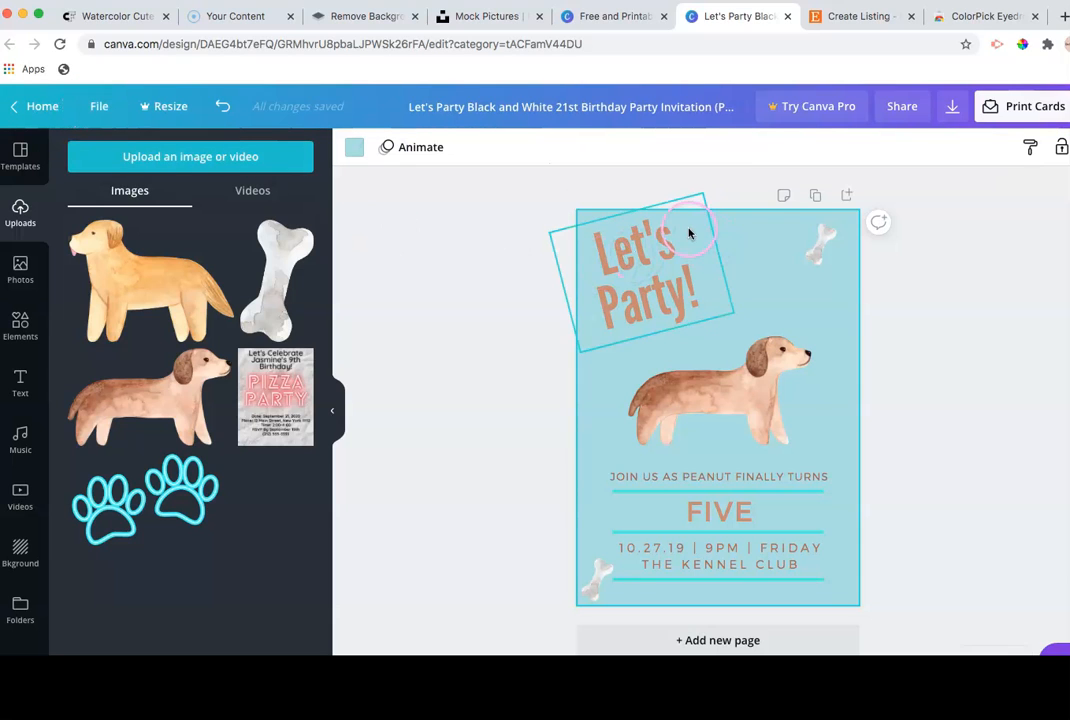
left_click(101, 107)
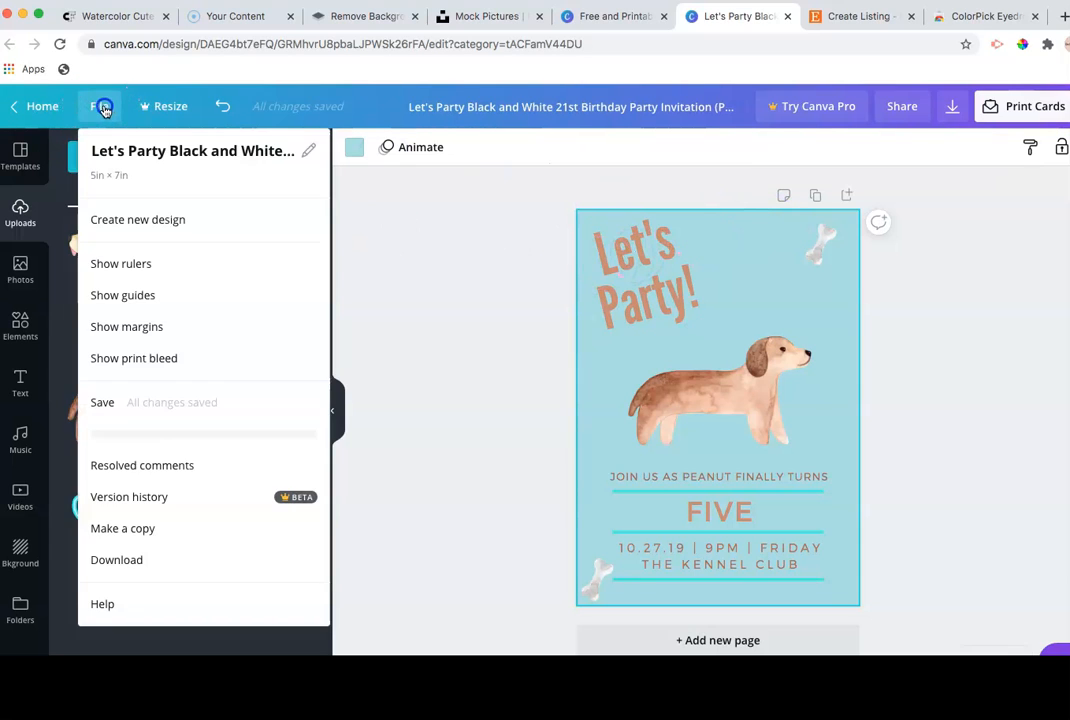
left_click(165, 106)
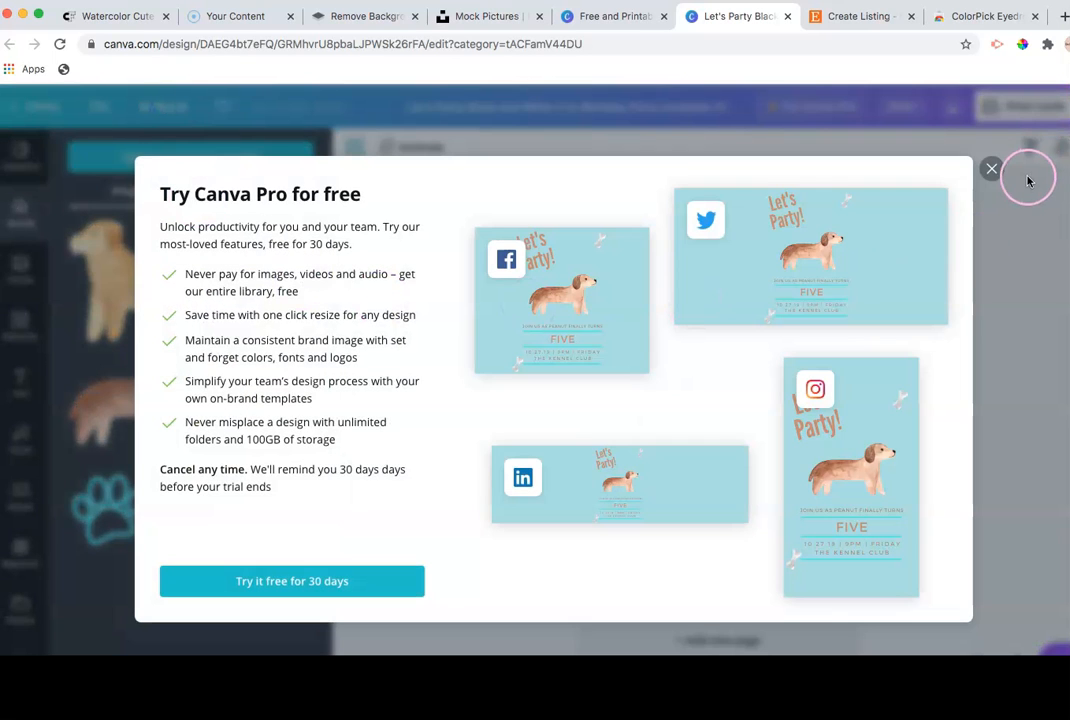
left_click(995, 178)
left_click(96, 107)
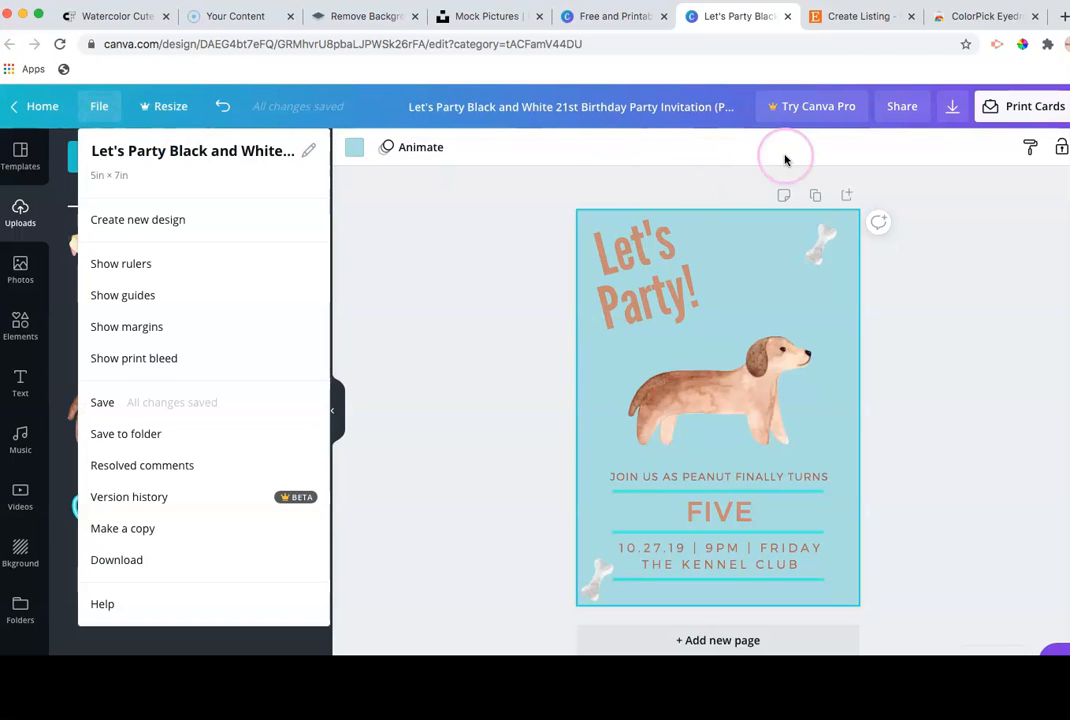
Step: Return to the Etsy listing and upload the Let's Party invitation JPG from Downloads as the primary photo
left_click(845, 17)
left_click(298, 362)
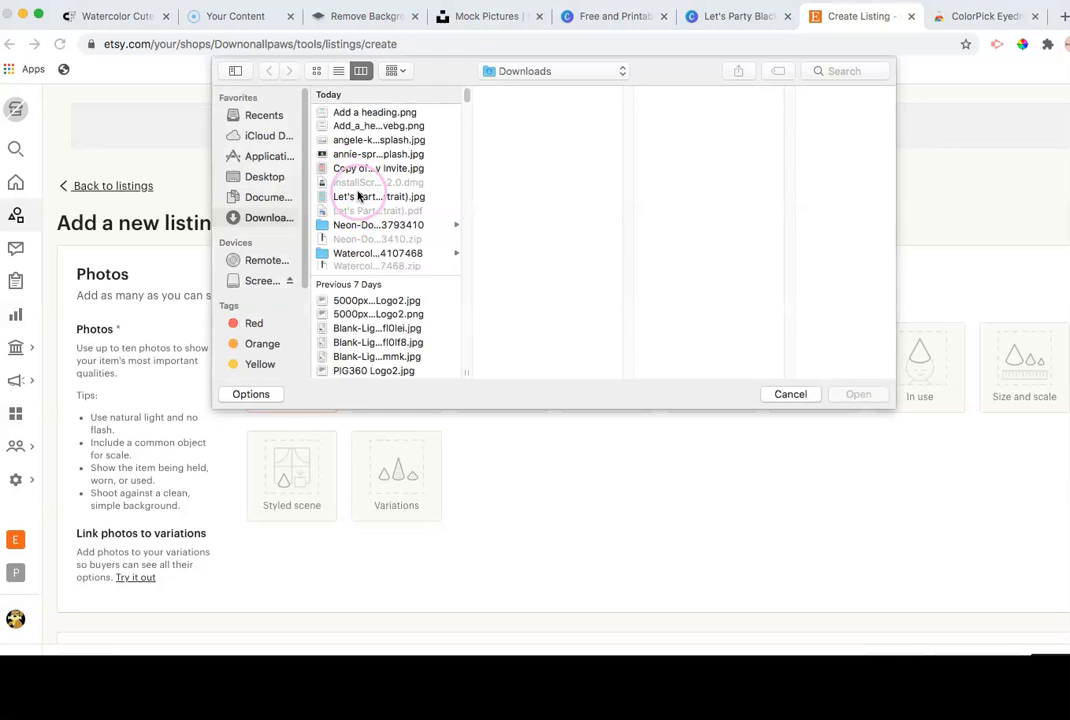
left_click(358, 196)
left_click(862, 392)
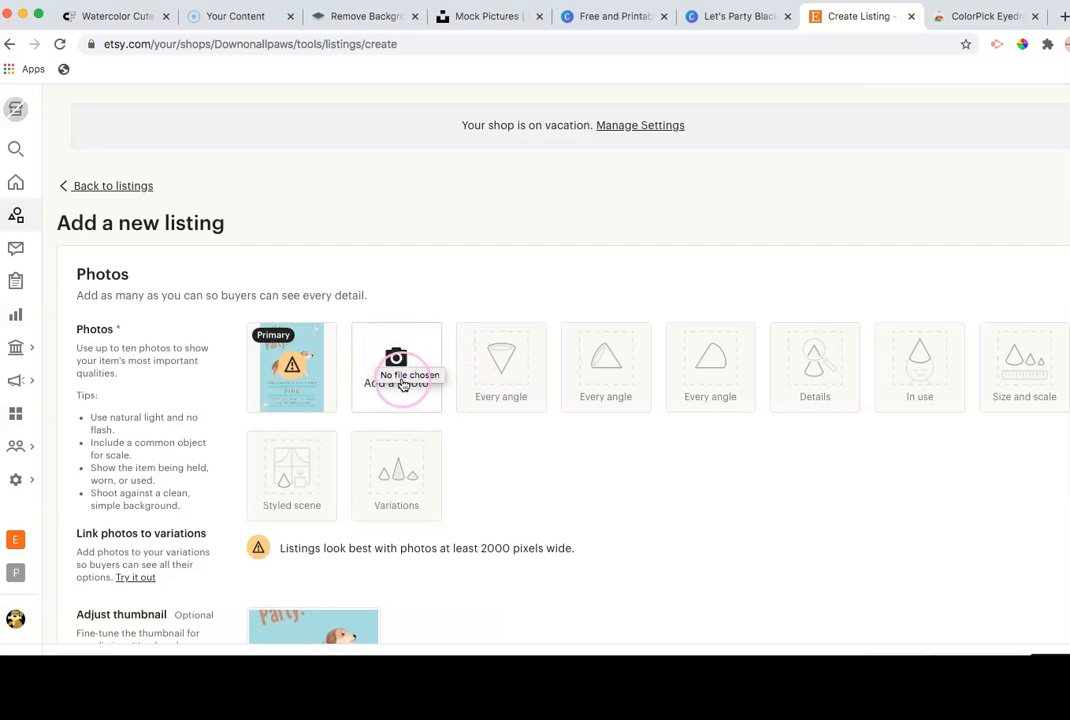
scroll(443, 430, "down", 2)
scroll(441, 428, "up", 1)
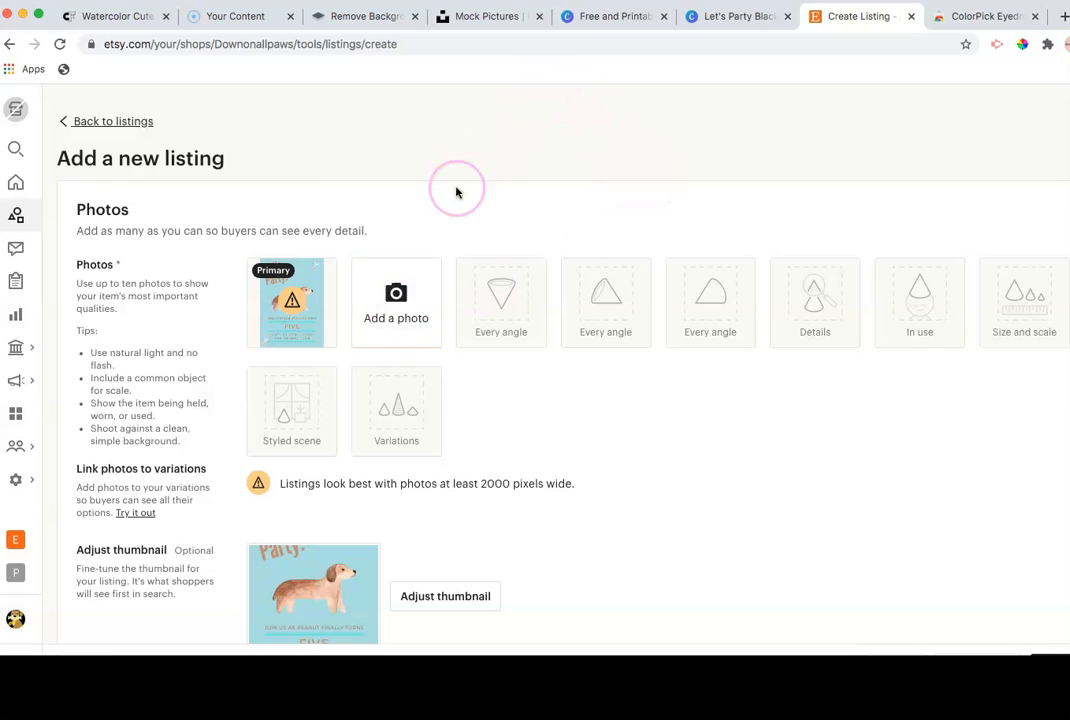
mouse_move(325, 298)
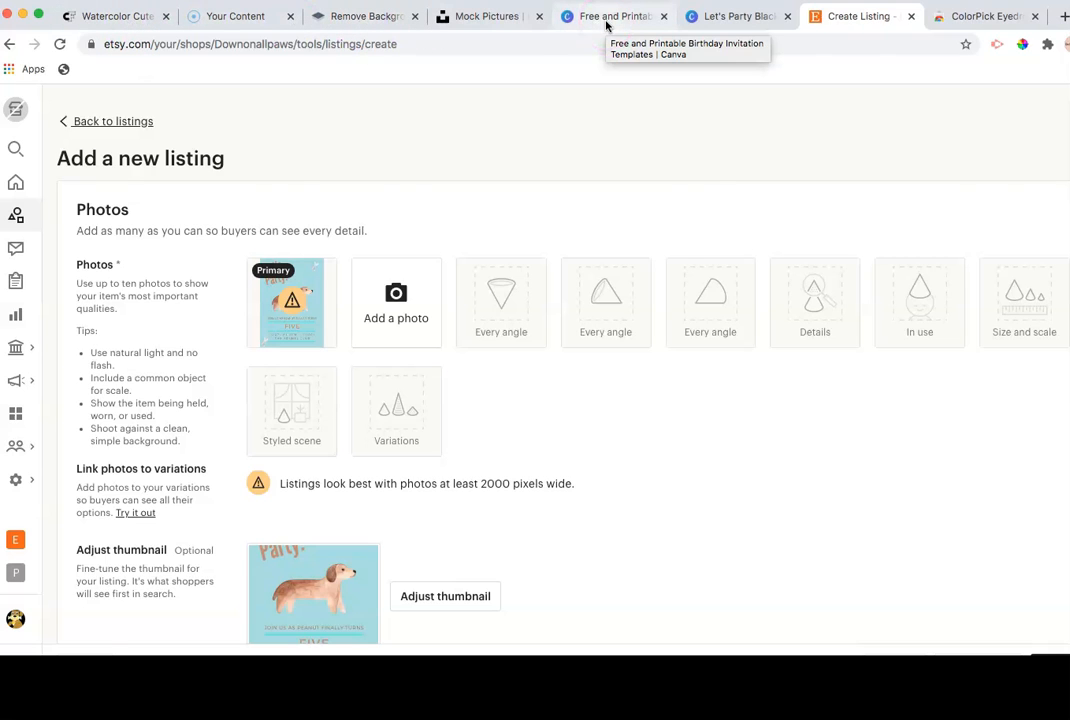
Step: Switch to the Unsplash mock results and download the photo of handwritten note cards between green leaves on dark wood
left_click(474, 18)
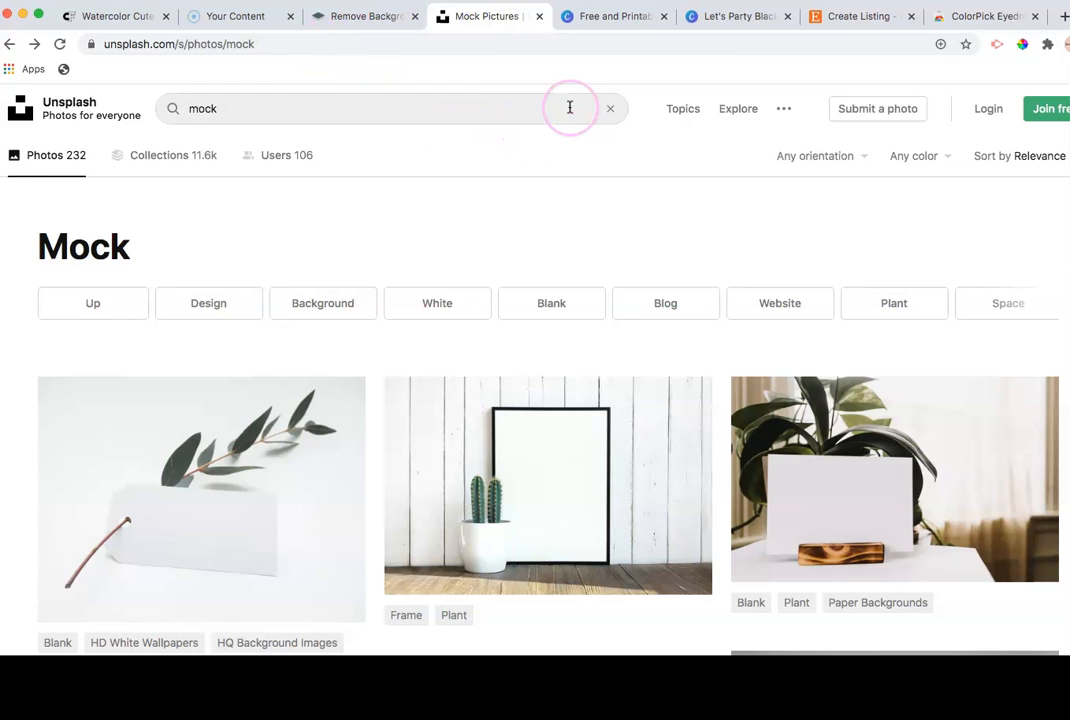
left_click(604, 304)
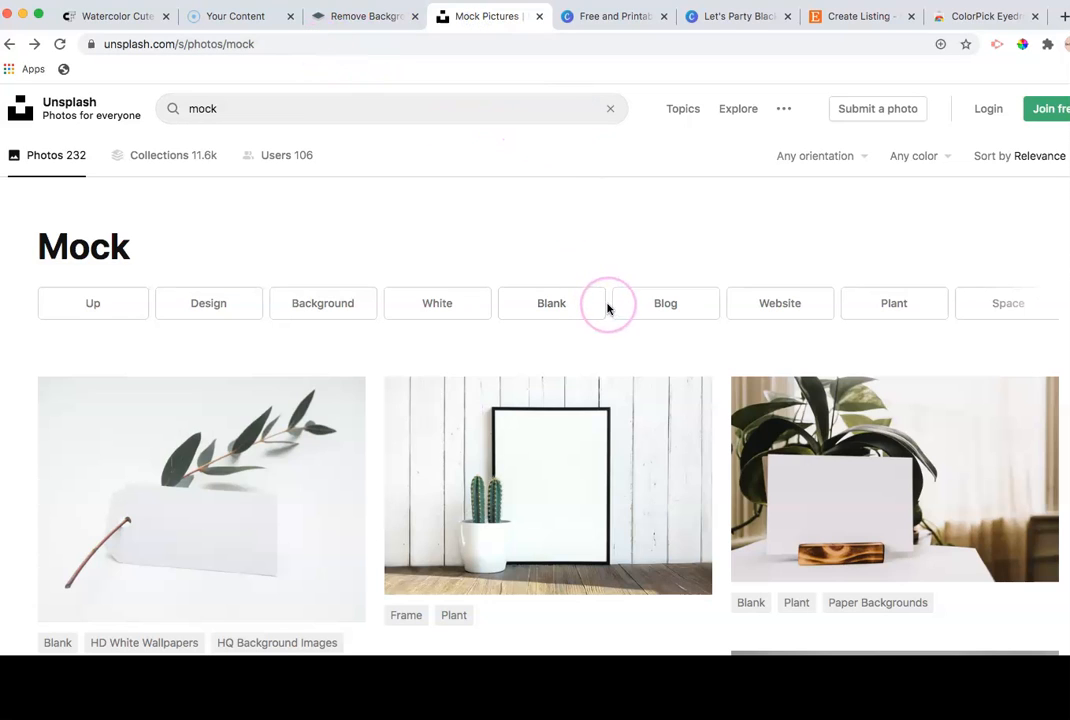
scroll(607, 308, "down", 3)
scroll(566, 224, "up", 2)
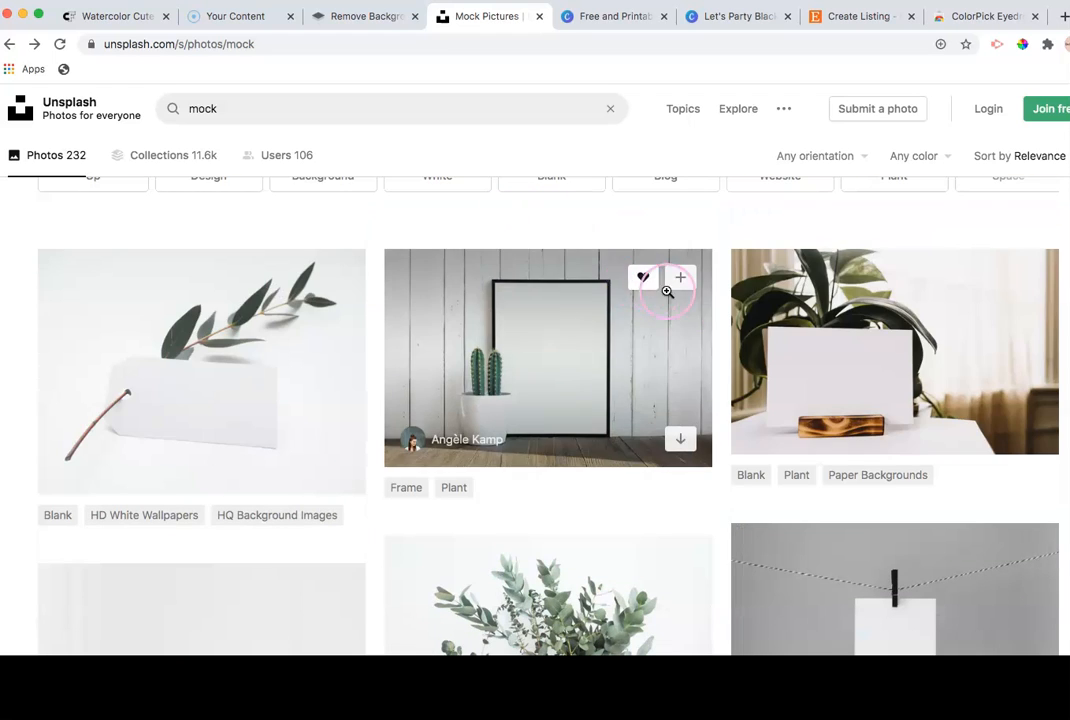
scroll(590, 310, "down", 7)
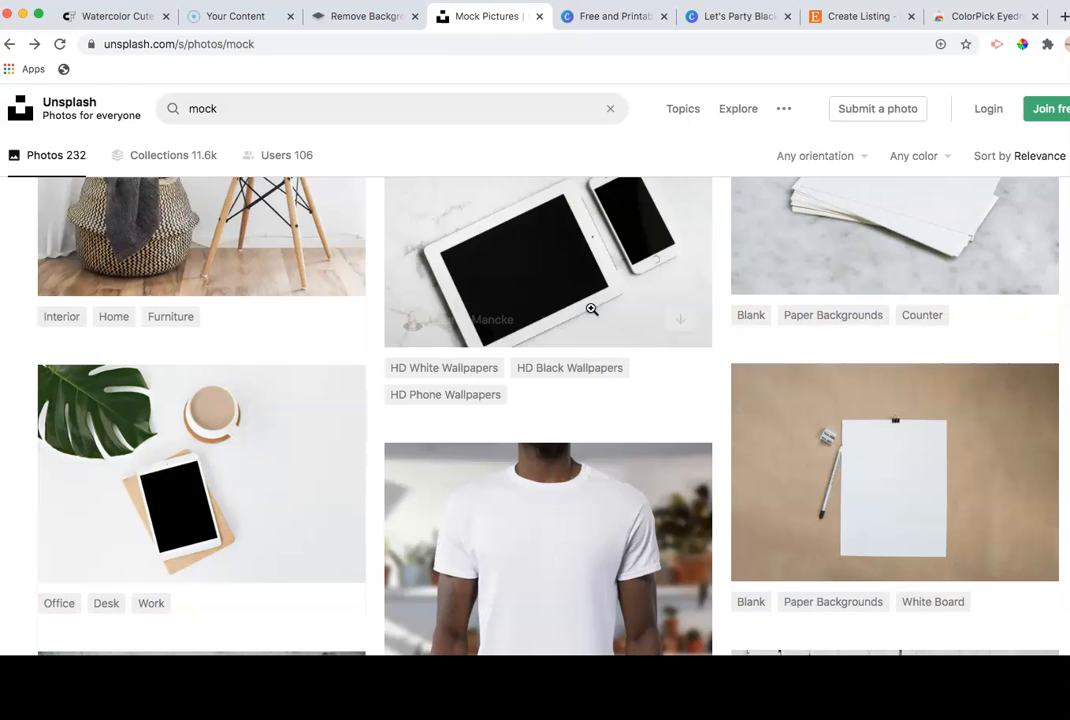
scroll(592, 310, "down", 3)
scroll(541, 323, "down", 1)
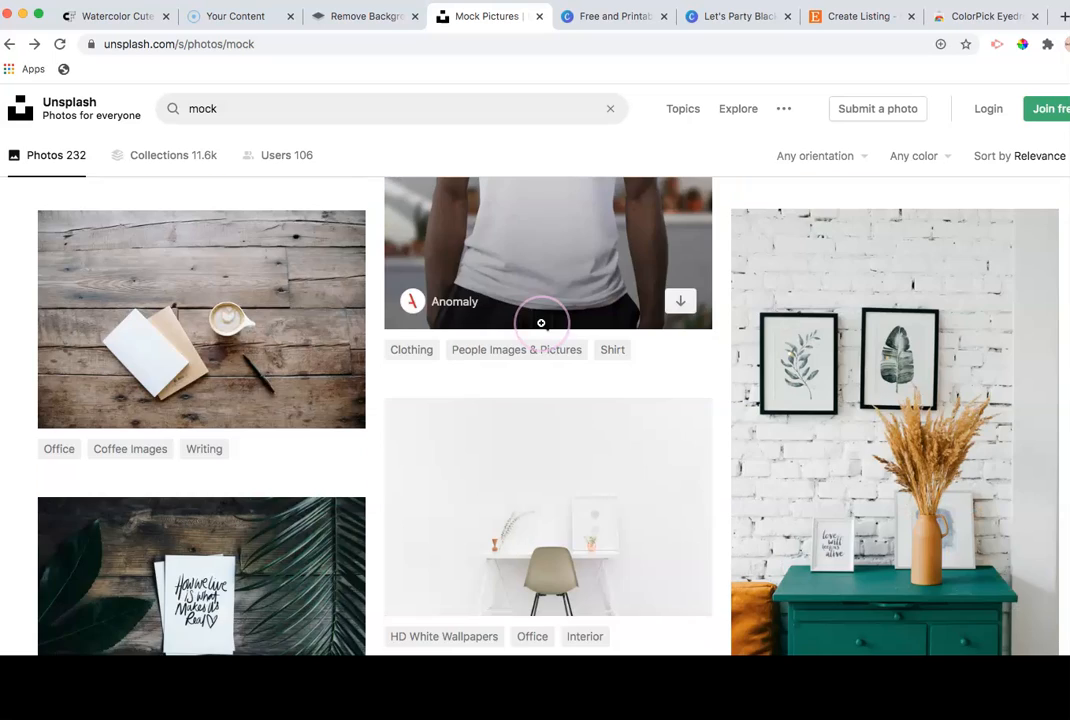
scroll(541, 323, "down", 3)
scroll(541, 325, "up", 2)
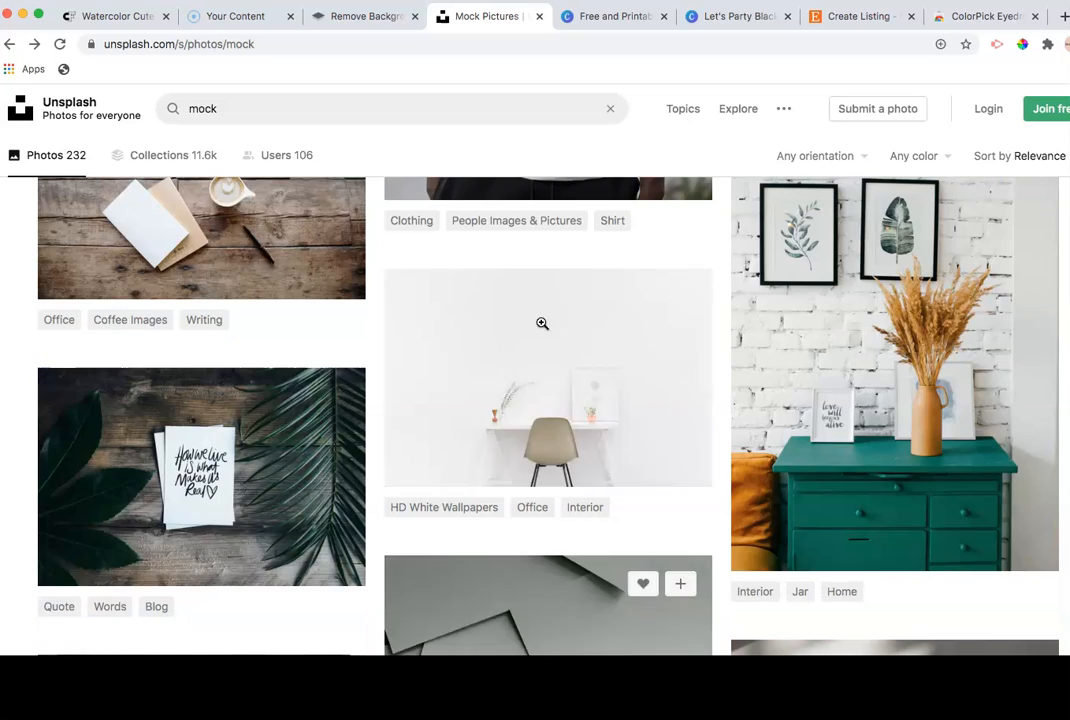
left_click(207, 425)
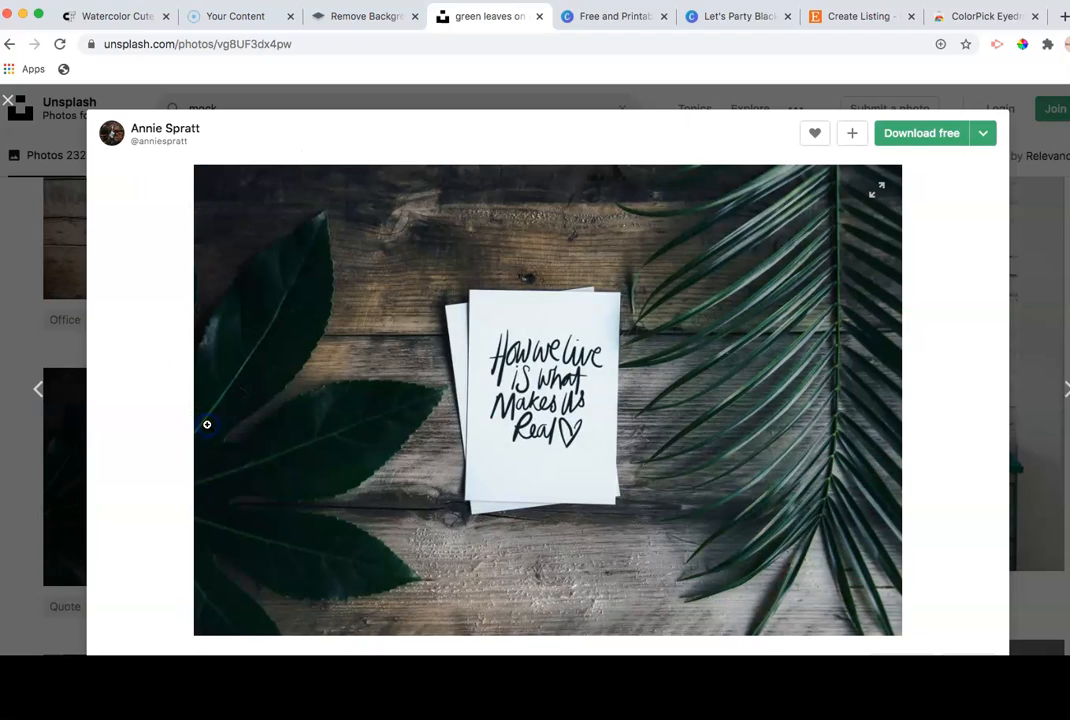
left_click(945, 134)
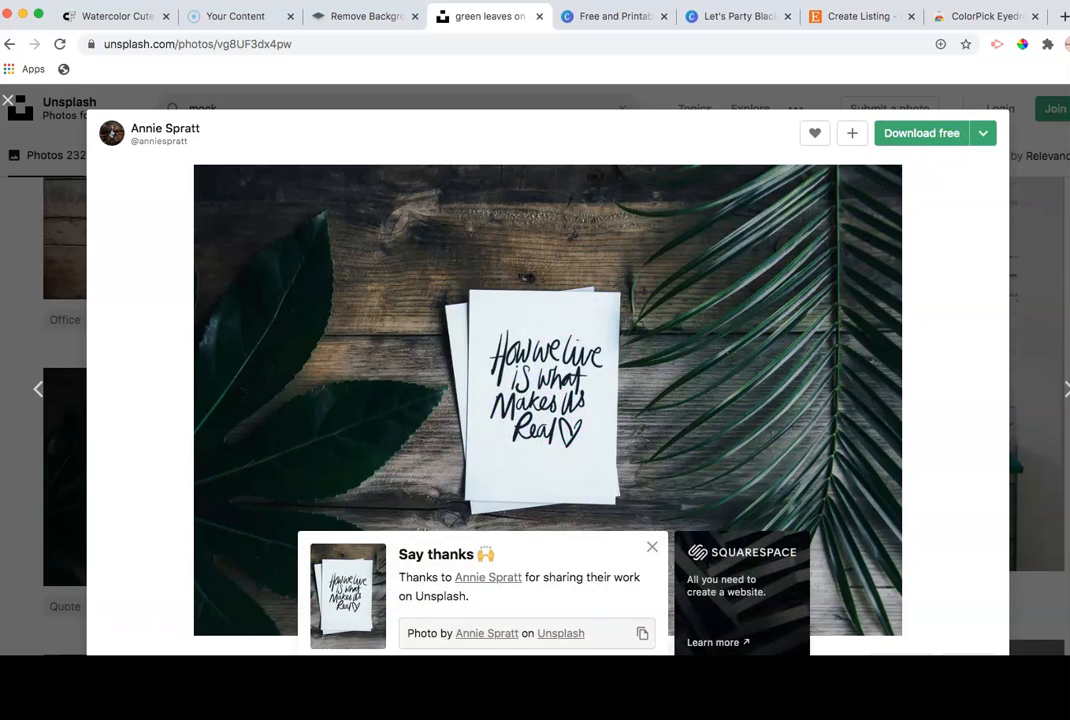
left_click(653, 546)
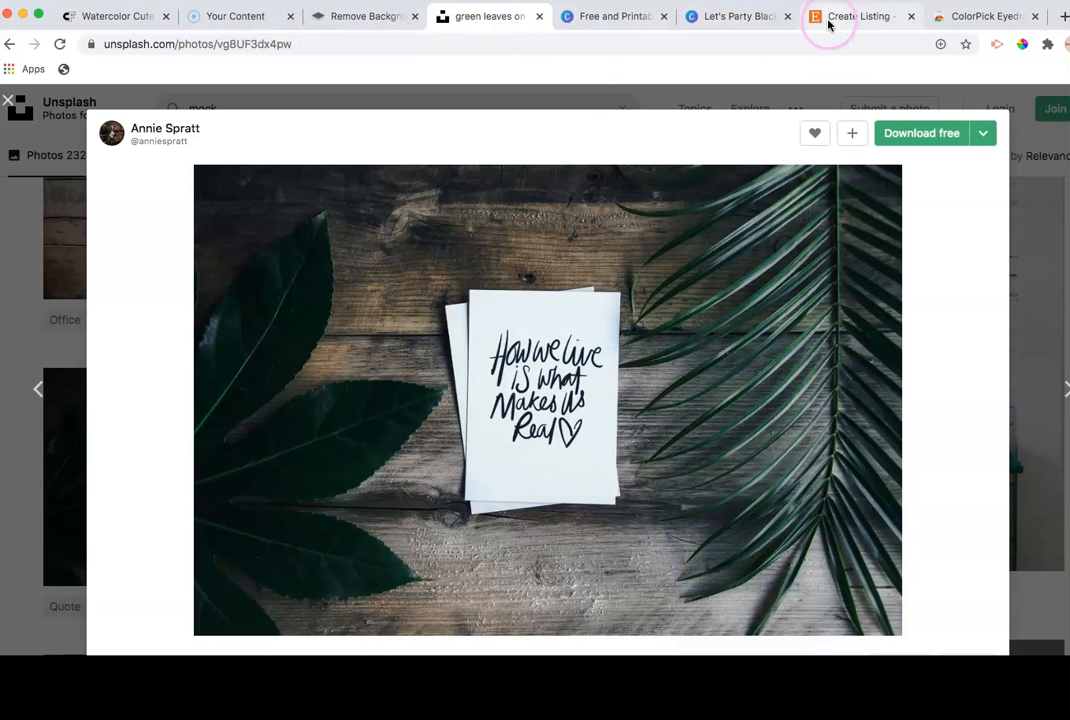
Step: Switch to Canva and create a new blank design with custom dimensions of 4000 × 4000 px
left_click(716, 18)
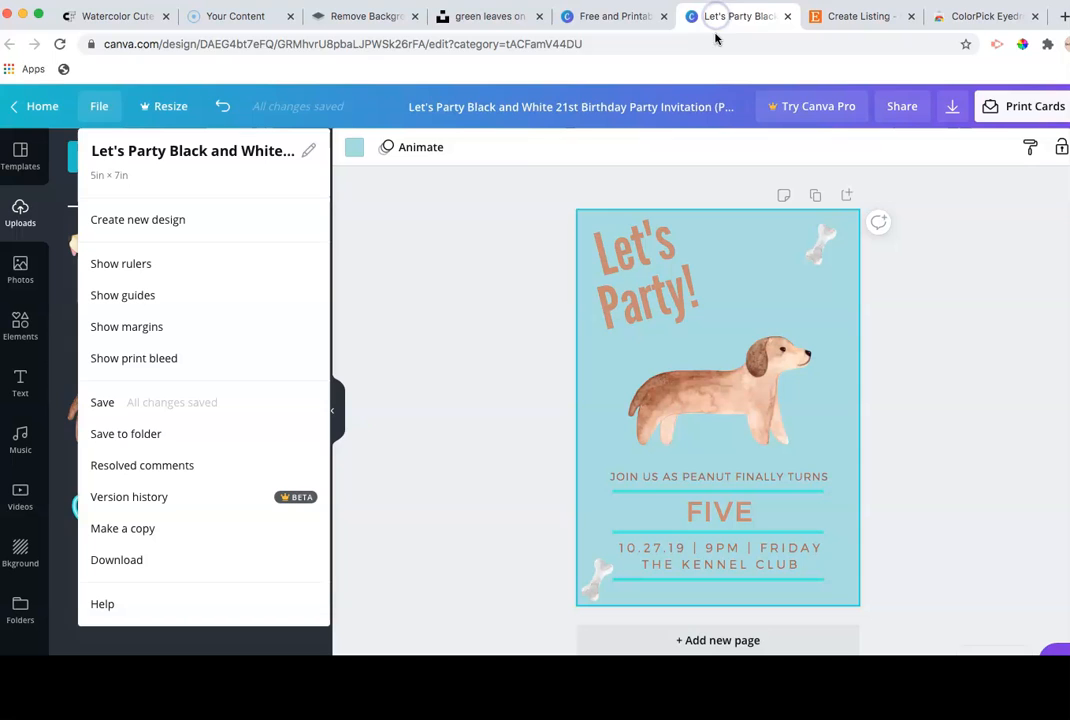
left_click(44, 108)
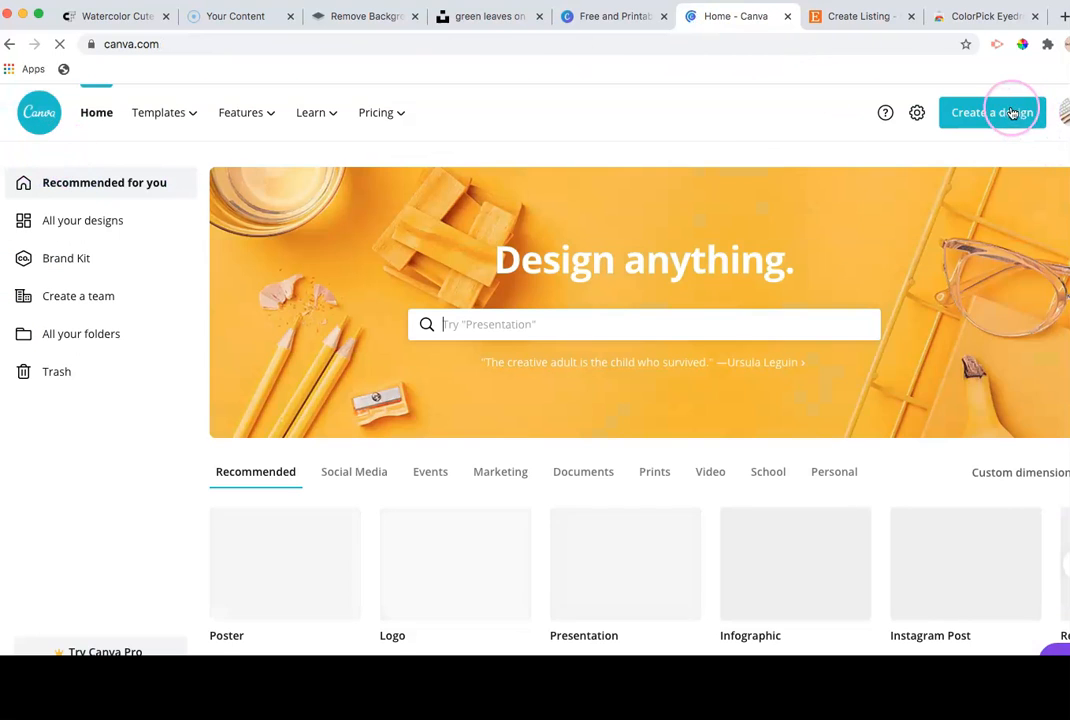
left_click(1013, 113)
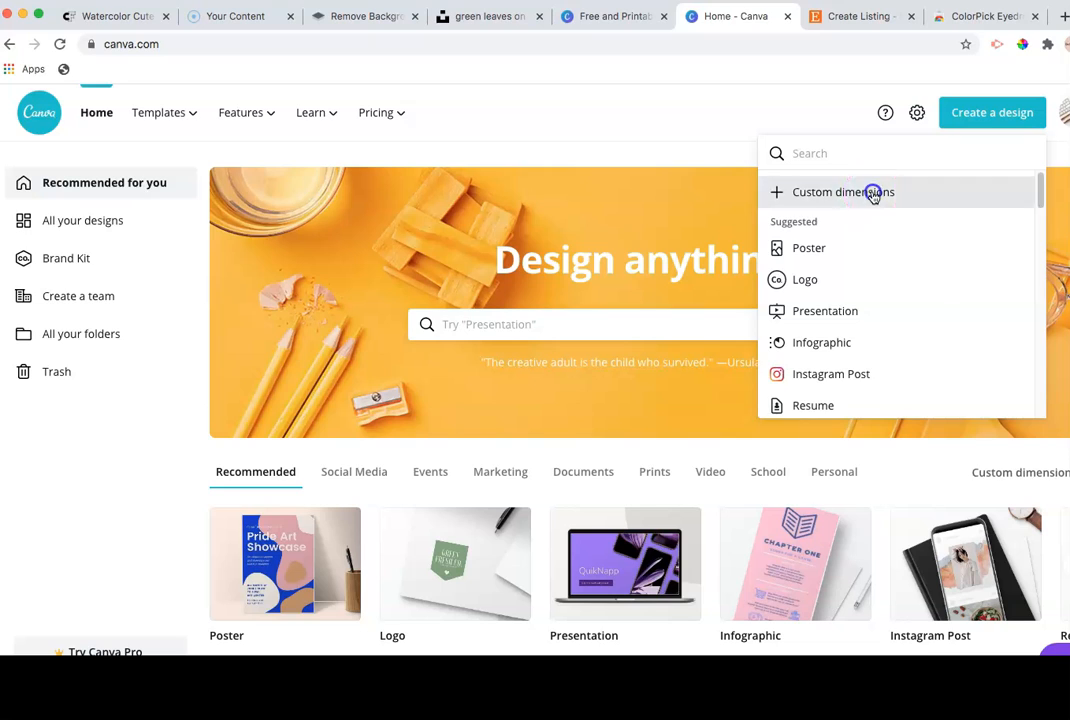
left_click(873, 193)
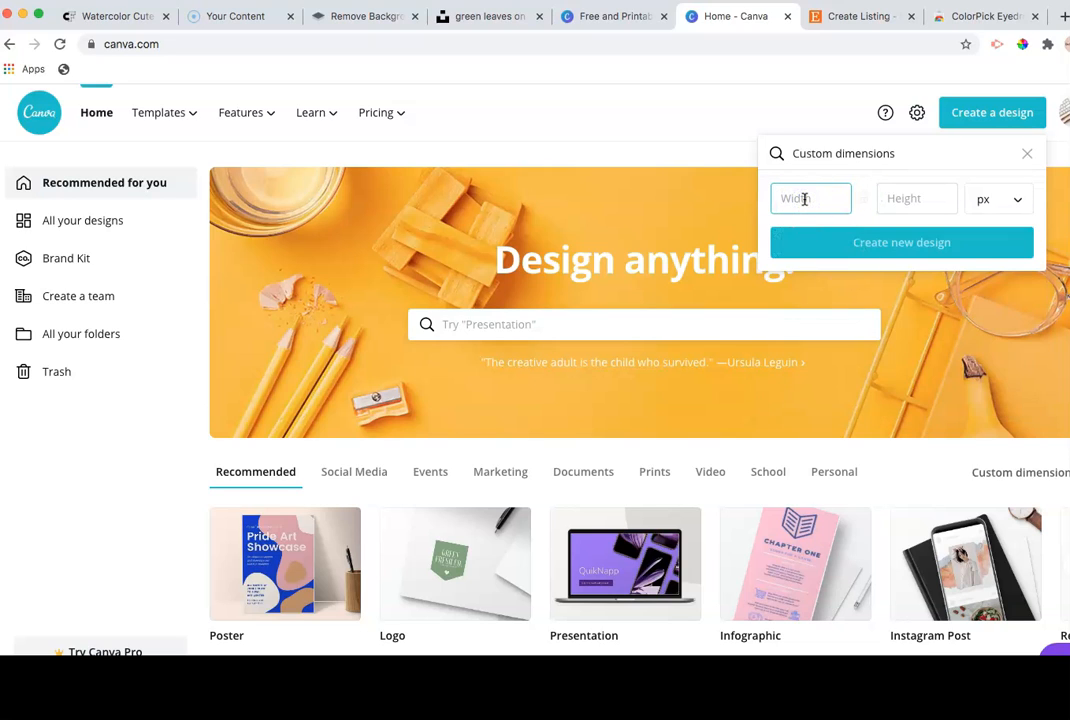
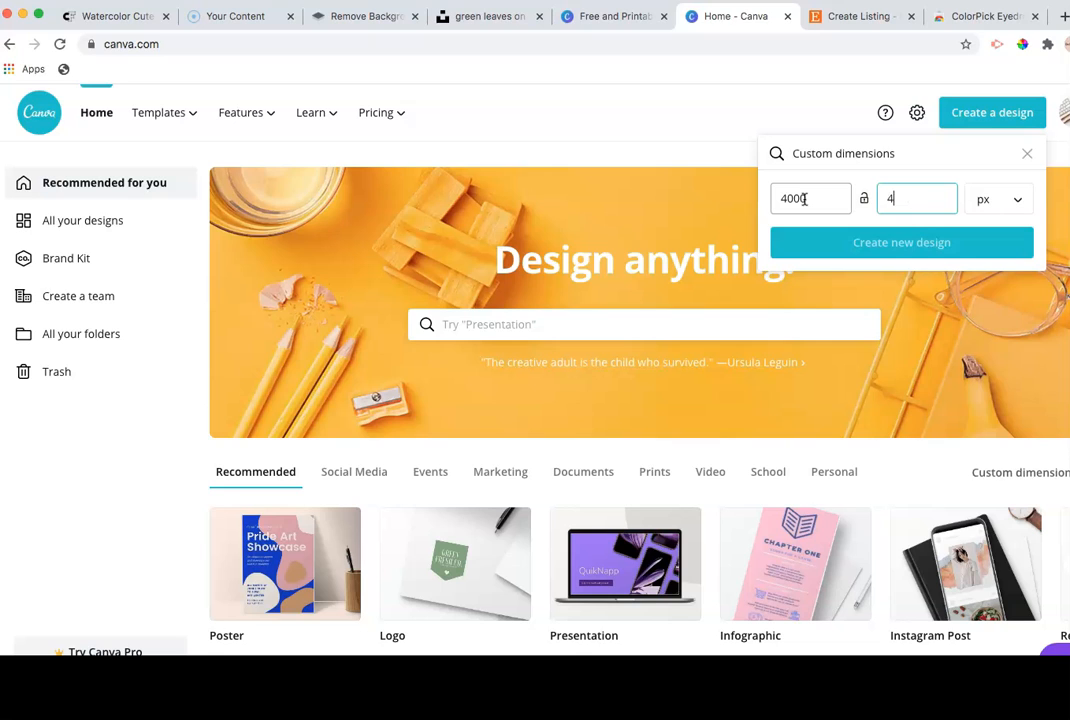
left_click(950, 243)
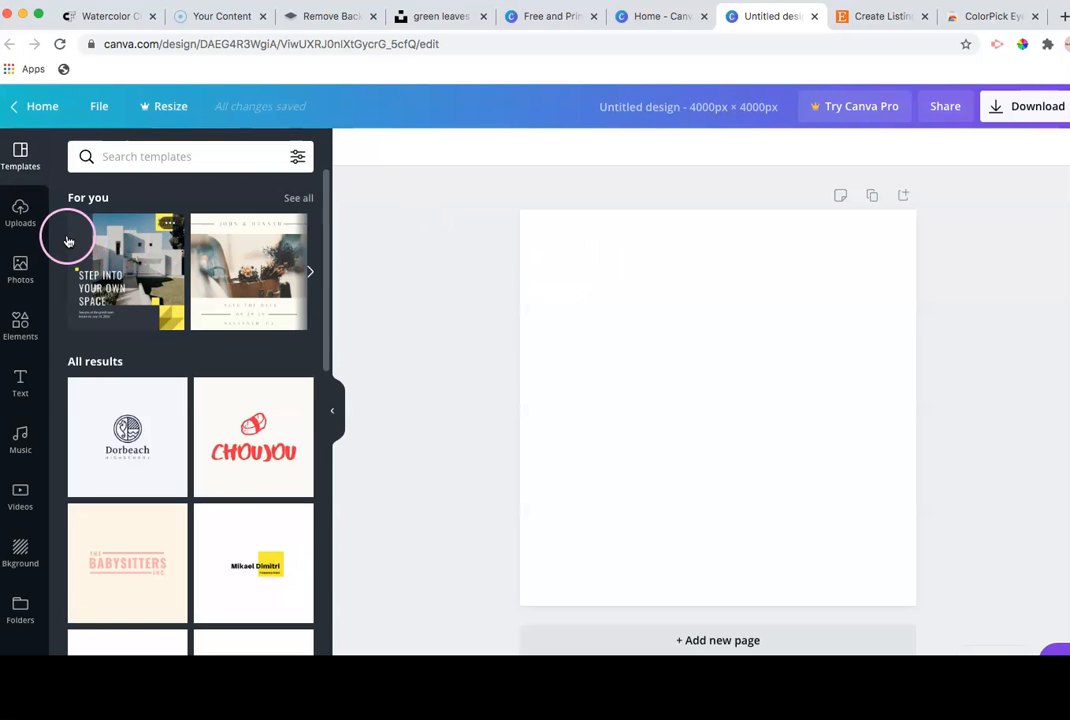
Step: Upload the downloaded note-card photo and place it as the full background of the blank page
left_click(20, 212)
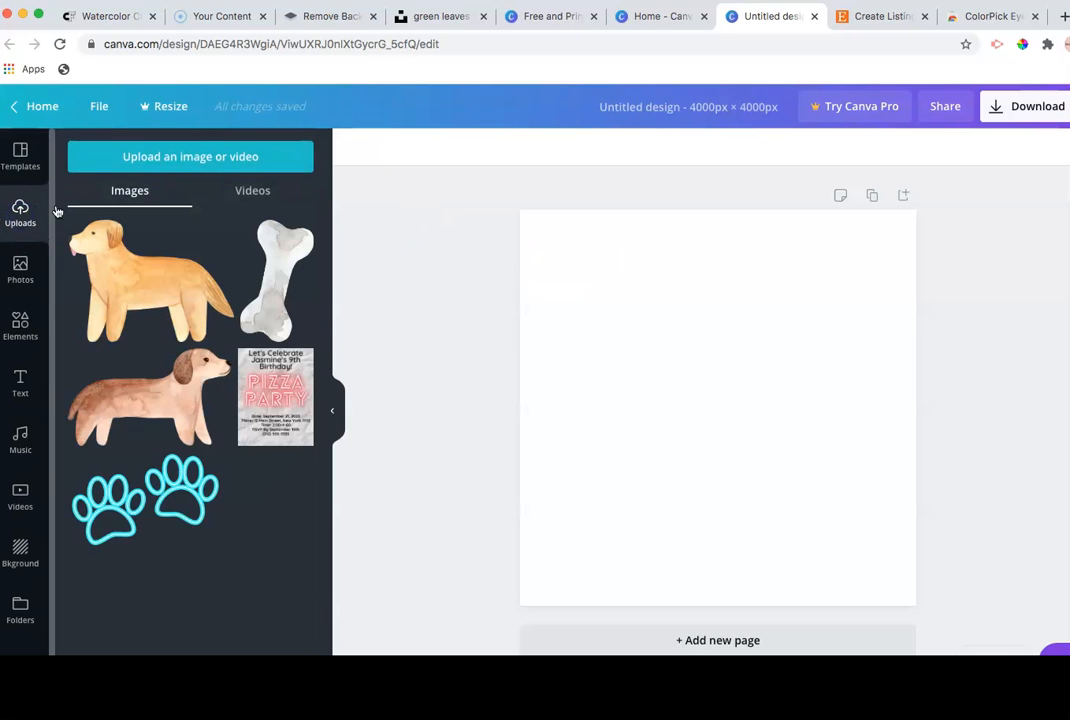
left_click(138, 165)
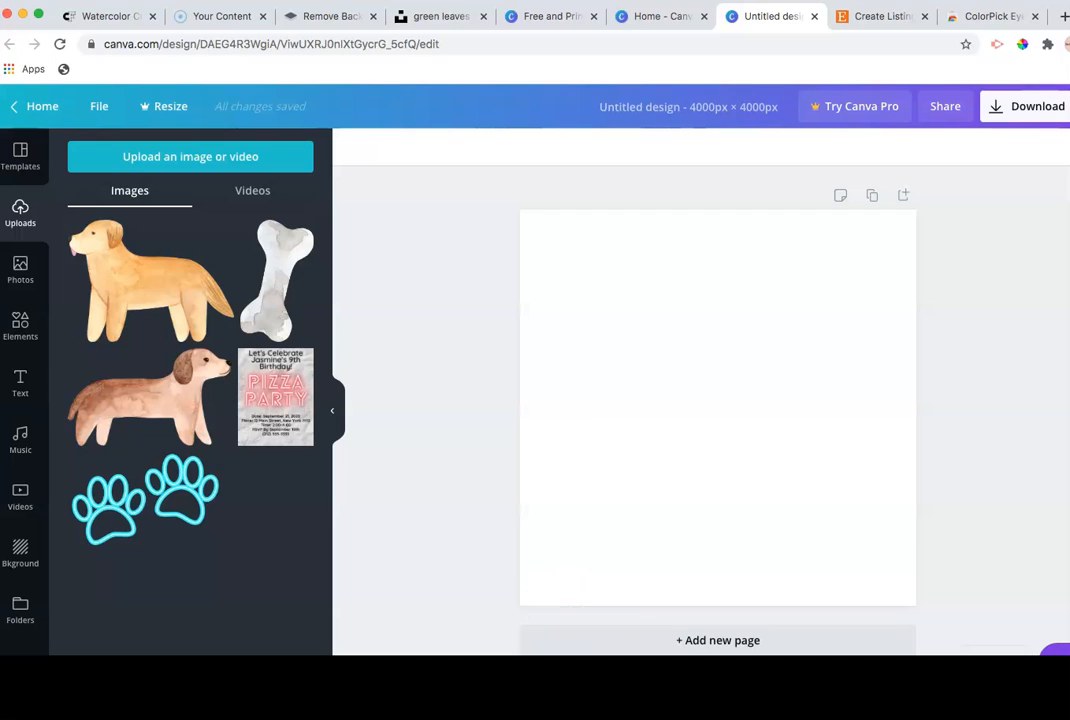
left_click_drag(470, 450, 148, 264)
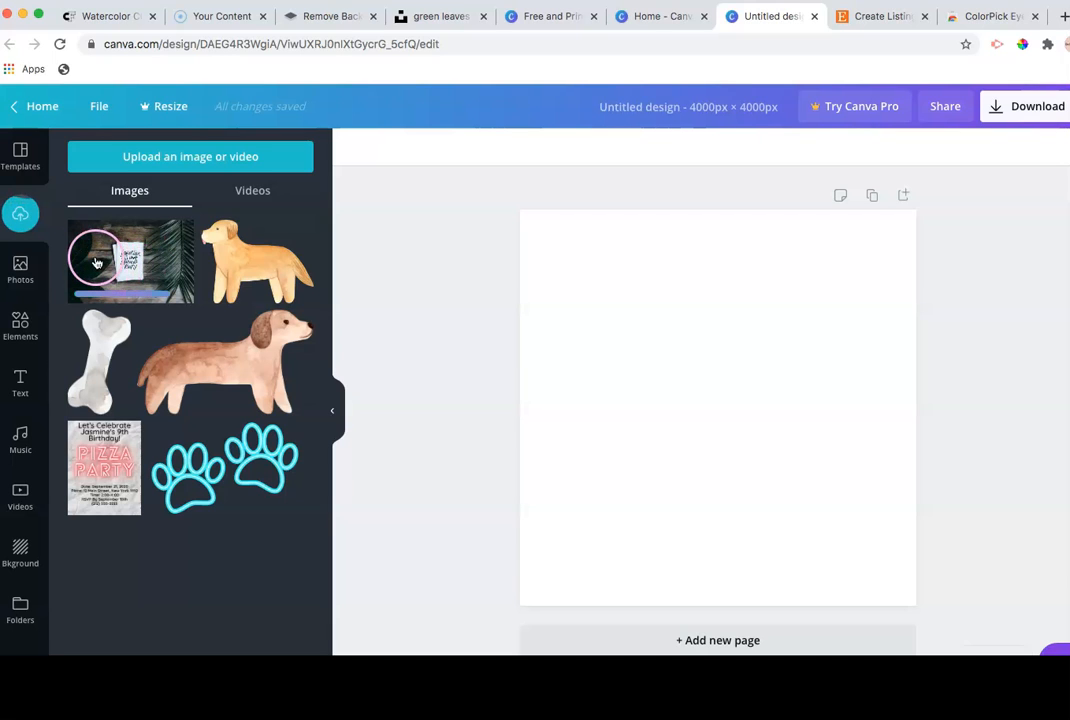
left_click_drag(97, 261, 545, 298)
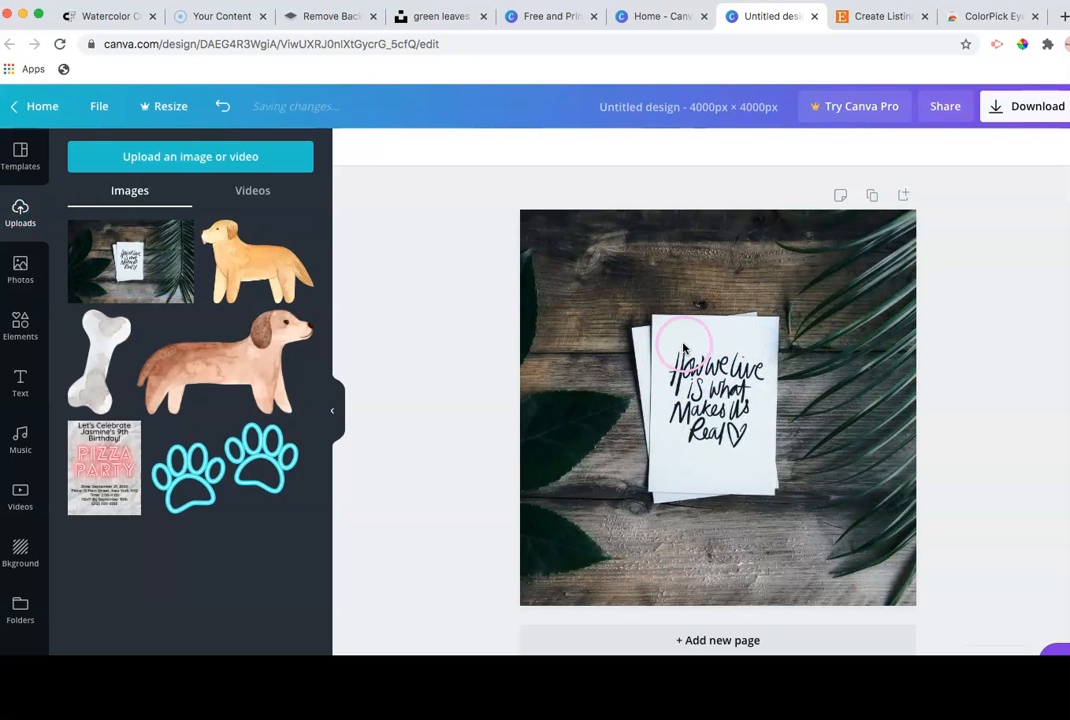
Step: Upload the Let's Party invitation JPG from Downloads and place it over the white card in the background photo
left_click(156, 160)
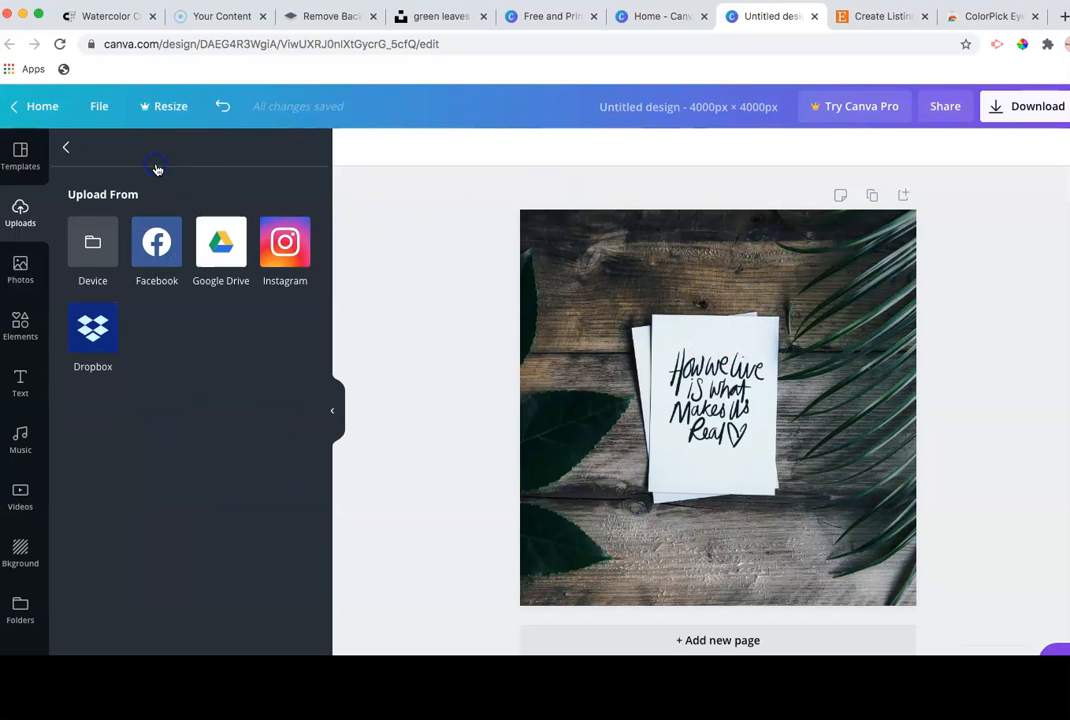
left_click(93, 243)
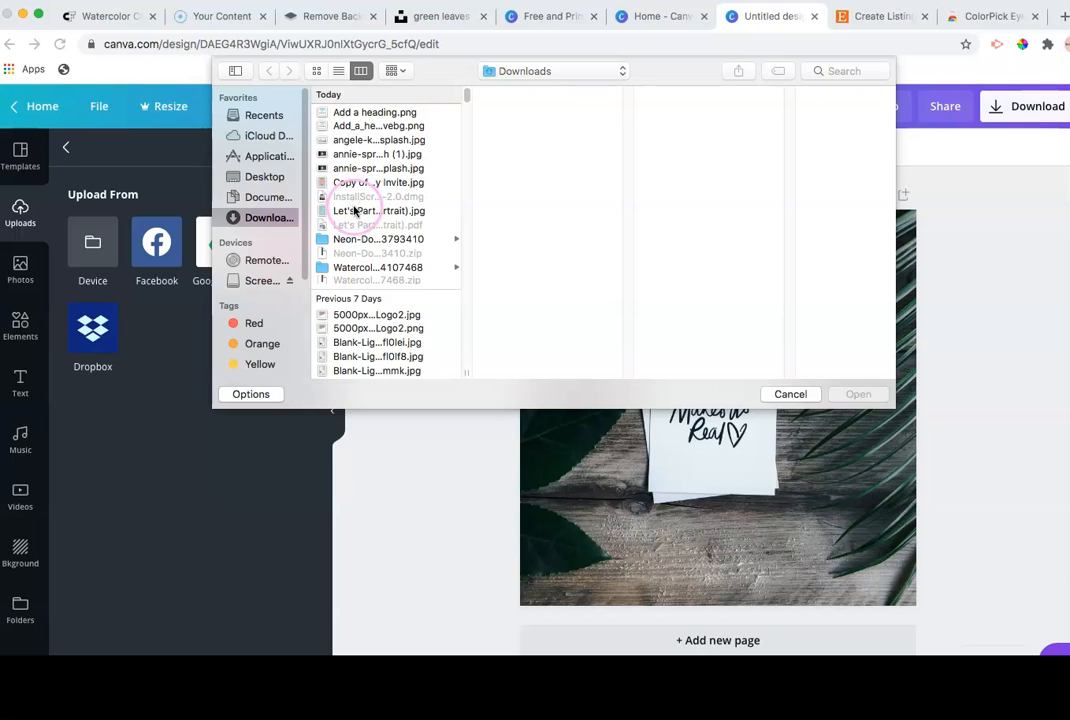
left_click(355, 211)
left_click(855, 393)
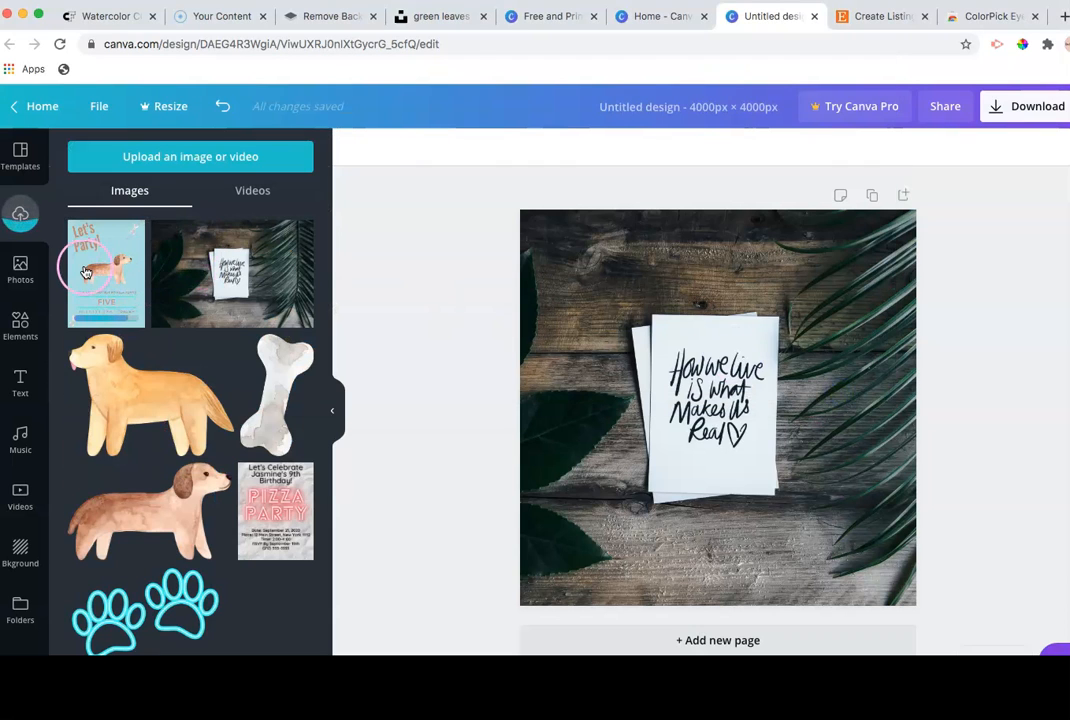
left_click_drag(86, 270, 655, 321)
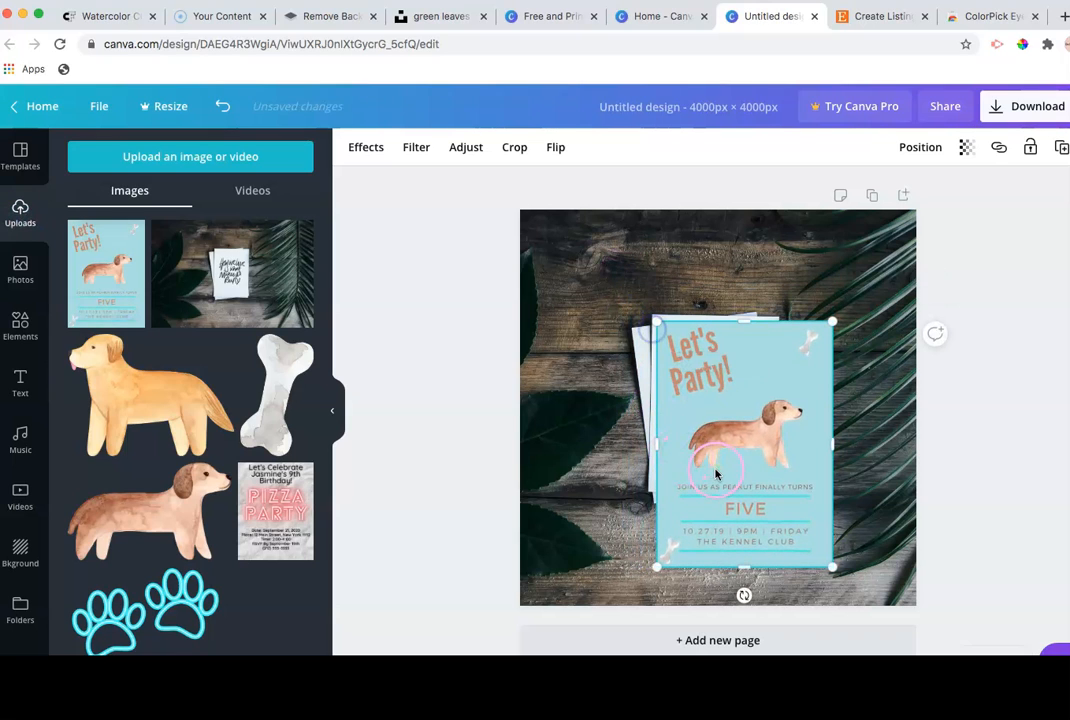
Step: Resize, slightly rotate and reposition the Let's Party invitation so it covers the top white card in the background photo
left_click_drag(832, 570, 747, 502)
left_click_drag(696, 474, 692, 468)
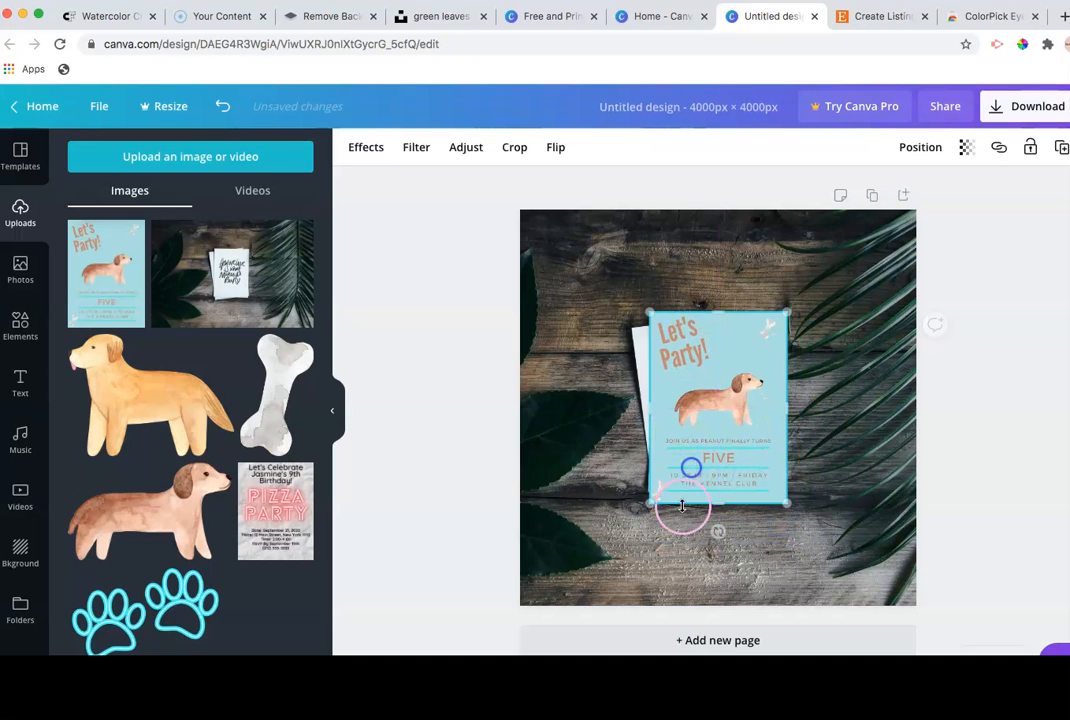
left_click_drag(719, 532, 715, 531)
left_click(836, 432)
left_click_drag(712, 375, 698, 378)
mouse_move(717, 510)
left_mouse_down()
mouse_move(726, 485)
mouse_move(719, 520)
mouse_move(722, 510)
left_mouse_up()
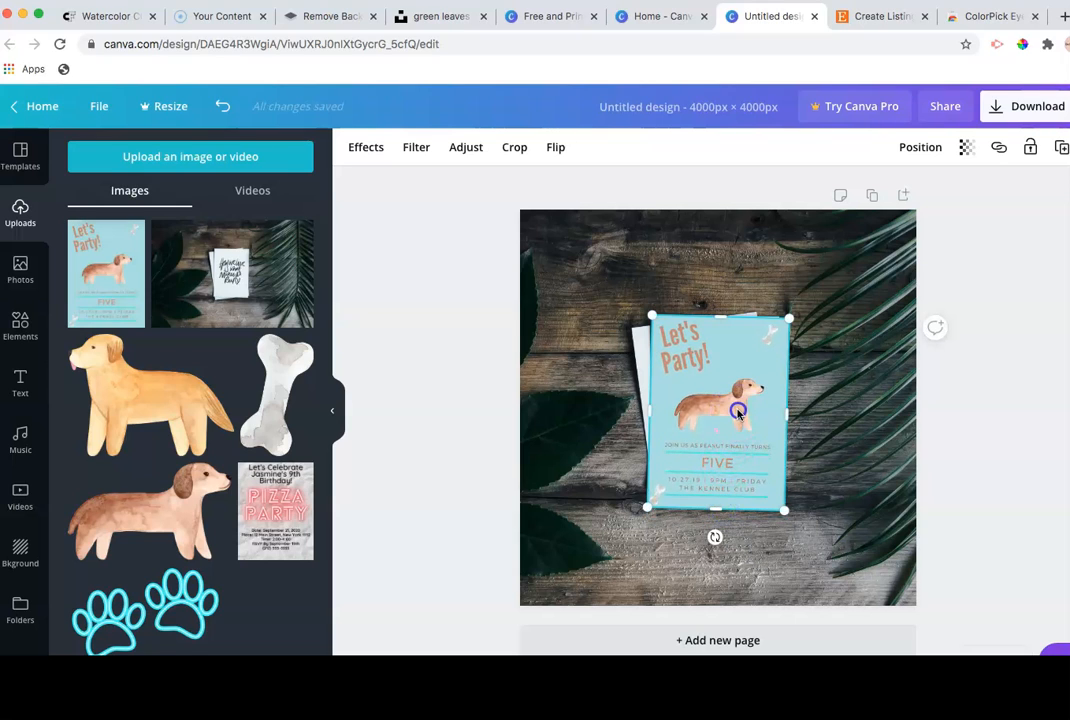
left_click_drag(737, 410, 737, 409)
left_click(843, 470)
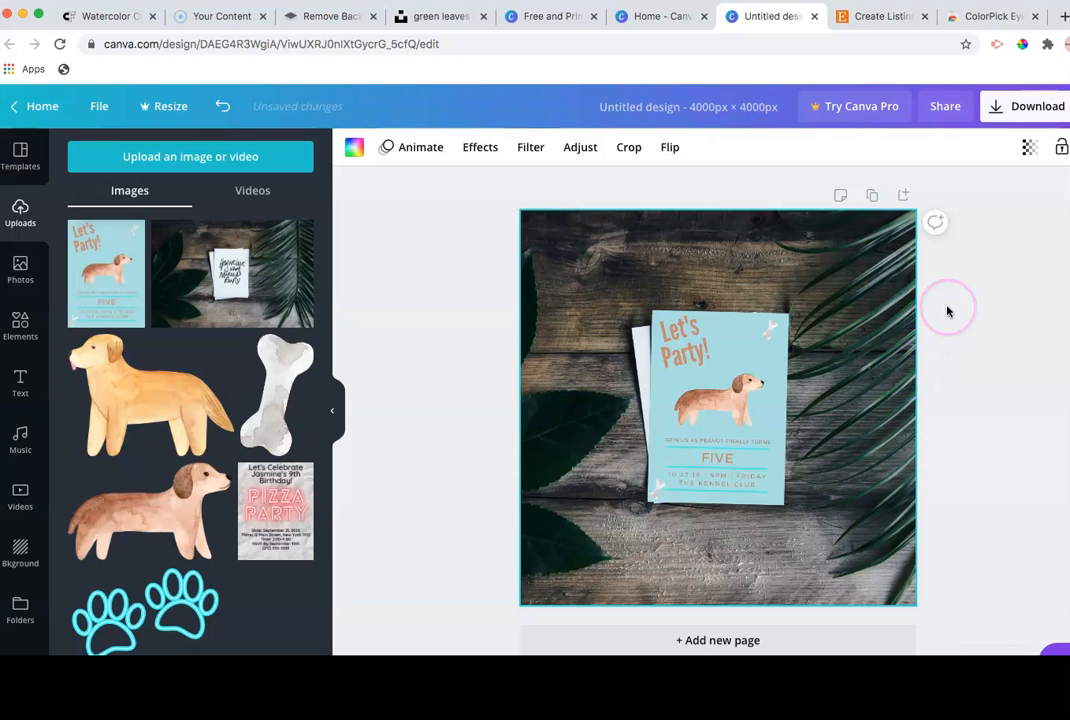
Step: Download the finished mockup design as a JPG file
left_click(993, 108)
left_click(922, 216)
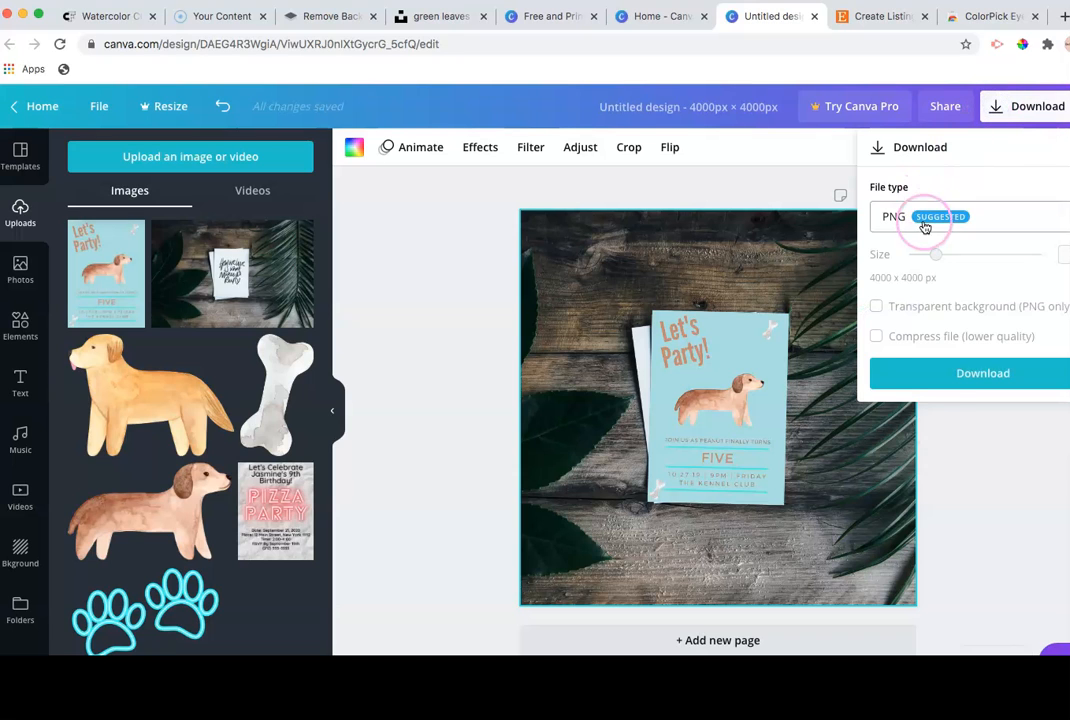
left_click(910, 267)
left_click(941, 376)
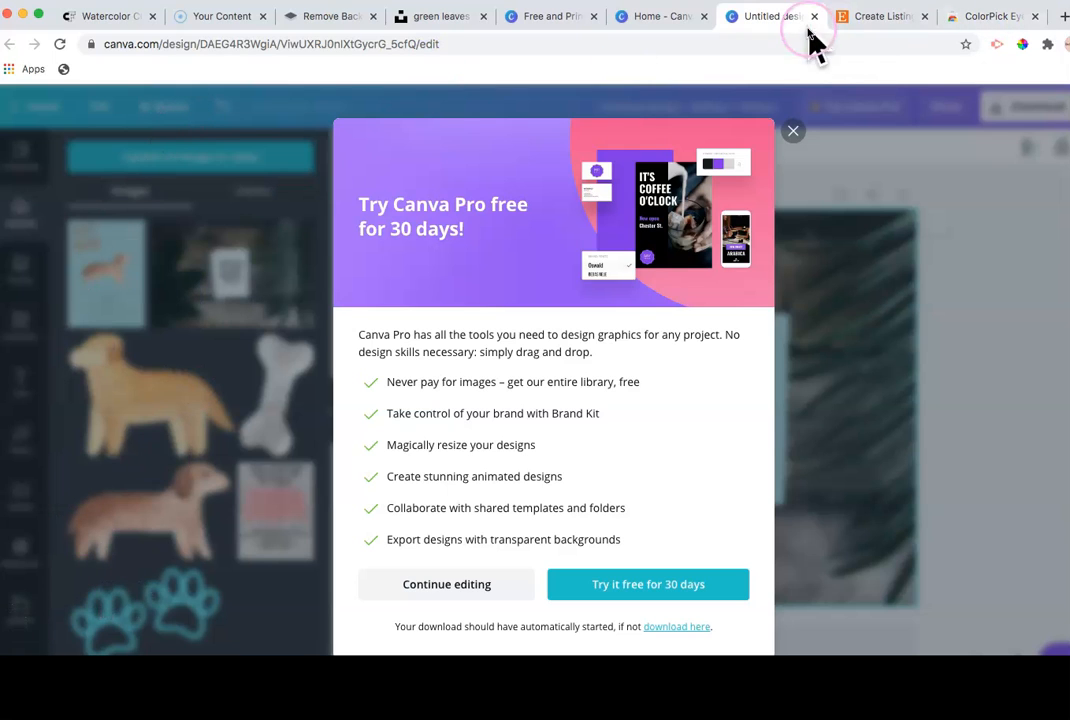
Step: Switch to the Etsy listing and add Untitled design.jpg from Downloads as the second listing photo
left_click(873, 24)
left_click(395, 310)
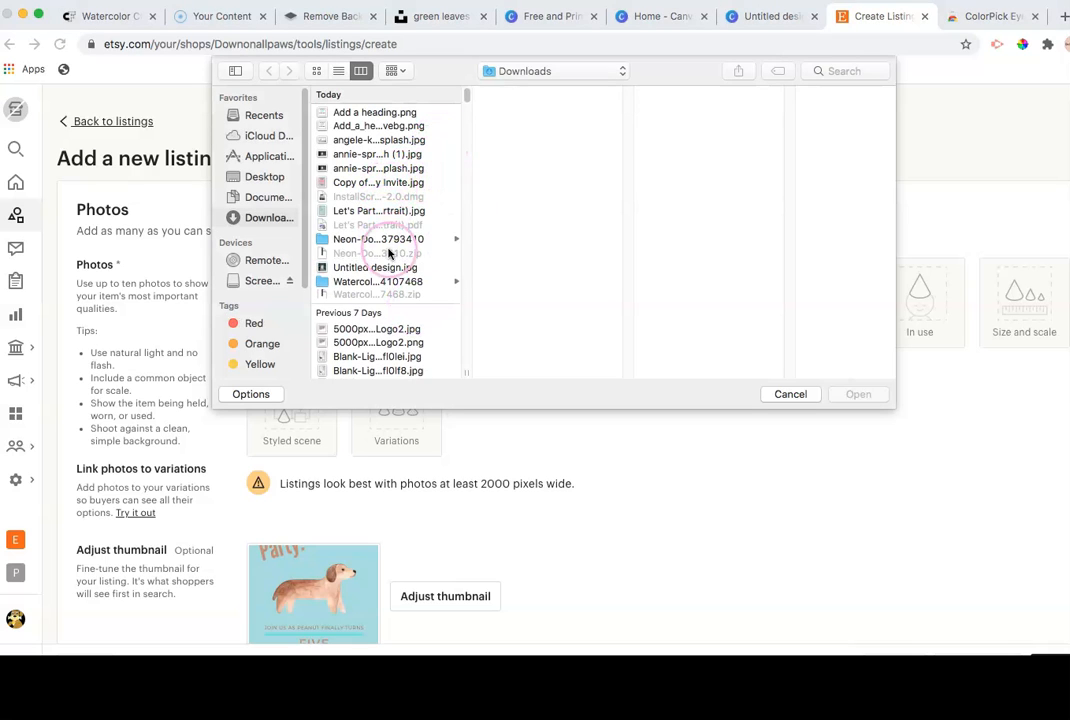
left_click(400, 268)
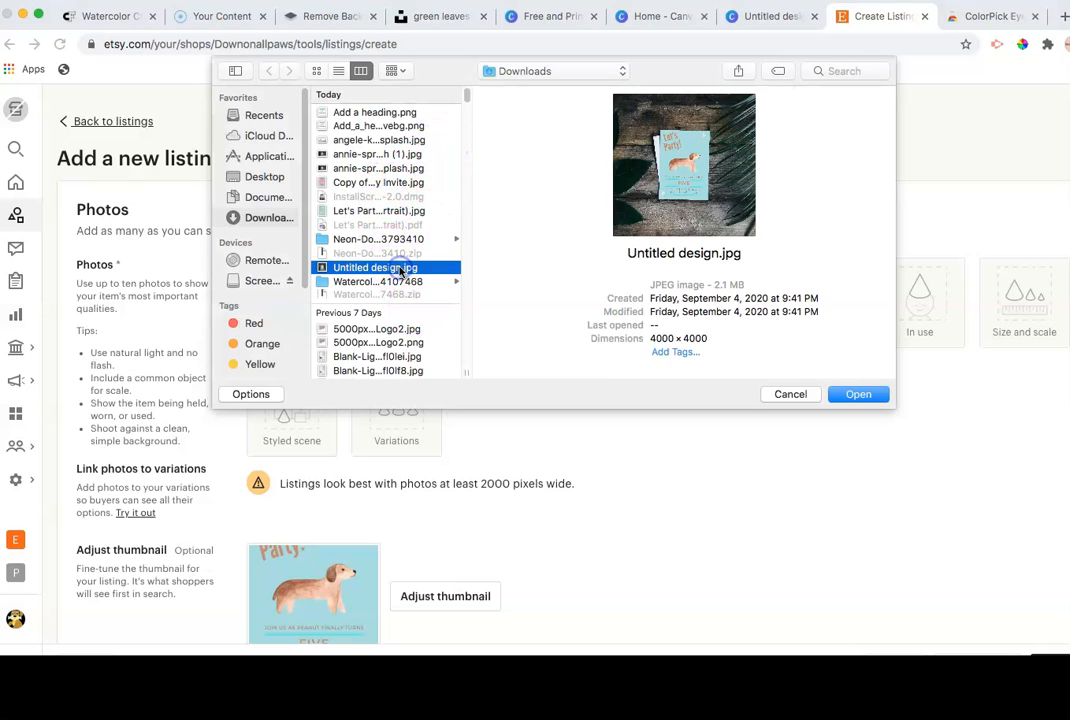
left_click(880, 393)
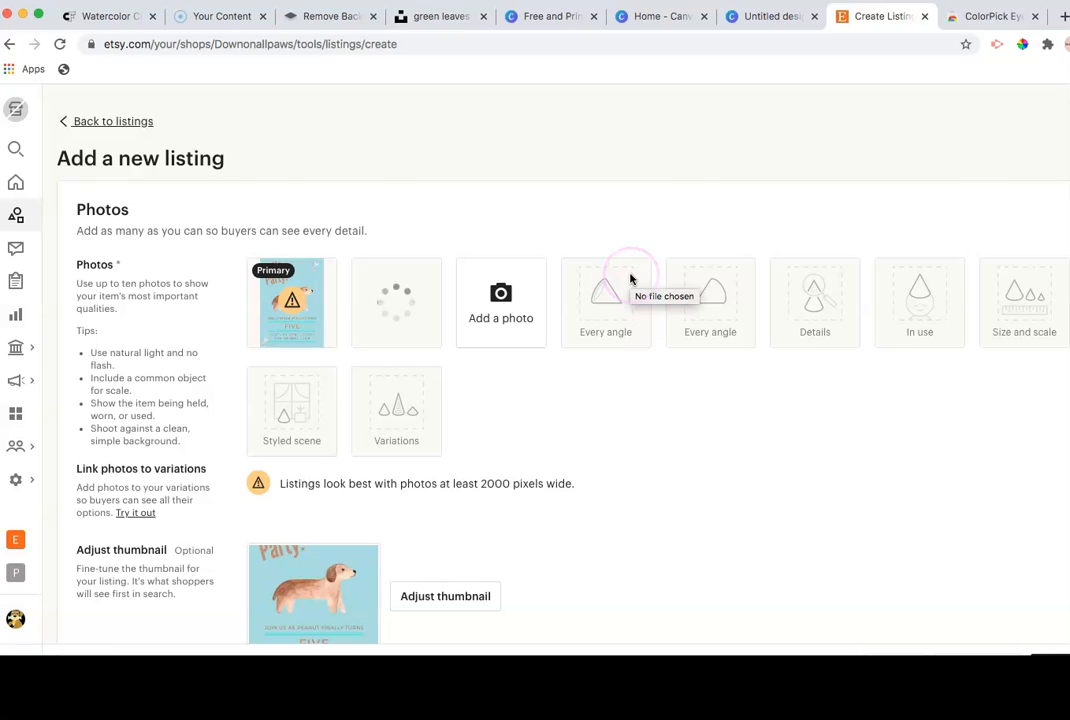
Step: Check the mockup photo's crop view and the listing's thumbnail adjustment without changing either
mouse_move(391, 286)
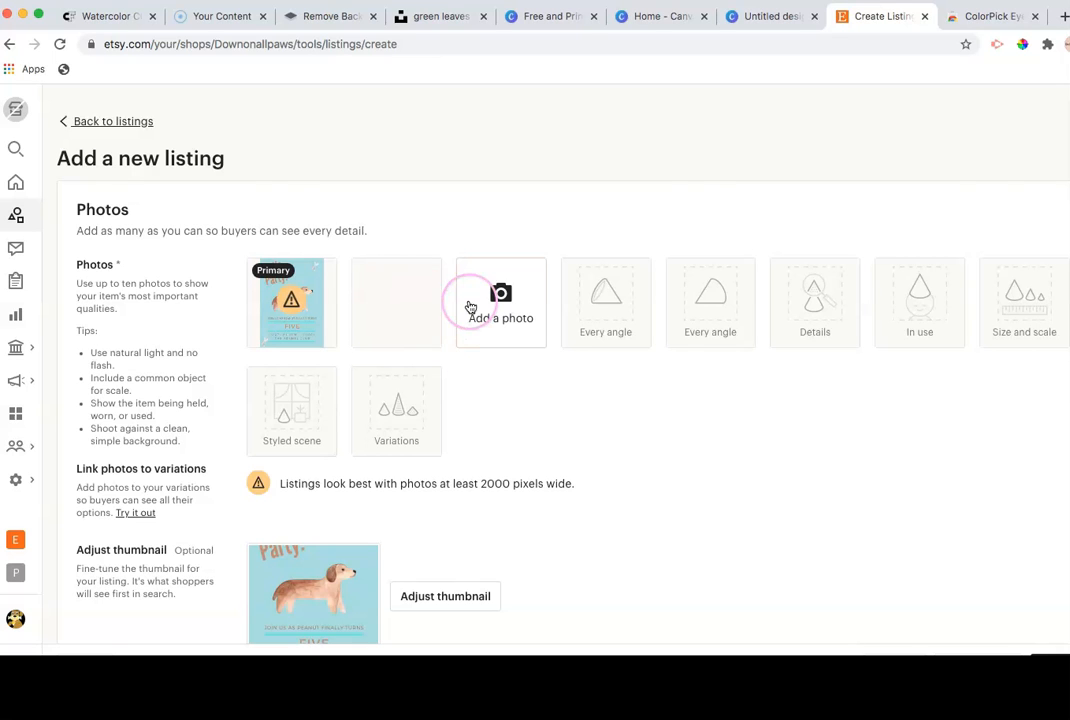
left_click(379, 331)
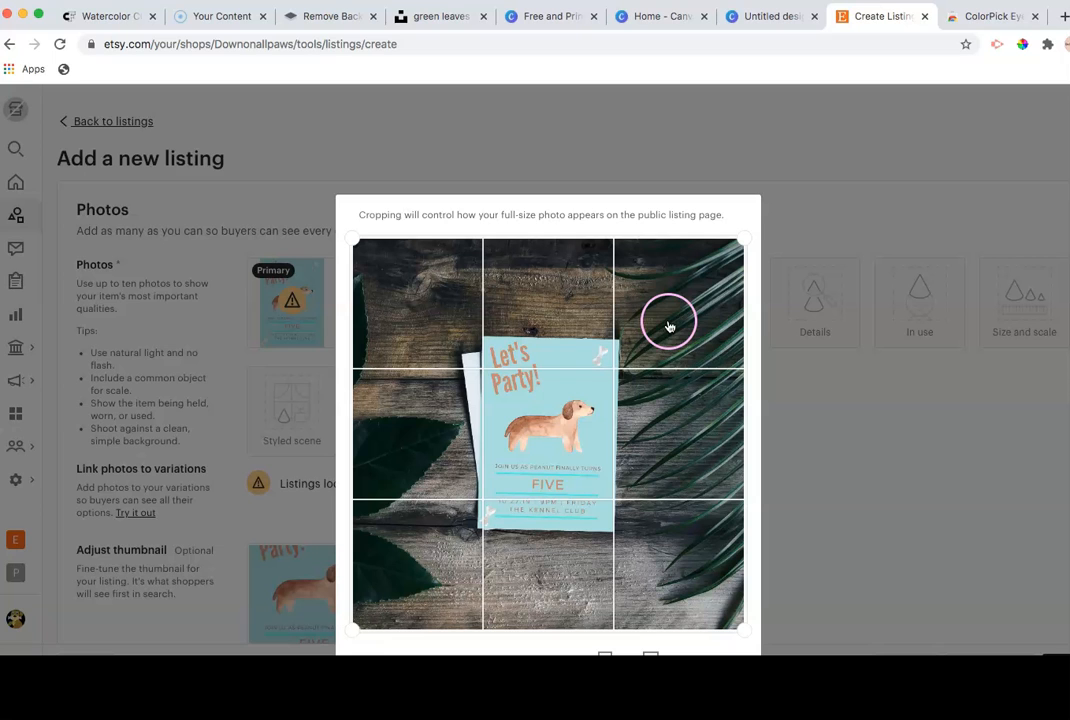
left_click(853, 442)
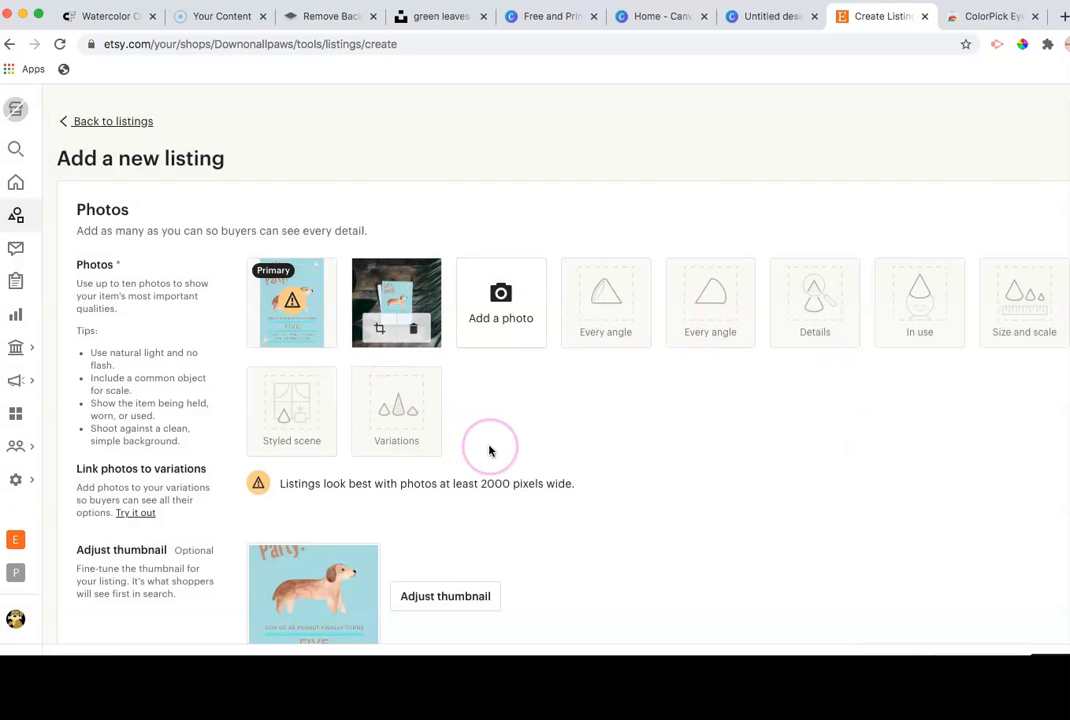
scroll(490, 451, "down", 1)
left_click(456, 544)
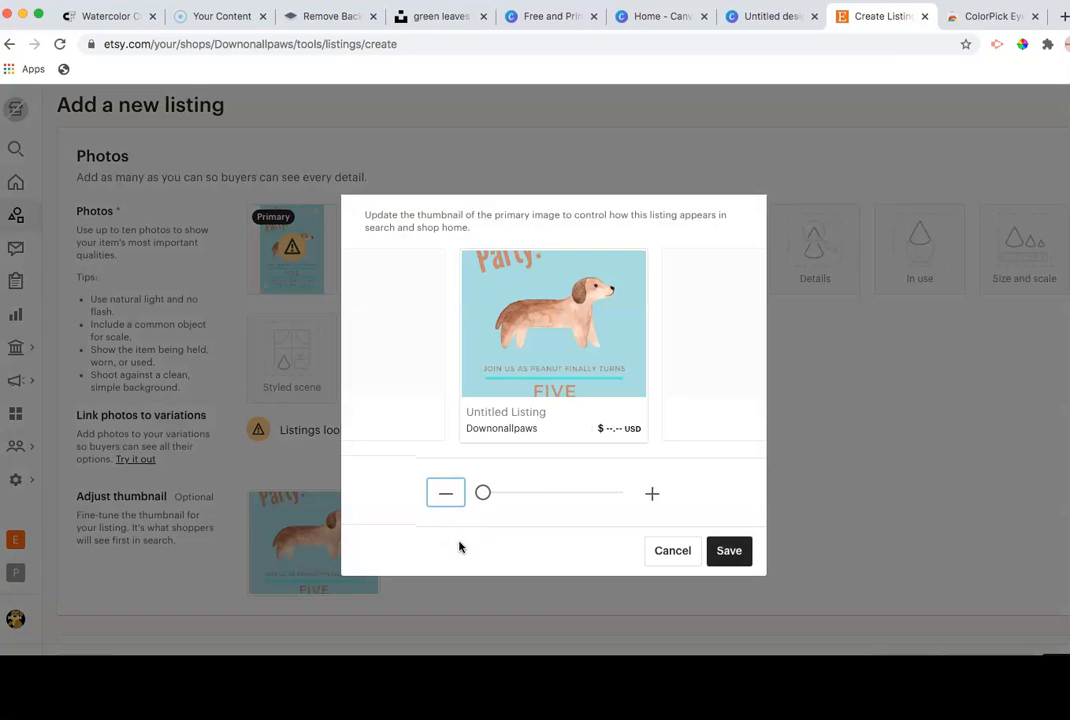
left_click(665, 546)
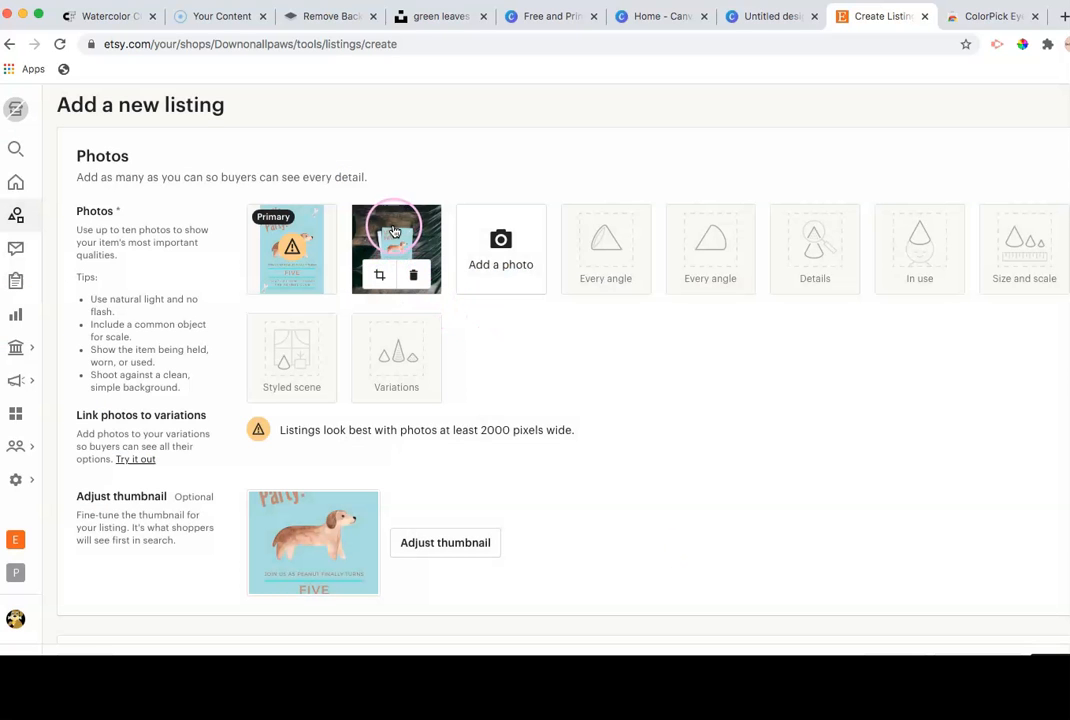
Step: Preview the uploaded mockup photo enlarged and close the preview
left_click(394, 231)
left_click(888, 306)
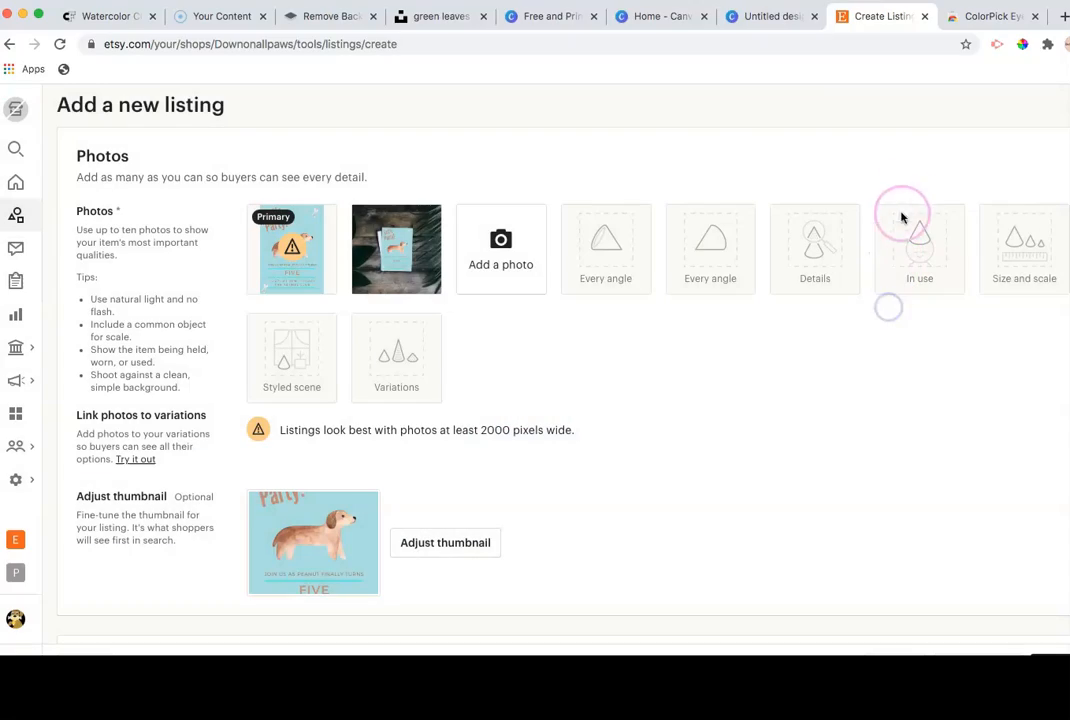
left_click(420, 224)
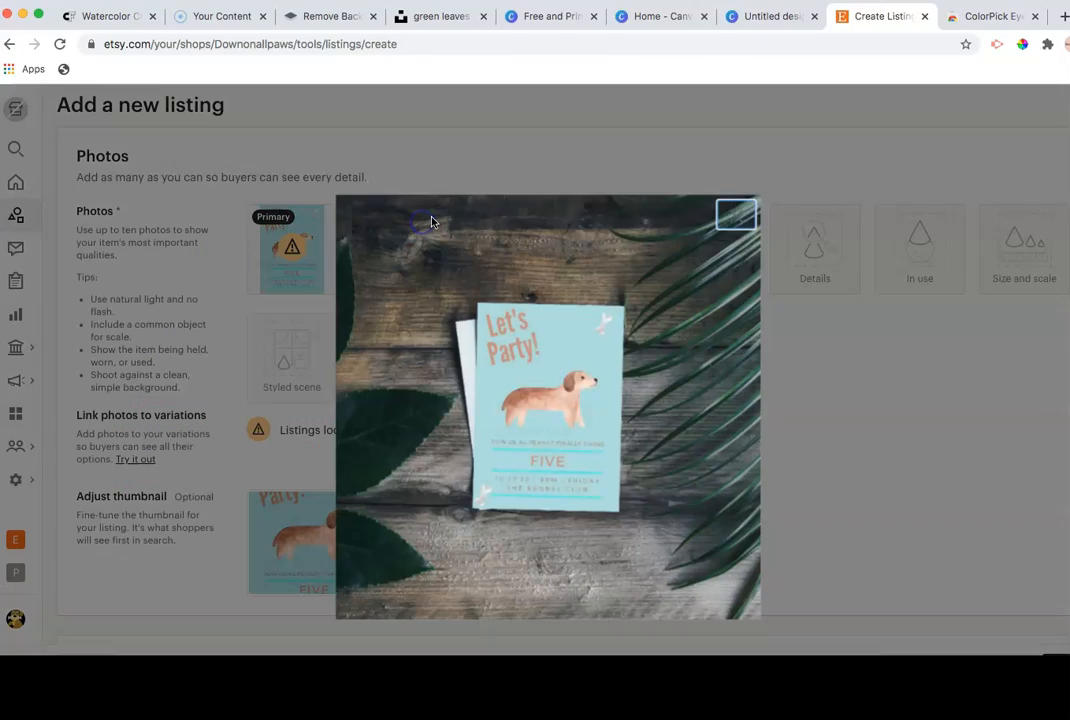
left_click(740, 216)
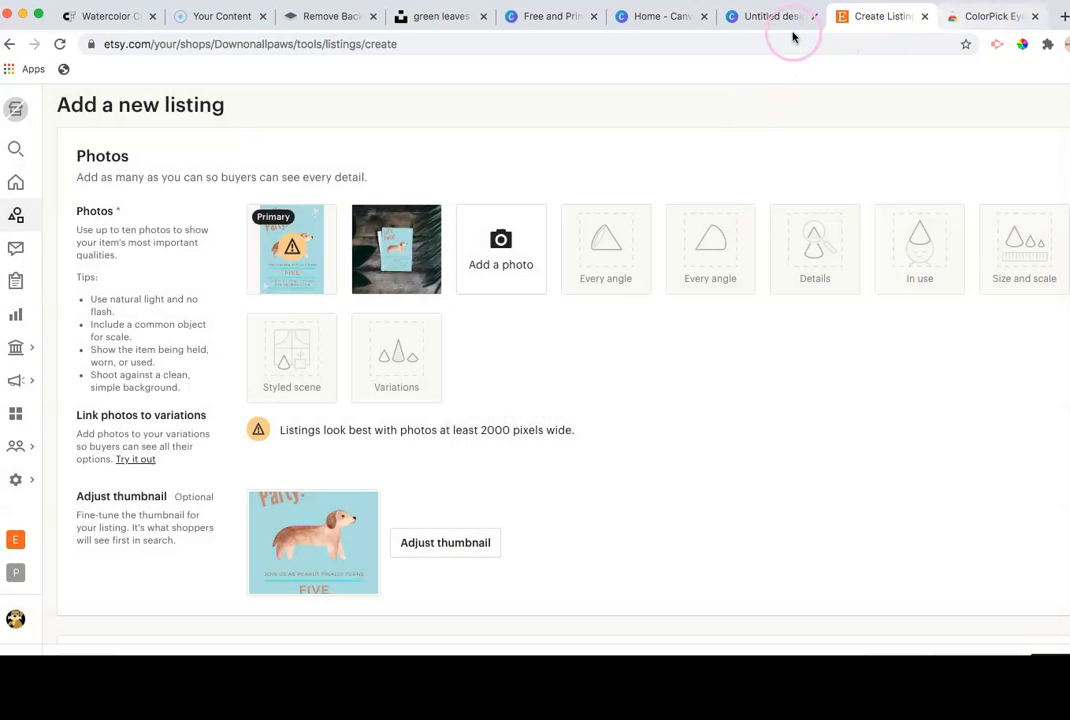
Step: Switch back to the 4000 × 4000 px Canva design and download the mockup again
left_click(766, 17)
left_click(793, 131)
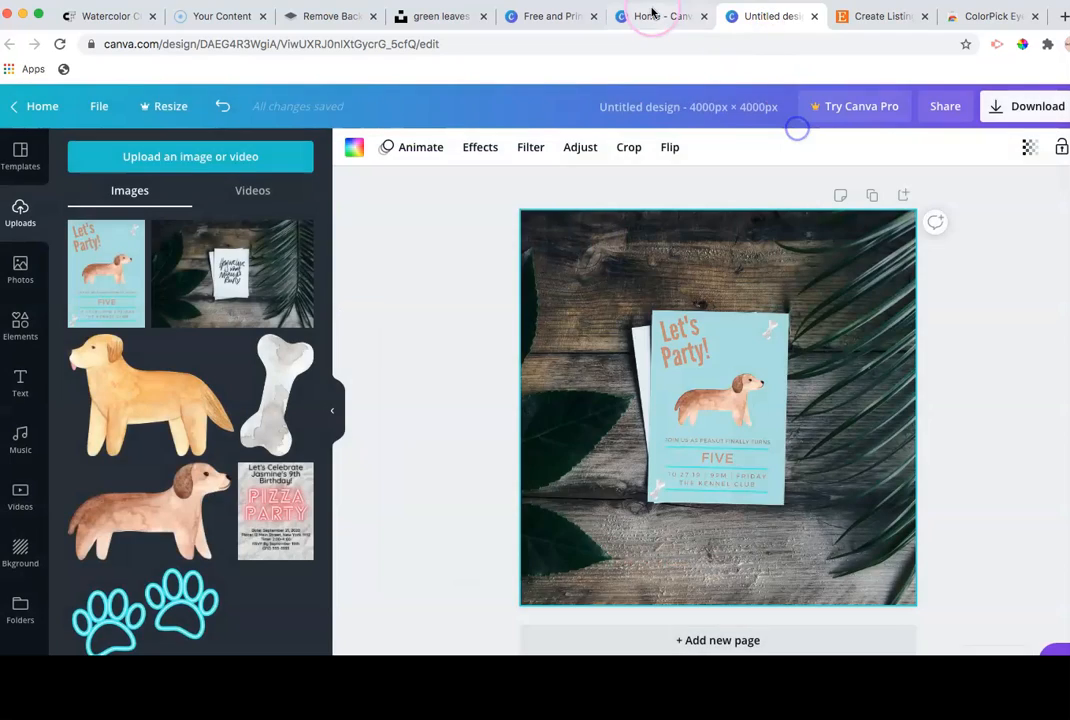
left_click(650, 14)
left_click(781, 26)
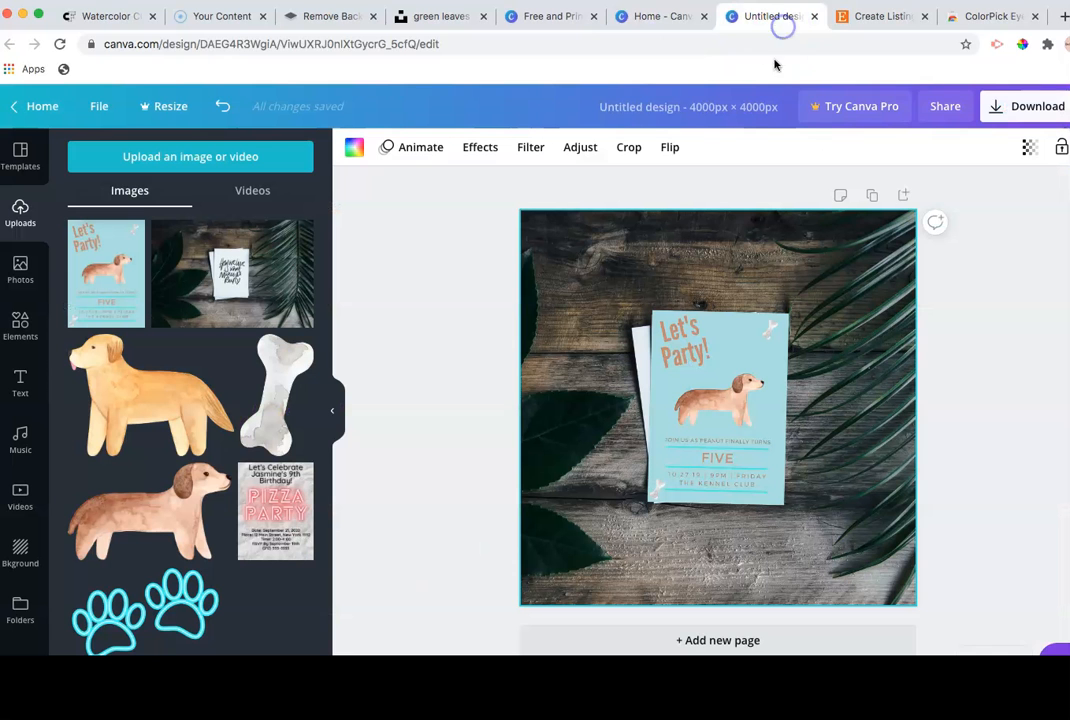
left_click(990, 106)
left_click(945, 372)
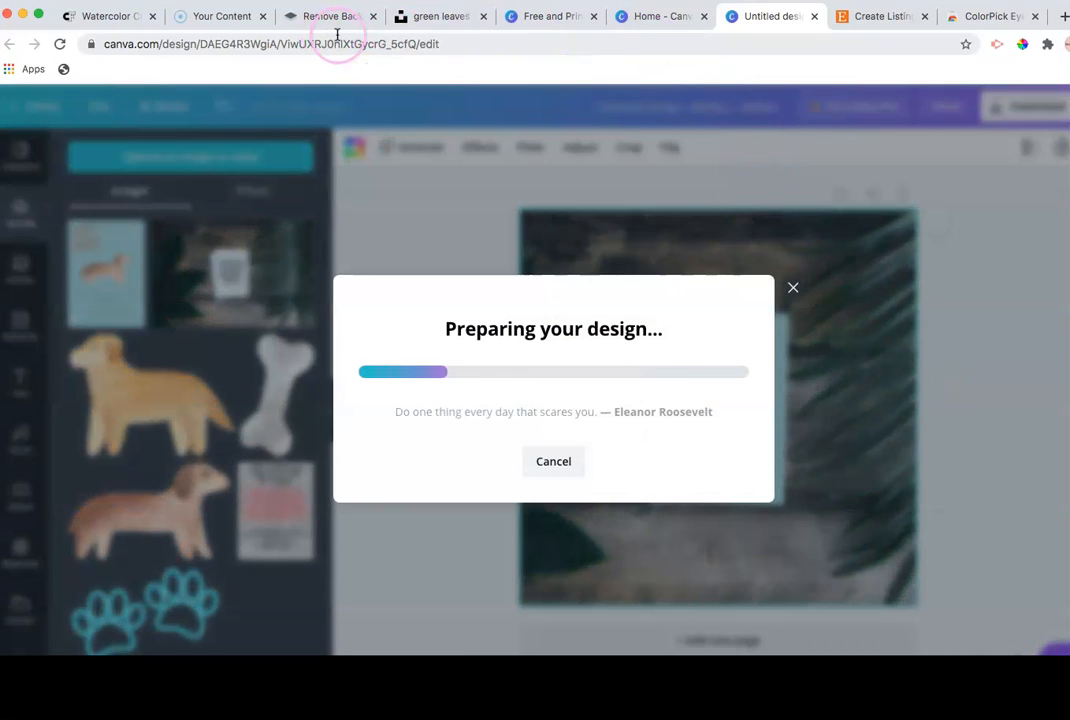
Step: Switch to the Etsy listing and reorder the photos so the dark wood mockup is the primary image
left_click(882, 17)
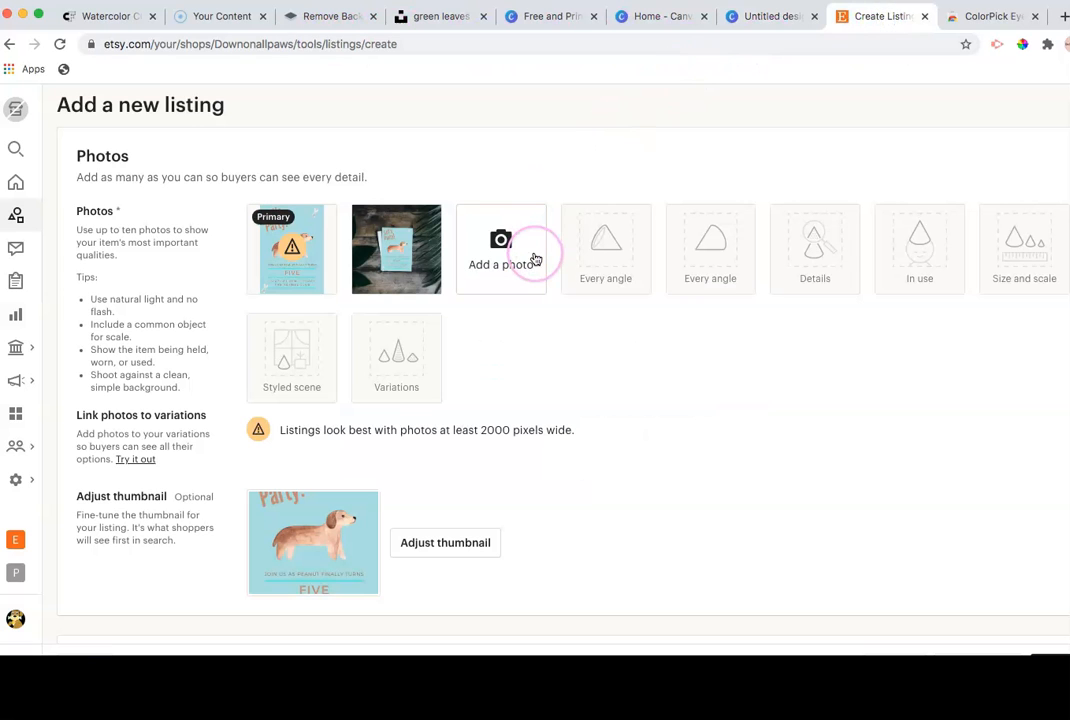
scroll(486, 468, "down", 2)
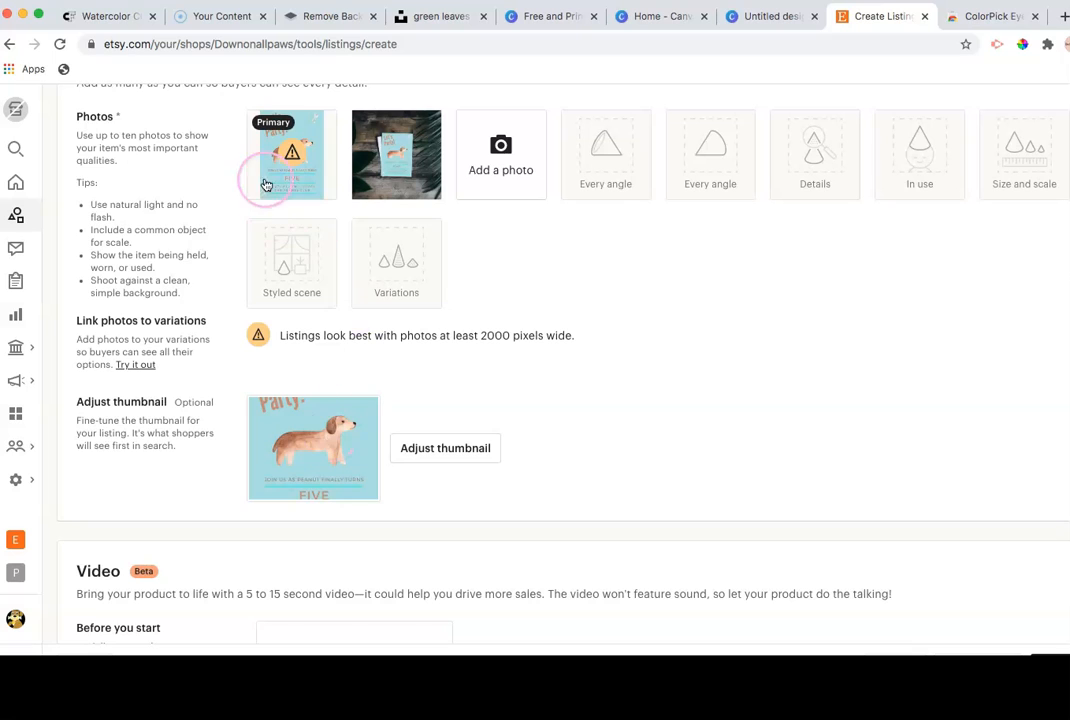
mouse_move(289, 124)
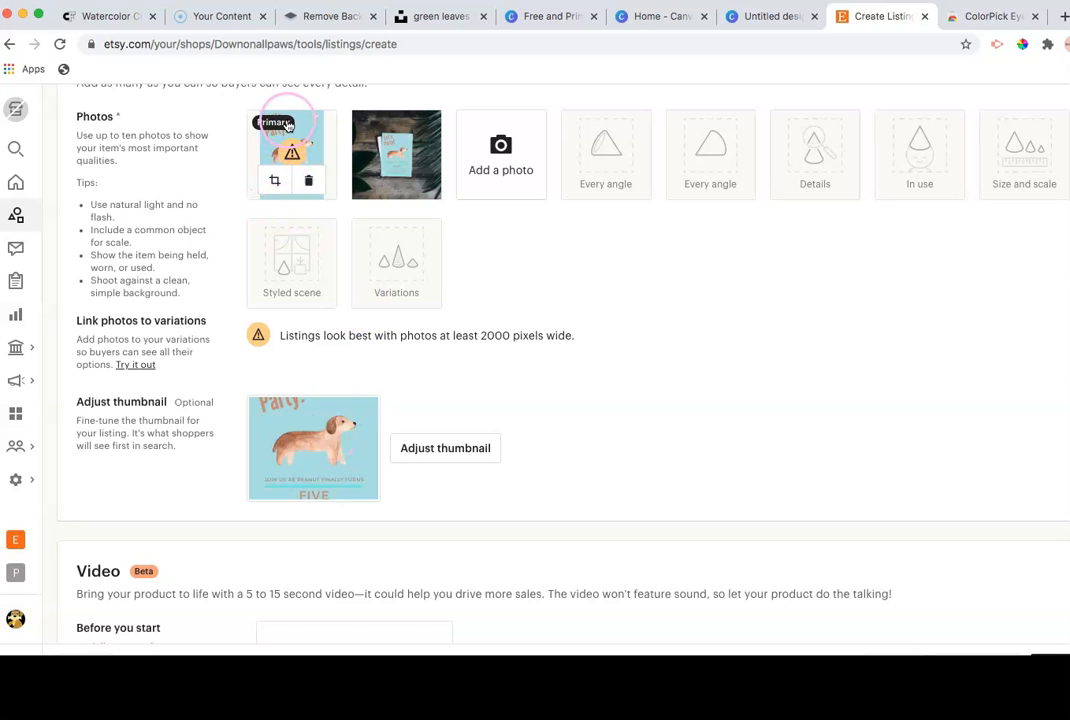
left_click(384, 117)
left_click_drag(774, 214, 285, 165)
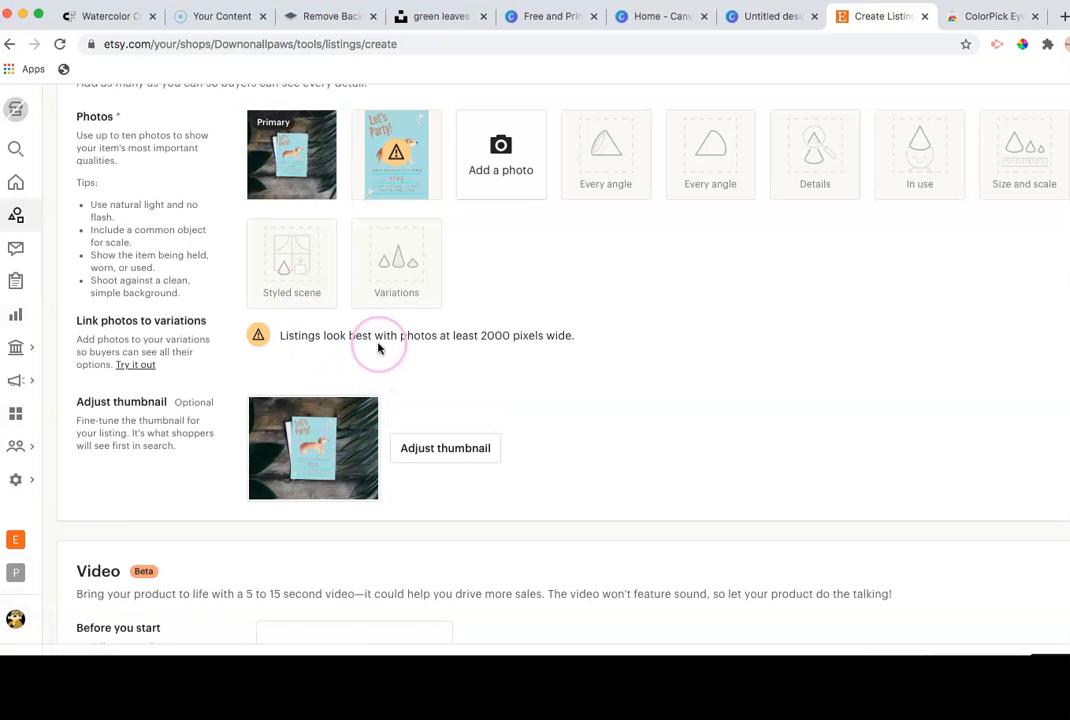
scroll(718, 313, "down", 2)
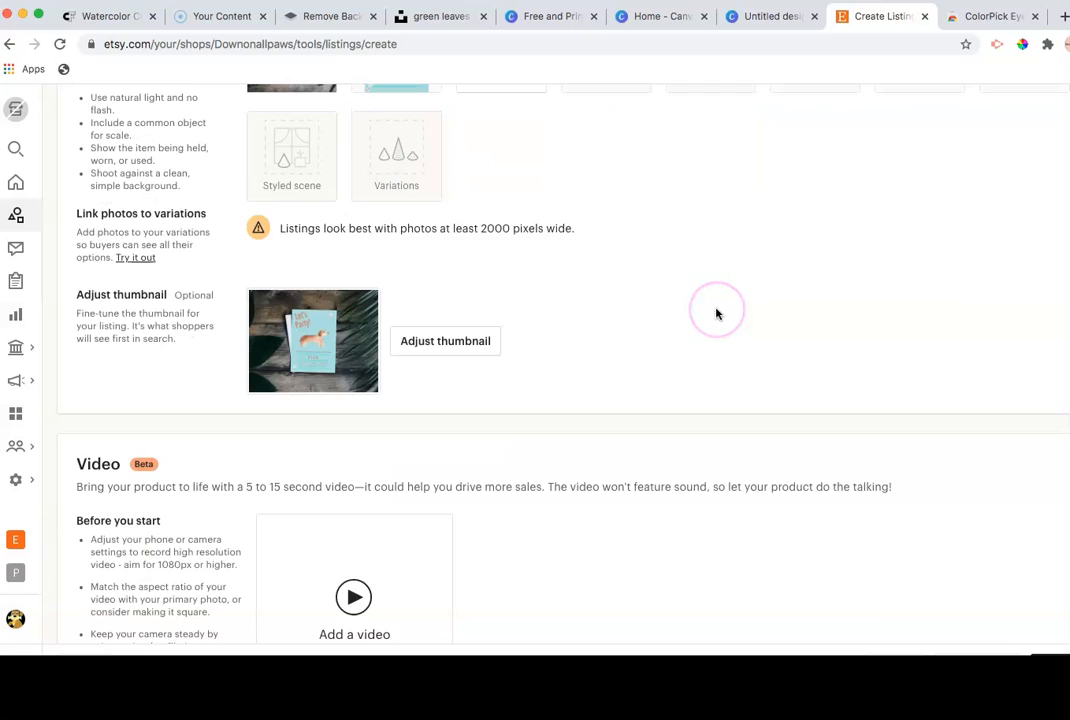
scroll(717, 311, "up", 5)
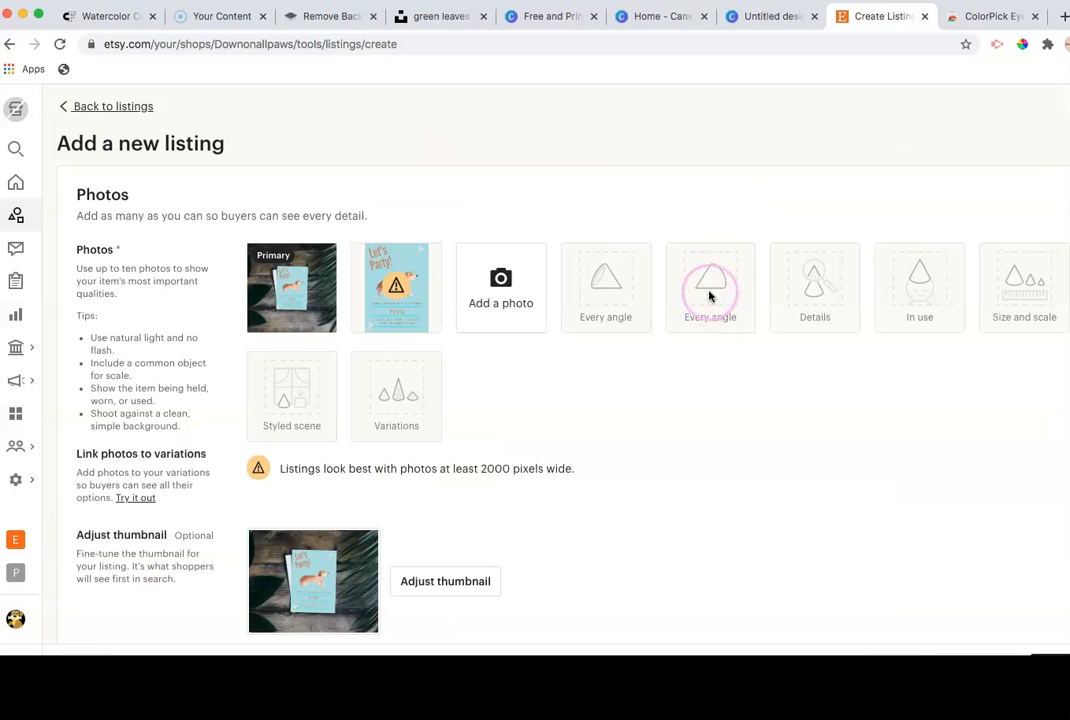
Step: Return to the Unsplash mock results and browse for another photo with blank paper suitable for a mockup
left_click(432, 17)
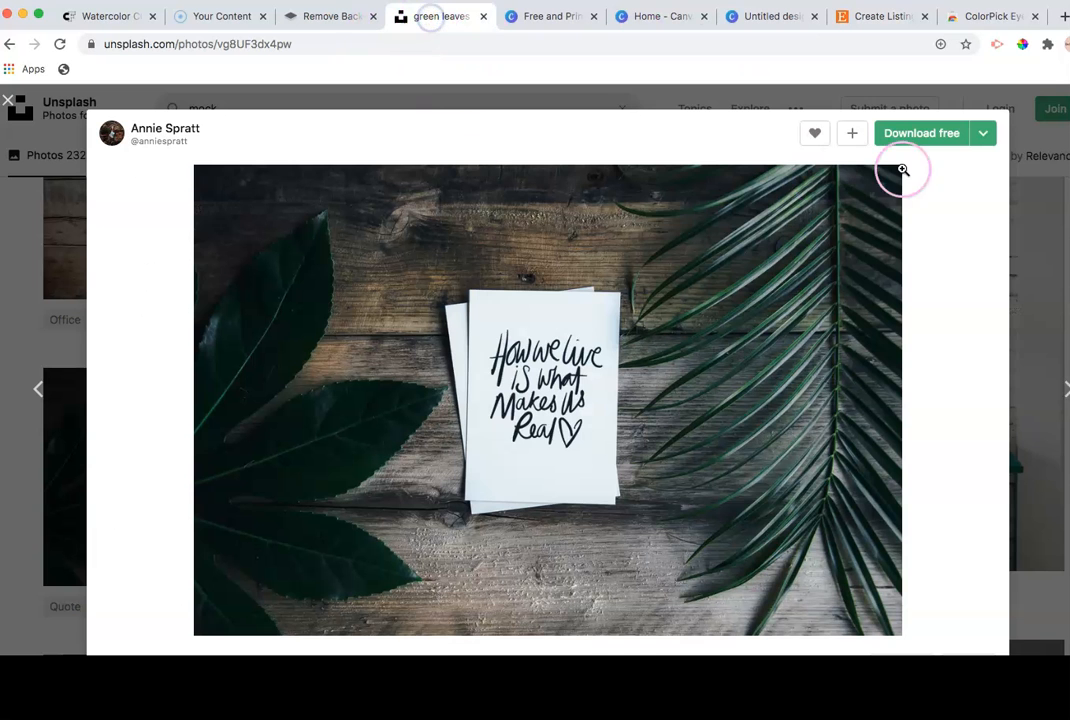
left_click(10, 100)
scroll(566, 315, "down", 6)
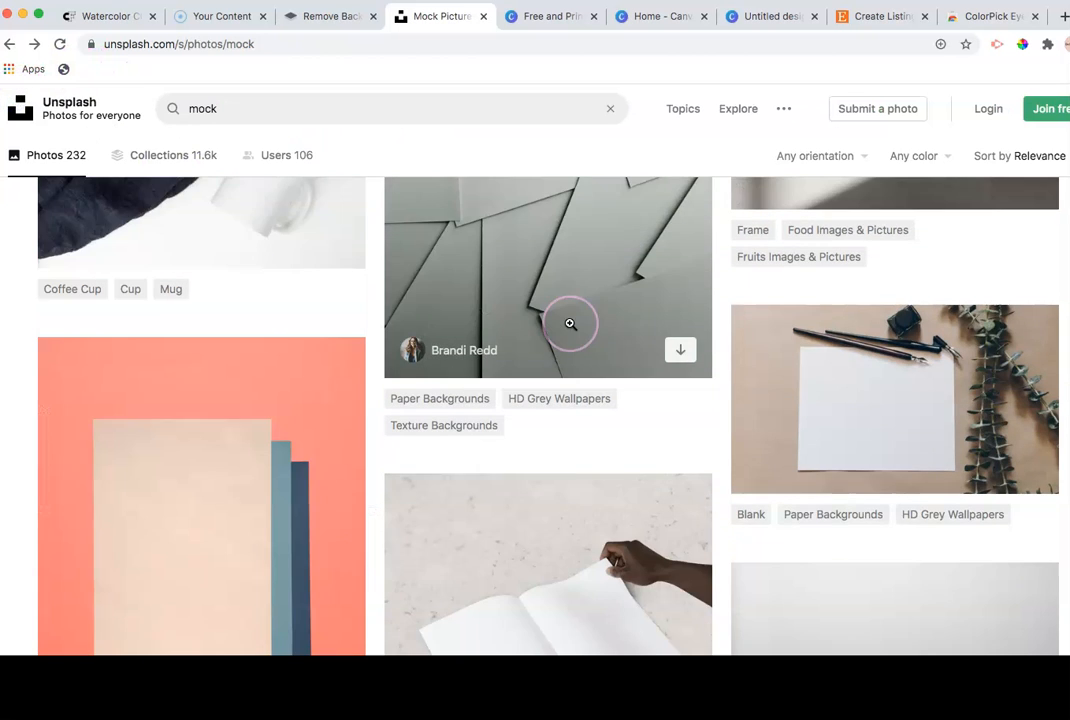
scroll(570, 323, "down", 1)
scroll(593, 335, "down", 2)
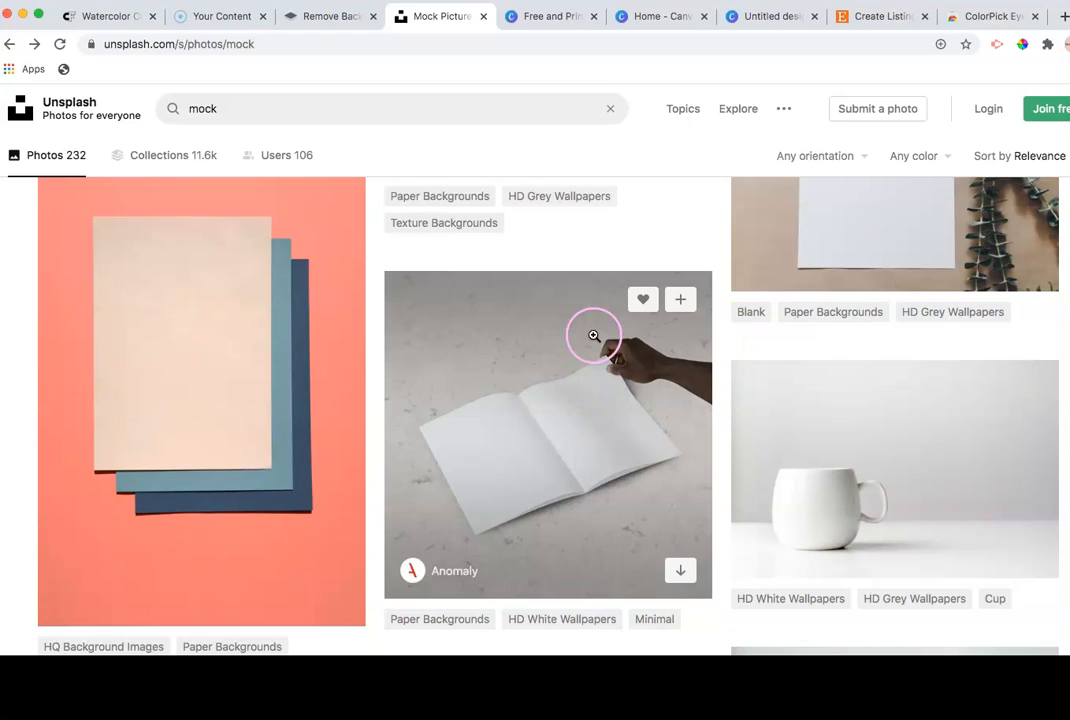
scroll(593, 334, "down", 1)
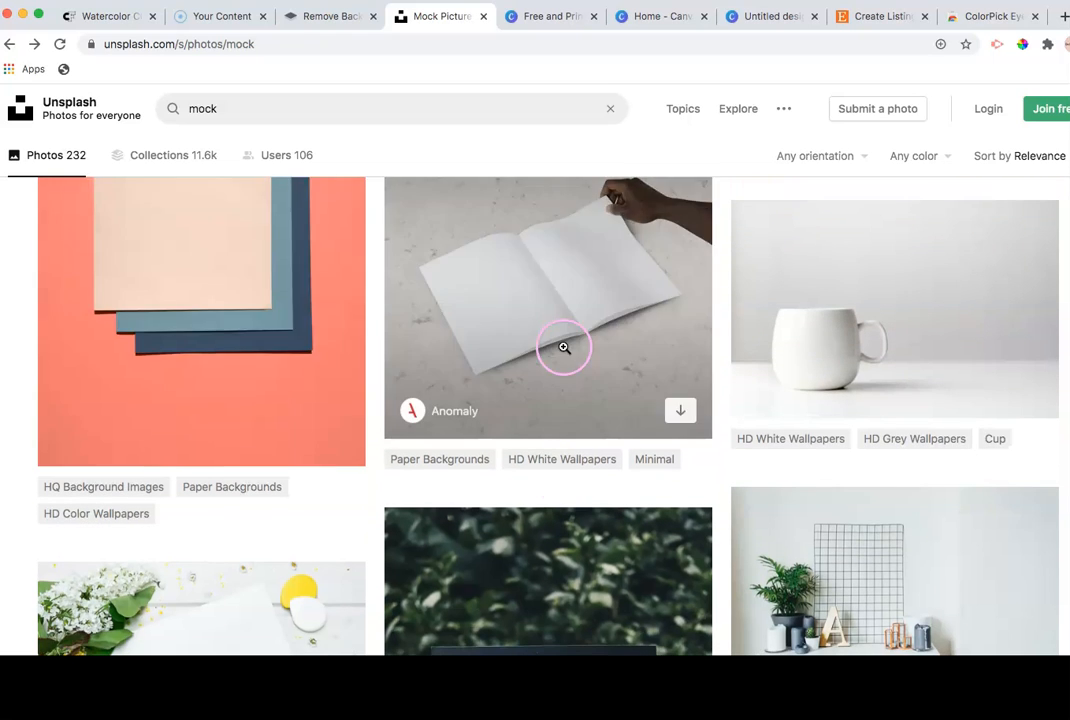
scroll(566, 348, "down", 3)
scroll(572, 344, "down", 12)
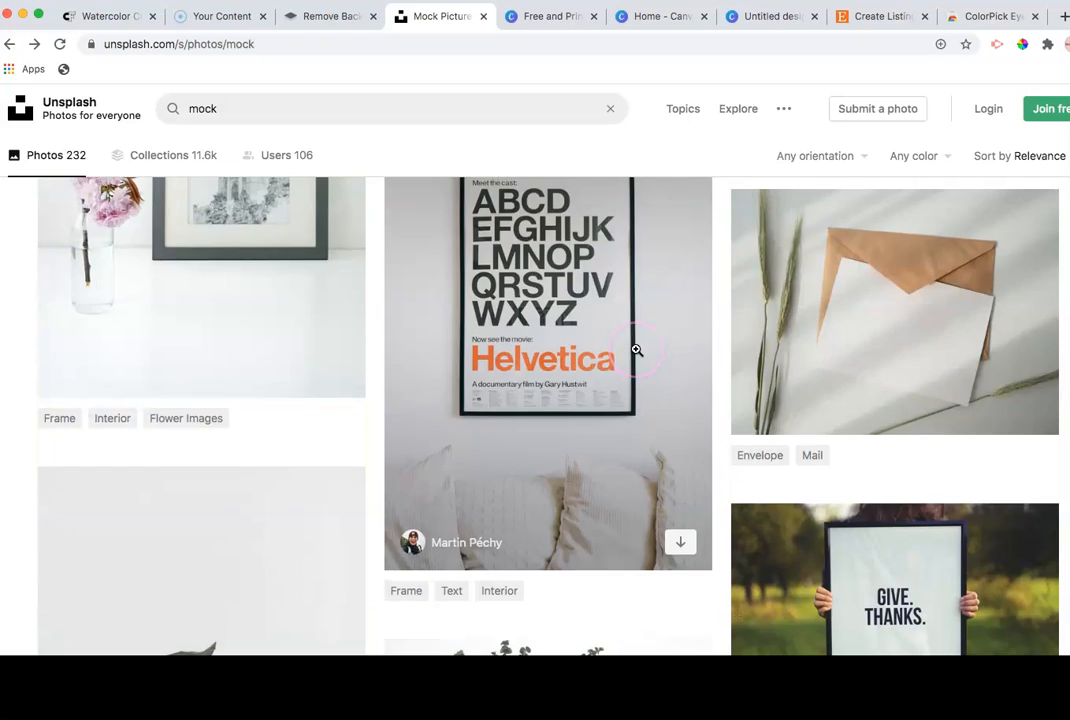
scroll(637, 350, "up", 1)
scroll(636, 350, "up", 1)
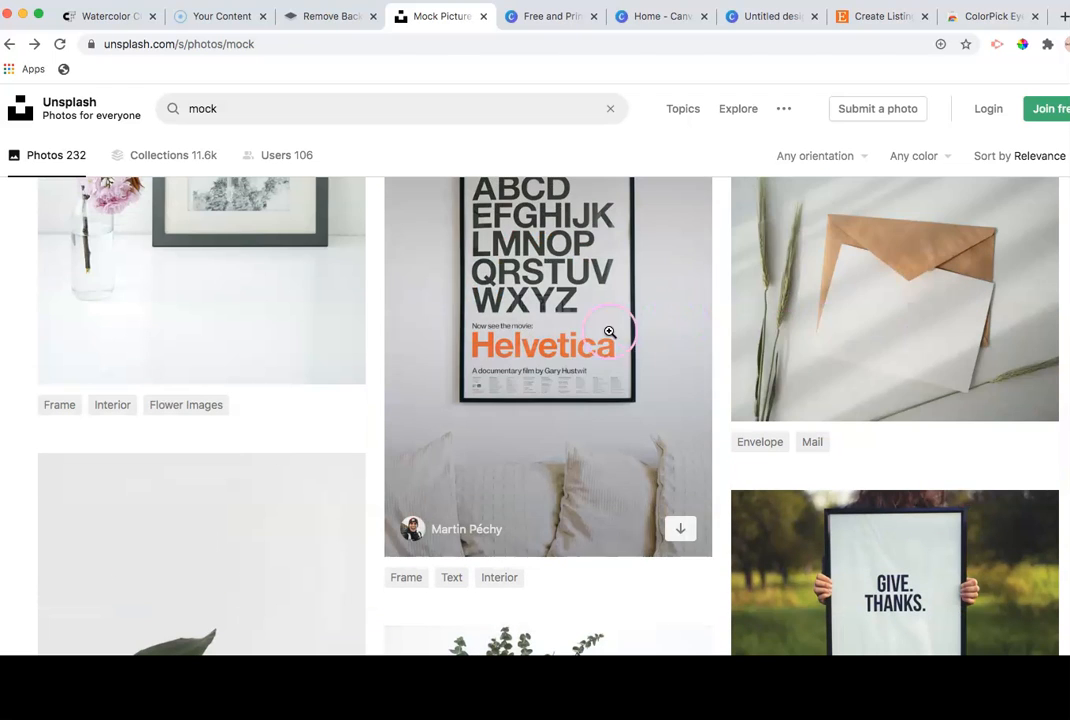
scroll(561, 334, "down", 7)
scroll(561, 334, "down", 4)
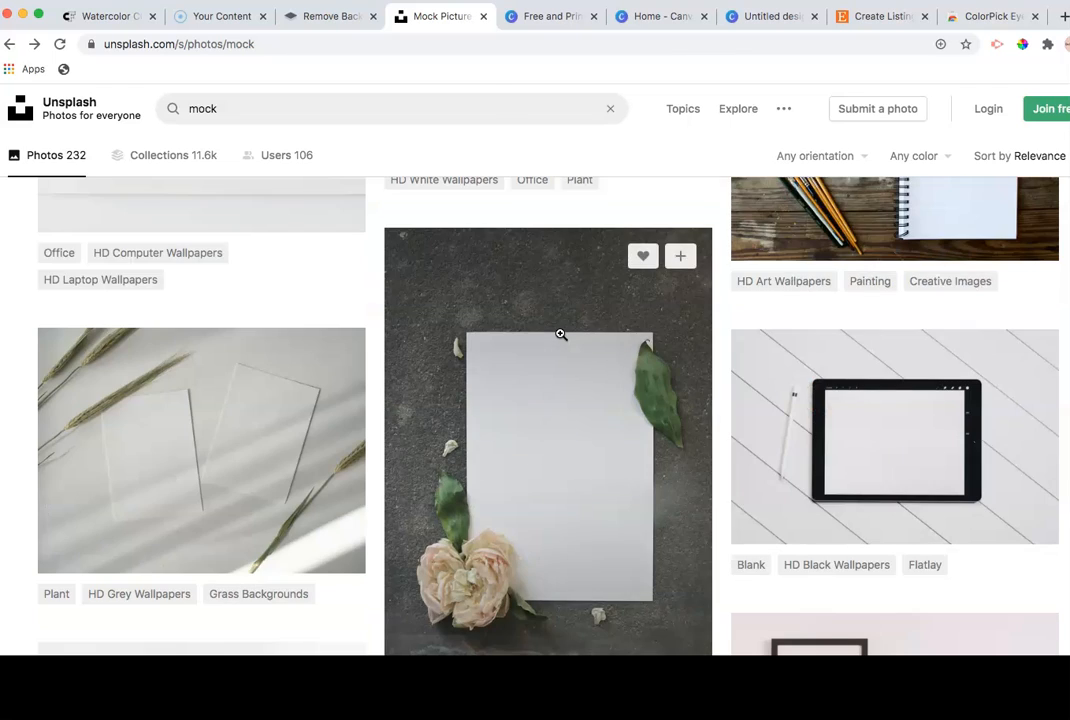
scroll(561, 334, "down", 3)
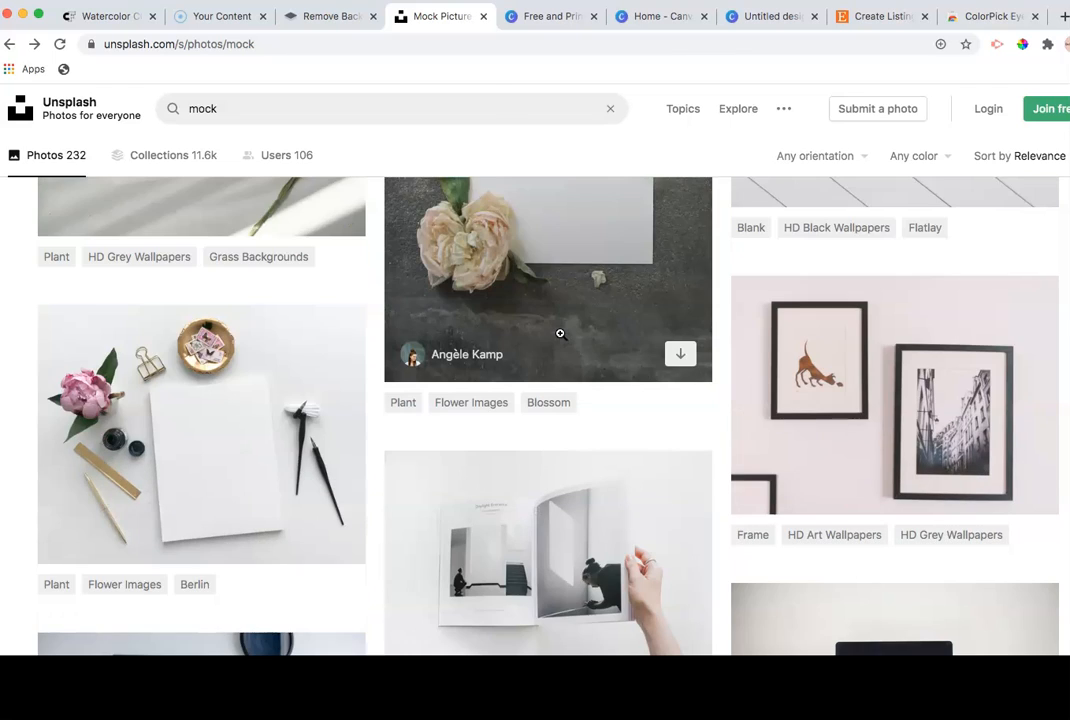
scroll(560, 334, "down", 1)
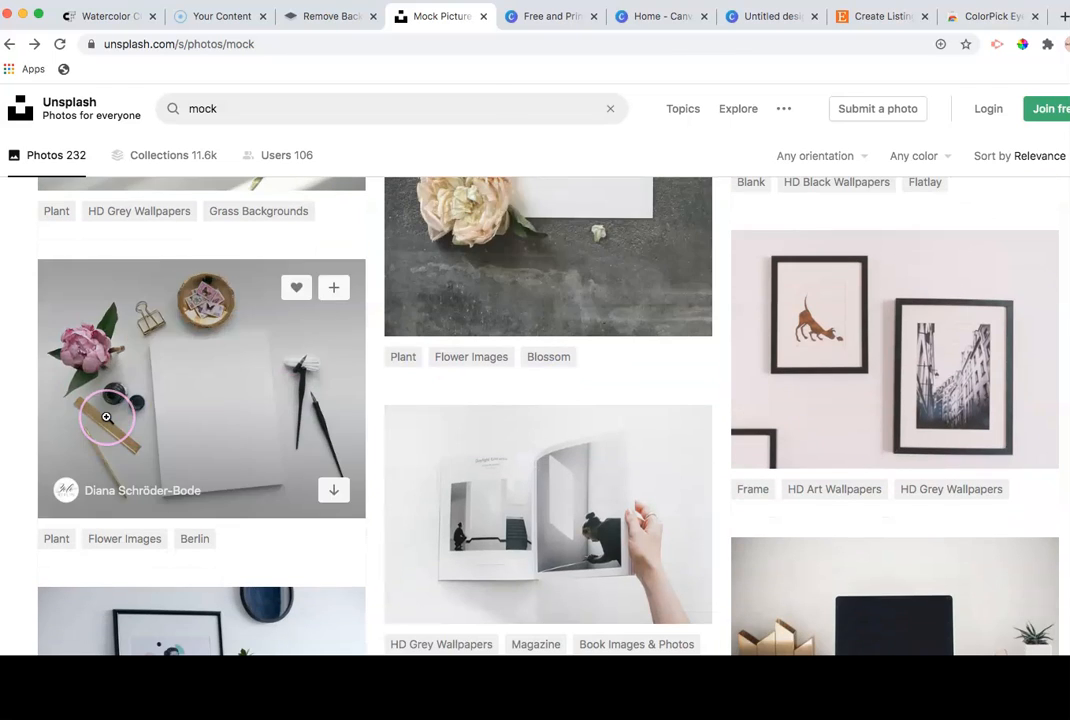
Step: Open and download the photo of blank white paper surrounded by a pink peony, gold clip and calligraphy pens
left_click(168, 400)
left_click(254, 362)
left_click(945, 135)
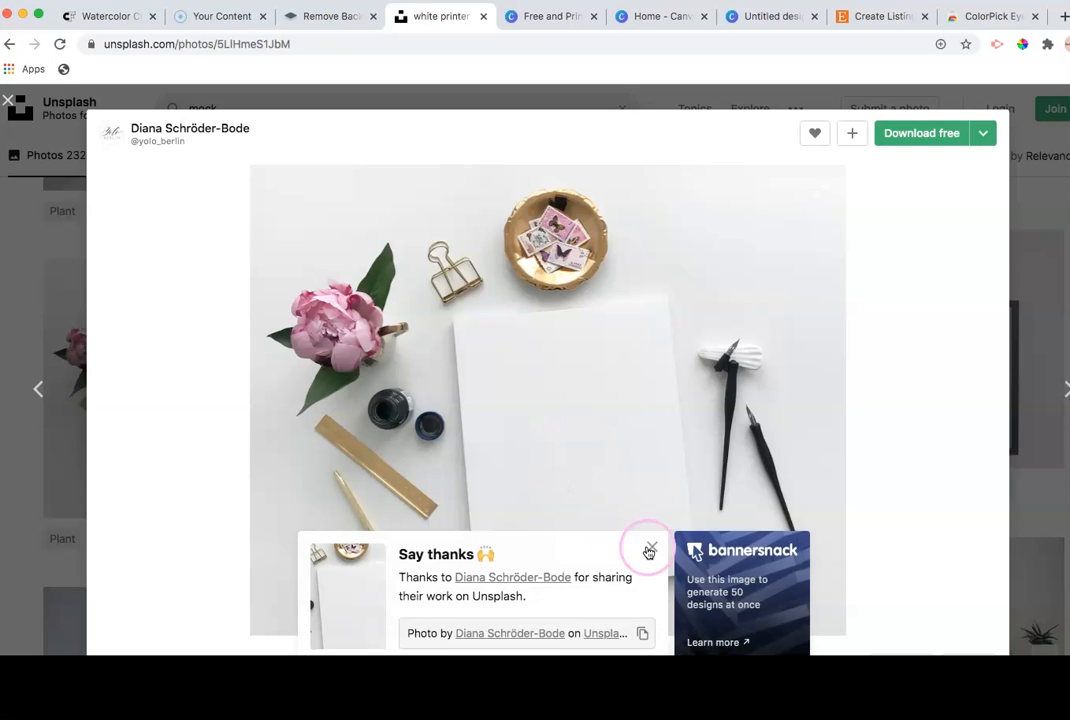
Step: Dismiss the thank-you notice, switch to Canva and create a new custom design of 4000 × 4000 px
left_click(653, 548)
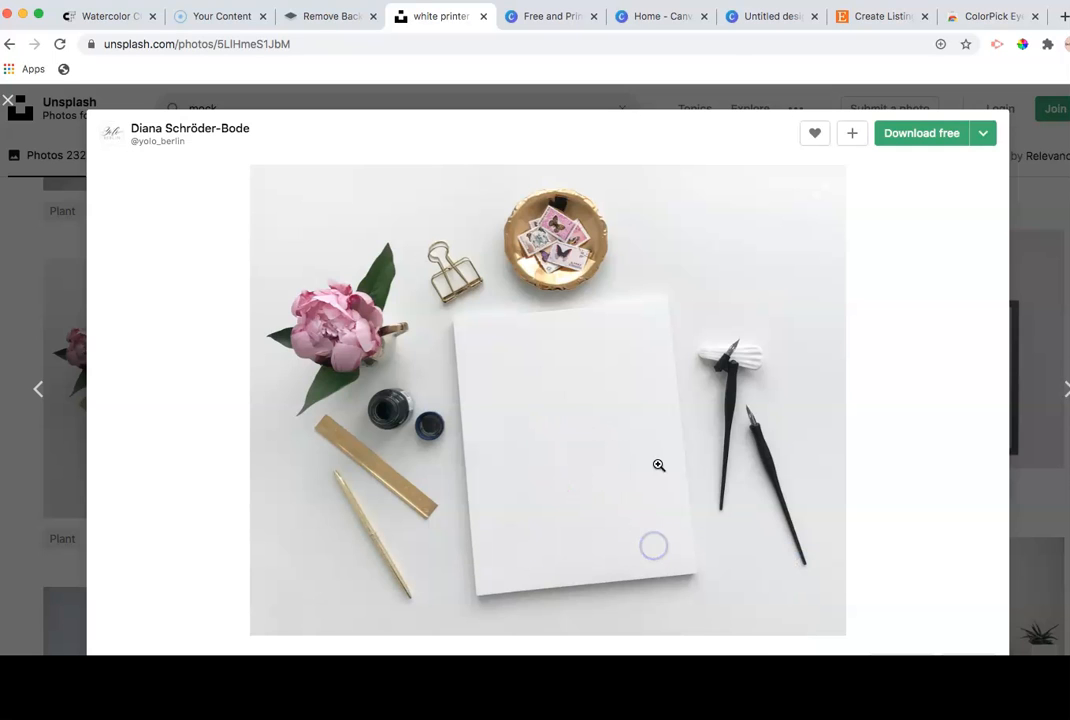
left_click(772, 16)
left_click(793, 133)
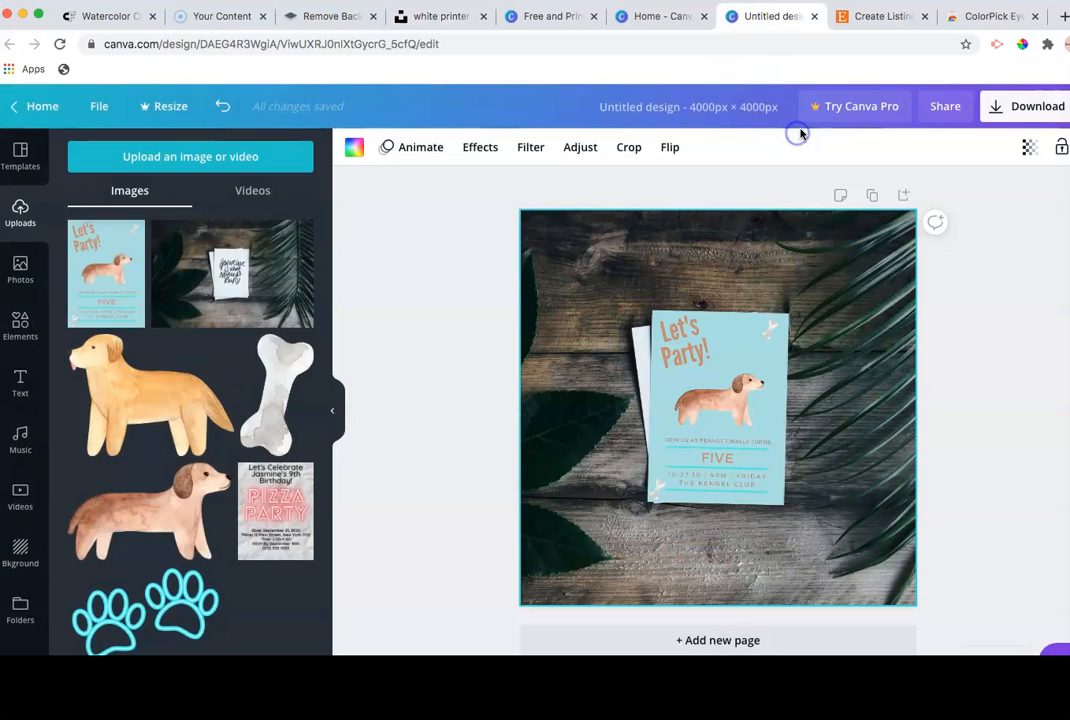
left_click(12, 105)
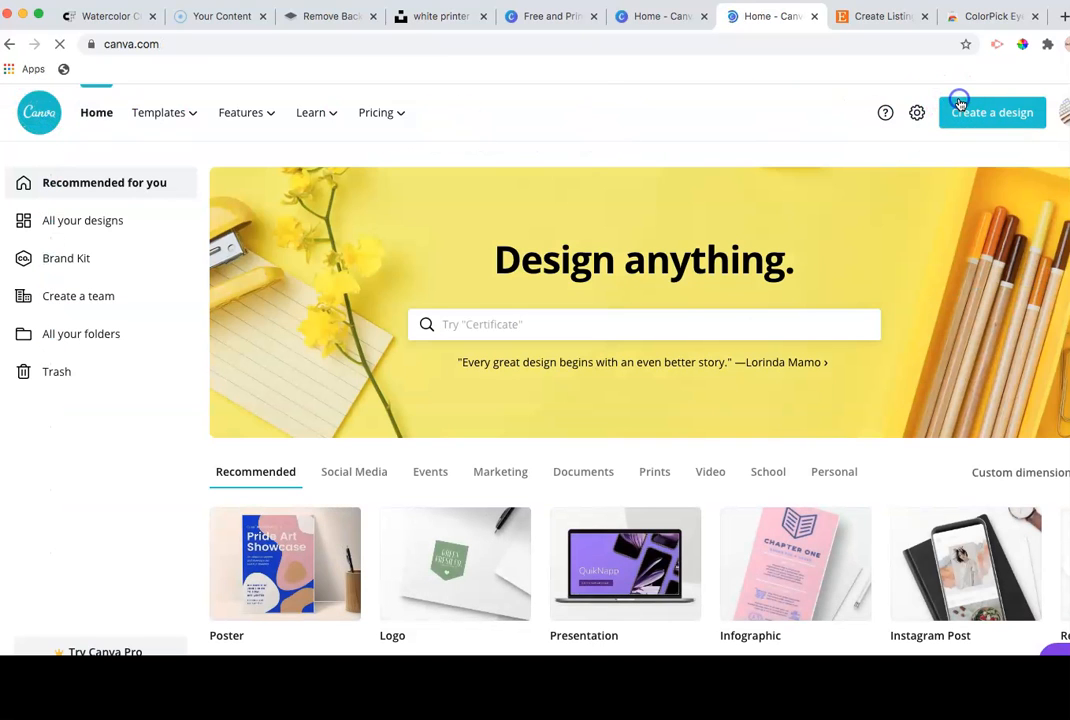
left_click(960, 104)
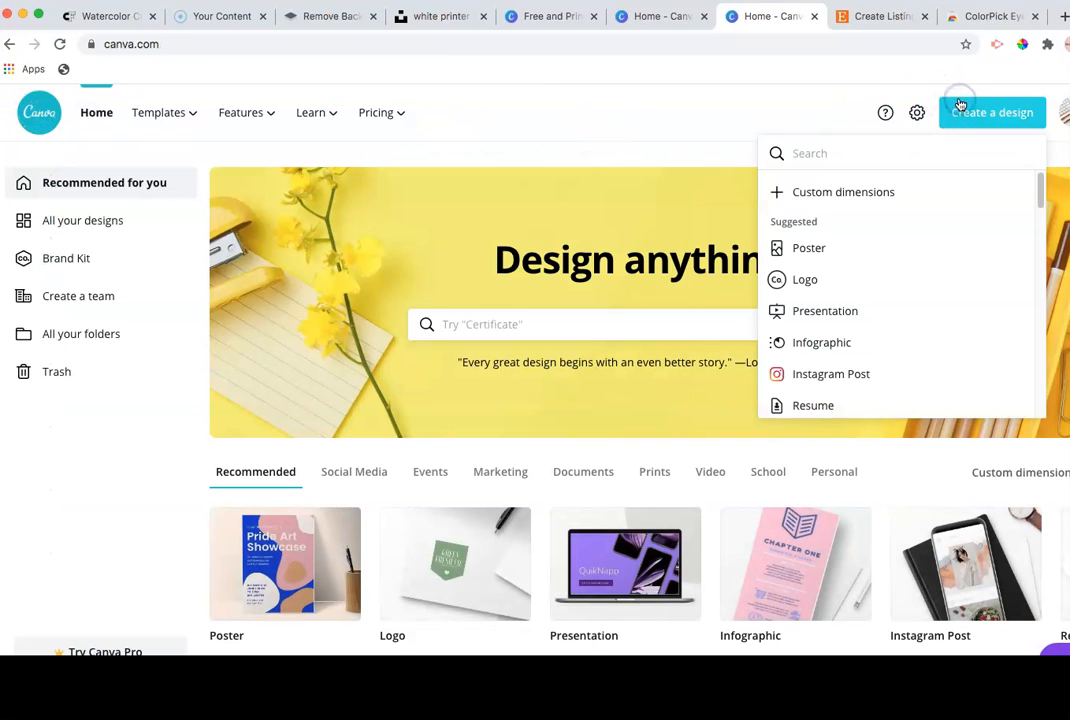
left_click(848, 191)
left_click(810, 205)
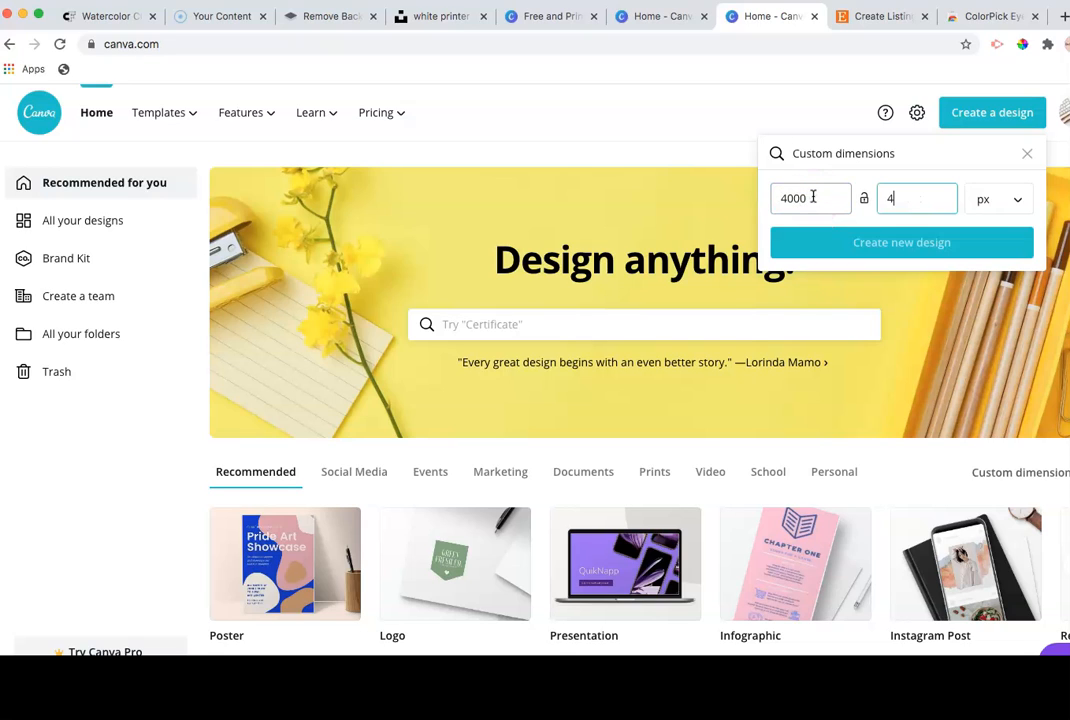
left_click(836, 243)
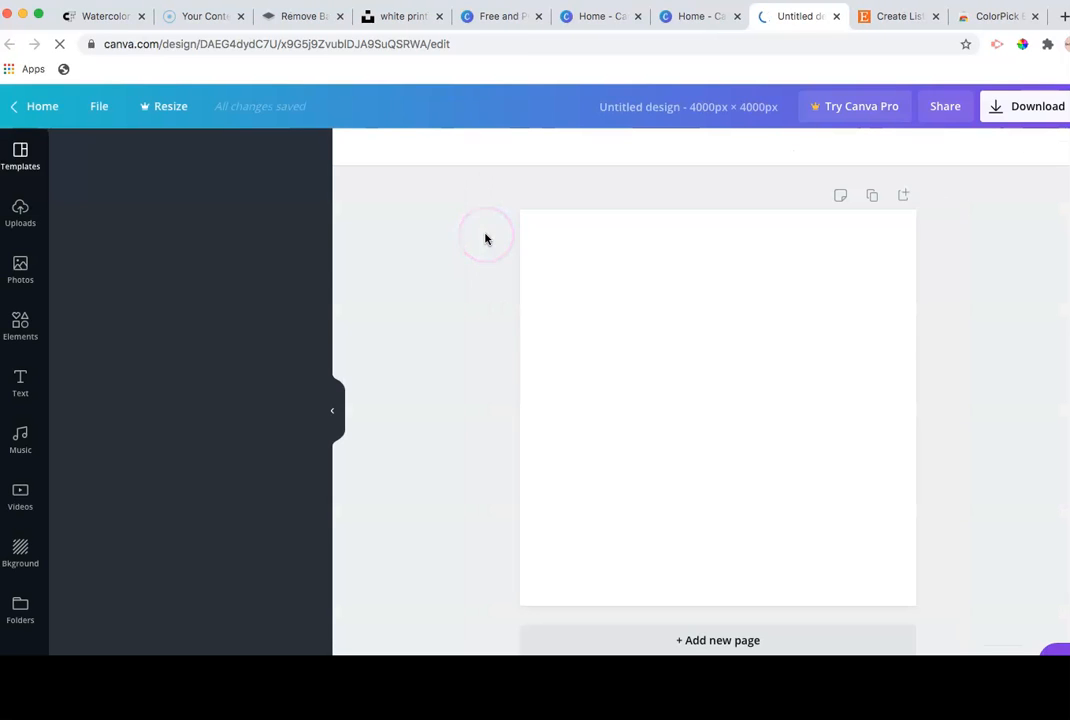
Step: Upload the downloaded photo of blank paper with a peony from the Downloads folder
left_click(20, 212)
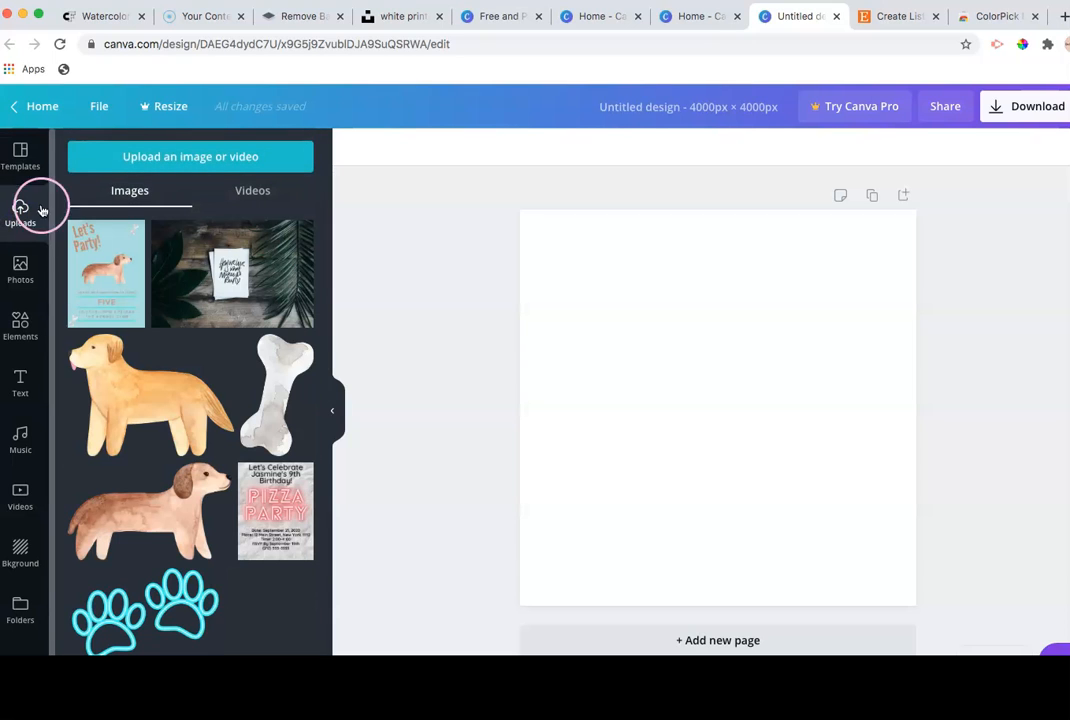
left_click(167, 155)
left_click(91, 239)
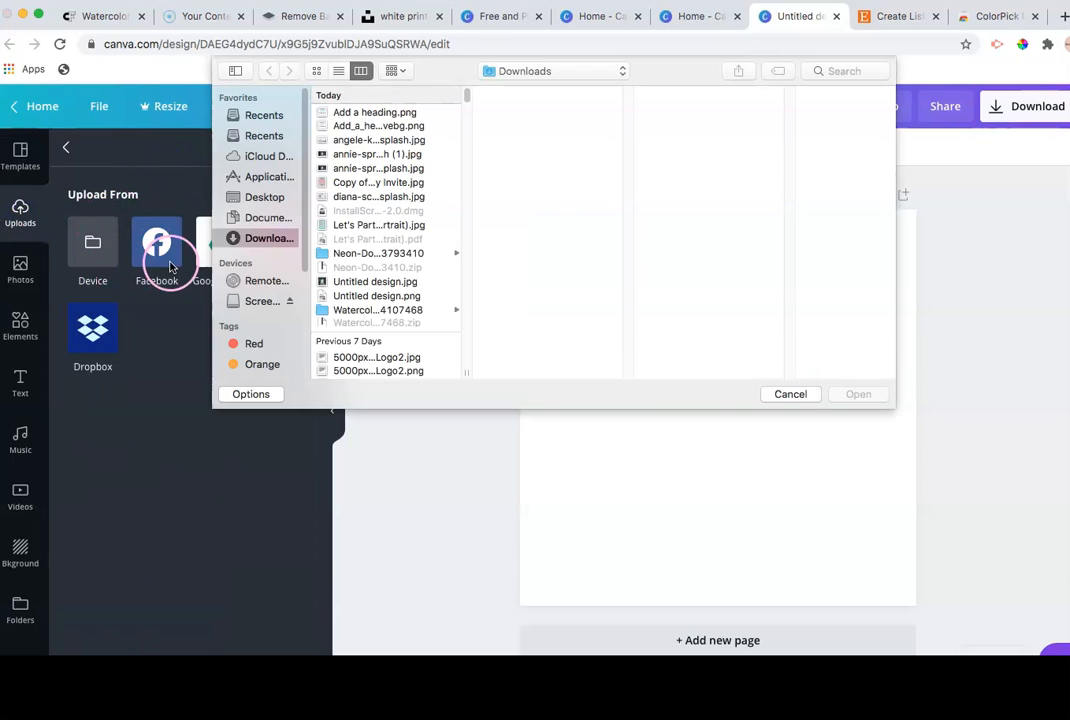
left_click(365, 197)
left_click(879, 398)
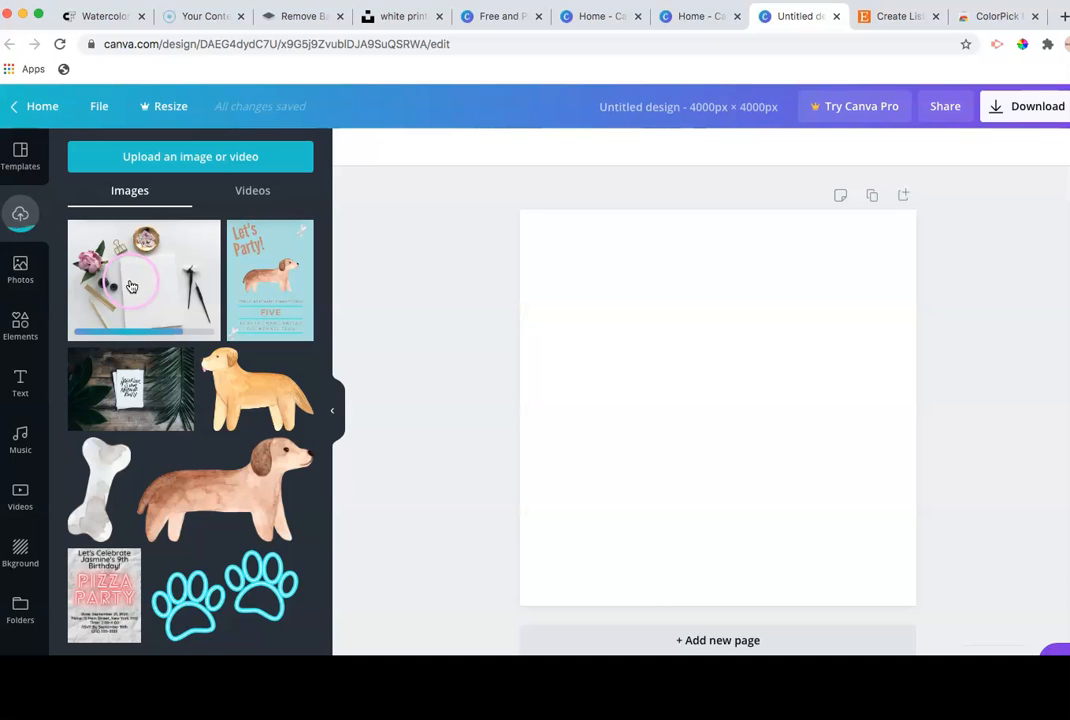
Step: Place the peony stationery photo on the page and stretch it to fill the whole 4000 × 4000 px area
left_click_drag(130, 285, 700, 330)
left_click_drag(837, 335, 918, 335)
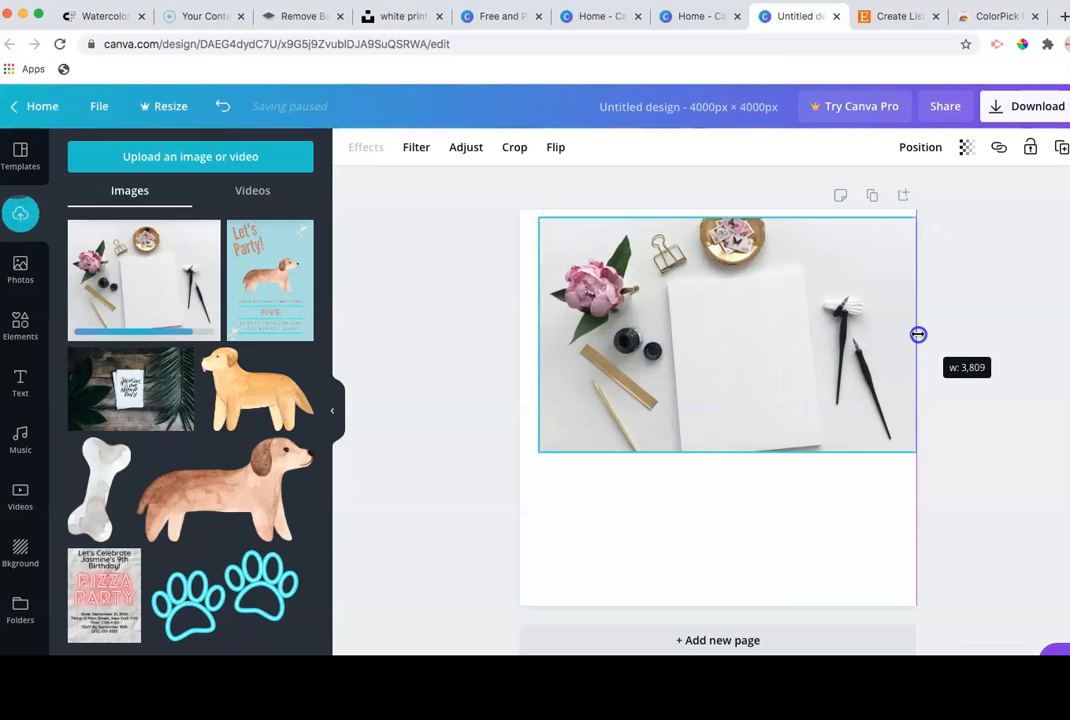
left_click_drag(538, 339, 521, 337)
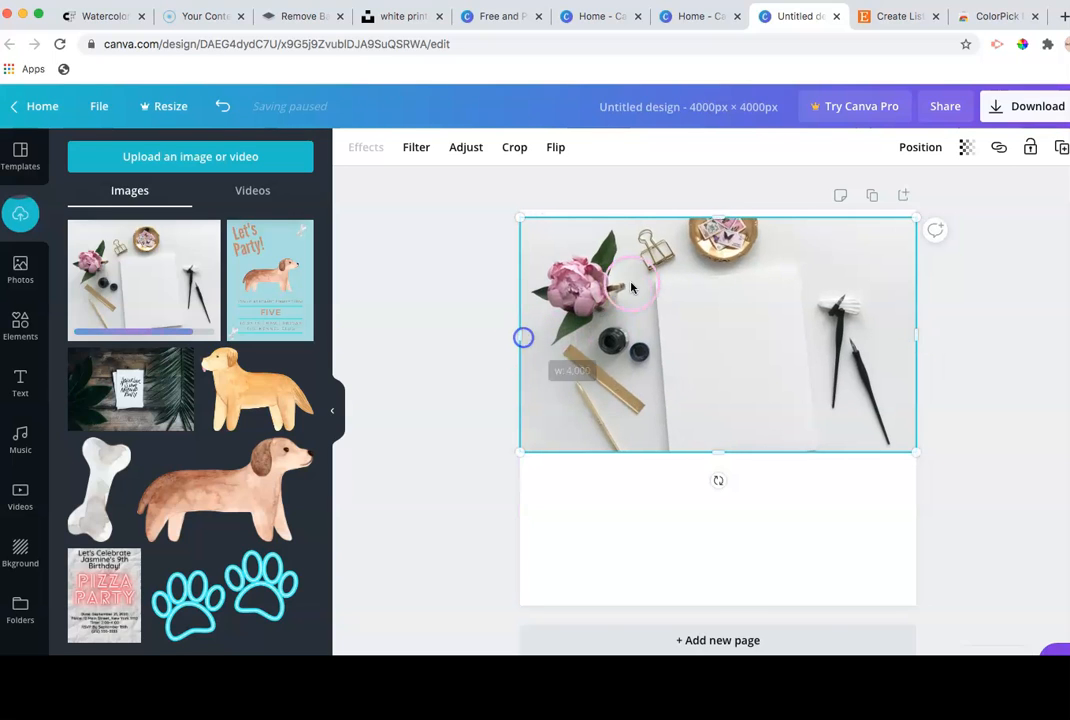
left_click_drag(719, 219, 724, 210)
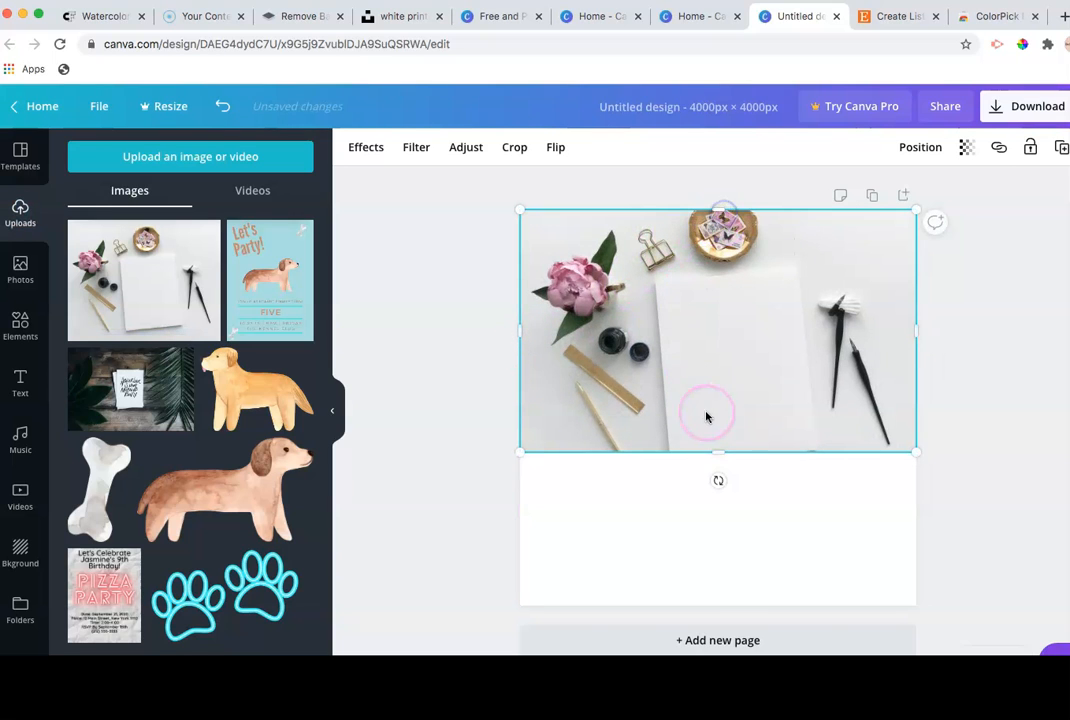
left_click_drag(719, 449, 721, 604)
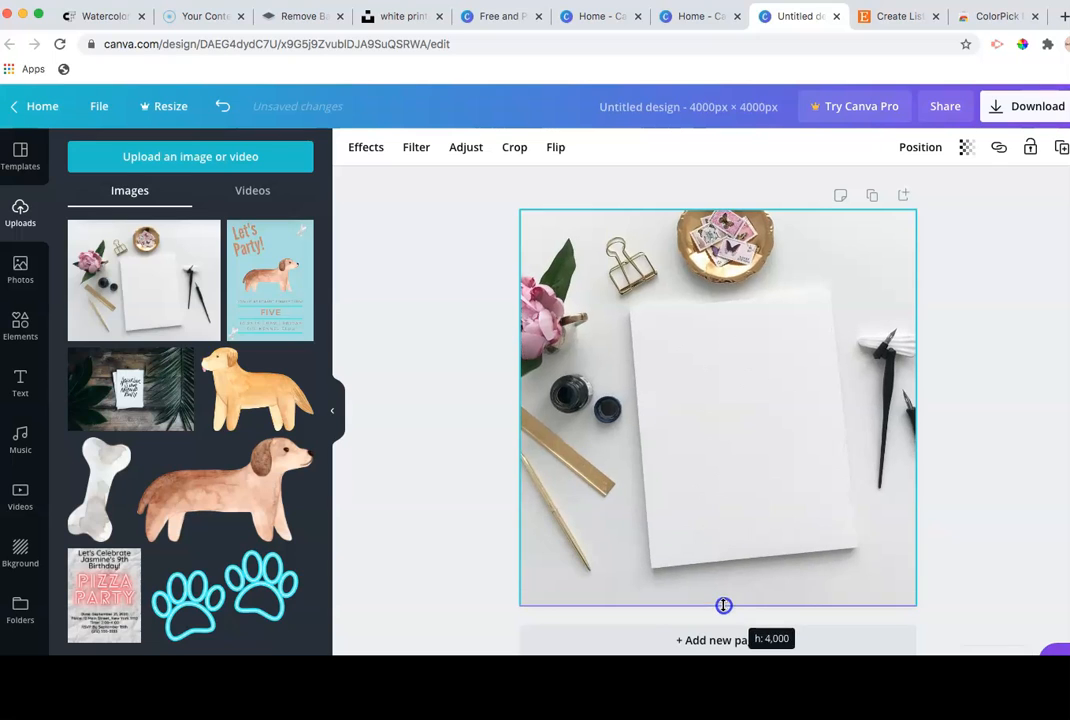
left_click_drag(230, 226, 650, 326)
left_click_drag(575, 352, 543, 392)
left_click_drag(719, 455, 500, 370)
left_click_drag(251, 258, 731, 270)
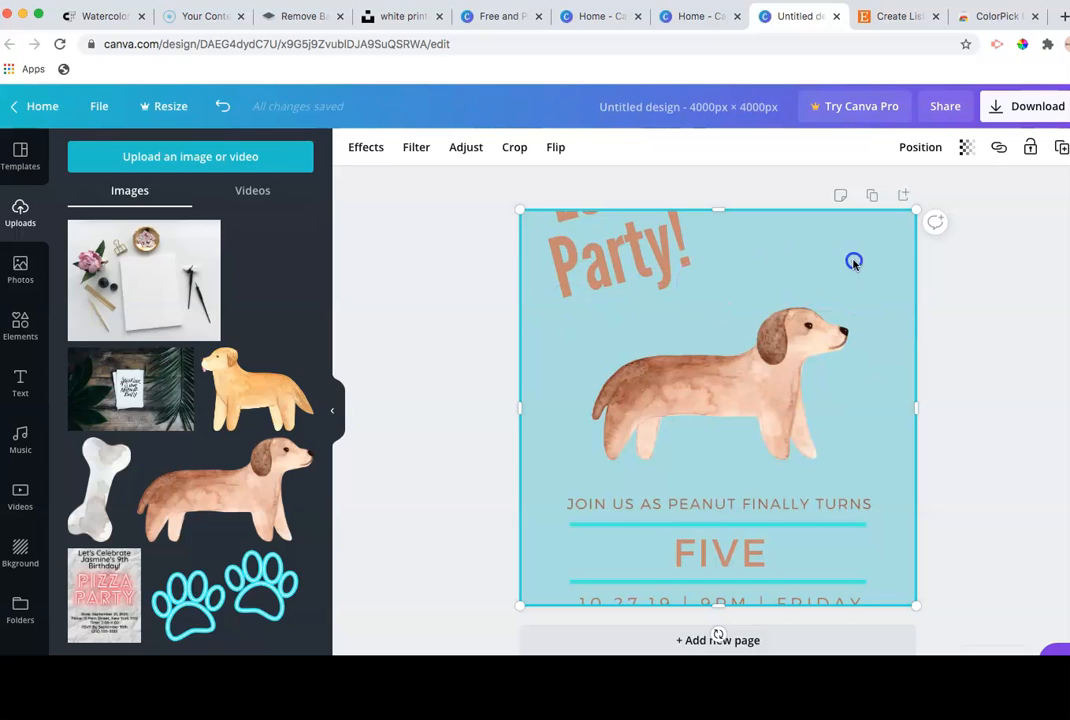
left_click_drag(652, 360, 466, 303)
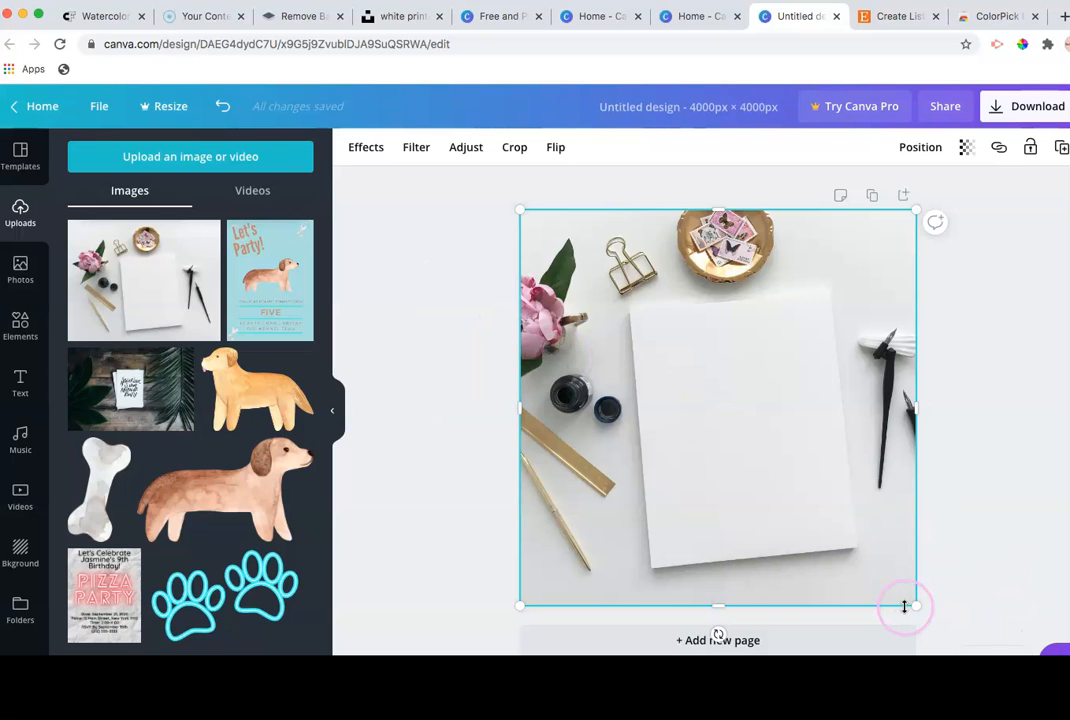
Step: Shrink the background photo to free part of the page and add the Let's Party invitation there at a reduced size
left_click_drag(910, 598, 822, 506)
left_click_drag(306, 294, 560, 472)
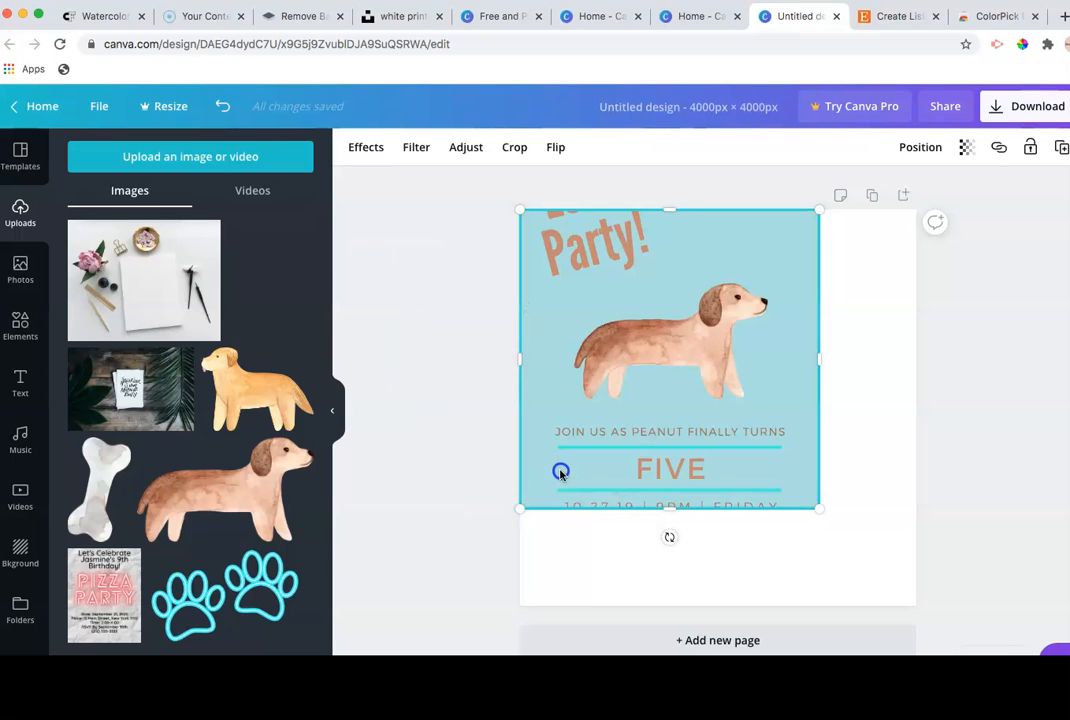
left_click_drag(585, 366, 815, 346)
left_click_drag(527, 379, 504, 362)
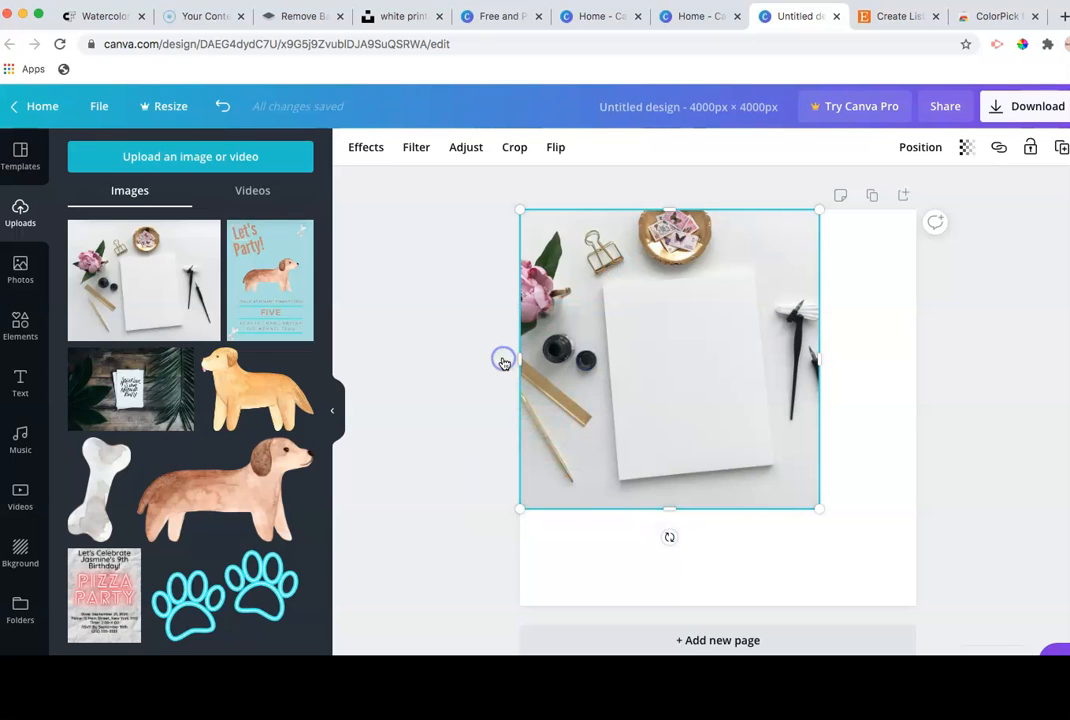
left_click_drag(298, 267, 541, 336)
left_click_drag(808, 380, 822, 367)
left_click_drag(968, 604, 850, 472)
Step: Enlarge the background photo to fill the page again and move the invitation onto the blank paper
left_click(798, 512)
left_click_drag(822, 511, 919, 608)
left_click_drag(835, 372, 747, 361)
Step: Tilt the invitation to match the blank paper and widen it to reach the paper's side edges
left_click_drag(728, 487, 735, 484)
left_click_drag(664, 310, 640, 318)
left_click_drag(731, 345, 735, 350)
left_click_drag(770, 303, 841, 308)
left_click_drag(765, 357, 838, 403)
left_click_drag(672, 418, 642, 427)
Step: Shift the invitation up on the paper and extend its lower edge to the paper's bottom
left_click_drag(732, 326, 730, 302)
left_click_drag(730, 345, 731, 302)
left_click(754, 533)
left_click_drag(755, 545, 756, 554)
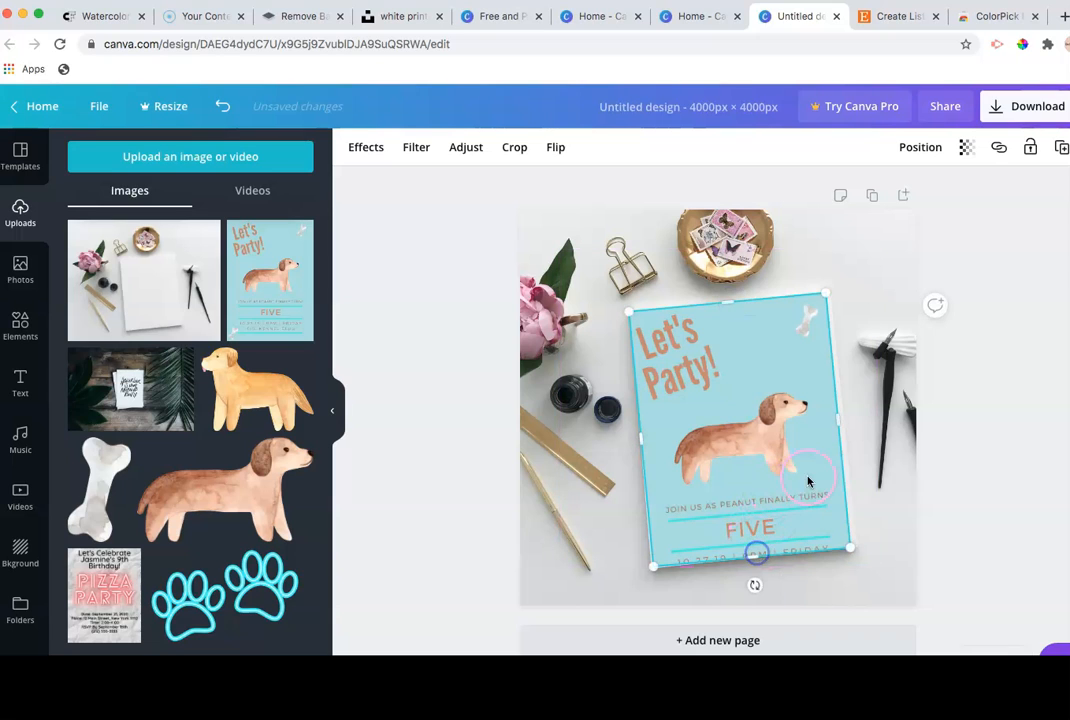
mouse_move(748, 486)
left_mouse_down()
mouse_move(748, 462)
mouse_move(748, 474)
left_mouse_up()
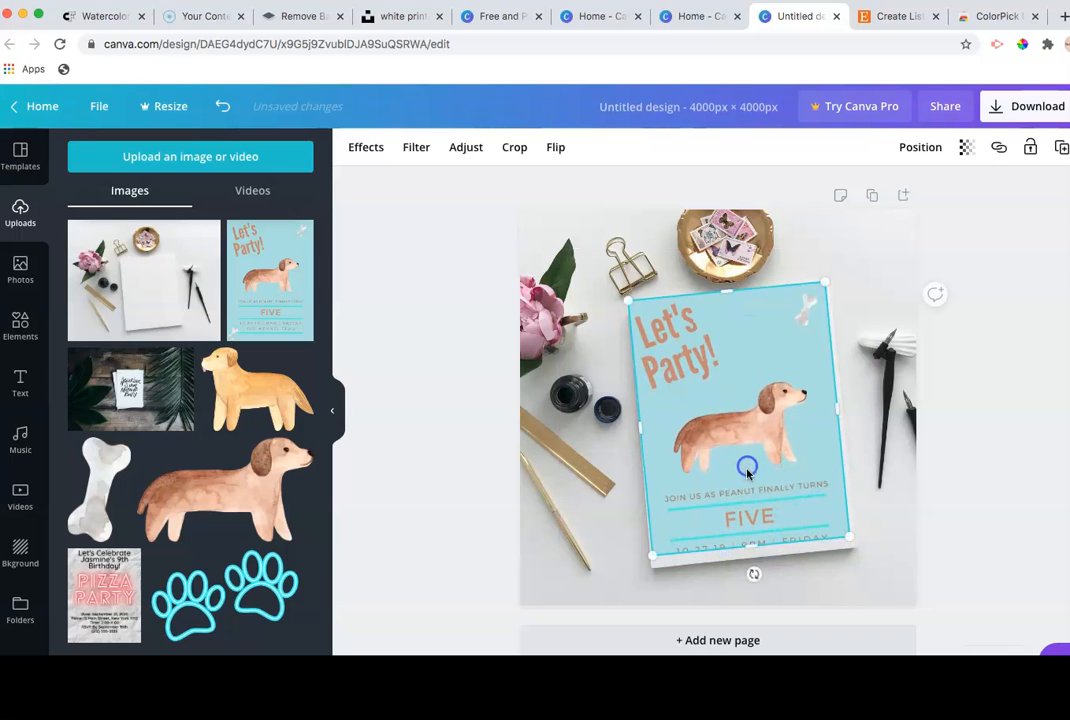
left_click_drag(755, 544, 759, 556)
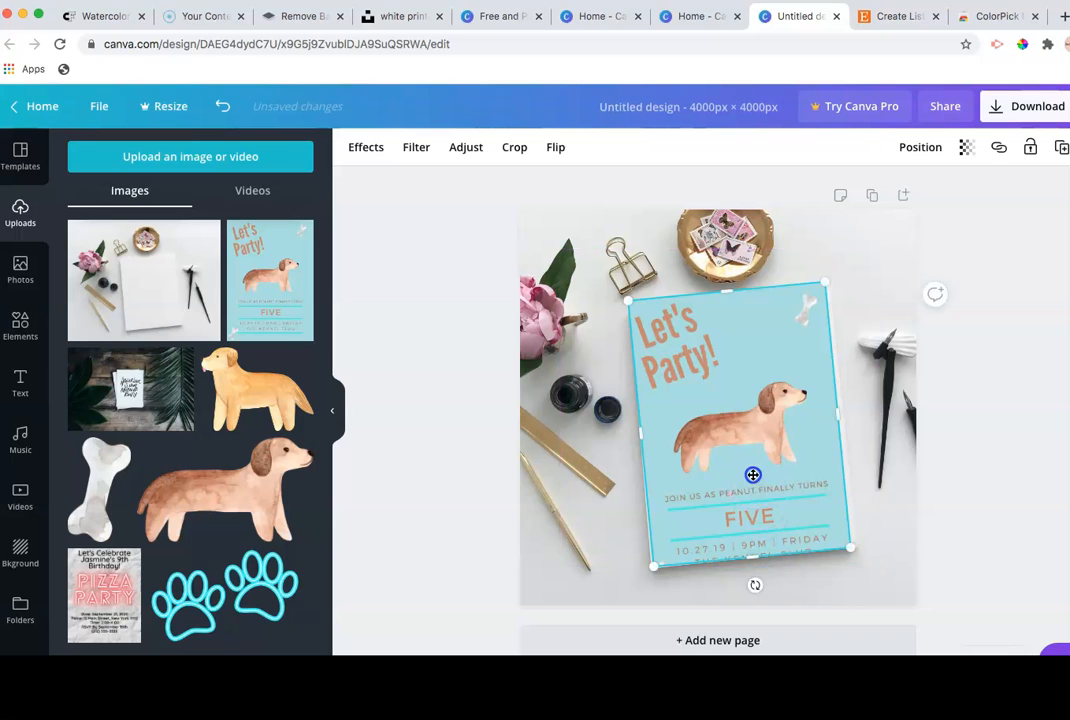
Step: Nudge the invitation and adjust its upper and lower edges so the venue line fits on the paper
left_click_drag(755, 473, 752, 471)
left_click(736, 334)
left_click_drag(727, 283, 727, 290)
left_click(764, 532)
left_click_drag(752, 548, 781, 537)
Step: Fine-tune the invitation's rotation to -6° and nudge it into line with the paper
left_click(758, 584)
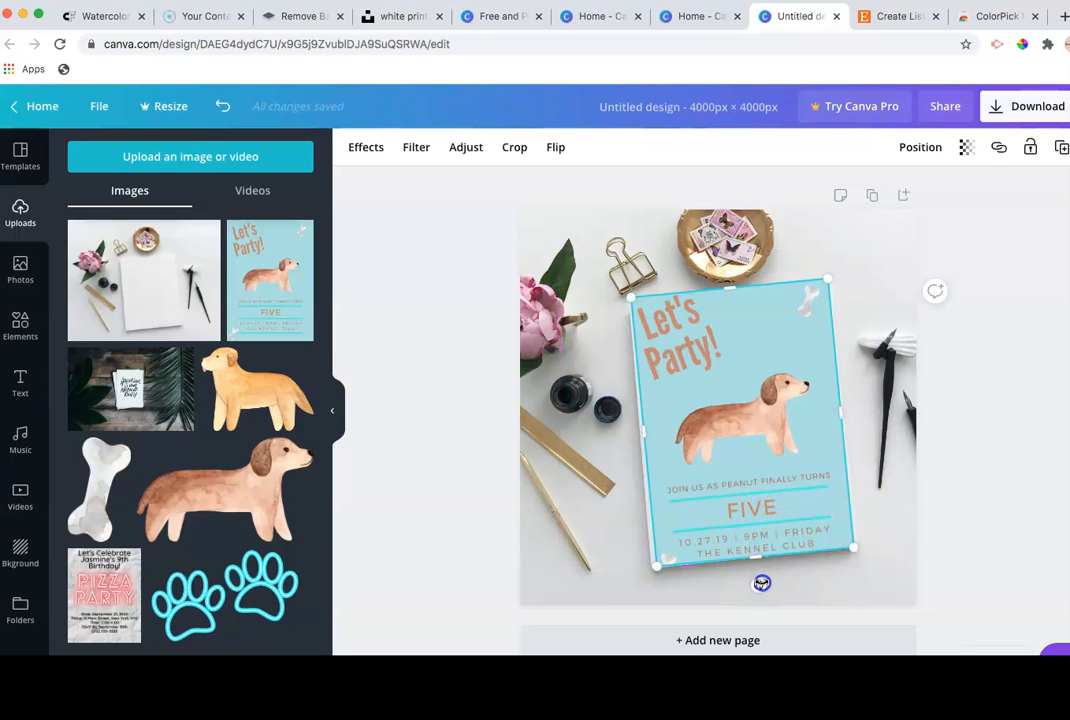
left_click_drag(761, 583, 760, 585)
left_click(705, 485)
left_click_drag(704, 481, 705, 483)
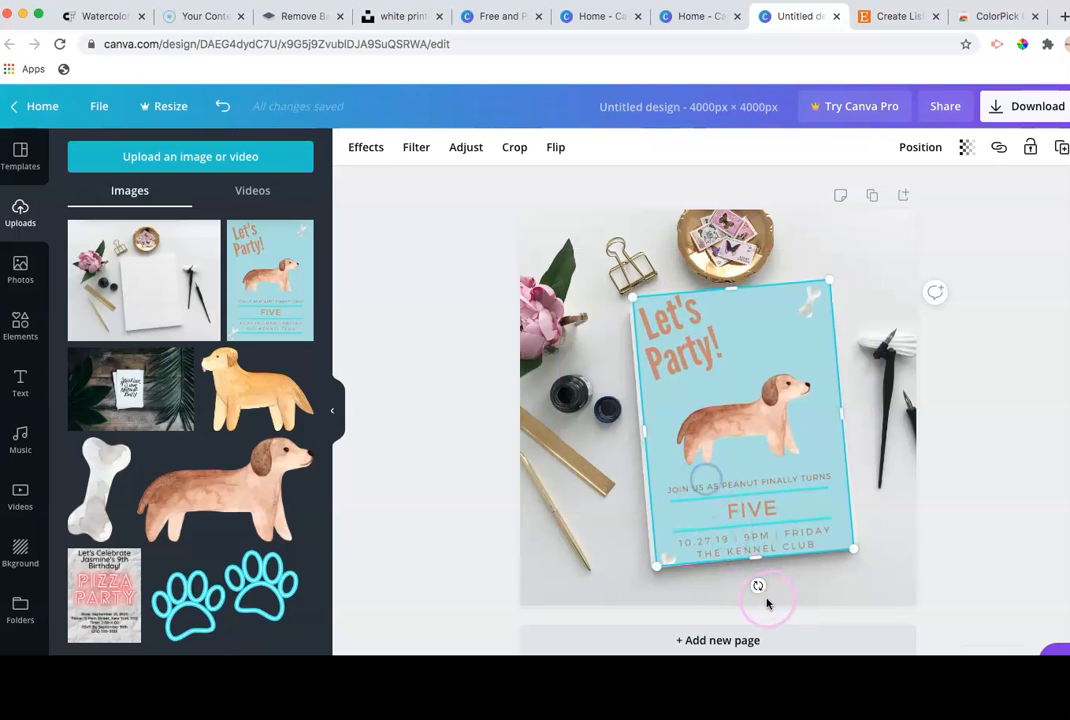
left_click_drag(762, 588, 764, 590)
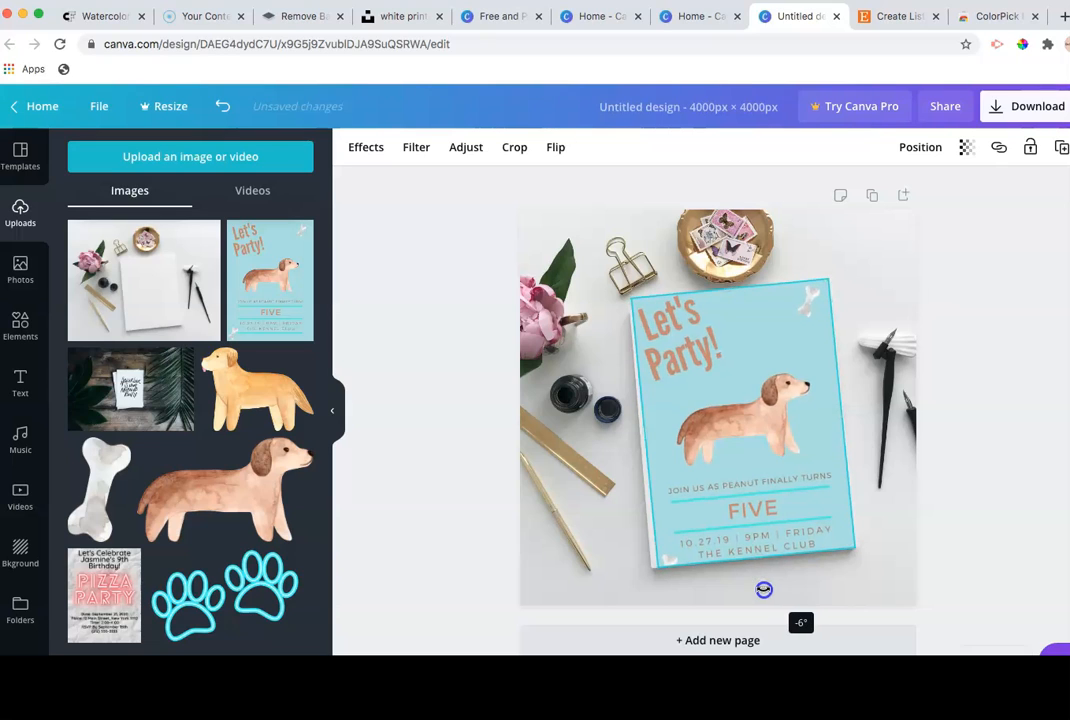
Step: Extend the invitation's left edge to cover the strip of white paper beside it, and deselect it
left_click_drag(690, 536, 746, 591)
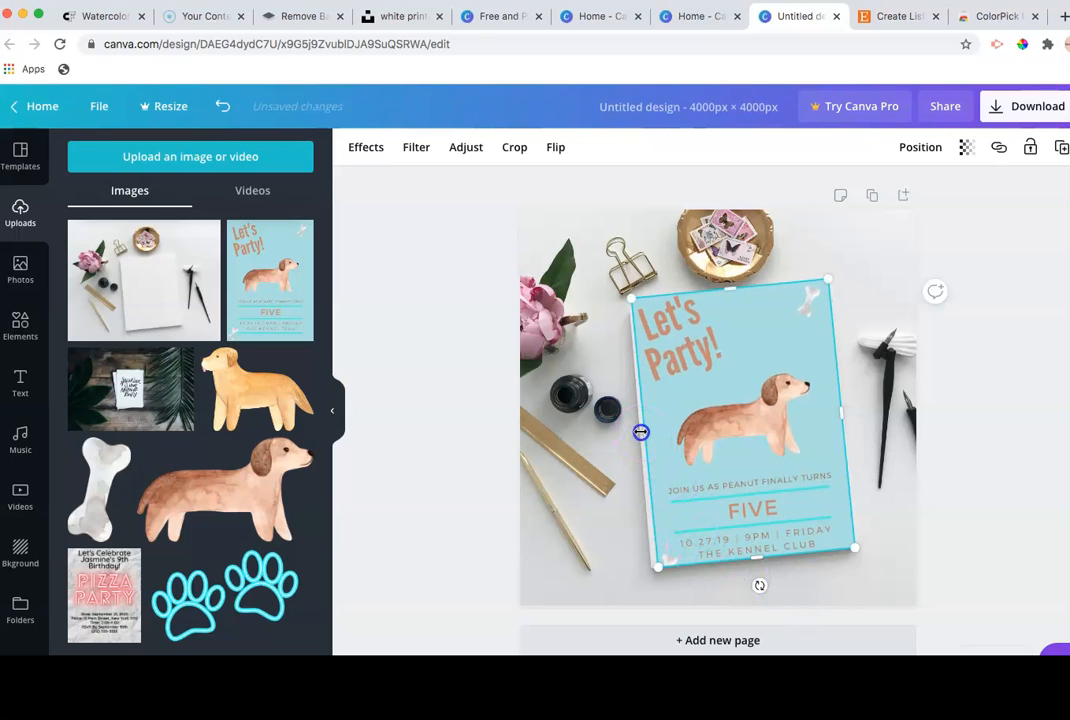
left_click_drag(637, 431, 633, 432)
left_click(742, 471)
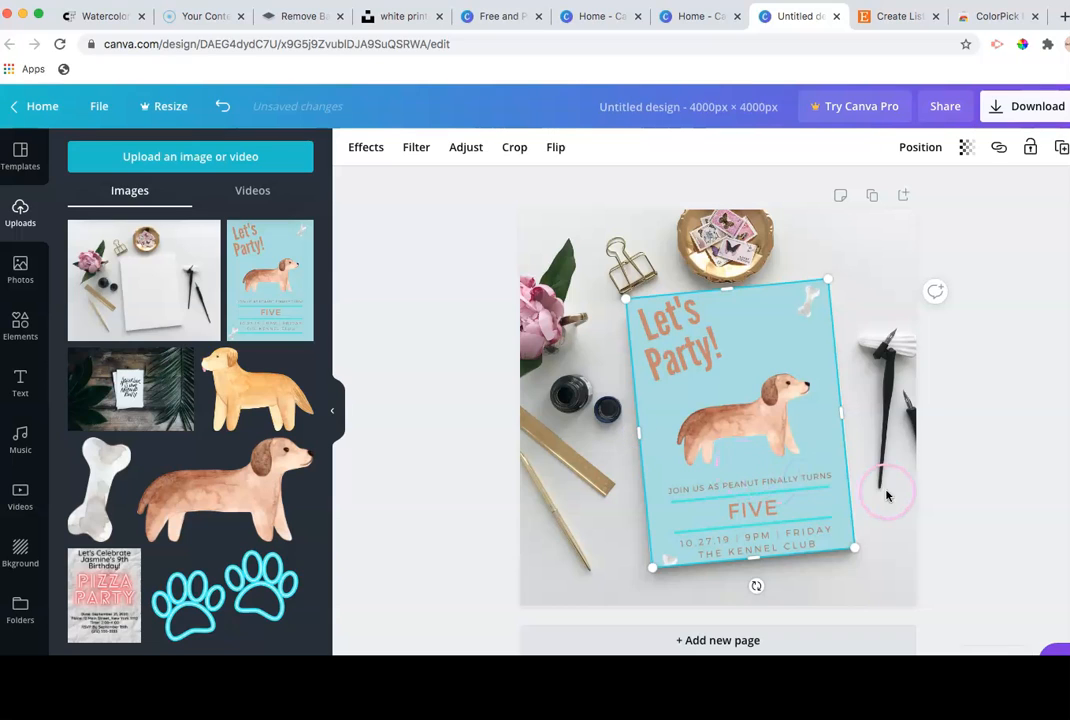
left_click(889, 492)
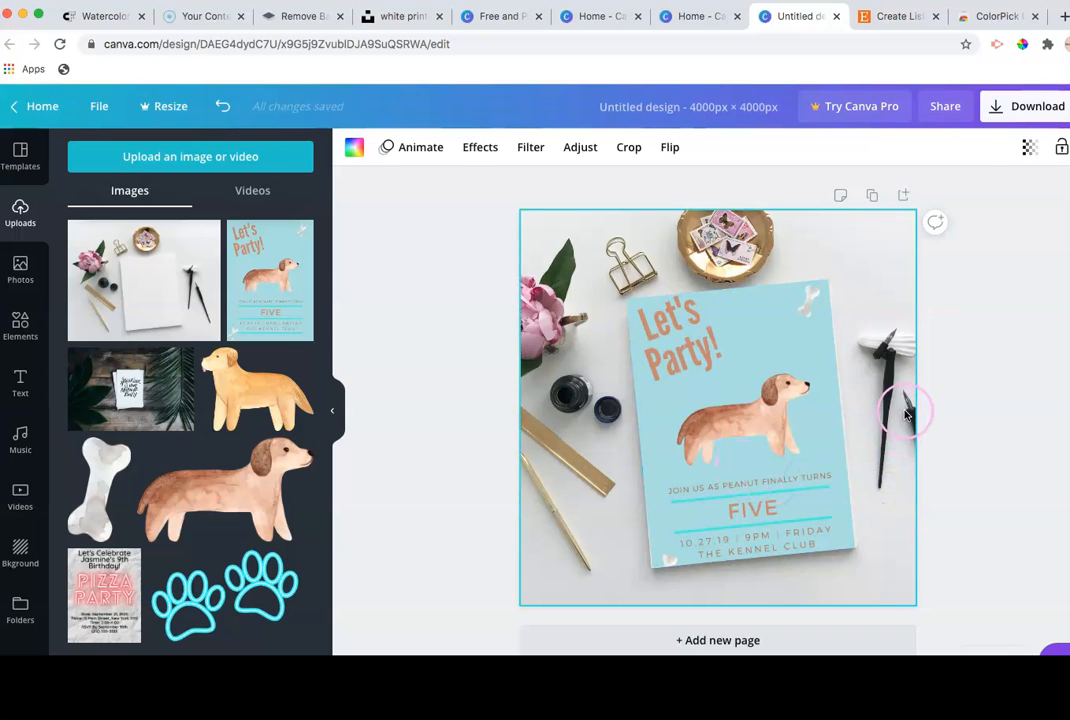
Step: Move the invitation slightly up and extend its lower edge to reveal the full design down to the paper's bottom
left_click(738, 474)
left_click_drag(757, 504, 755, 487)
left_click_drag(756, 551, 757, 554)
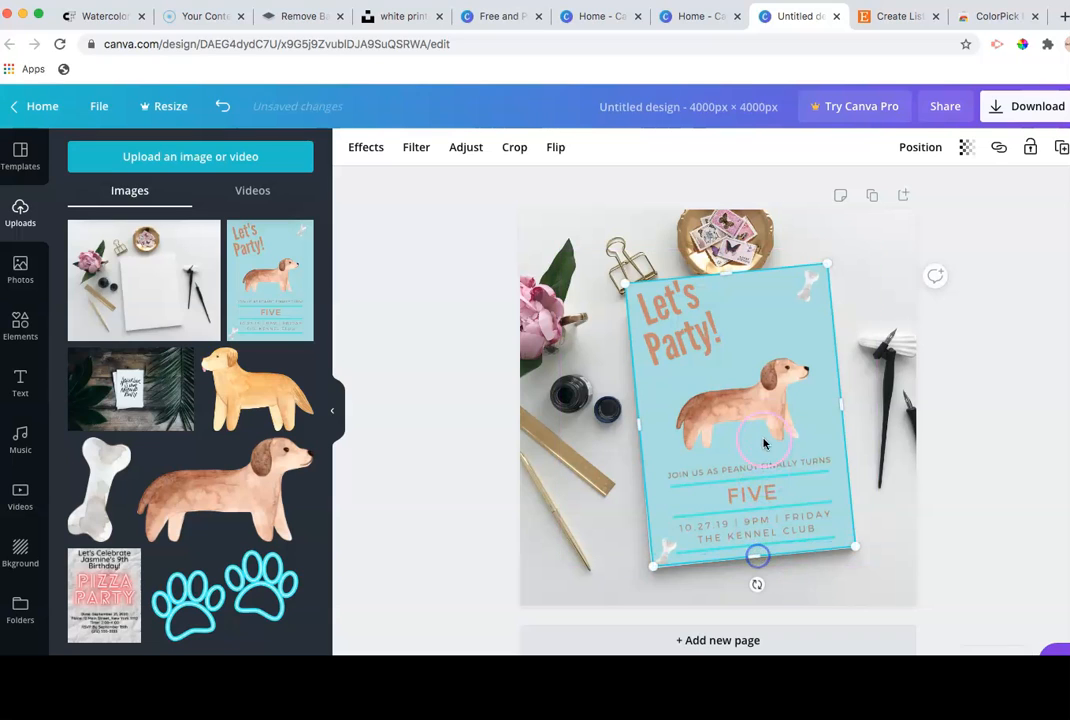
left_click(872, 346)
Step: Download the peony stationery mockup as a JPG
left_click(1000, 108)
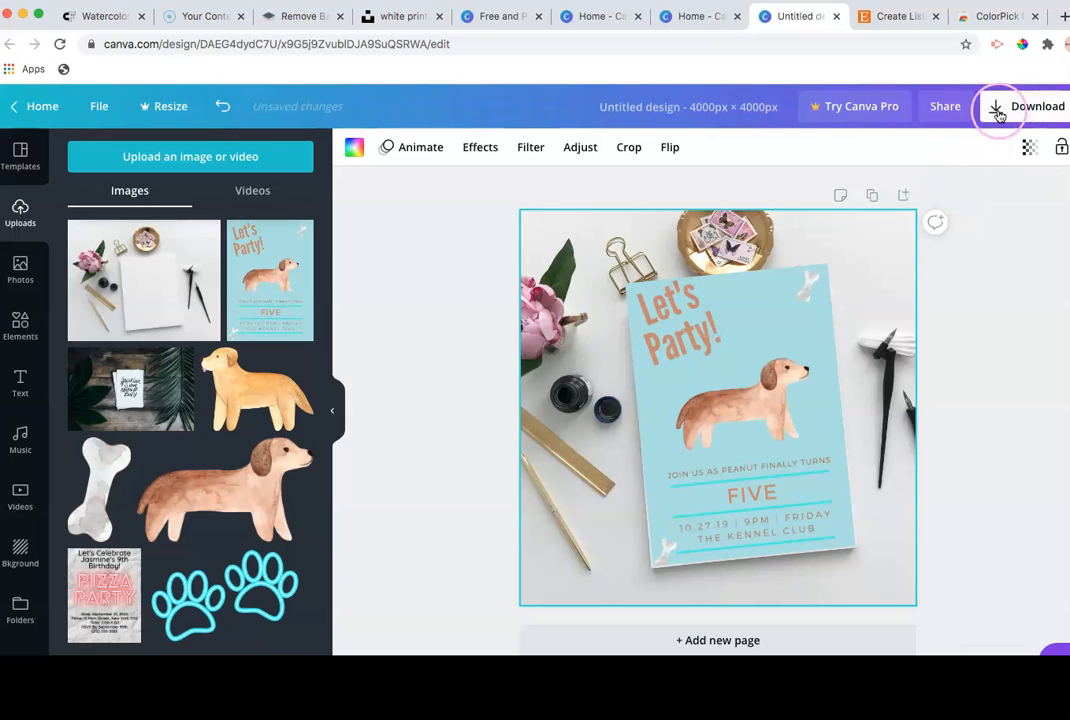
left_click(900, 218)
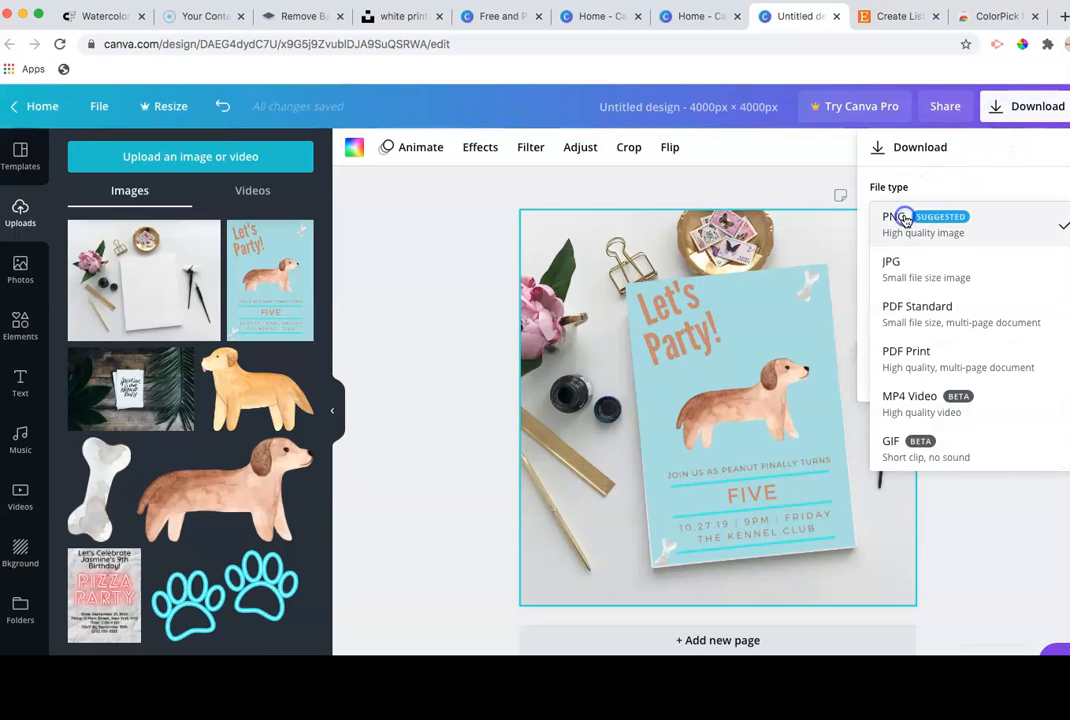
left_click(890, 275)
left_click(937, 373)
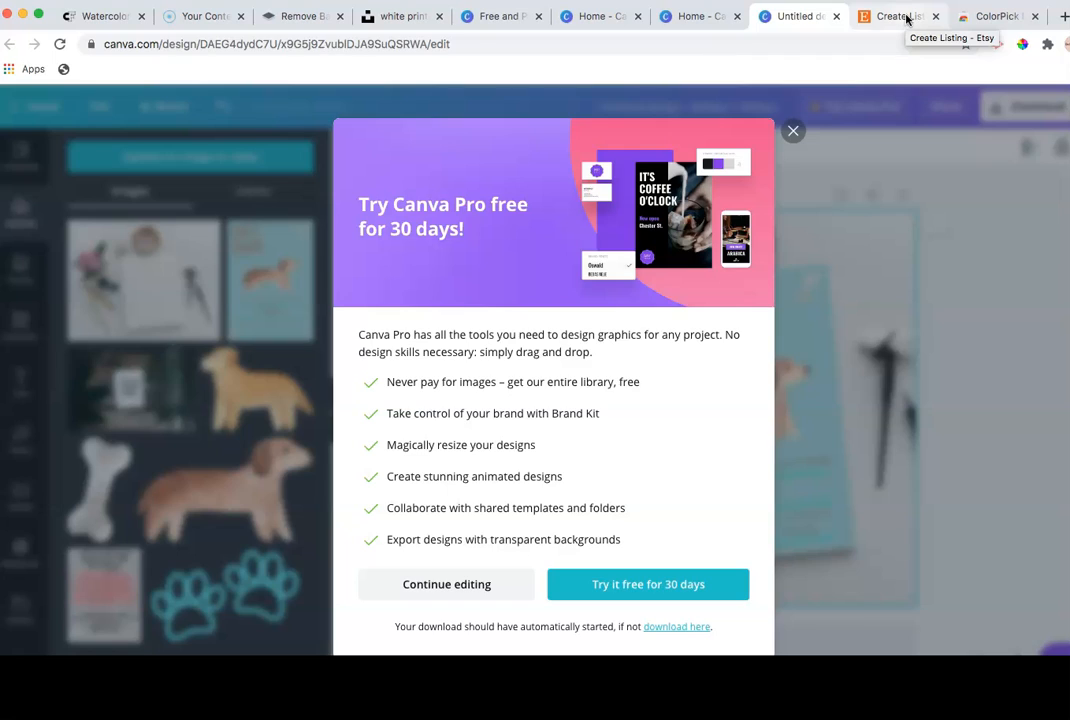
Step: Switch to the Etsy listing, add the peony stationery mockup as the third photo and check it at full size
left_click(906, 19)
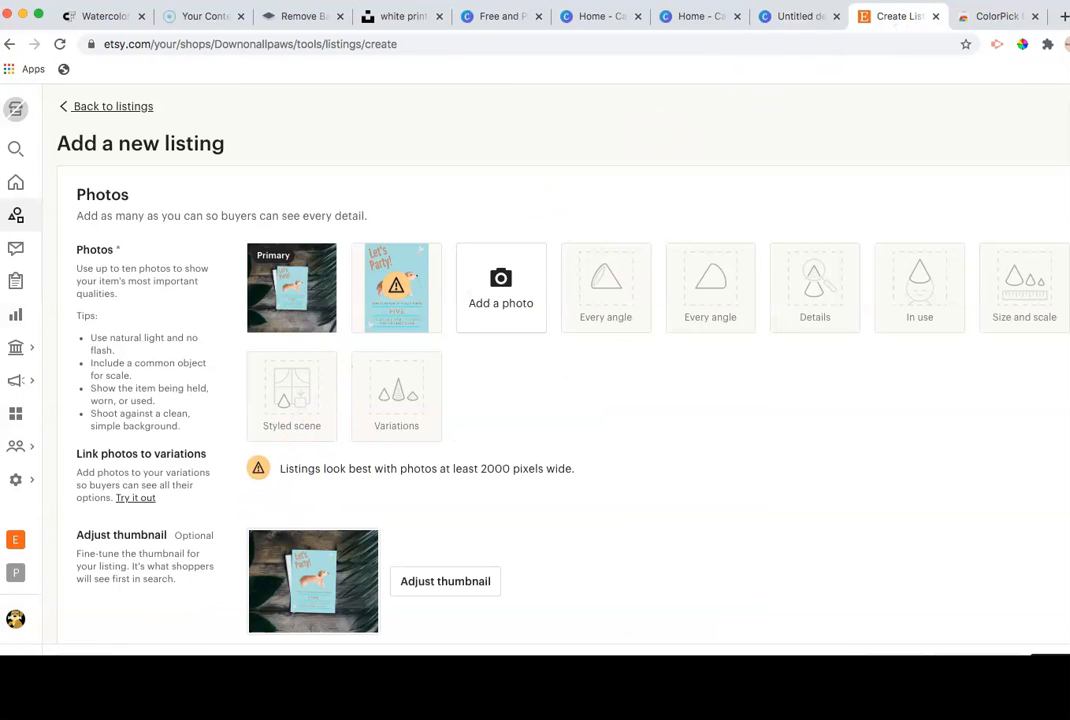
left_click_drag(500, 298, 498, 297)
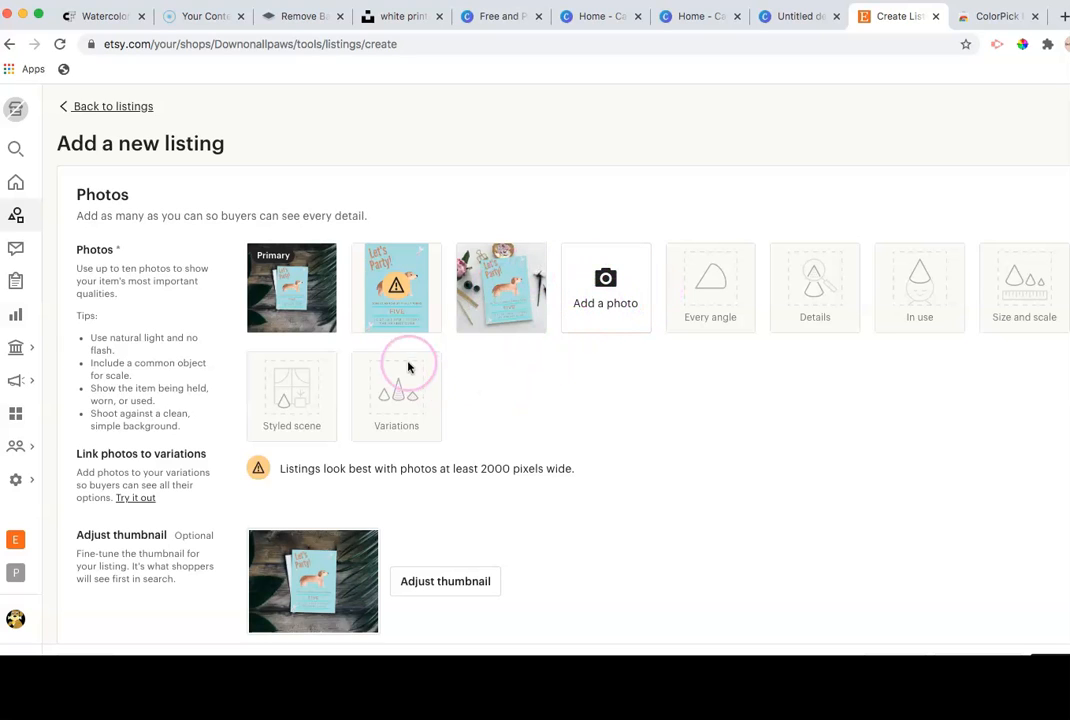
mouse_move(540, 281)
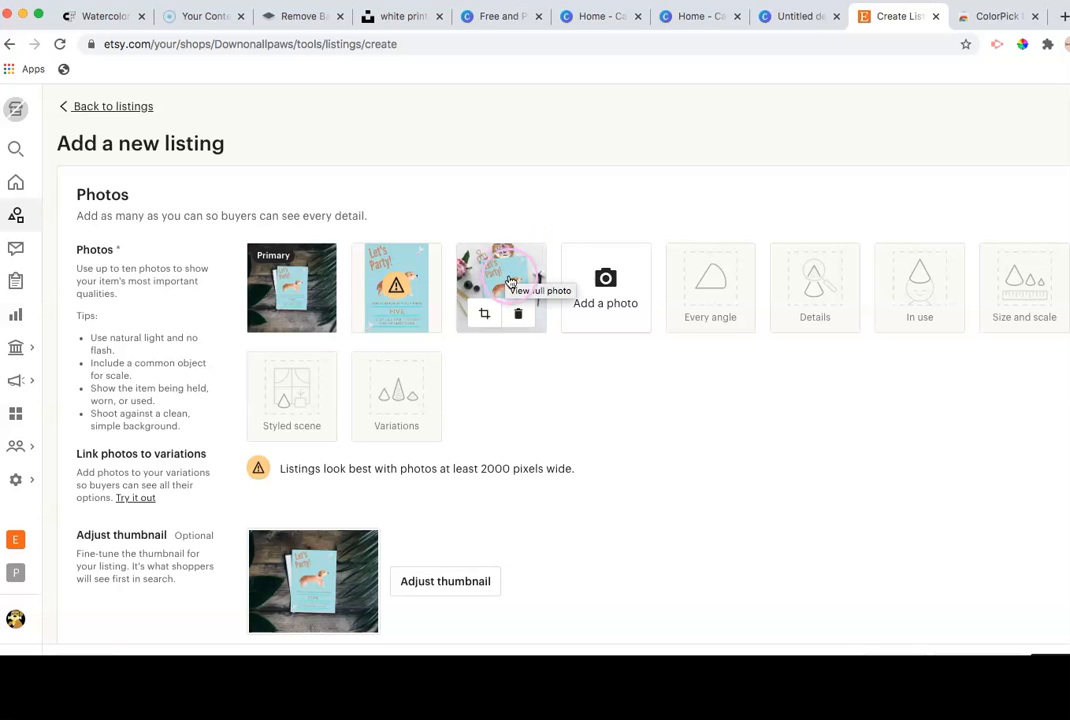
left_click(503, 272)
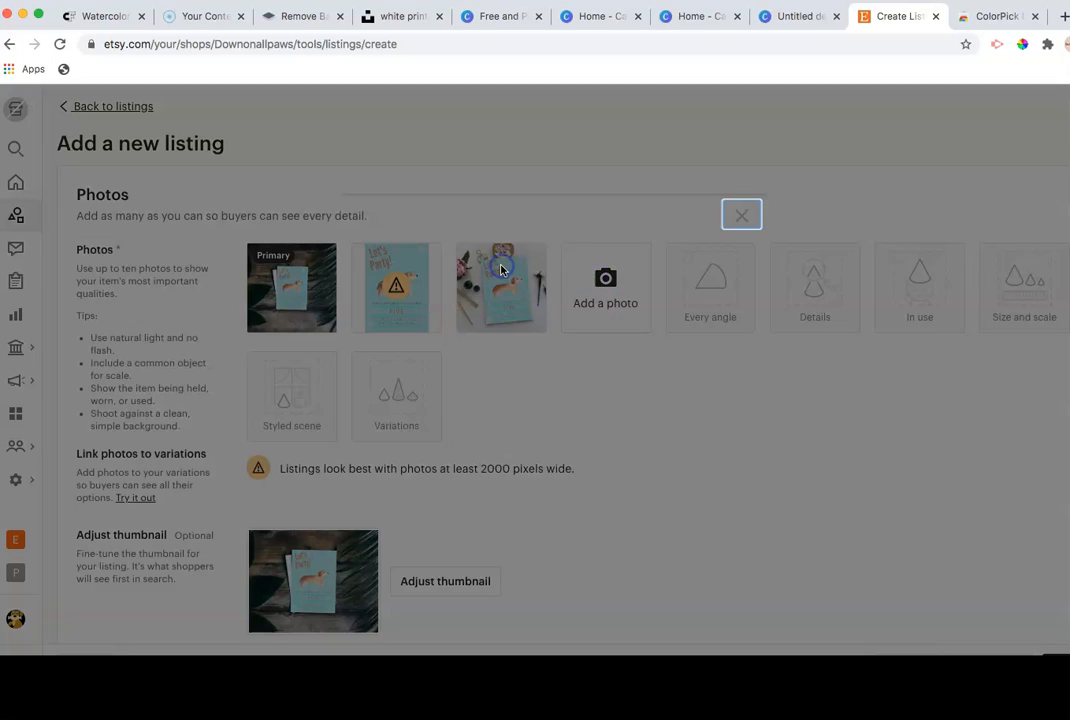
left_click(736, 220)
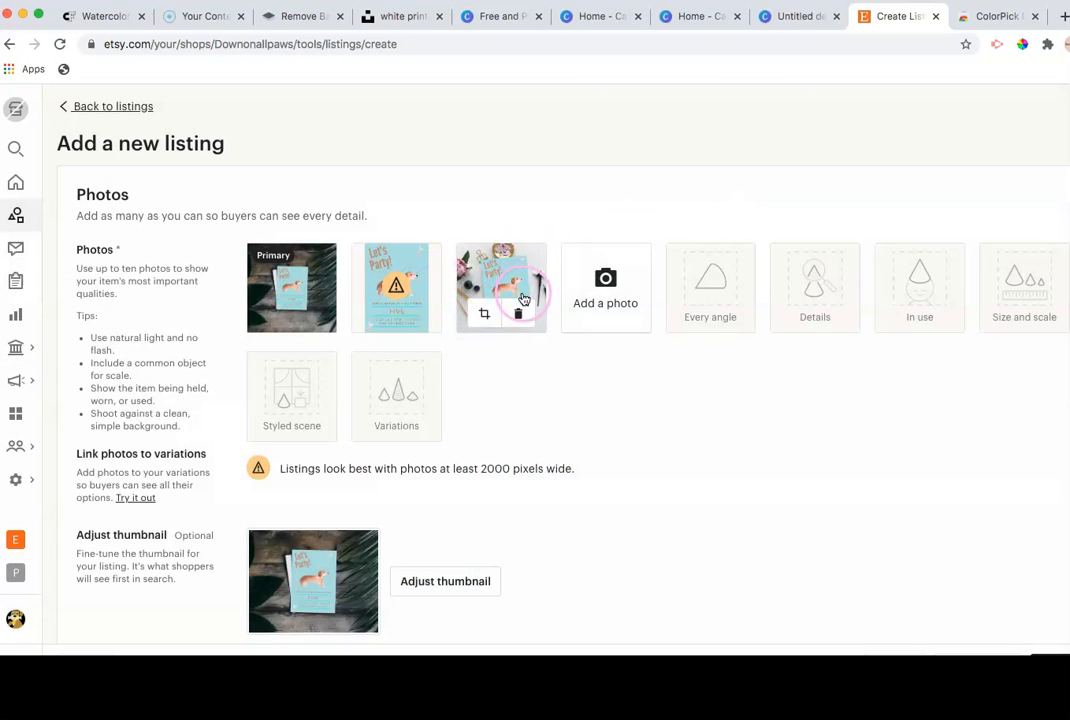
Step: Examine the peony stationery mockup among the listing photos at full size, checking the invitation's edges against the paper
left_click(520, 258)
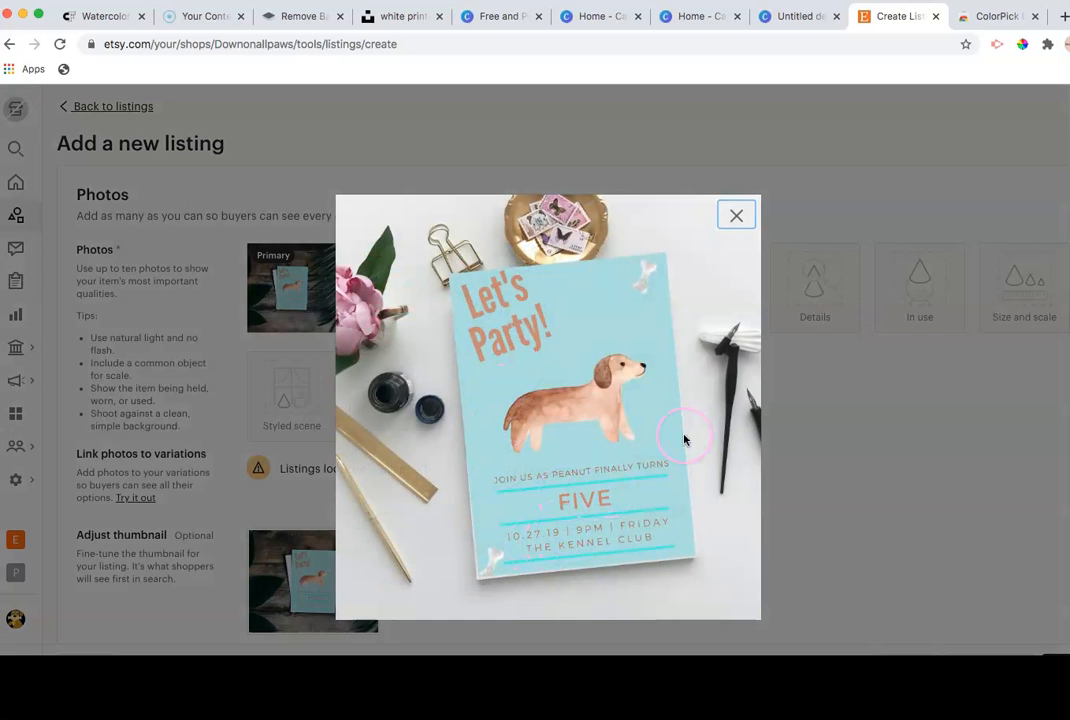
left_click(734, 220)
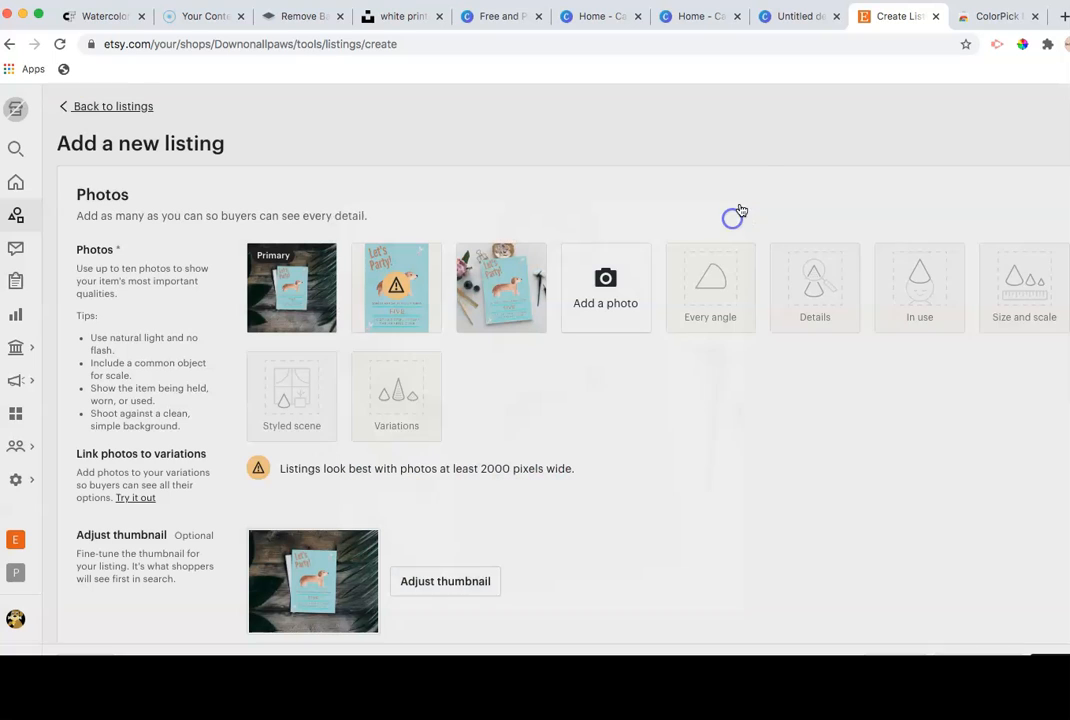
left_click(505, 298)
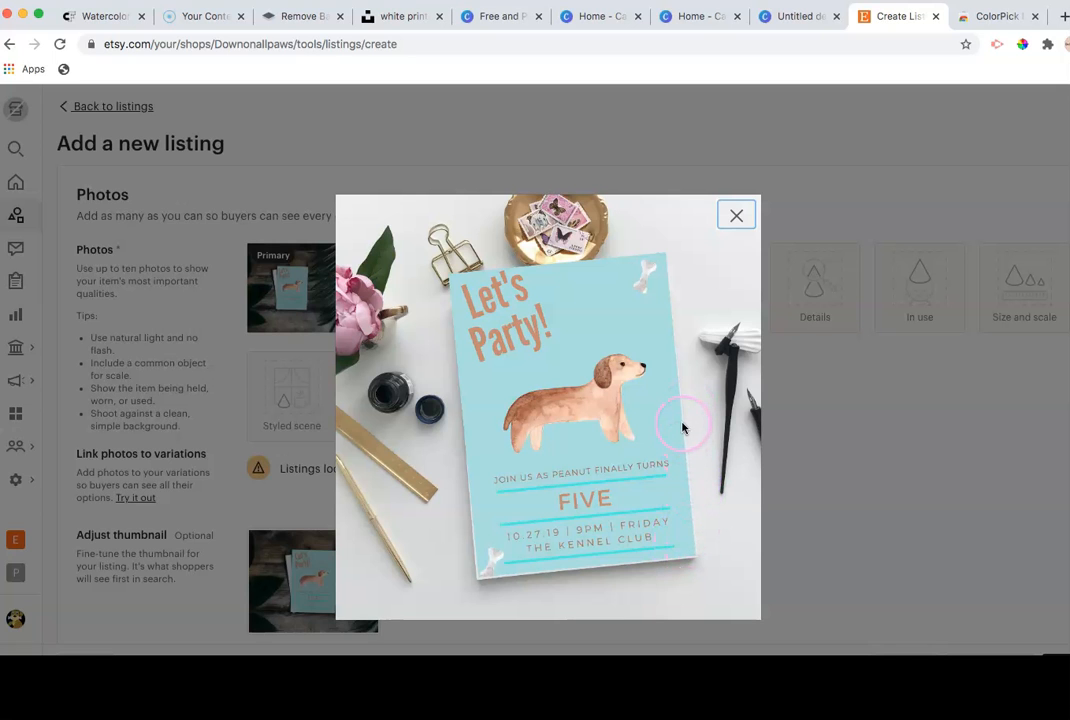
left_click(738, 226)
Step: Switch to the Canva mockup design, dismiss the Canva Pro offer, and extend the invitation's lower edge slightly past the paper
left_click(792, 17)
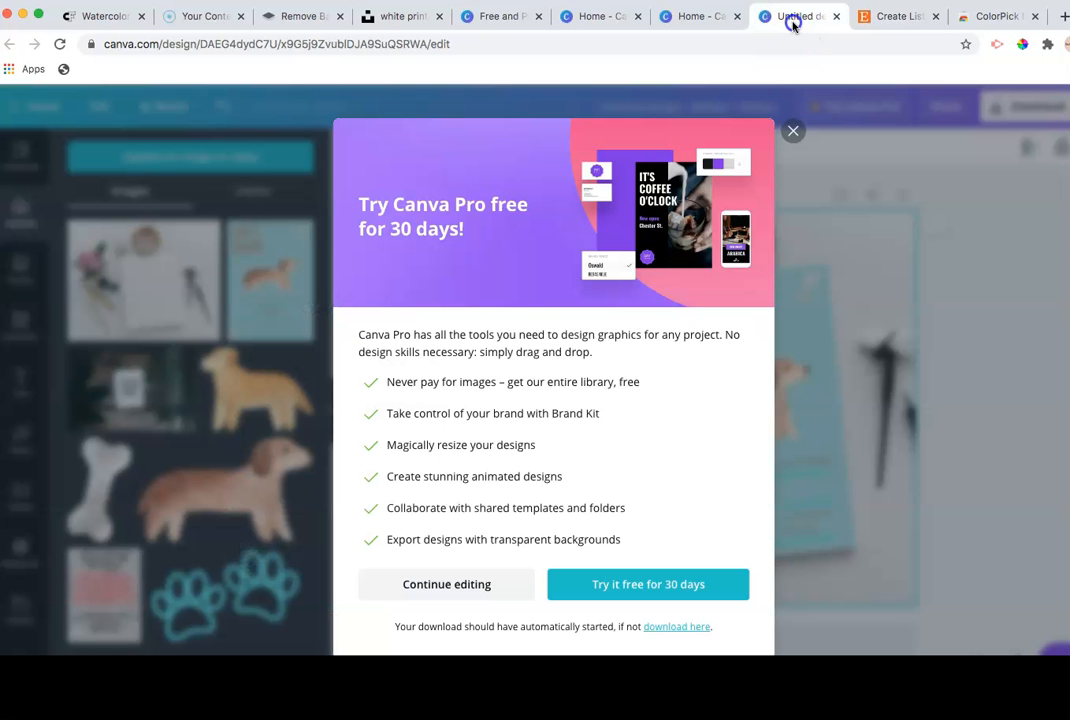
left_click(794, 128)
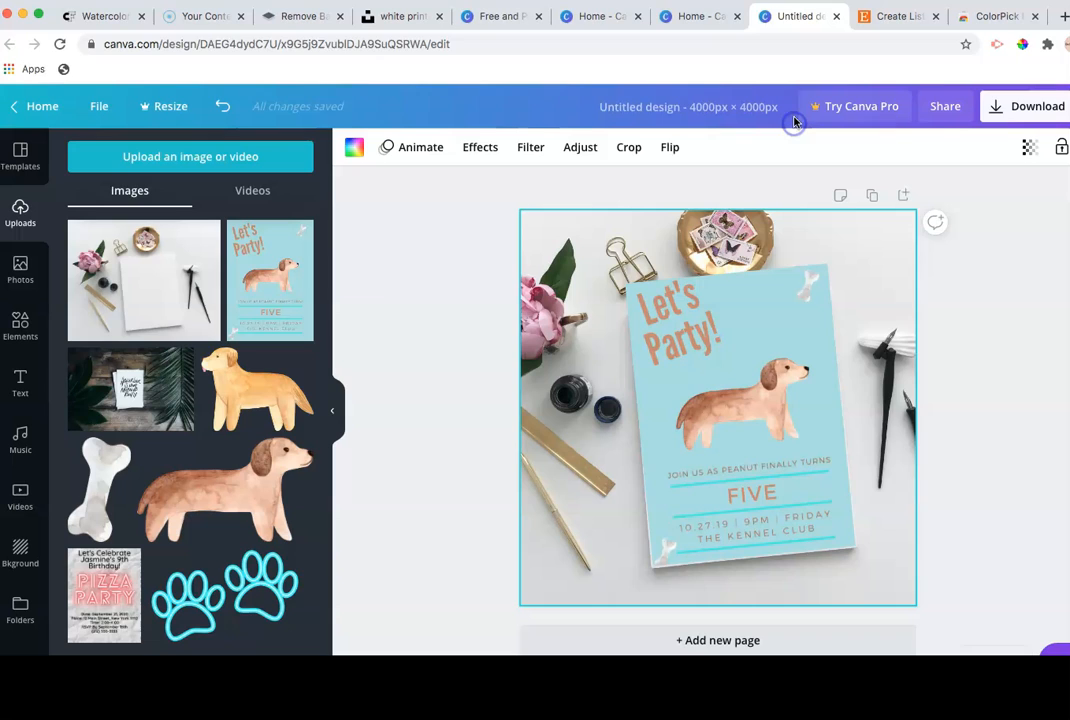
left_click(726, 390)
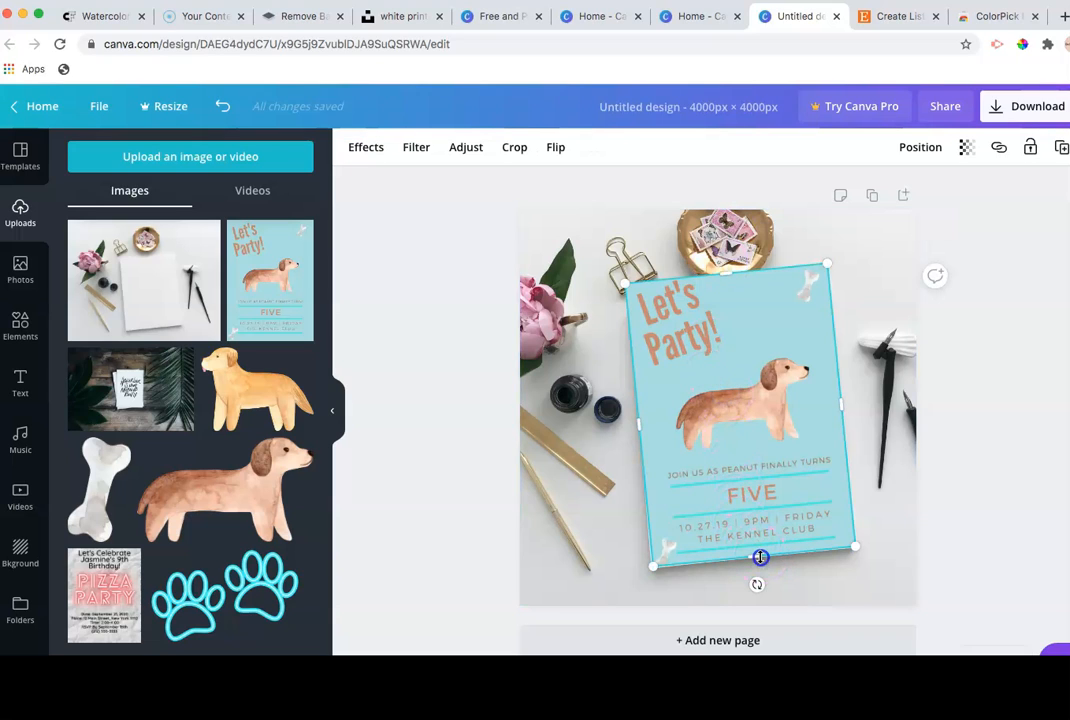
left_click_drag(760, 559, 761, 565)
left_click_drag(843, 428, 843, 428)
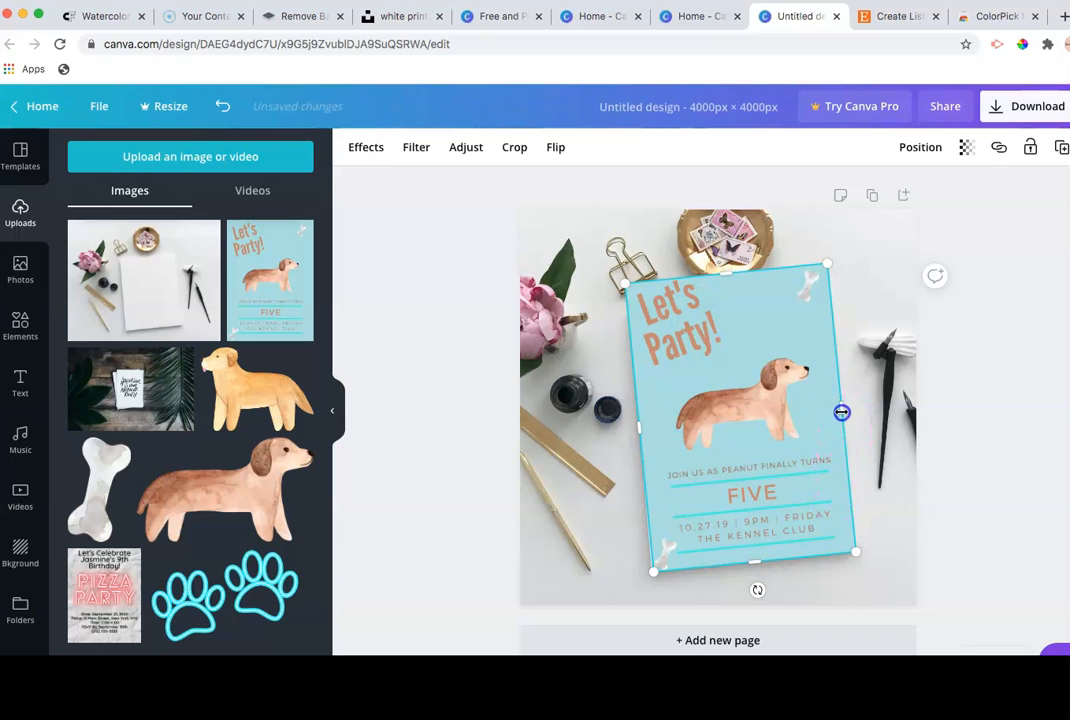
left_click(931, 501)
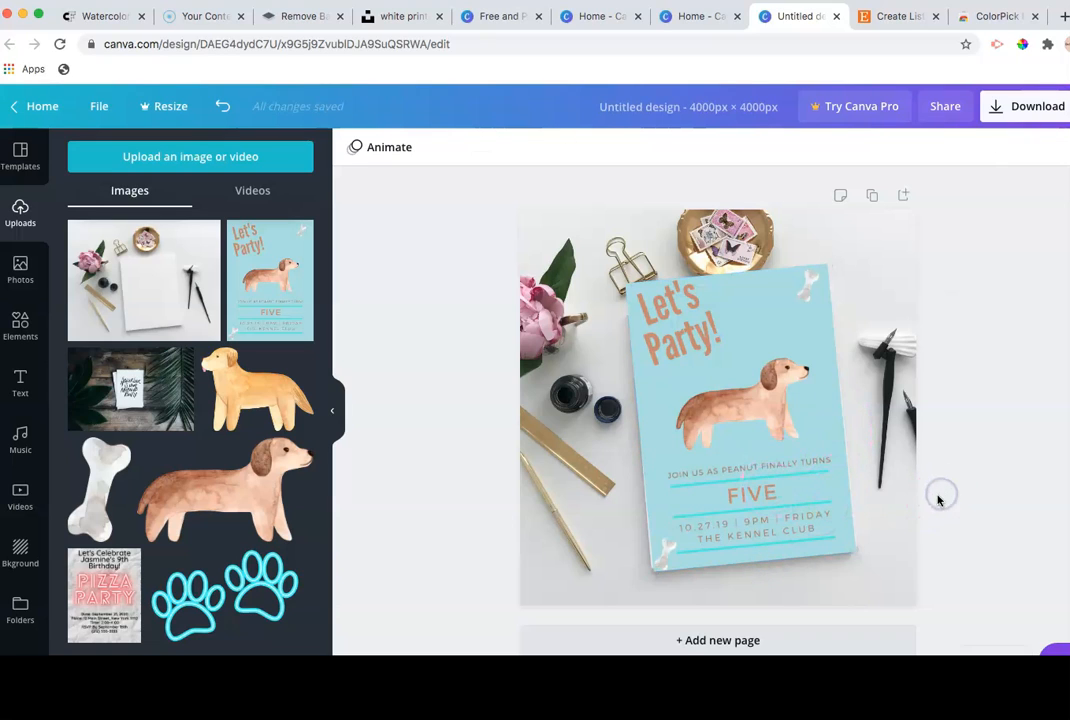
Step: Widen the invitation slightly on both its right and left sides to cover the paper's edges, and deselect it
left_click(773, 548)
left_click_drag(844, 426, 849, 410)
left_click_drag(648, 440, 636, 427)
left_click(941, 424)
Step: Download the adjusted peony stationery mockup as a JPG
left_click(995, 107)
left_click(907, 216)
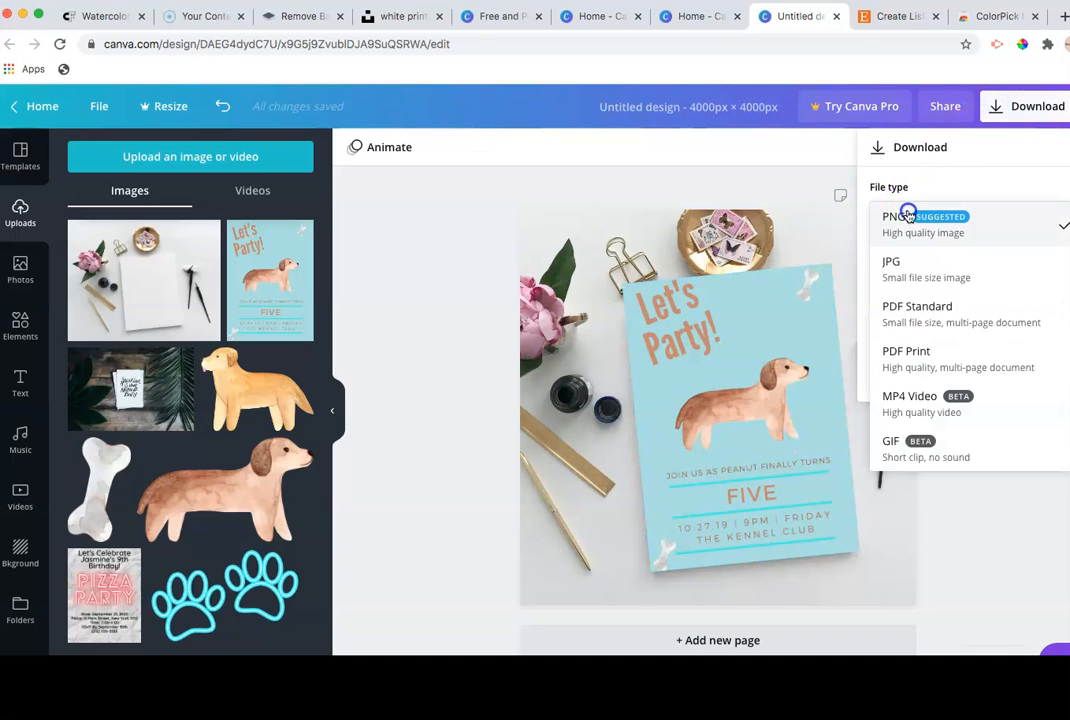
left_click(898, 280)
left_click(950, 366)
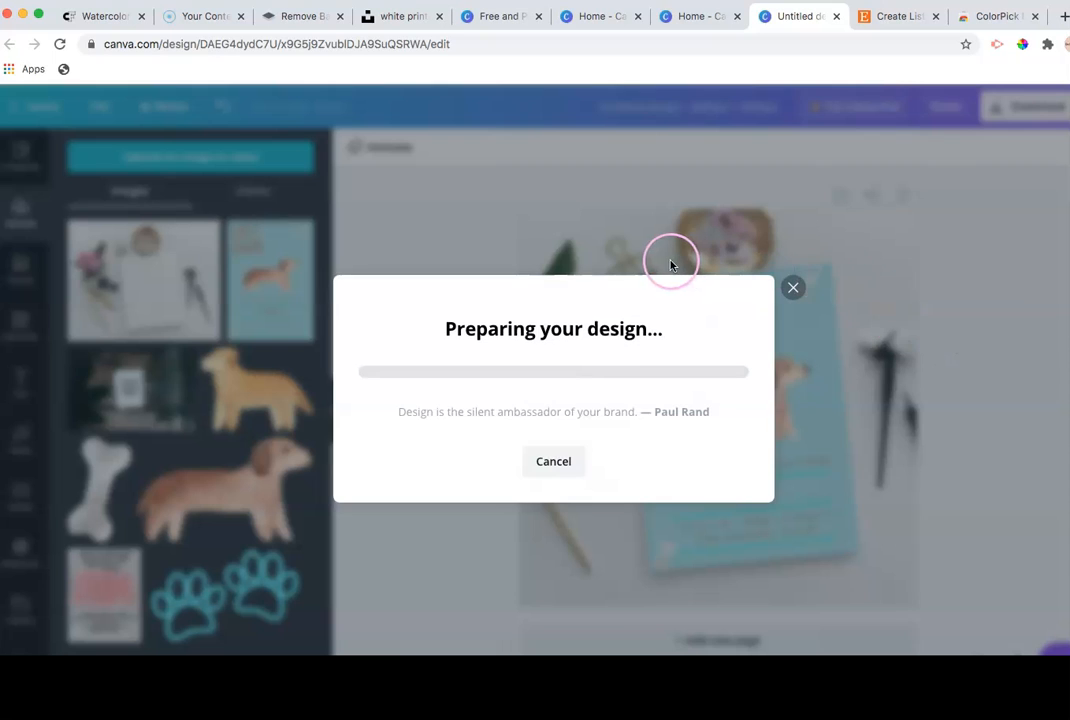
Step: In the Etsy listing, replace the third photo with the newly downloaded peony mockup and check it at full size
left_click(884, 17)
left_click(520, 312)
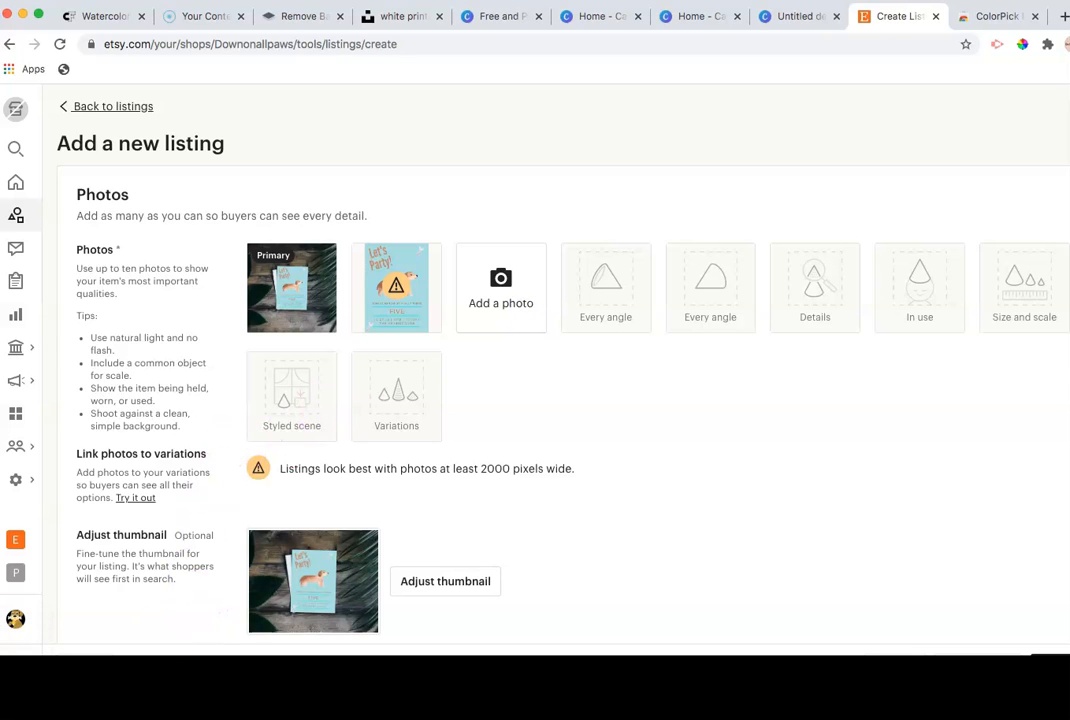
left_click_drag(170, 668, 508, 295)
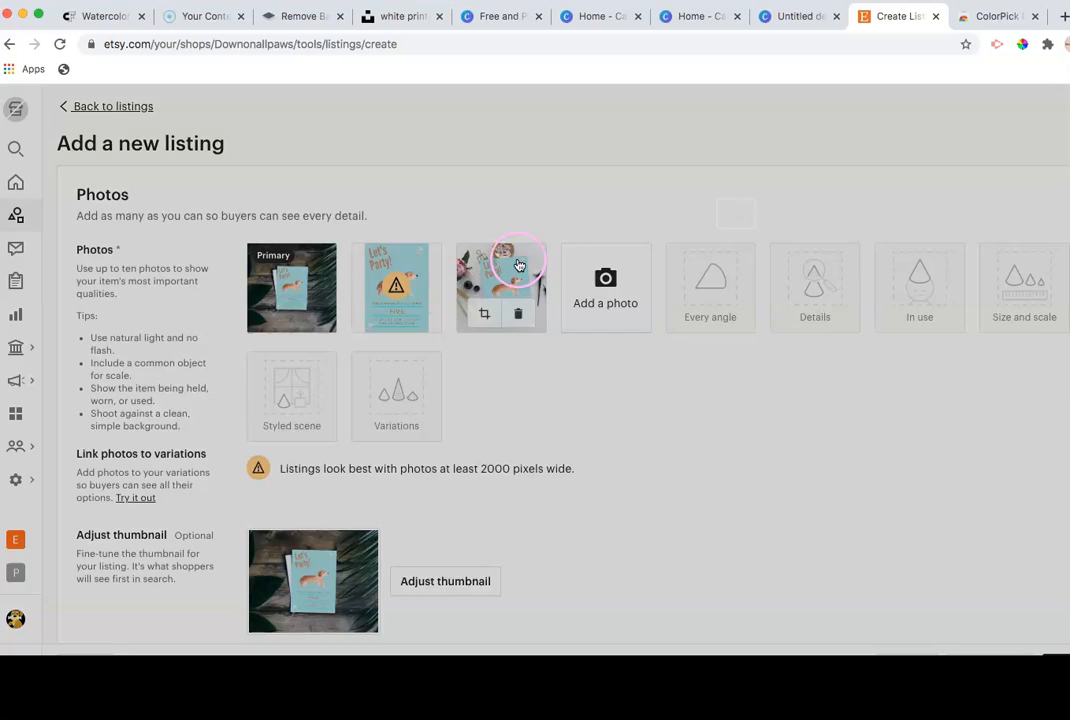
left_click(505, 280)
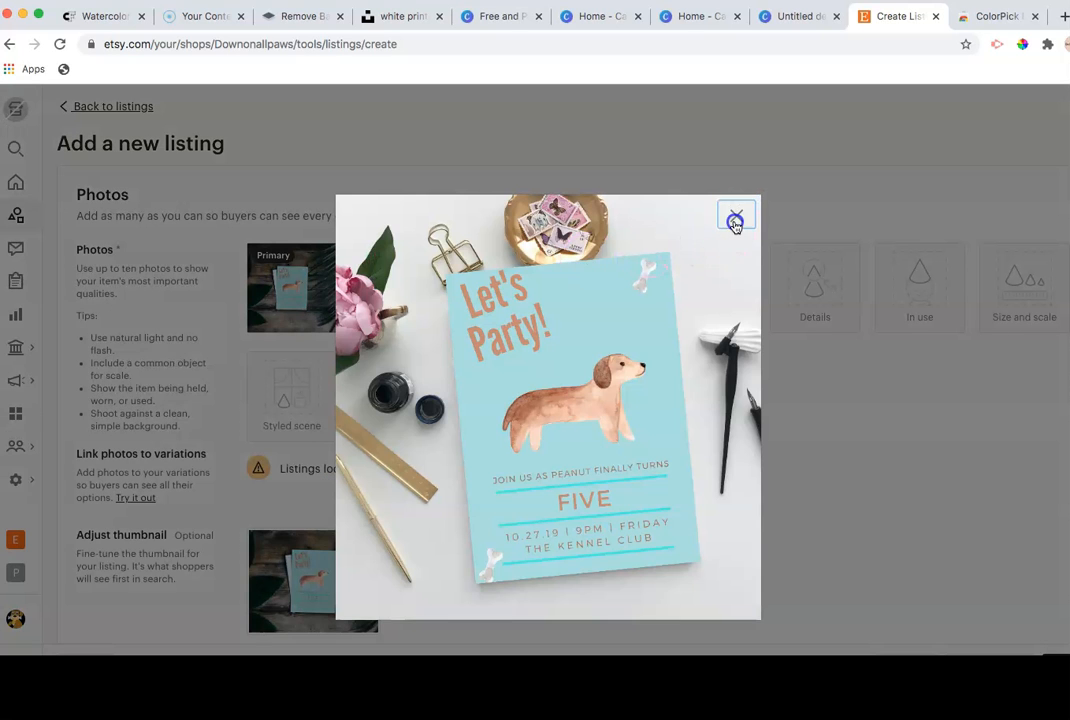
left_click(735, 219)
Step: Look over the listing form's photos, its Video section and the Listing details fields
scroll(535, 480, "down", 5)
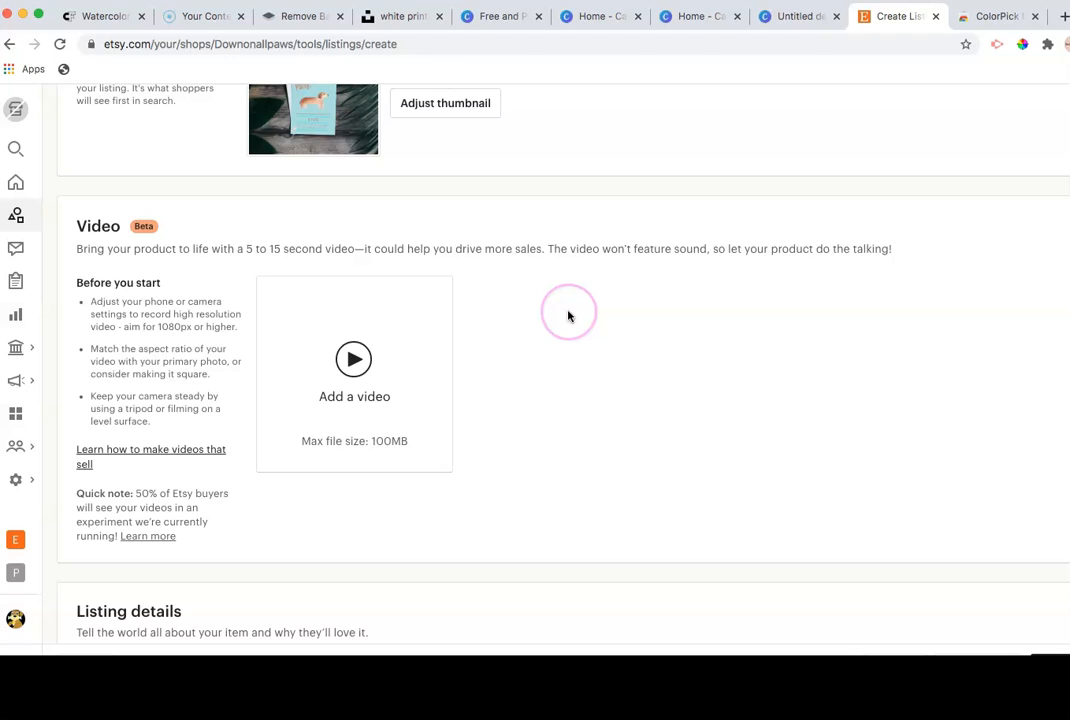
scroll(542, 299, "up", 5)
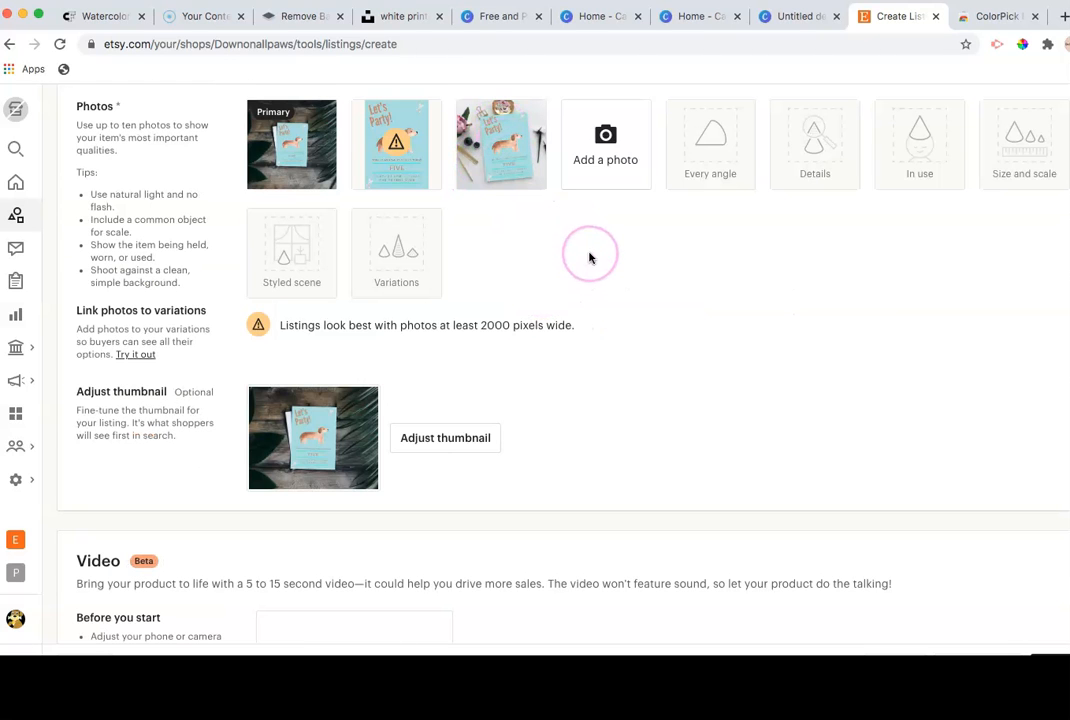
scroll(630, 310, "down", 3)
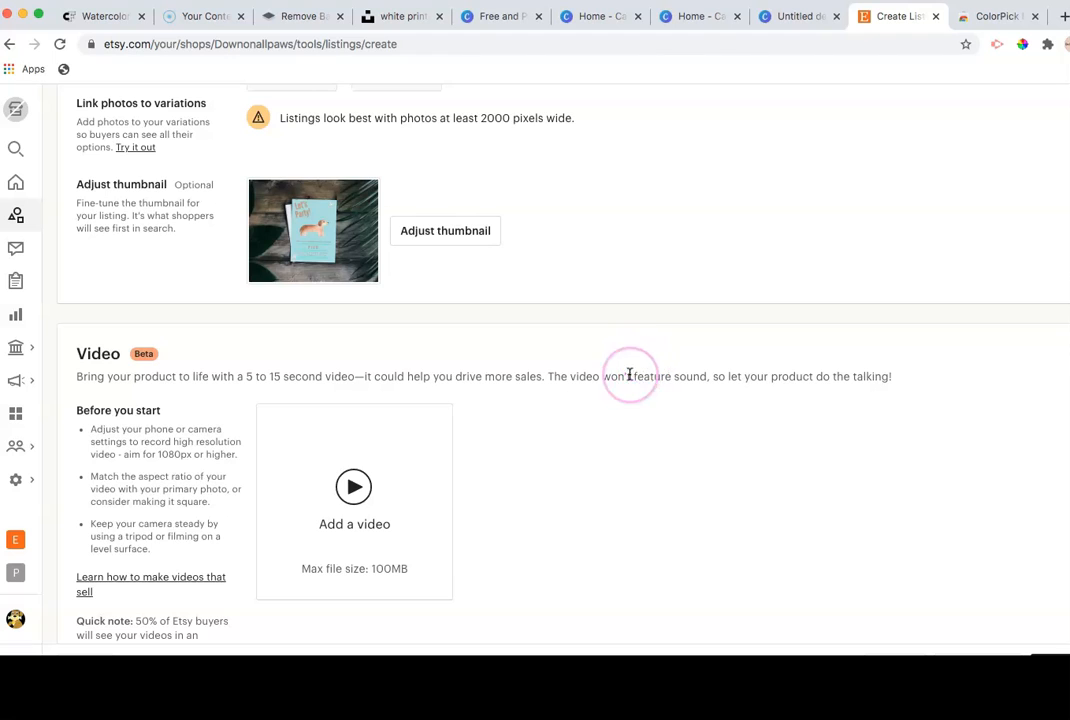
scroll(511, 320, "down", 4)
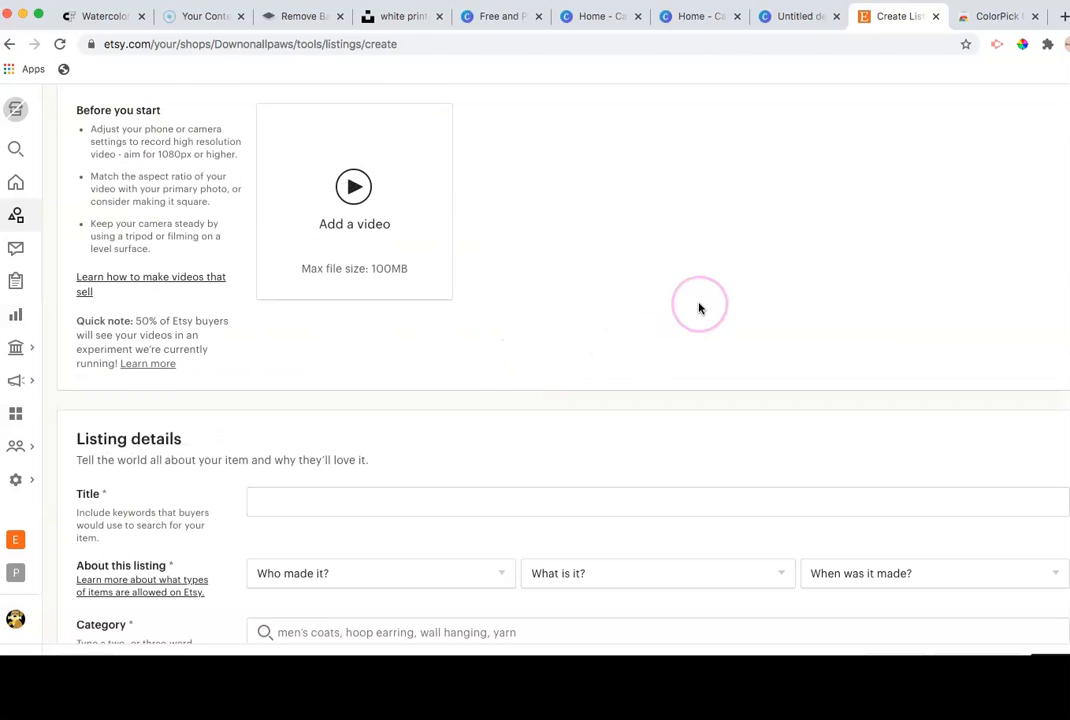
scroll(626, 300, "down", 1)
scroll(626, 299, "down", 3)
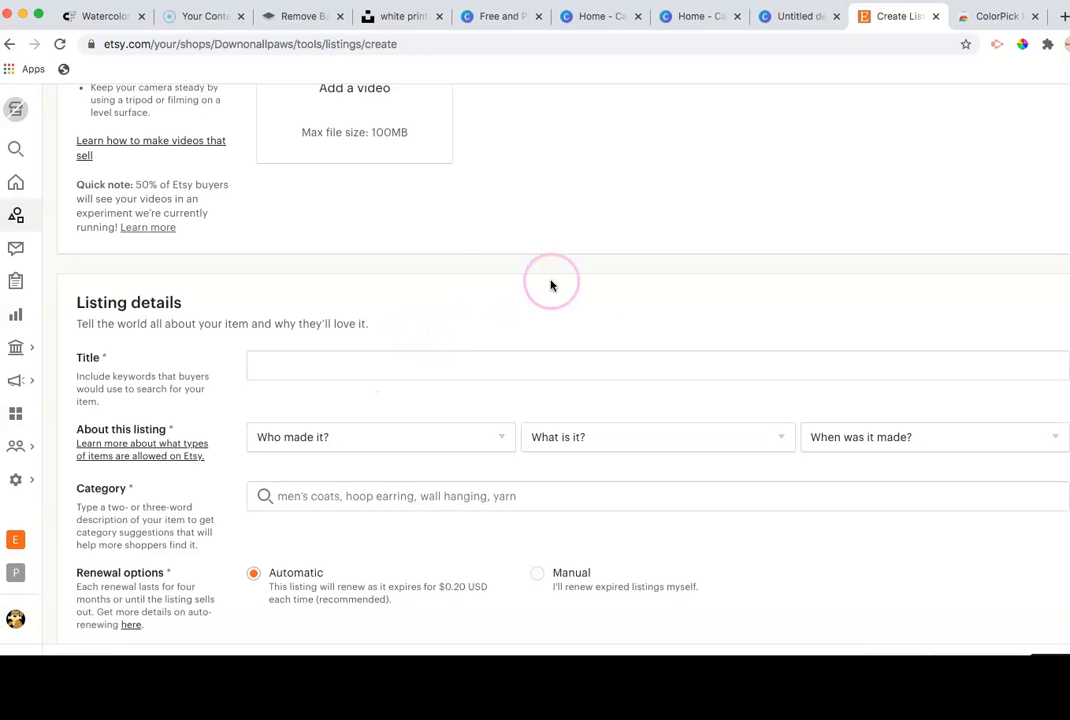
scroll(466, 289, "down", 2)
scroll(466, 289, "down", 1)
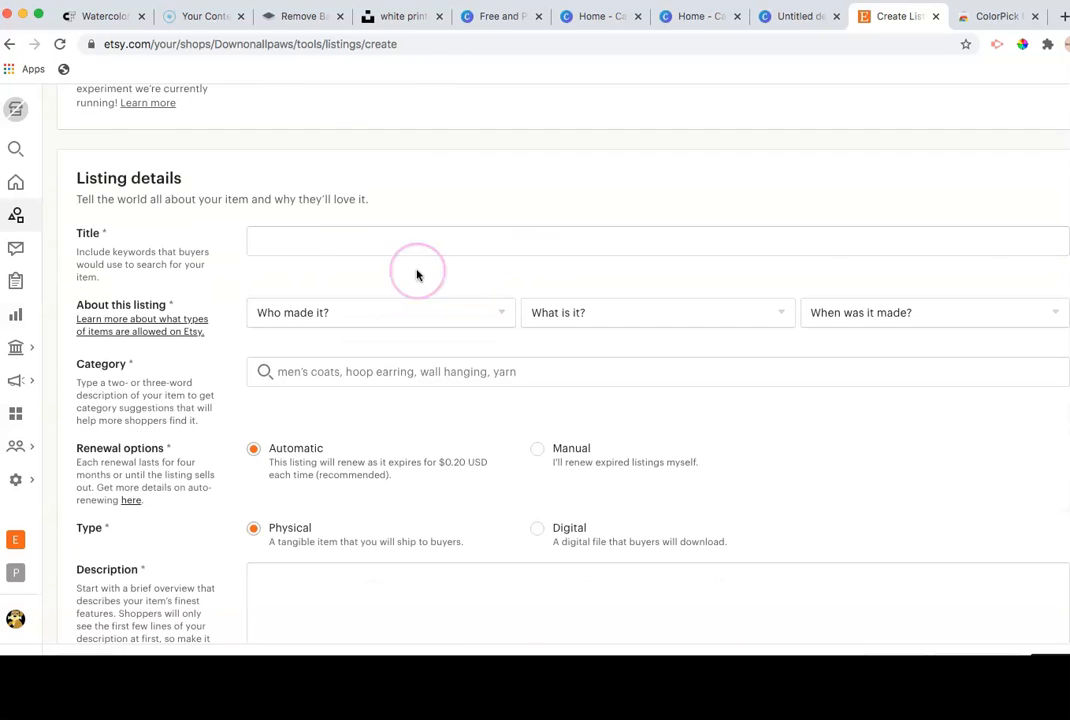
Step: Enter "Dog Birthday Party Invitation" as the listing title
left_click(313, 247)
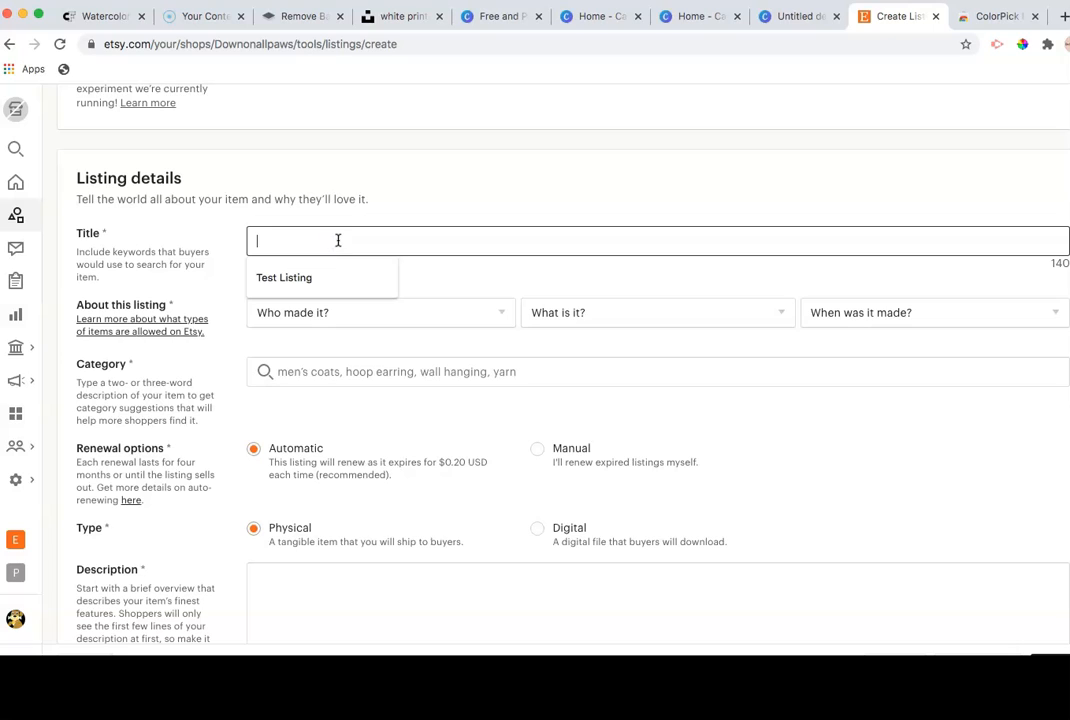
left_click(334, 234)
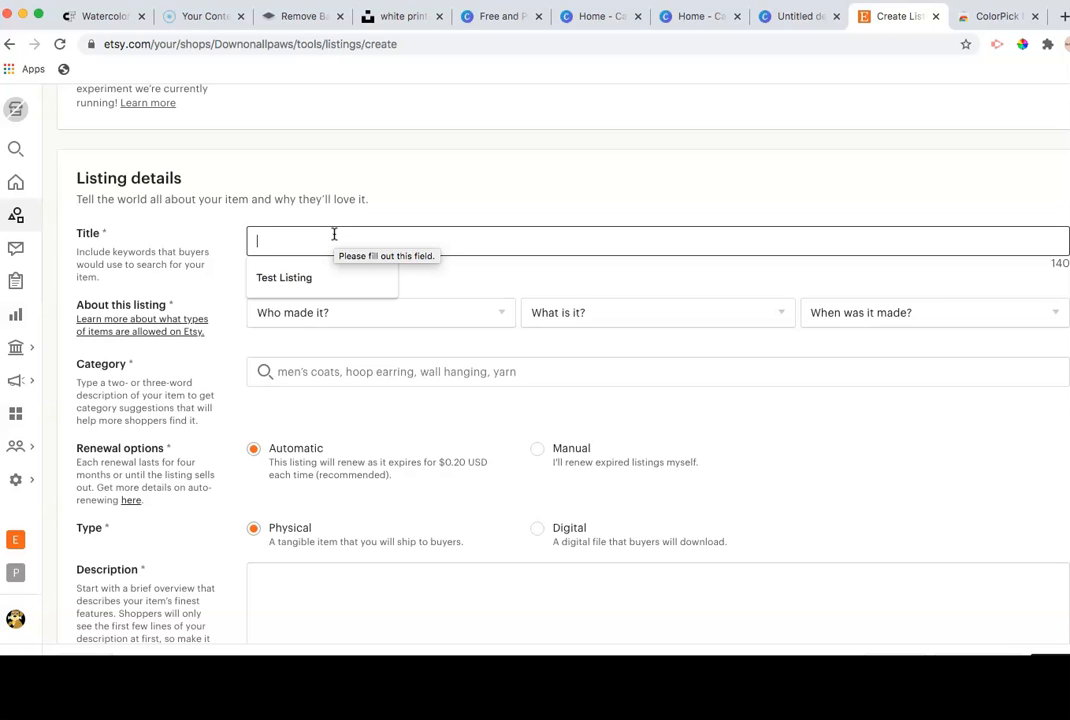
type("DO")
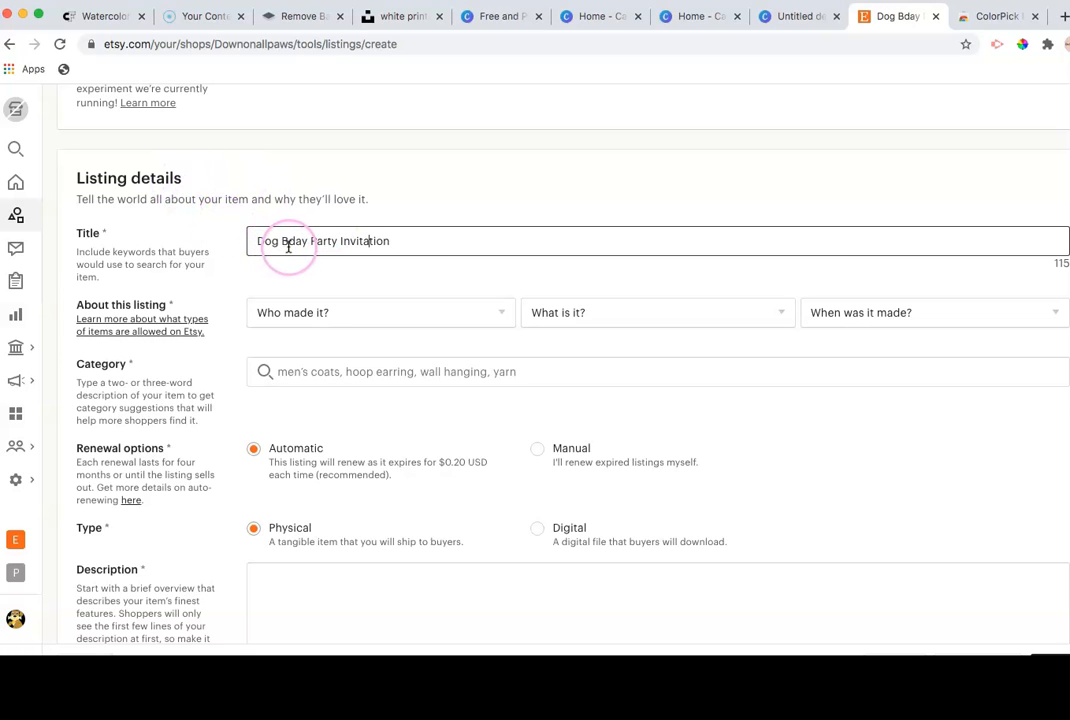
left_click(289, 244)
type("irth")
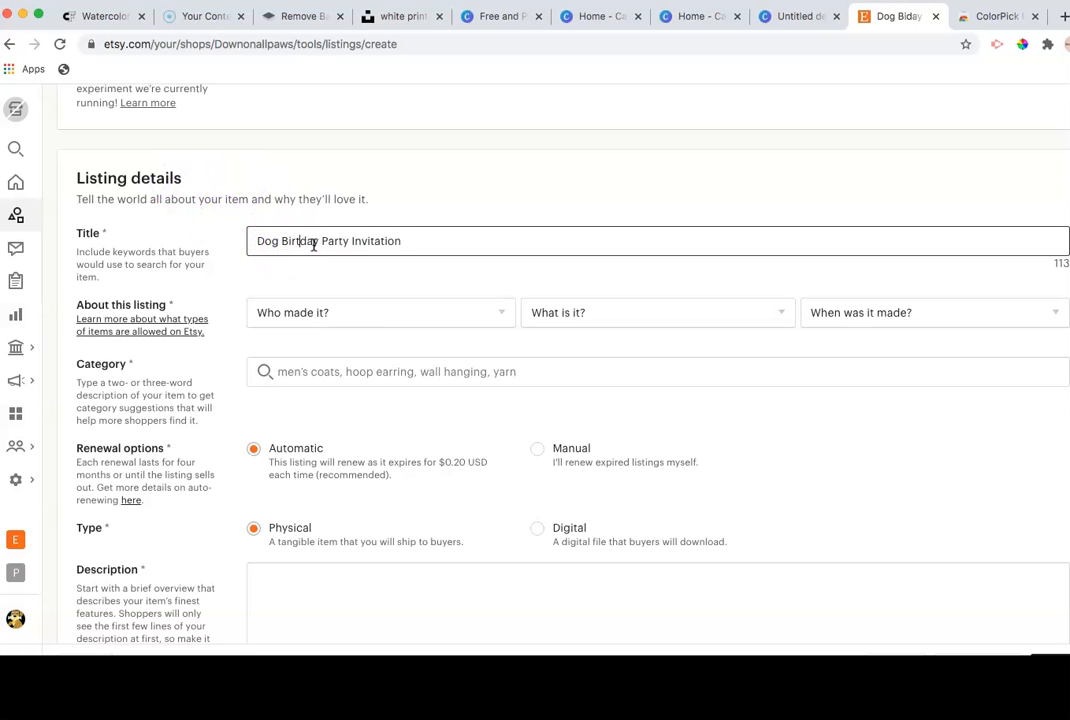
left_click(420, 240)
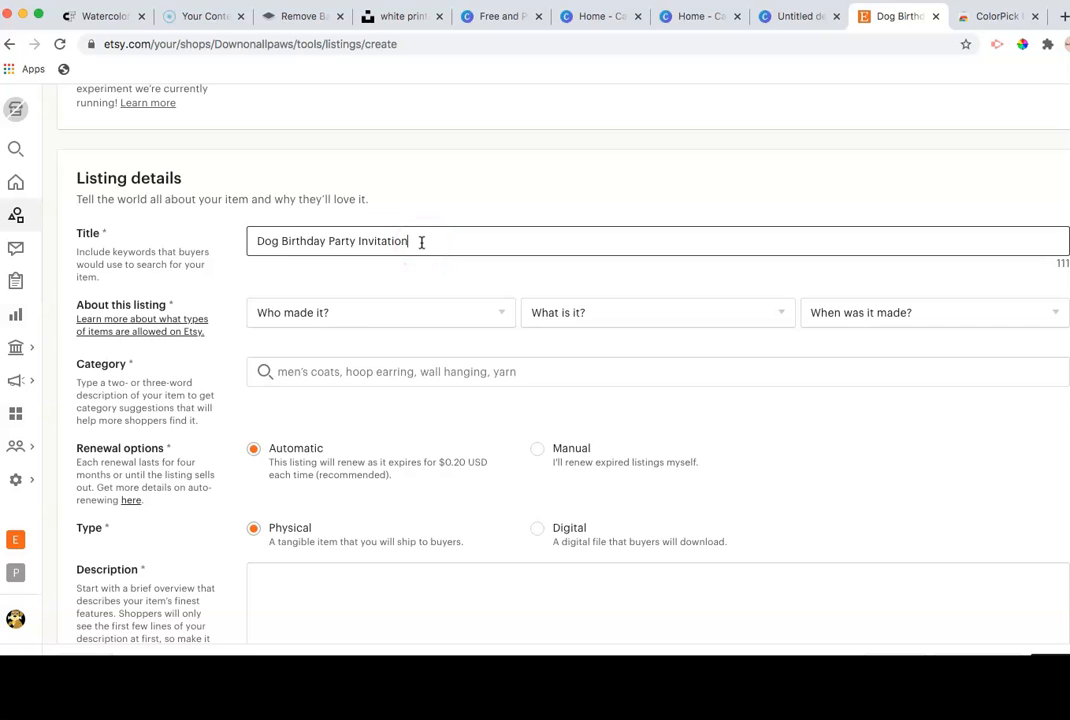
Step: Extend the listing title to read "Dog or Puppy Birthday Party Invitation;"
left_click(284, 241)
type("o")
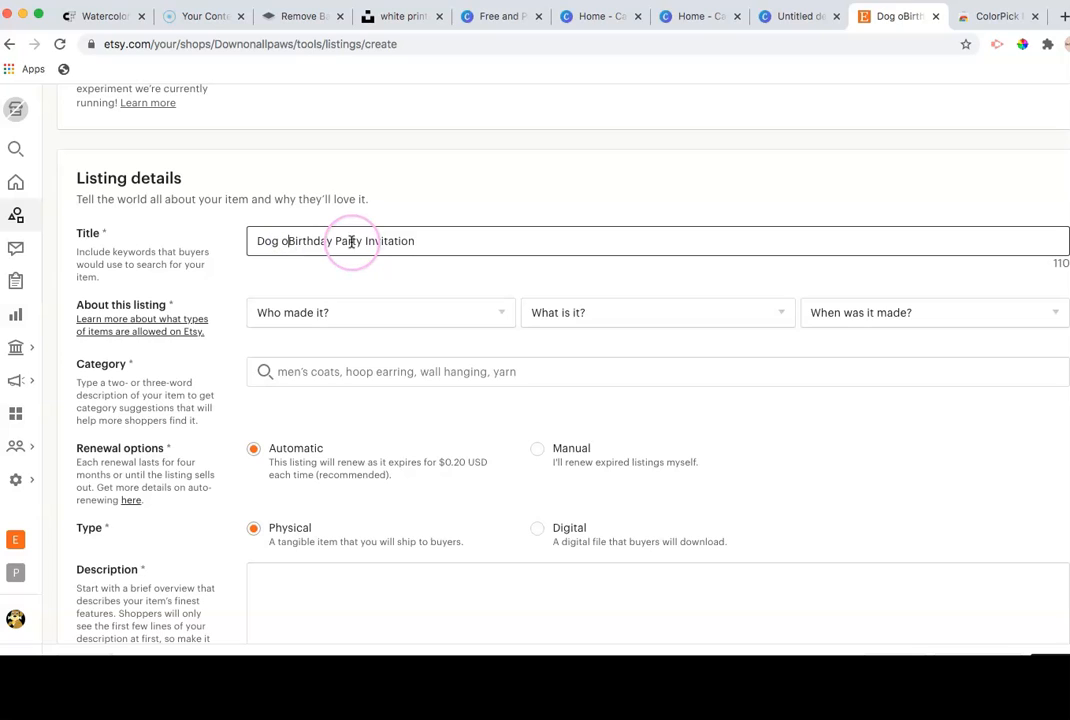
type("r Puppy")
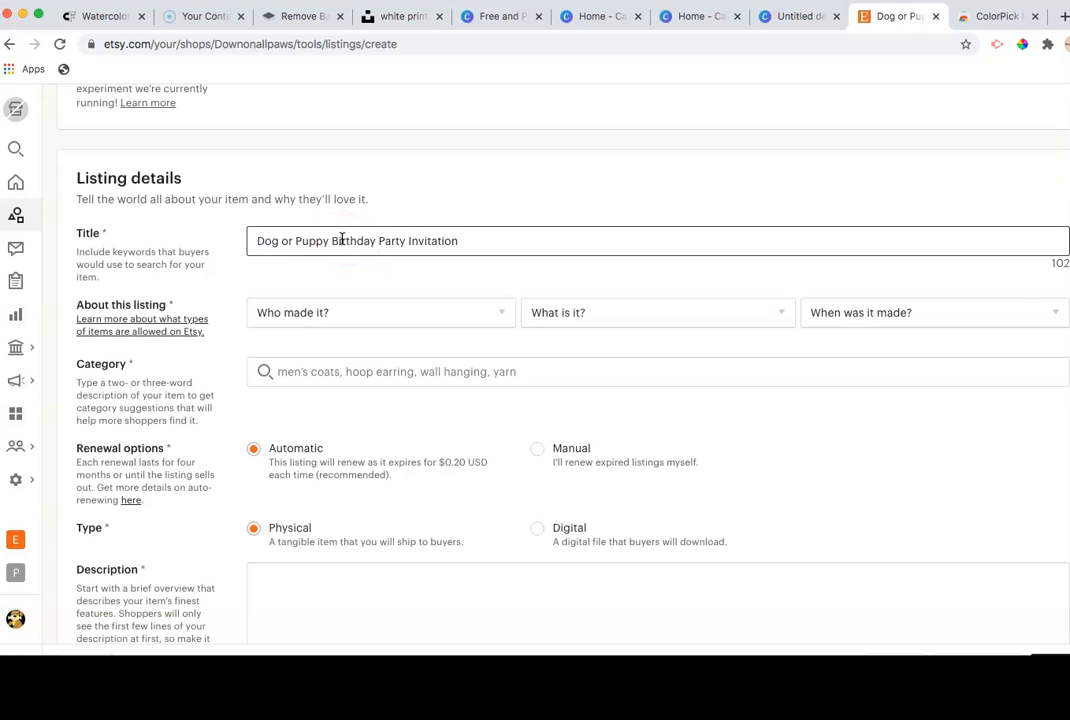
left_click(477, 241)
Step: Describe the item in About this listing as made by "I did", "A finished product" and "Made To Order"
scroll(478, 271, "up", 1)
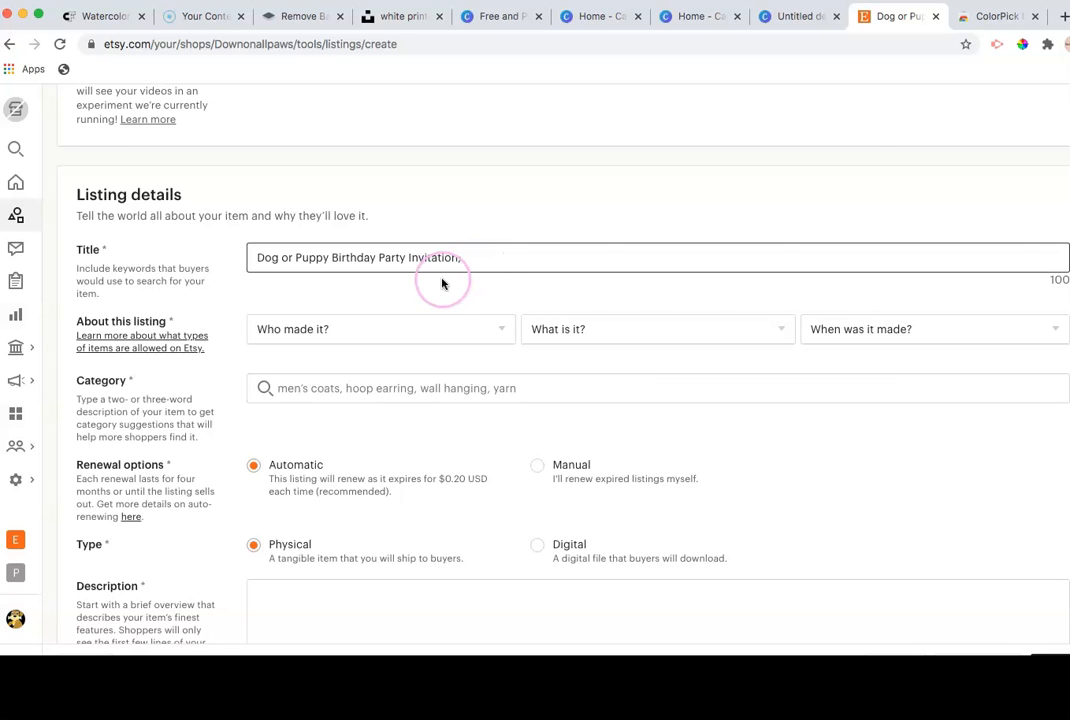
scroll(444, 280, "down", 1)
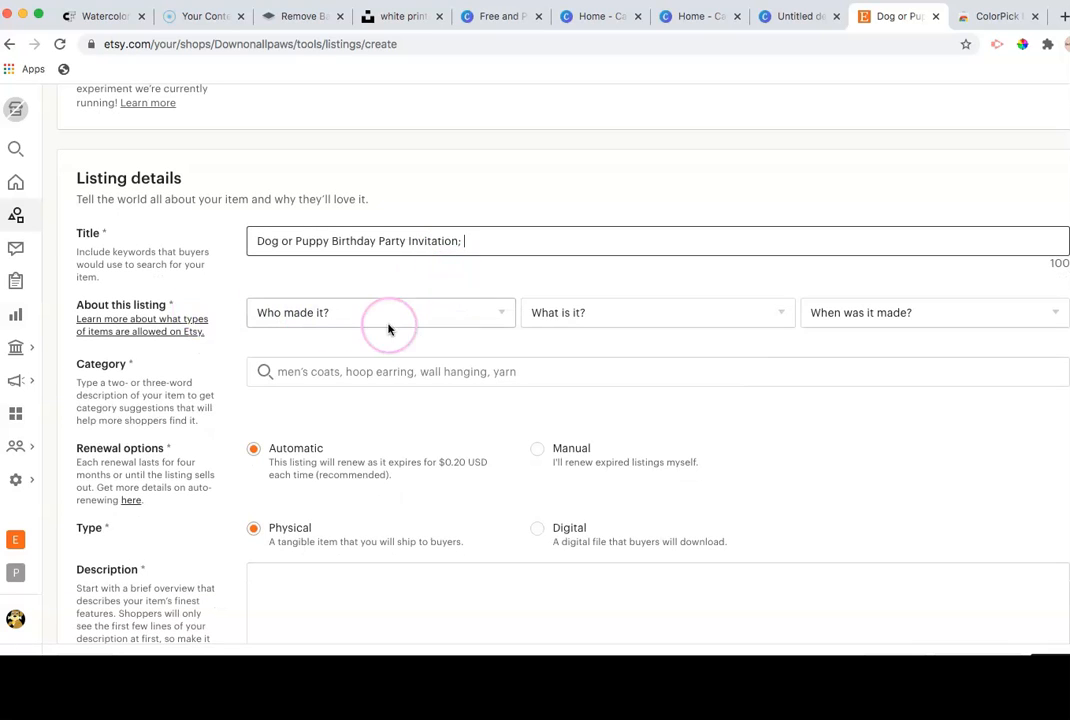
left_click(497, 311)
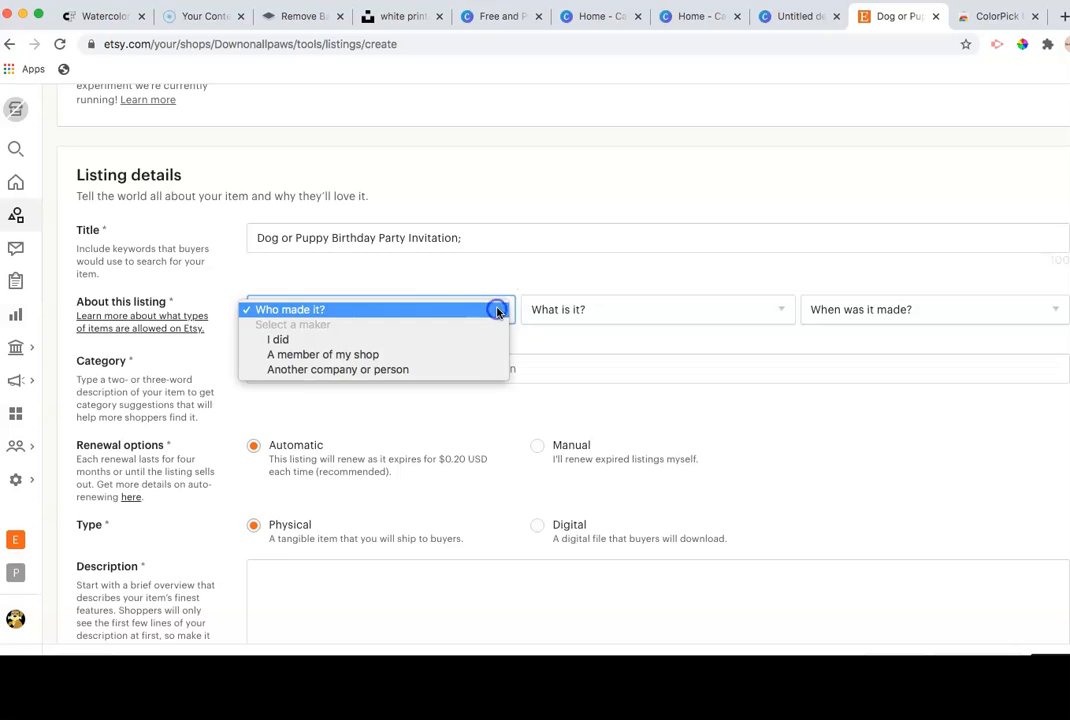
left_click(328, 340)
left_click(597, 311)
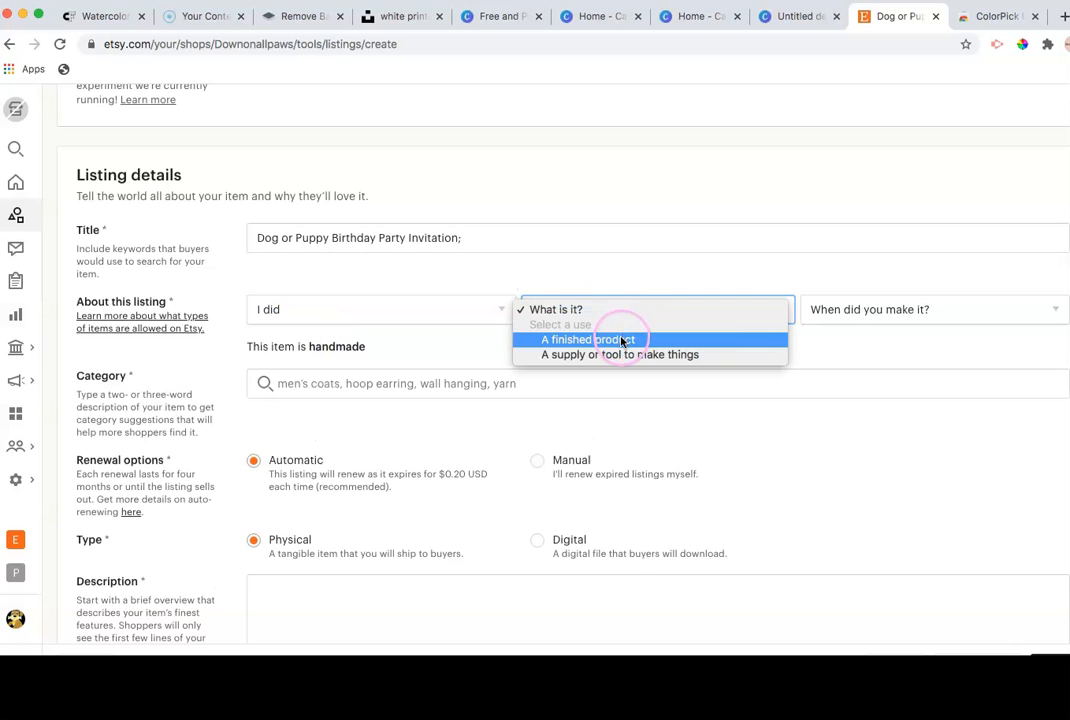
left_click(622, 340)
left_click(817, 310)
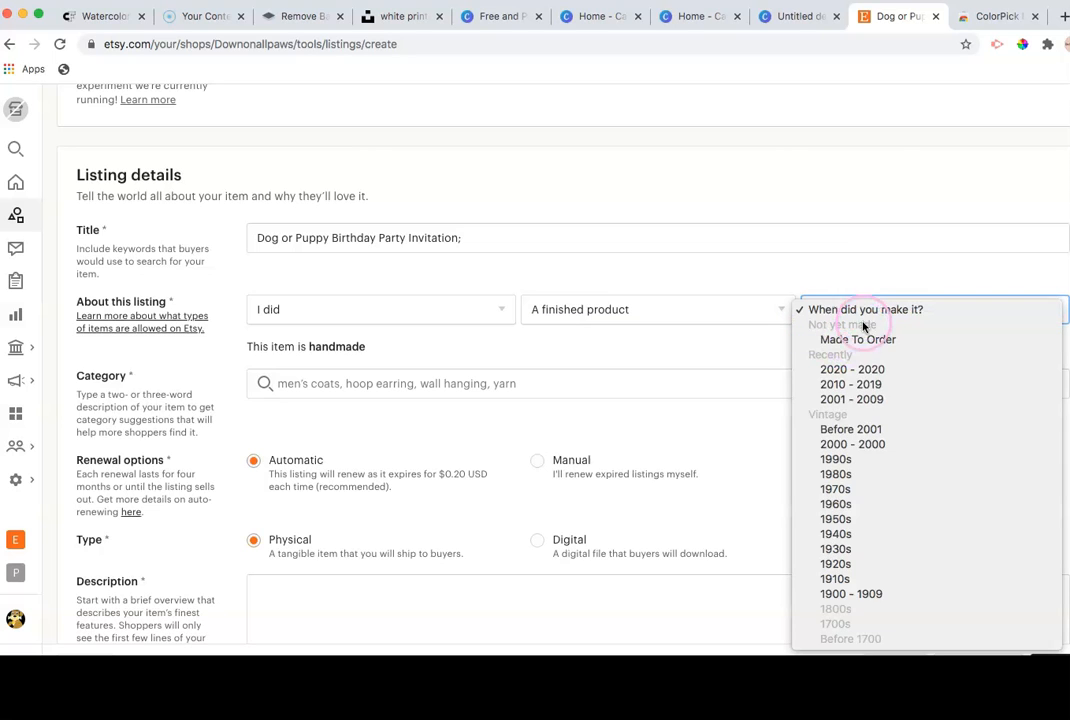
left_click(860, 339)
Step: Search the listing categories for "invita" and choose Templates (Invitations & Announcements) under Paper & Party Supplies
scroll(411, 300, "down", 5)
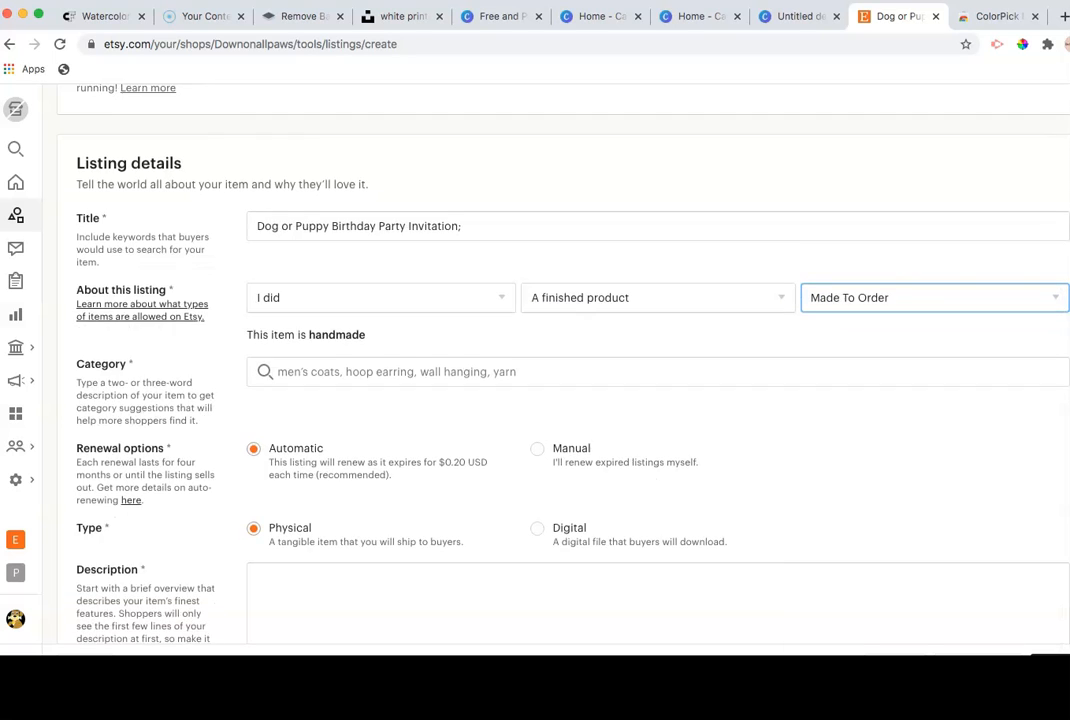
left_click(337, 202)
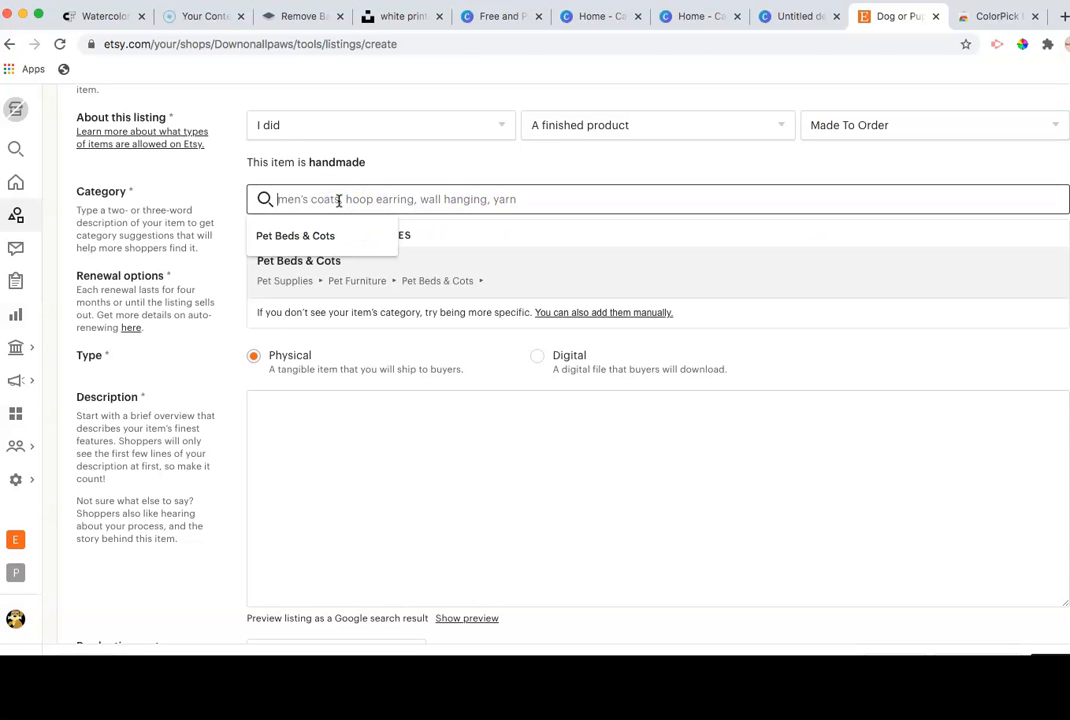
type("invi")
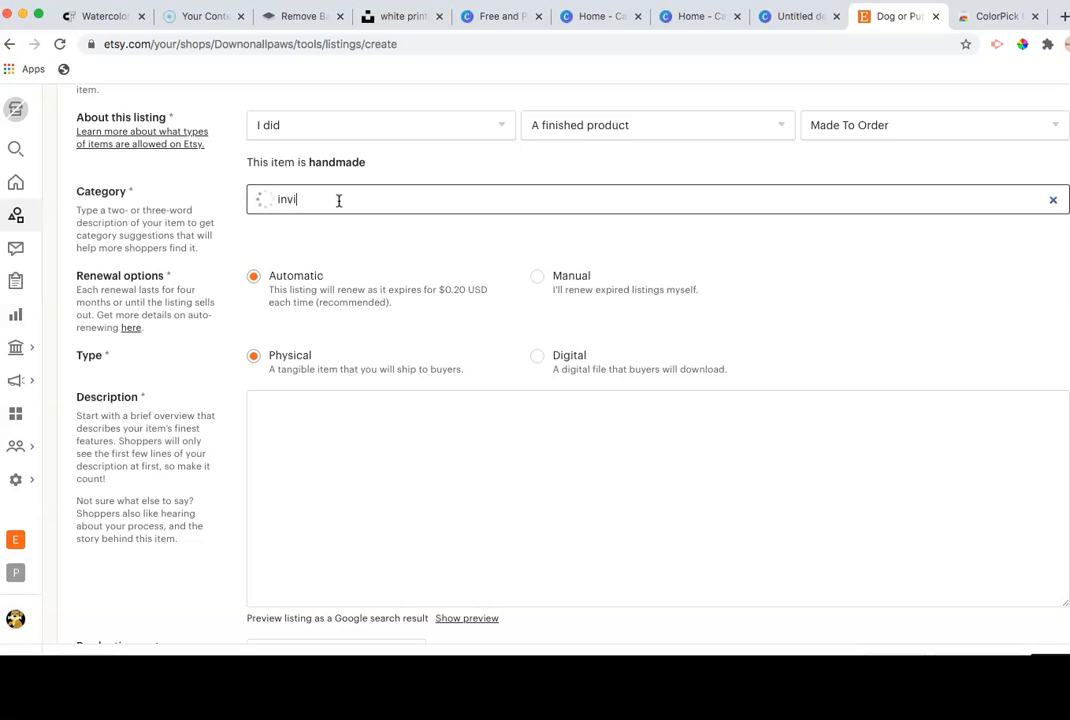
type("ta")
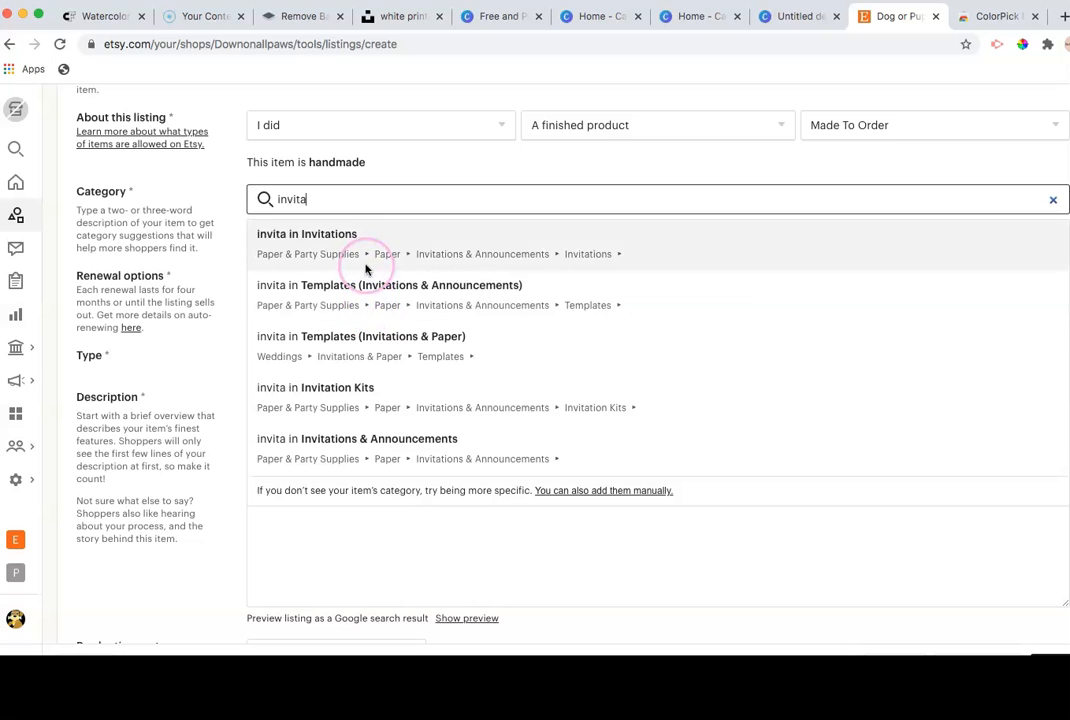
scroll(385, 375, "down", 1)
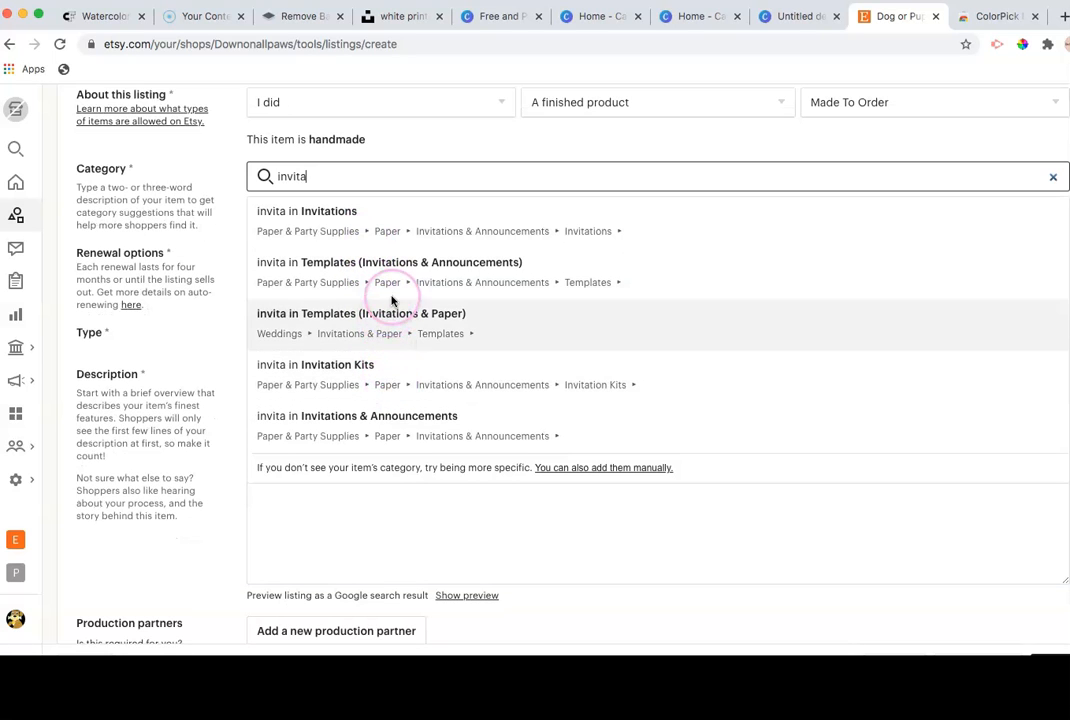
left_click(549, 287)
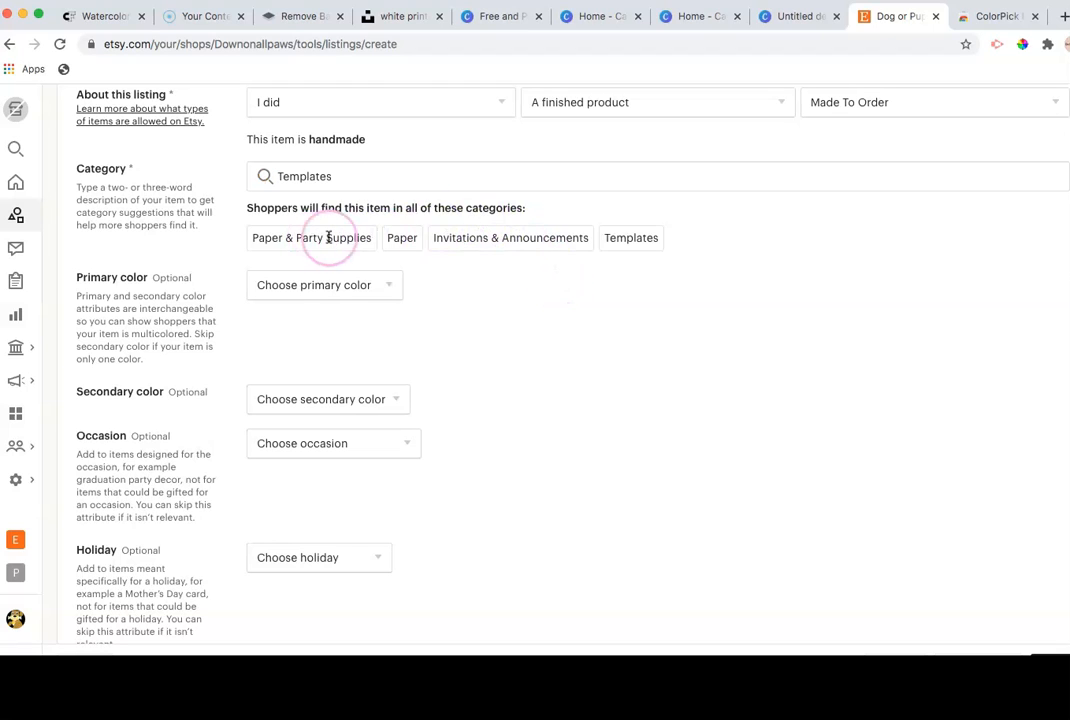
Step: Set the listing's primary color to Green and its secondary color to Brown
left_click(395, 288)
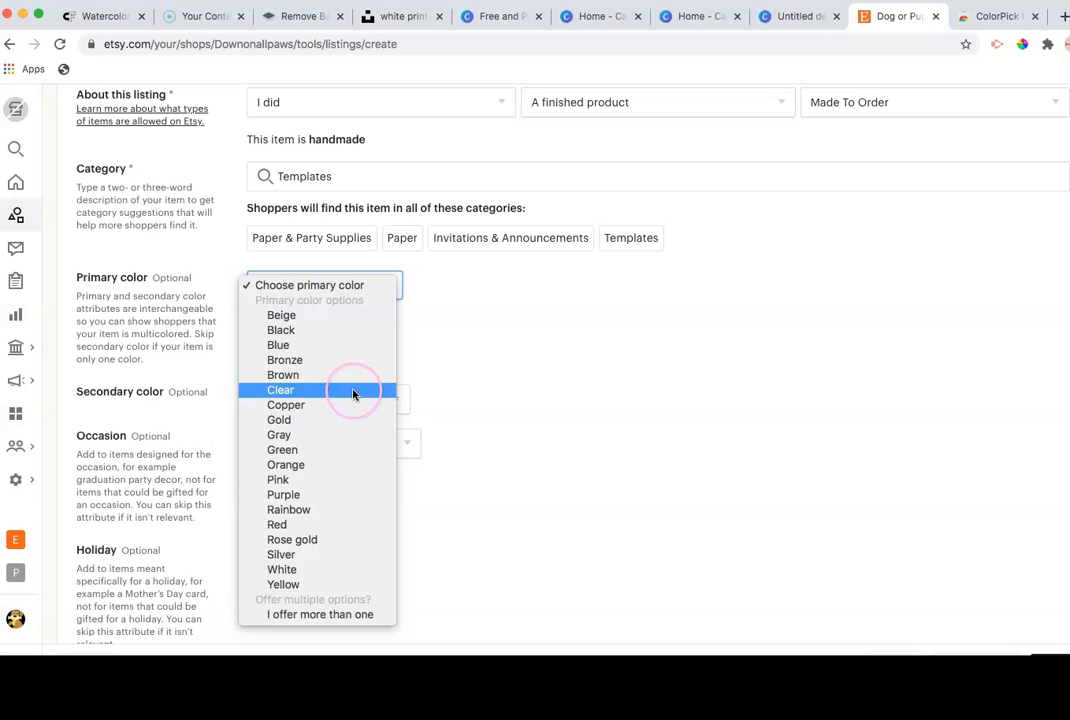
left_click(333, 449)
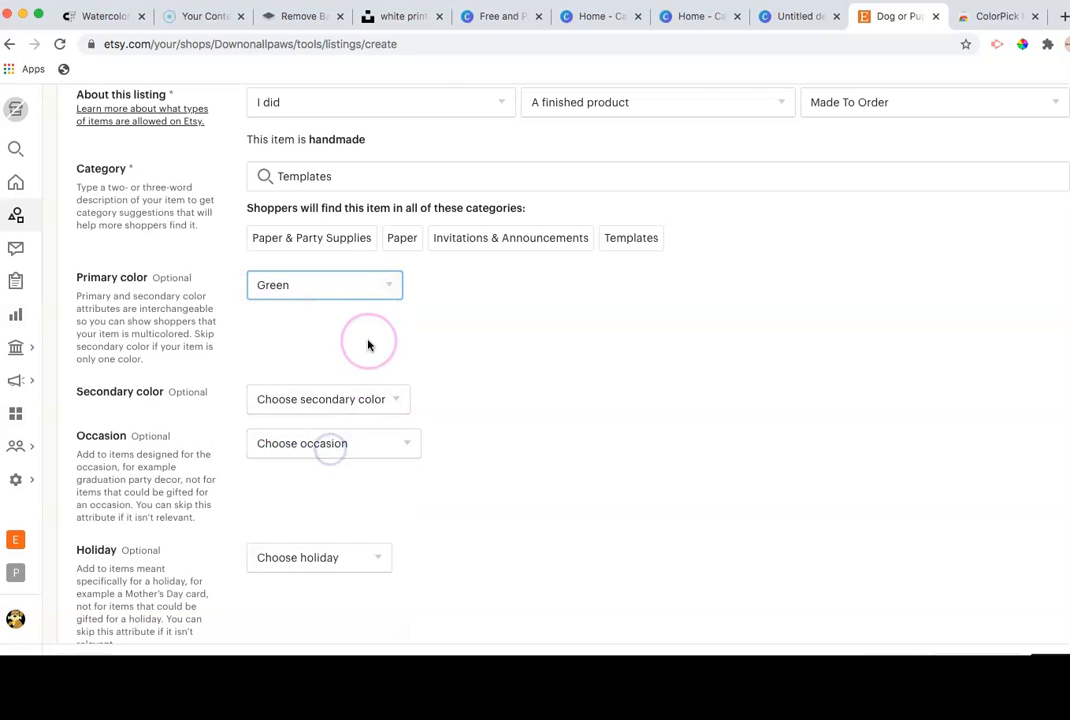
scroll(389, 404, "down", 1)
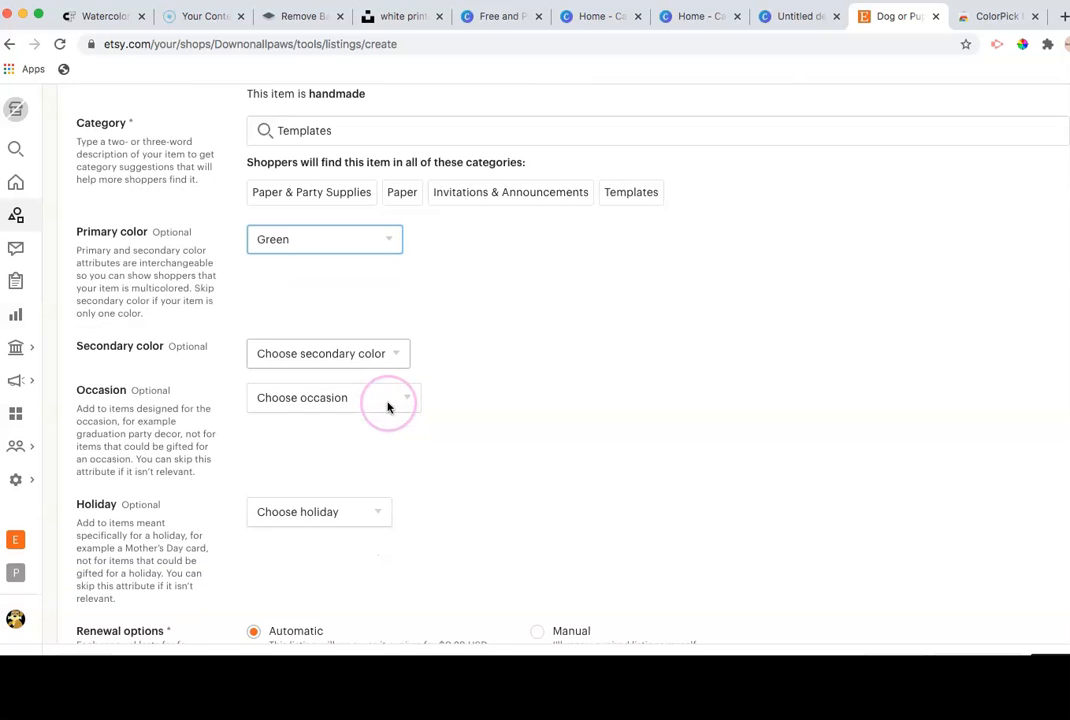
left_click(396, 351)
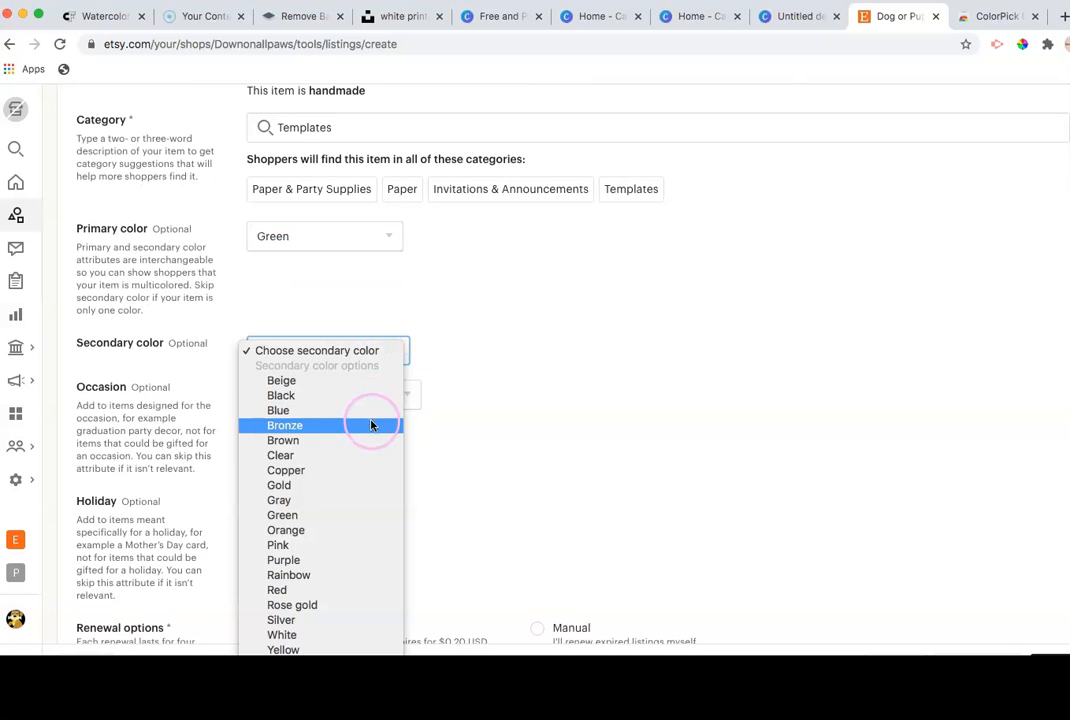
left_click(330, 440)
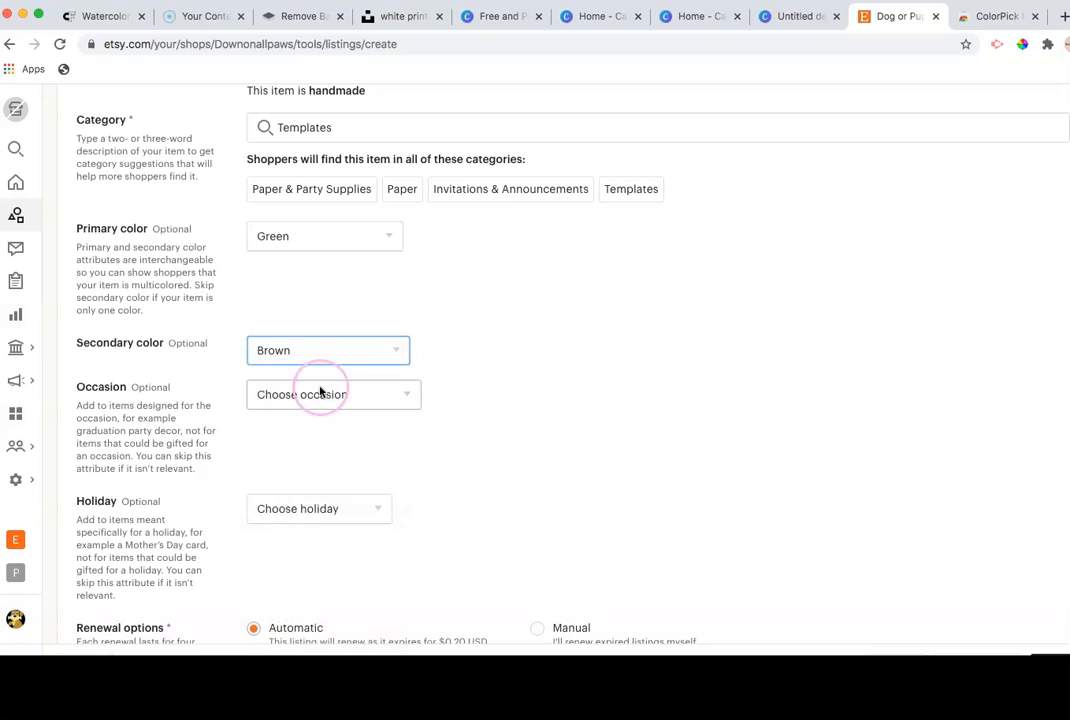
Step: Set the occasion to Birthday and check the holiday options without choosing one
left_click(387, 398)
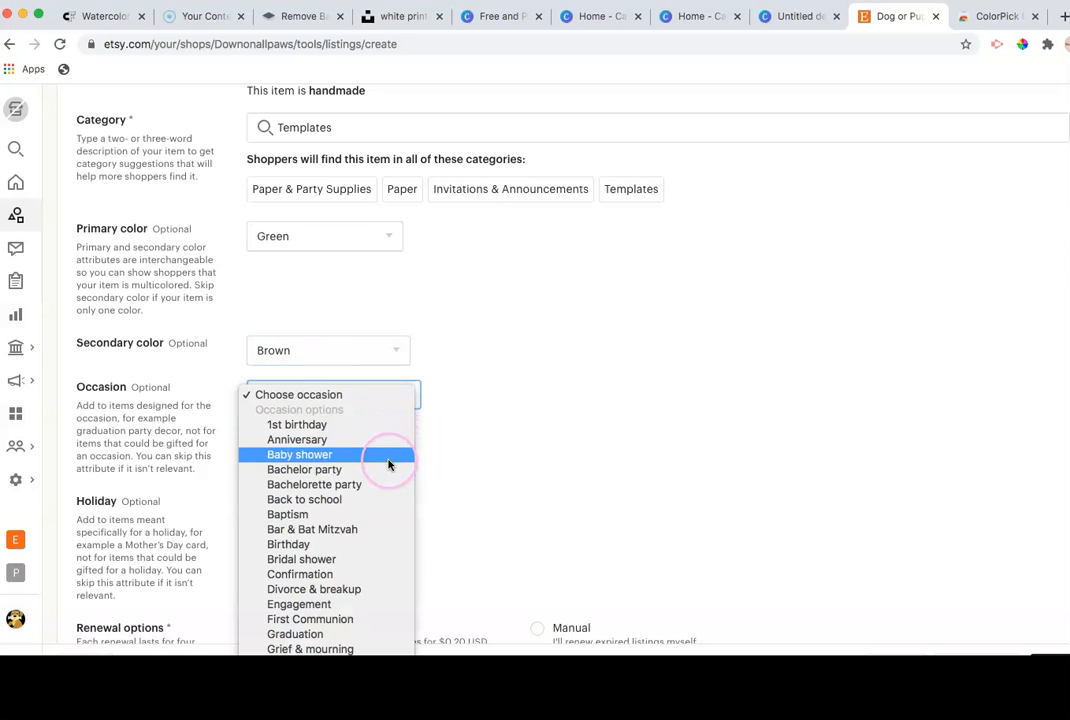
left_click(372, 544)
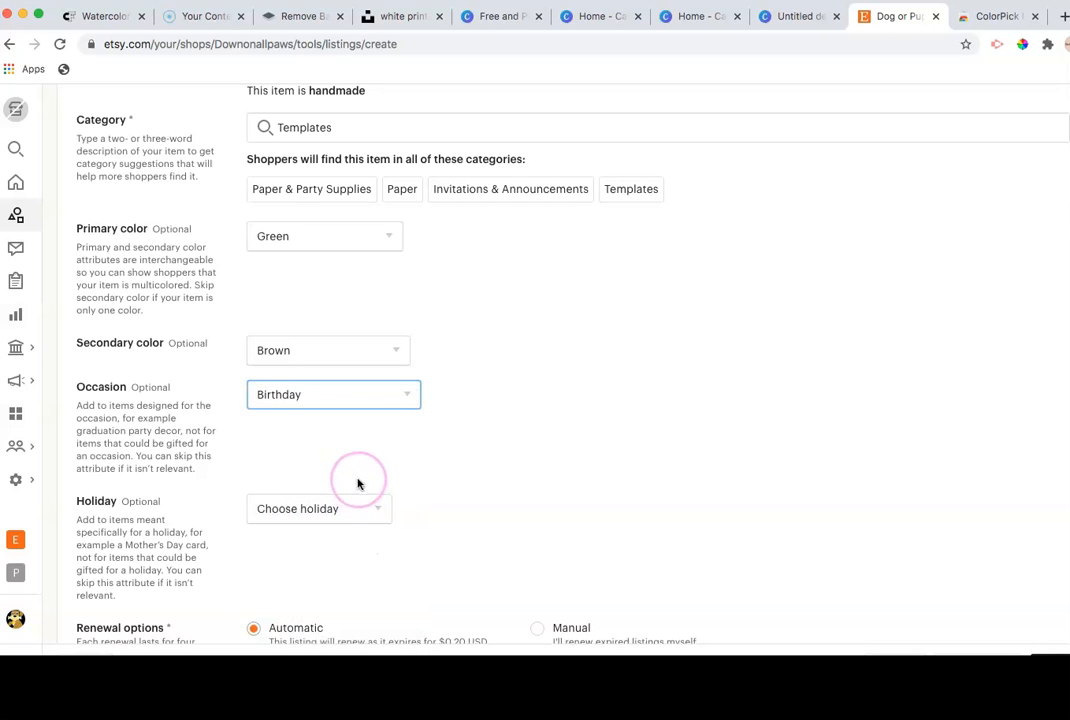
scroll(407, 499, "down", 1)
scroll(407, 499, "down", 4)
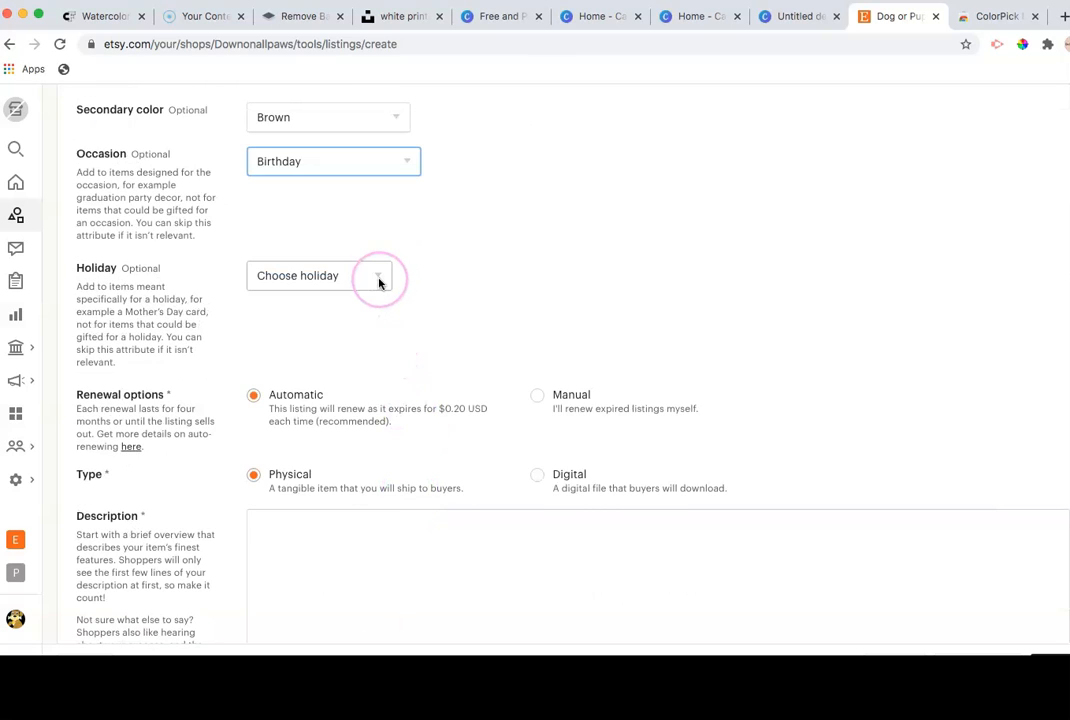
left_click(378, 281)
left_click(330, 350)
scroll(485, 343, "up", 1)
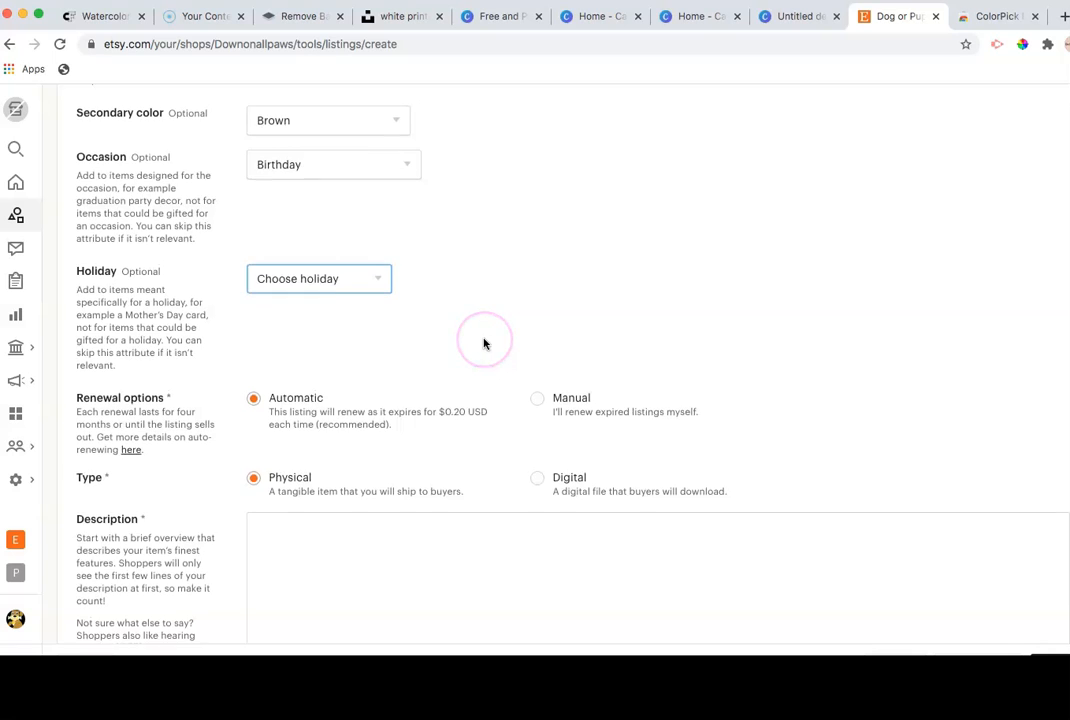
Step: Set the listing's type to Digital
scroll(484, 344, "down", 1)
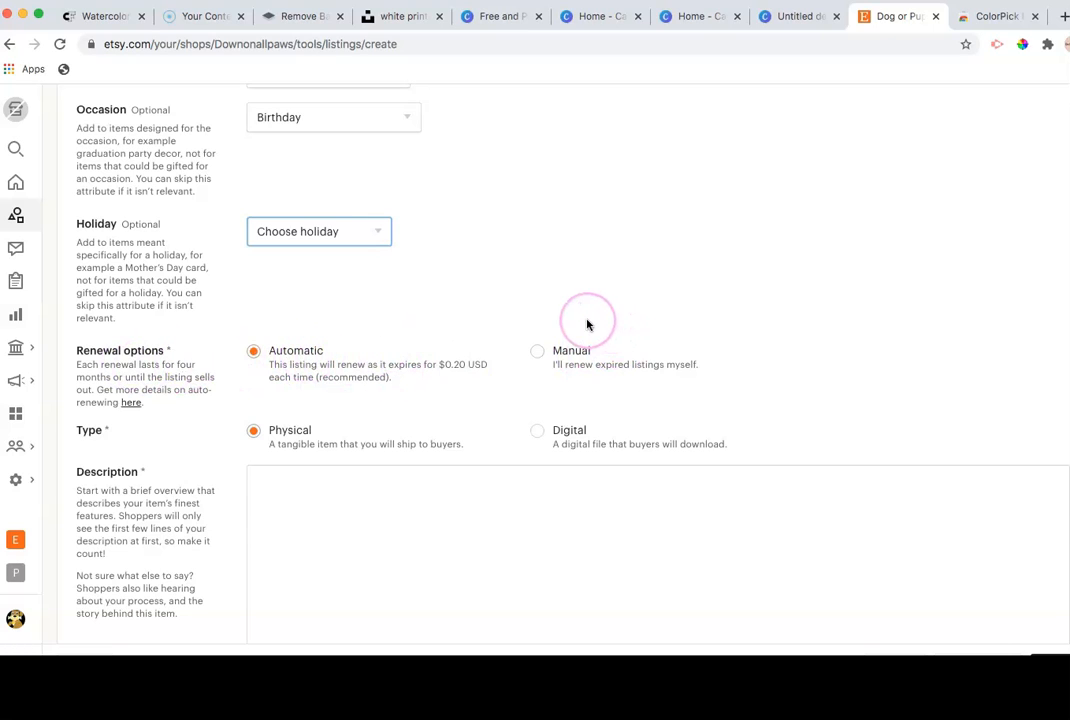
left_click(547, 430)
scroll(757, 377, "down", 5)
Step: Examine the empty Description field and its guidance on what to write about the item
left_click(336, 253)
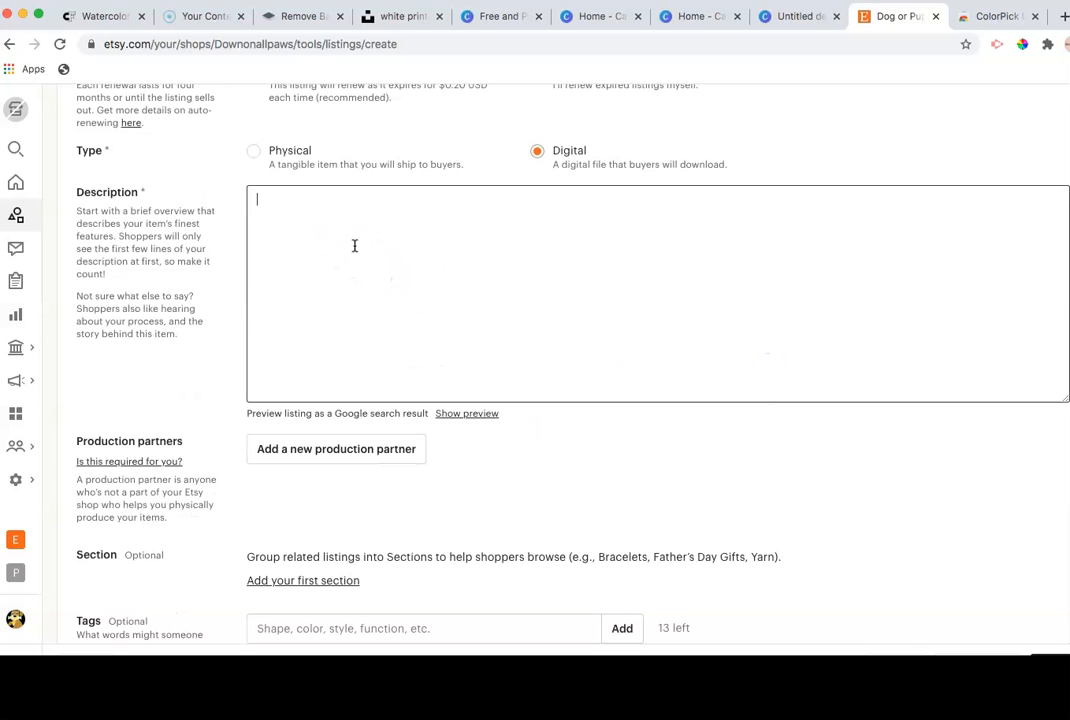
left_click(353, 228)
left_click(276, 223)
scroll(371, 267, "down", 5)
scroll(371, 267, "up", 6)
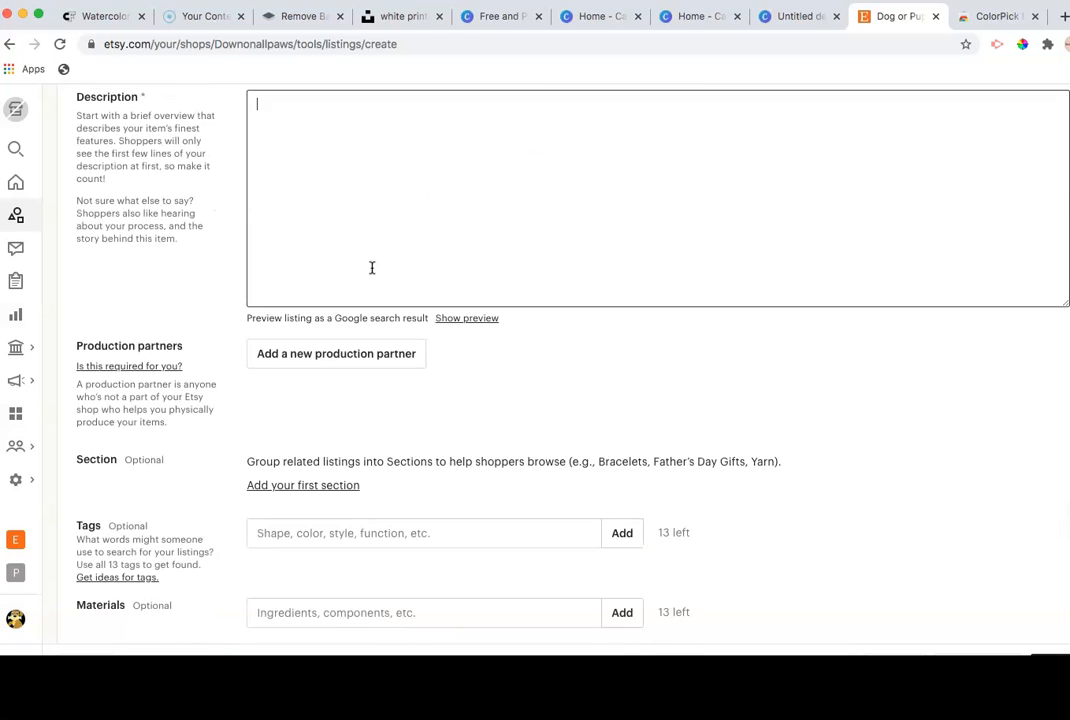
left_click(380, 262)
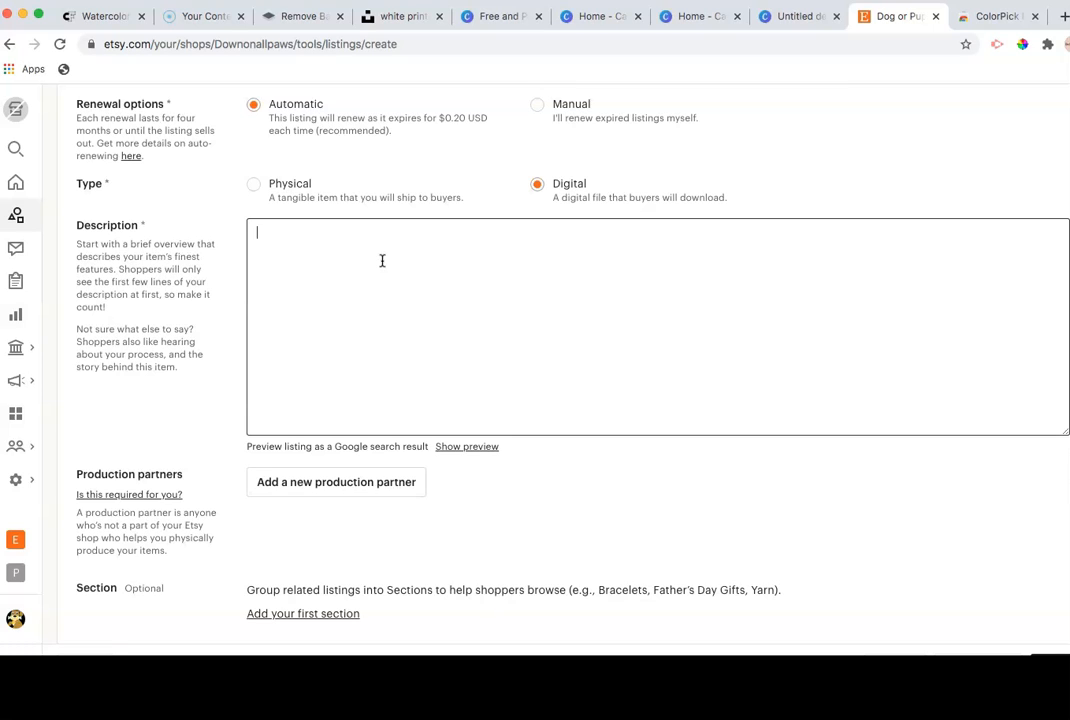
left_click(334, 266)
left_click(437, 284)
left_click(415, 279)
mouse_move(327, 264)
left_mouse_down()
mouse_move(298, 261)
mouse_move(334, 254)
left_mouse_up()
scroll(354, 283, "down", 3)
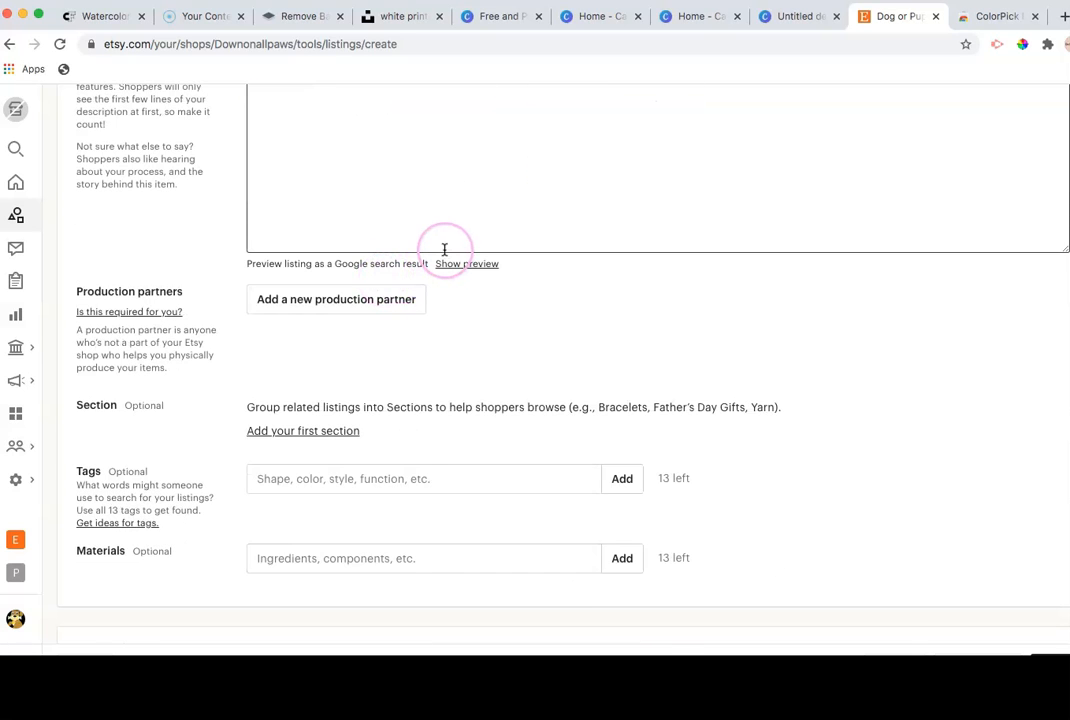
Step: Look over the Production partners, Section, Tags and Materials fields of the listing
scroll(444, 248, "down", 1)
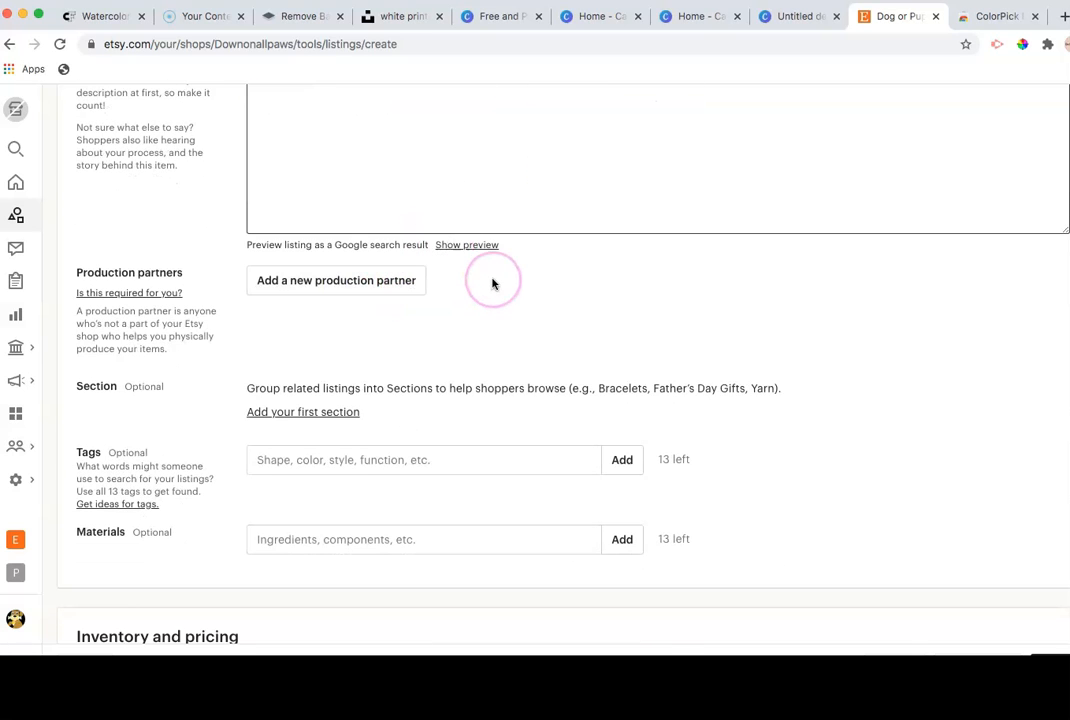
scroll(490, 283, "down", 1)
scroll(490, 283, "down", 2)
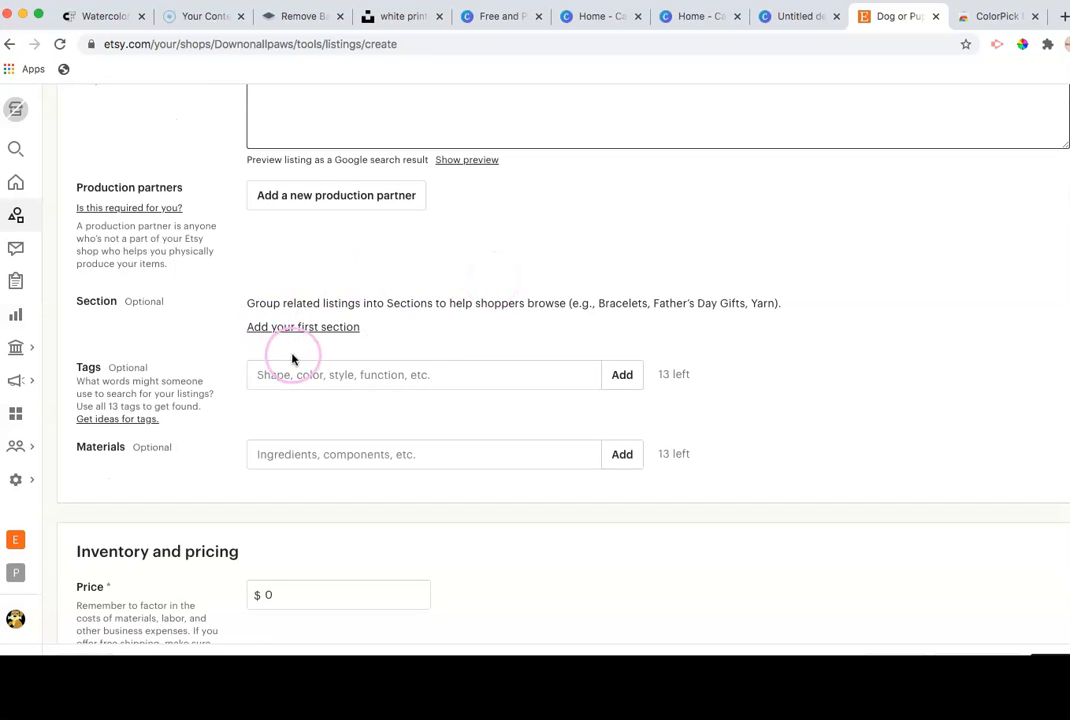
left_click(373, 374)
left_click(362, 371)
left_click(339, 380)
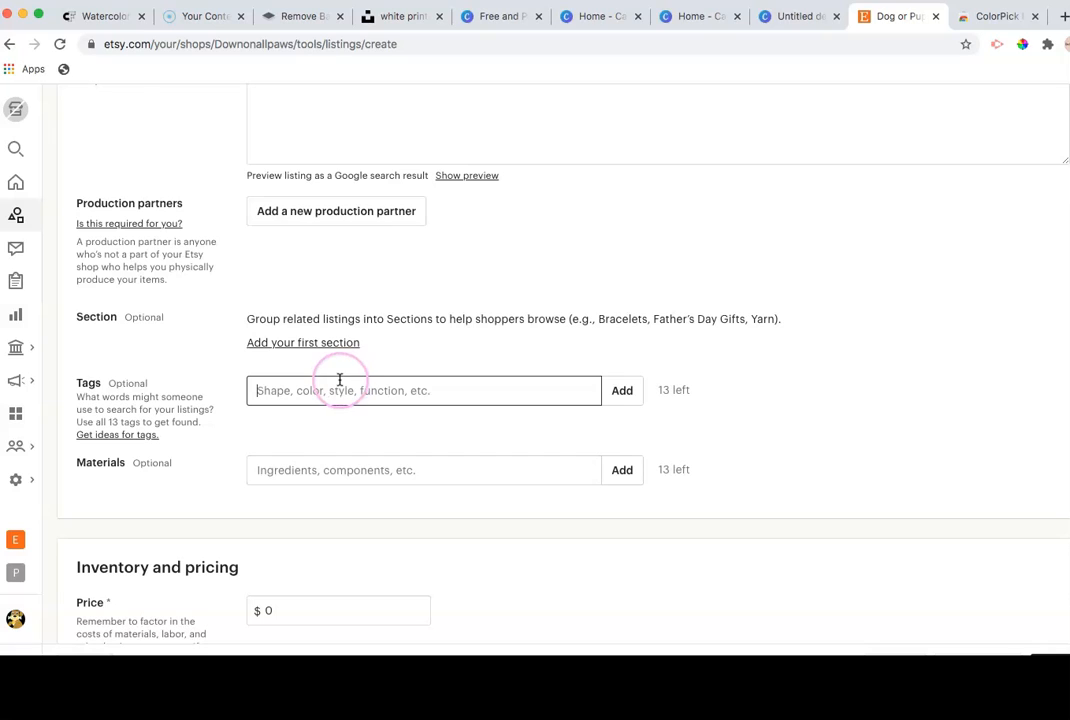
left_click(352, 346)
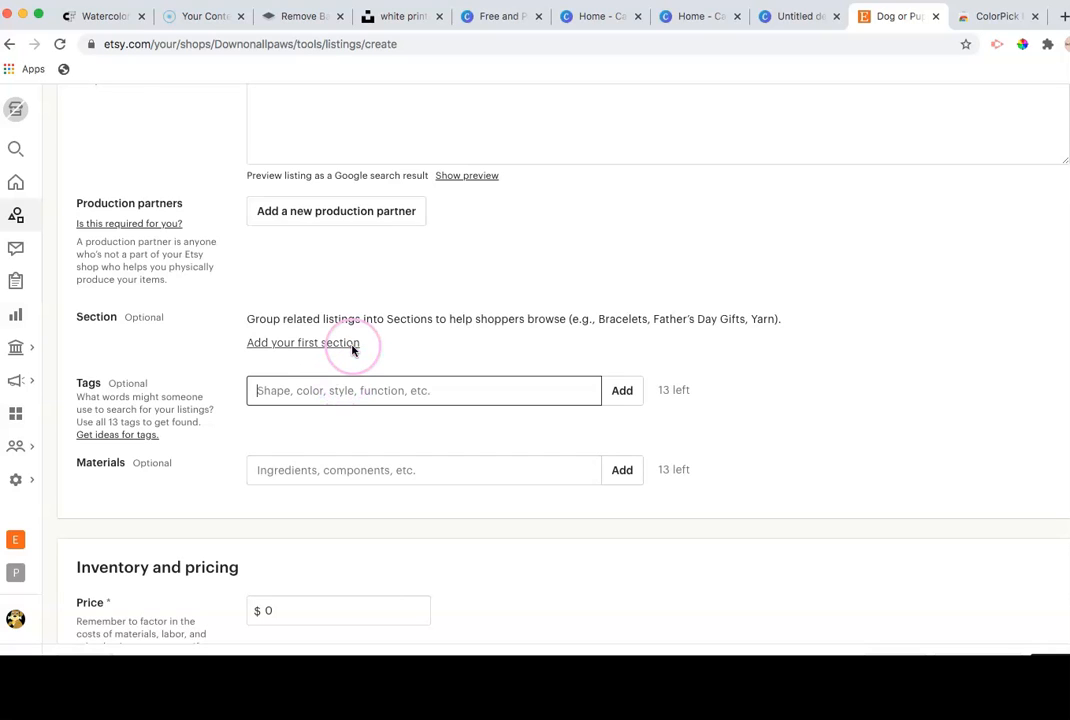
left_click(336, 381)
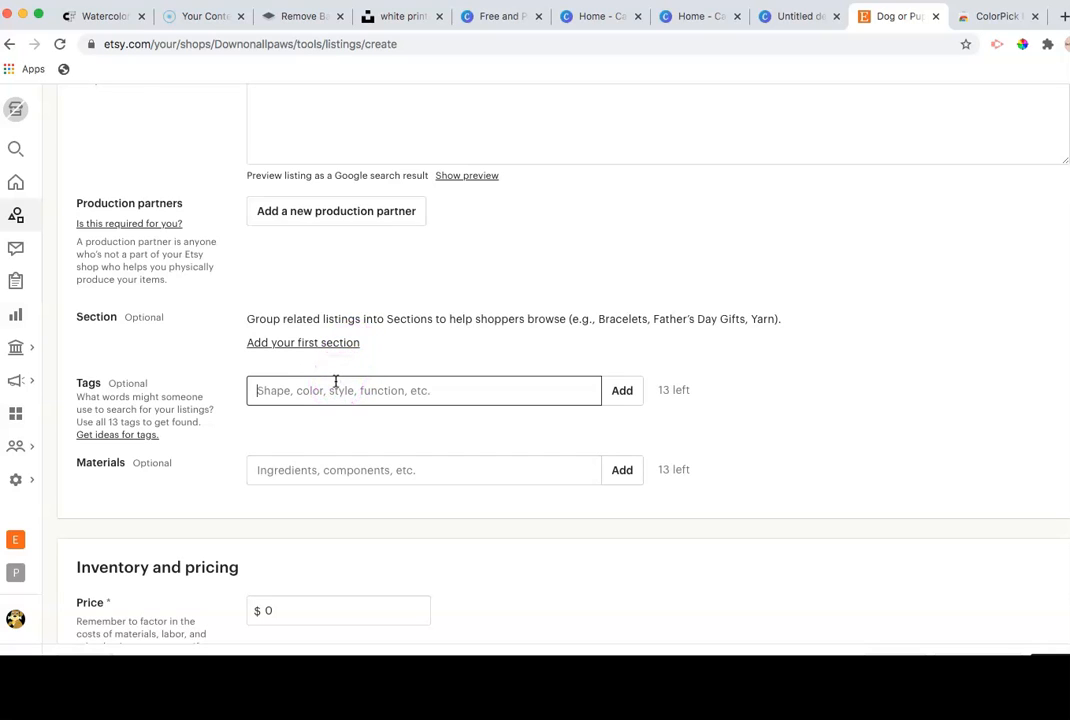
left_click(309, 384)
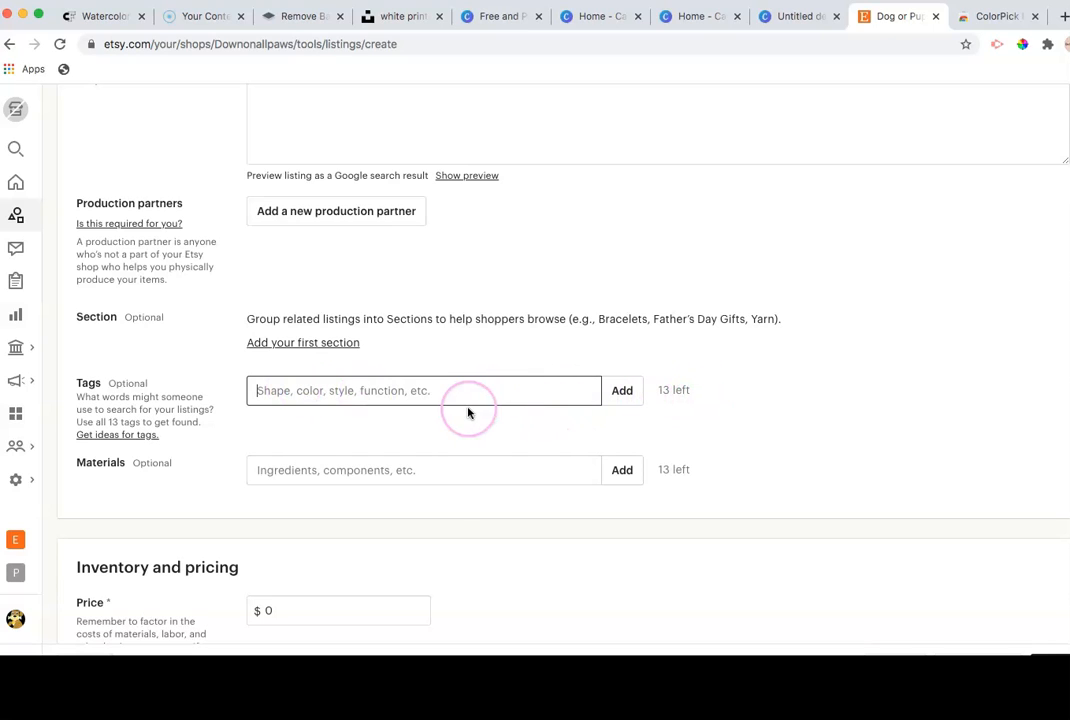
left_click(346, 468)
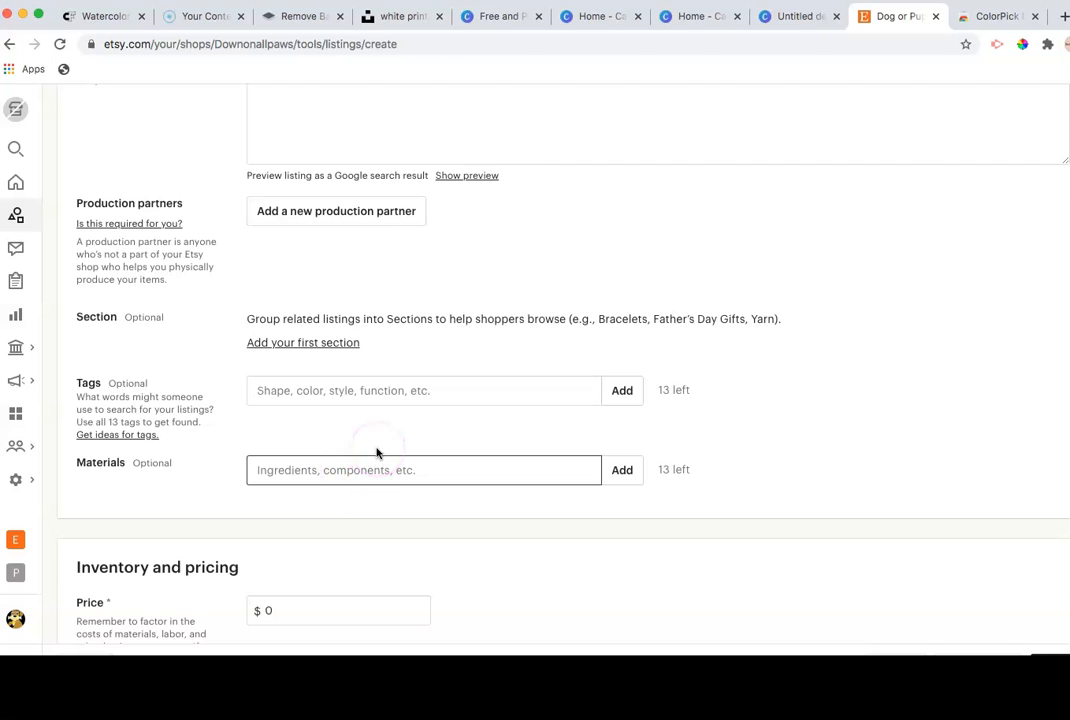
scroll(378, 450, "down", 5)
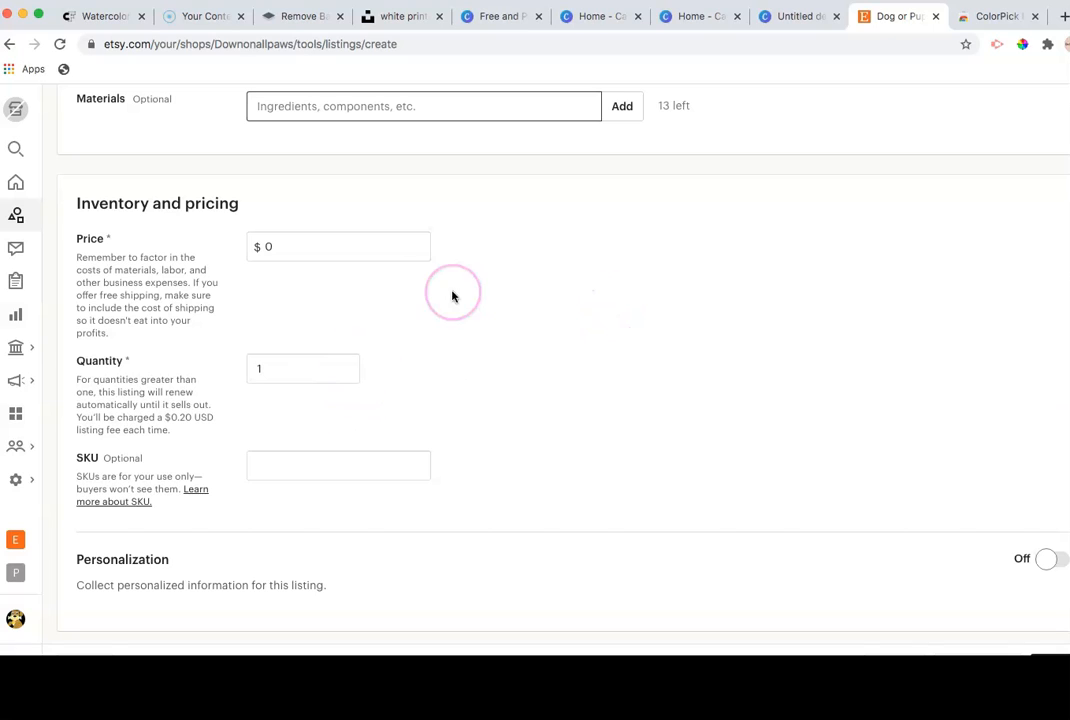
Step: Review the Price field under Inventory and pricing and set the listing's quantity to 999
left_click(277, 245)
double_click(278, 246)
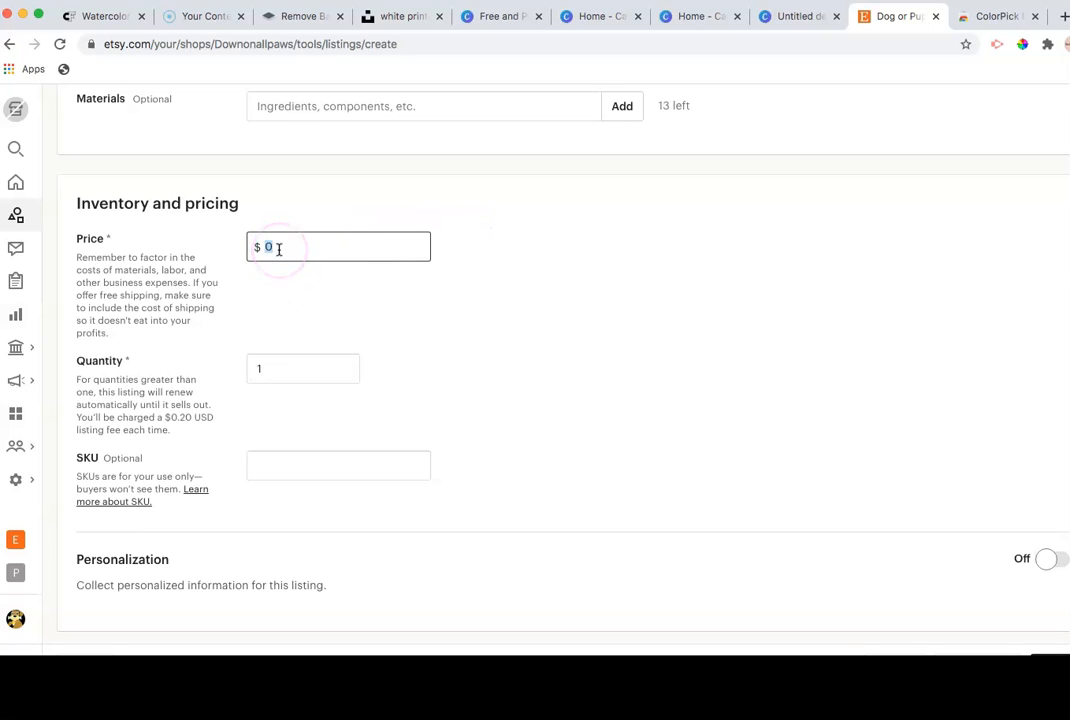
double_click(287, 366)
scroll(296, 380, "down", 2)
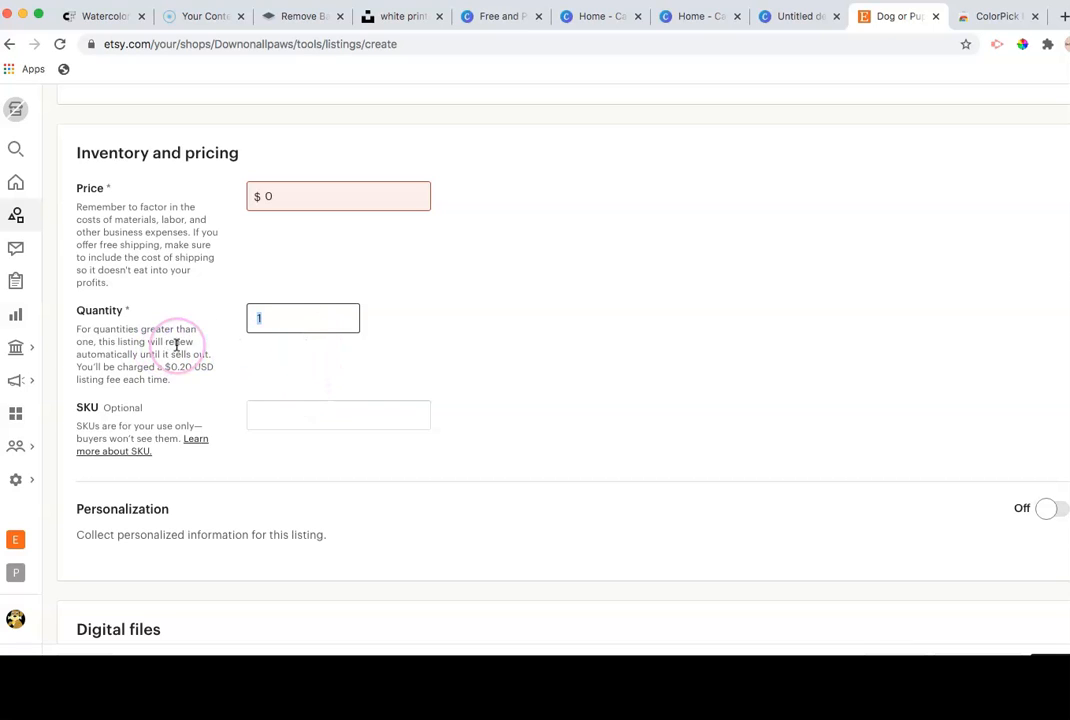
left_click(275, 318)
left_click_drag(275, 318, 227, 318)
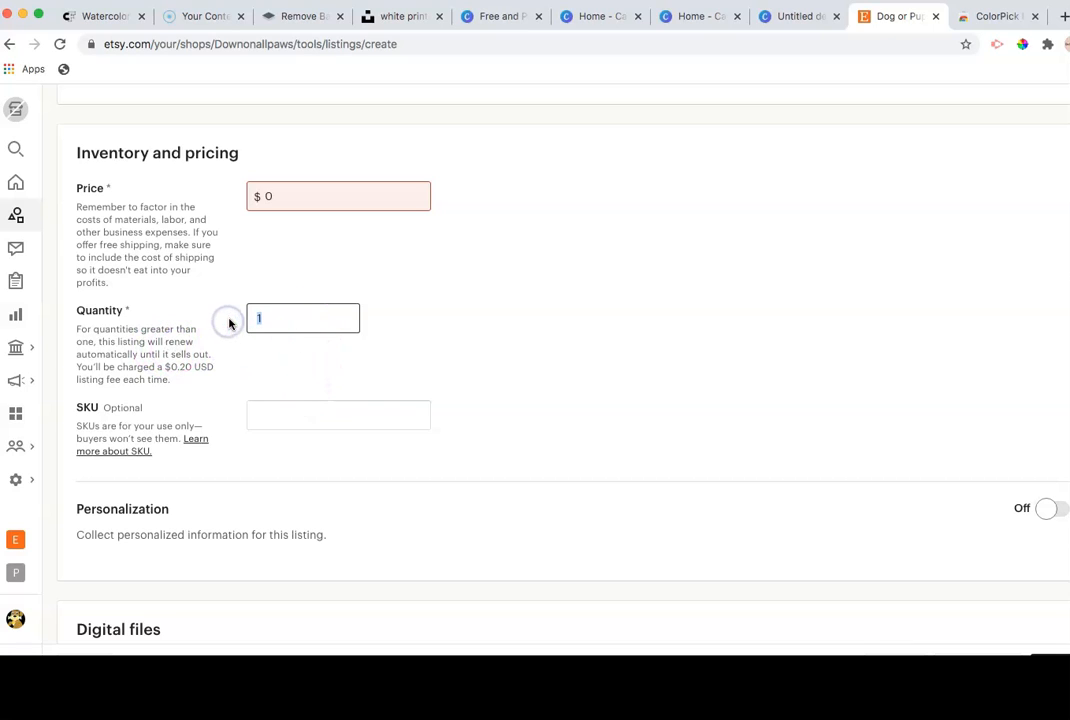
type("999")
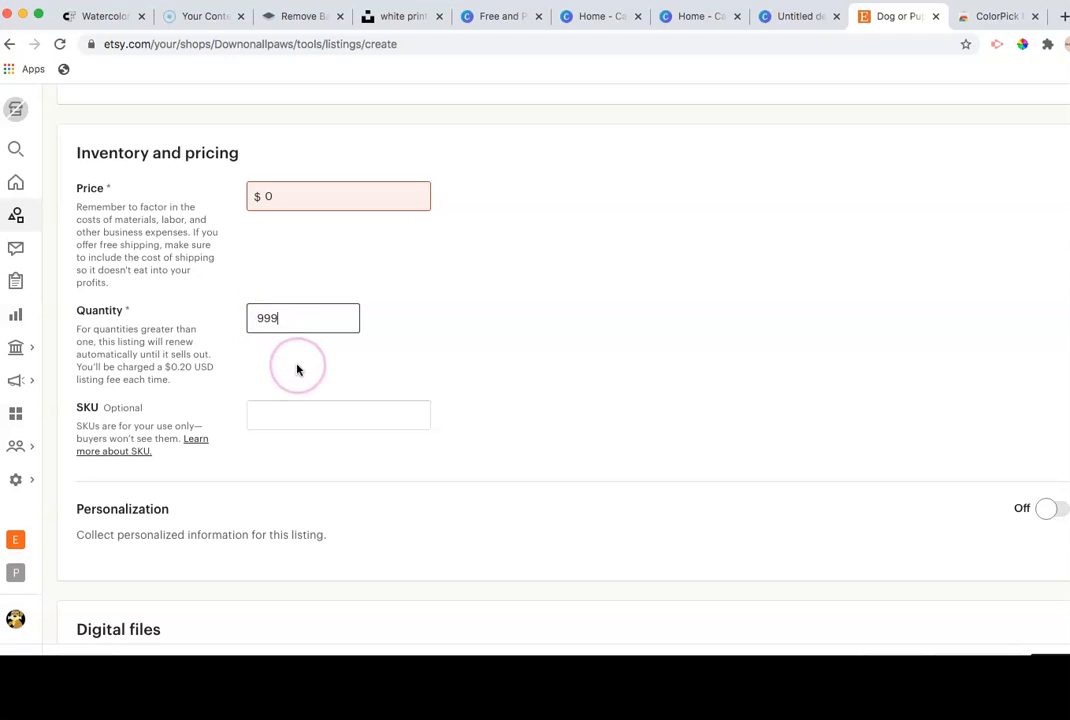
Step: Leave the SKU empty and turn on Personalization for the listing
left_click(318, 408)
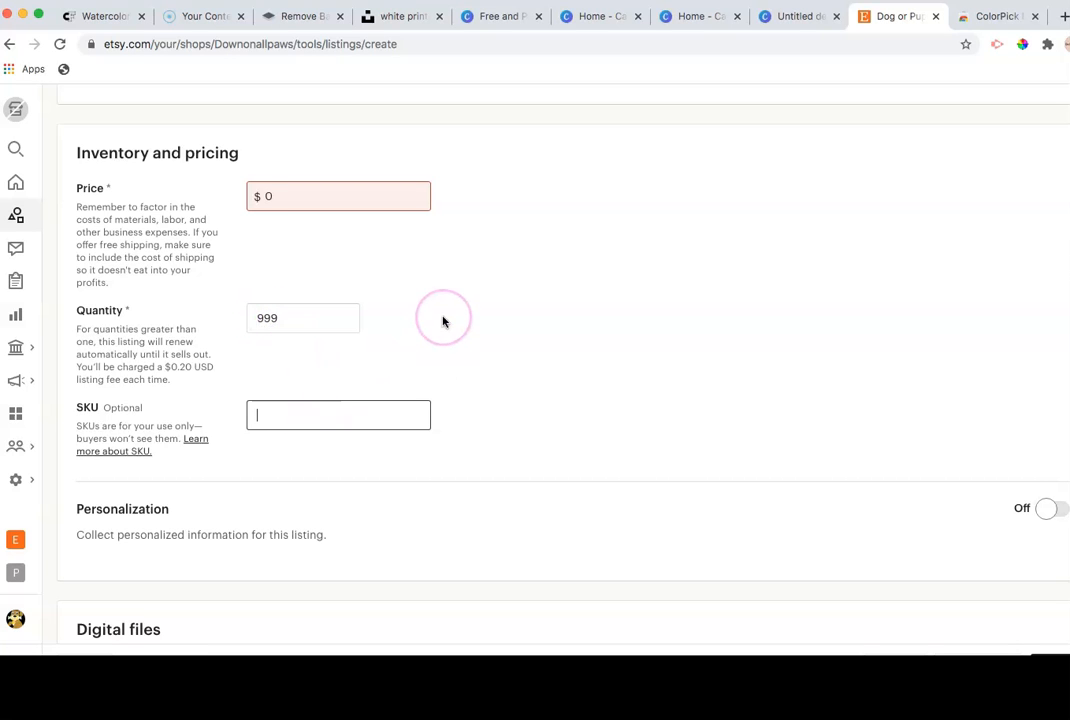
scroll(442, 318, "down", 4)
scroll(445, 322, "down", 1)
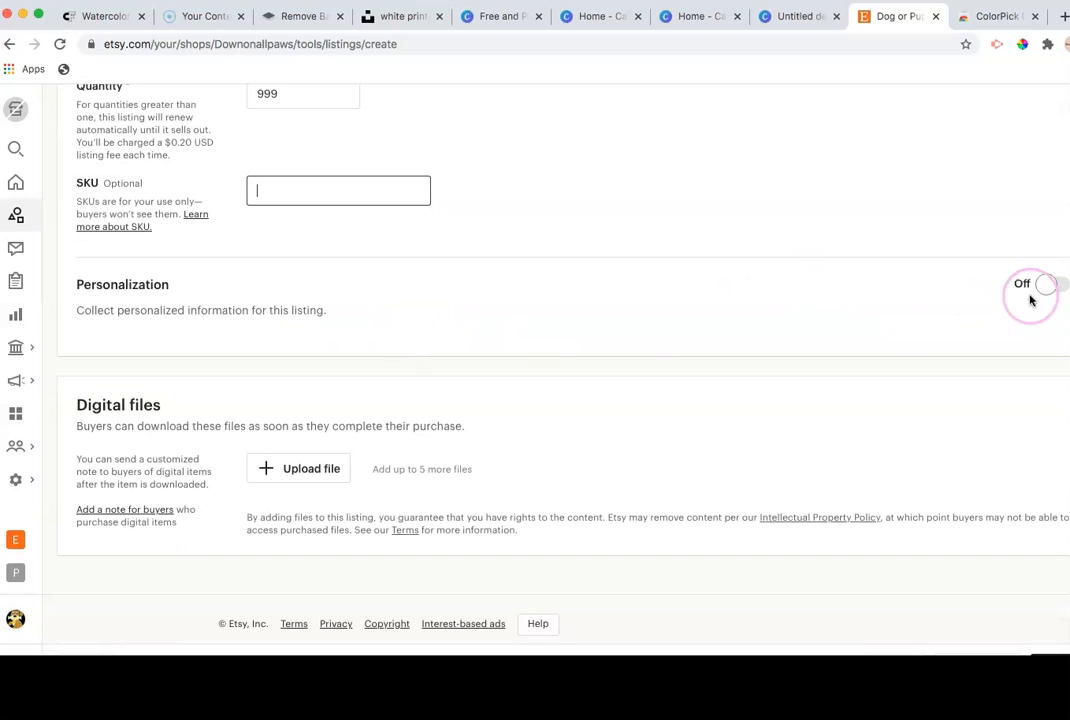
left_click(1060, 286)
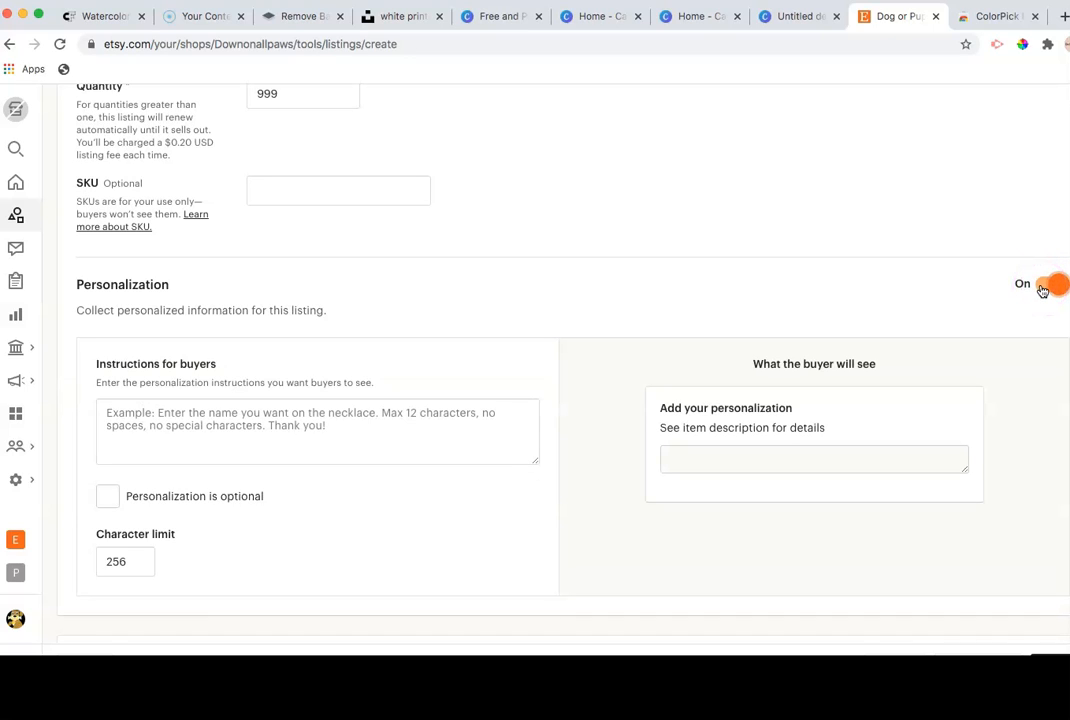
Step: Look over the Personalization settings, including the instructions for buyers, the optional setting and the character limit
left_click(1042, 287)
left_click(1060, 286)
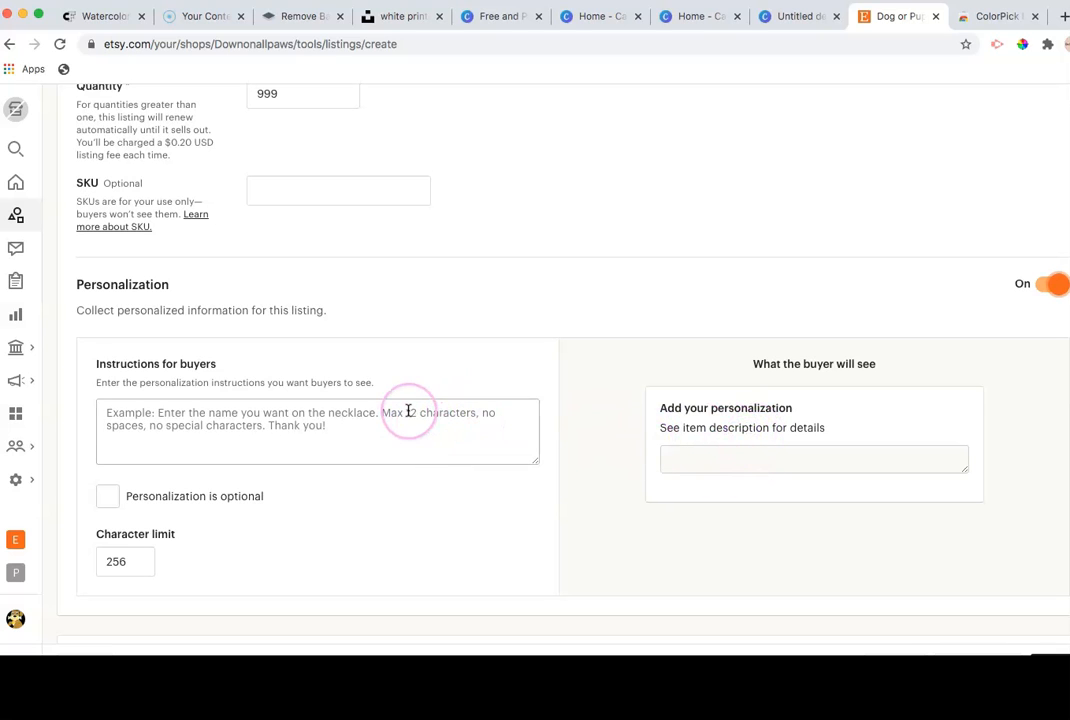
scroll(404, 410, "down", 1)
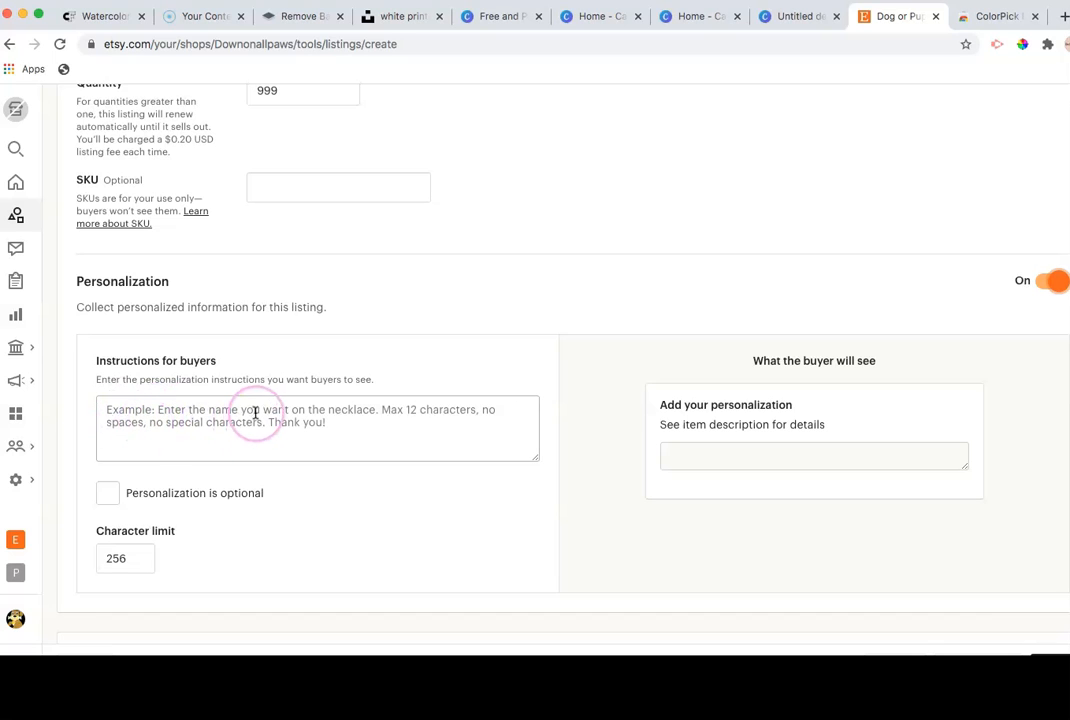
Step: Preview the Let's Party invitation JPG in Downloads as a candidate for the listing's digital files, without uploading it
scroll(358, 411, "down", 5)
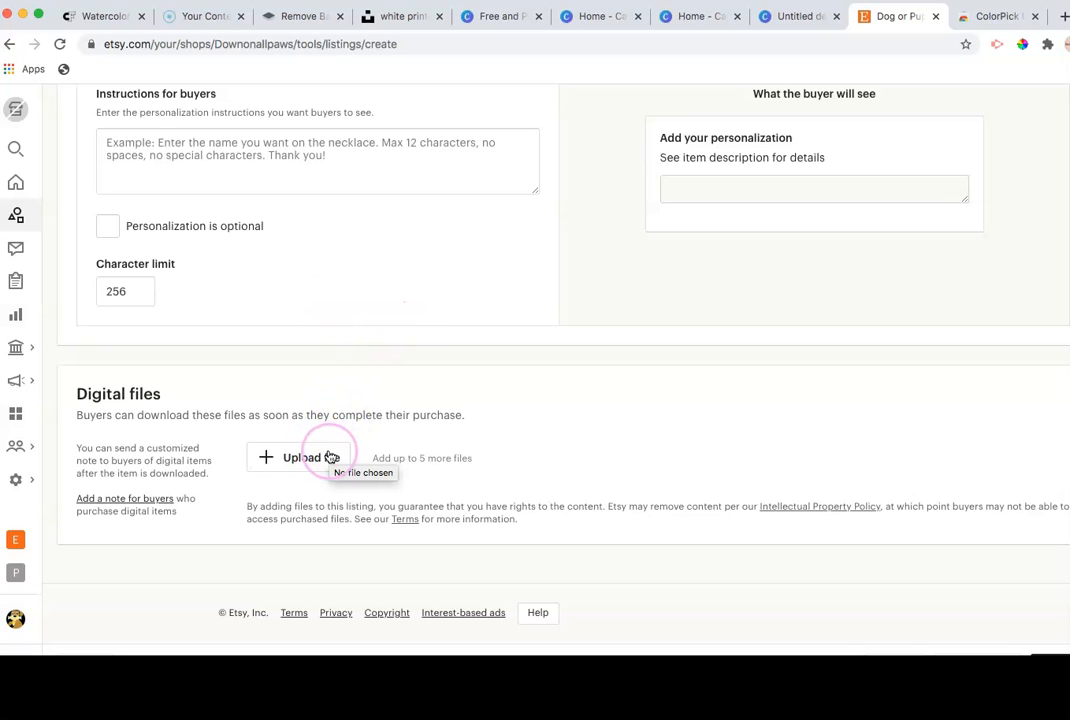
left_click(264, 458)
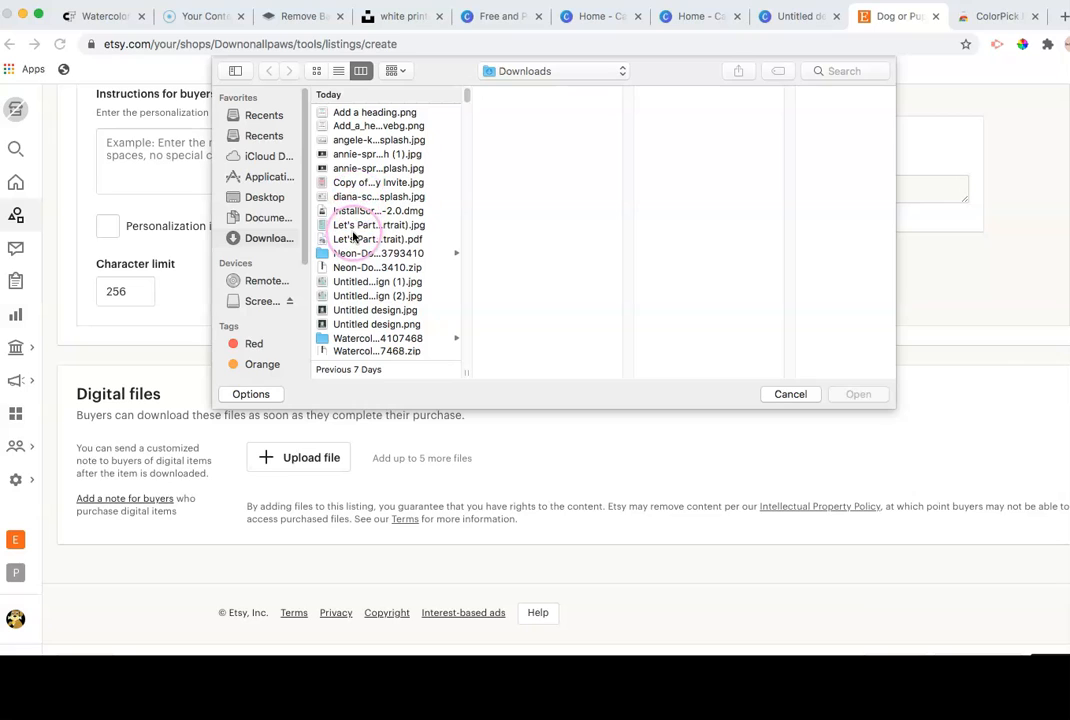
left_click(353, 226)
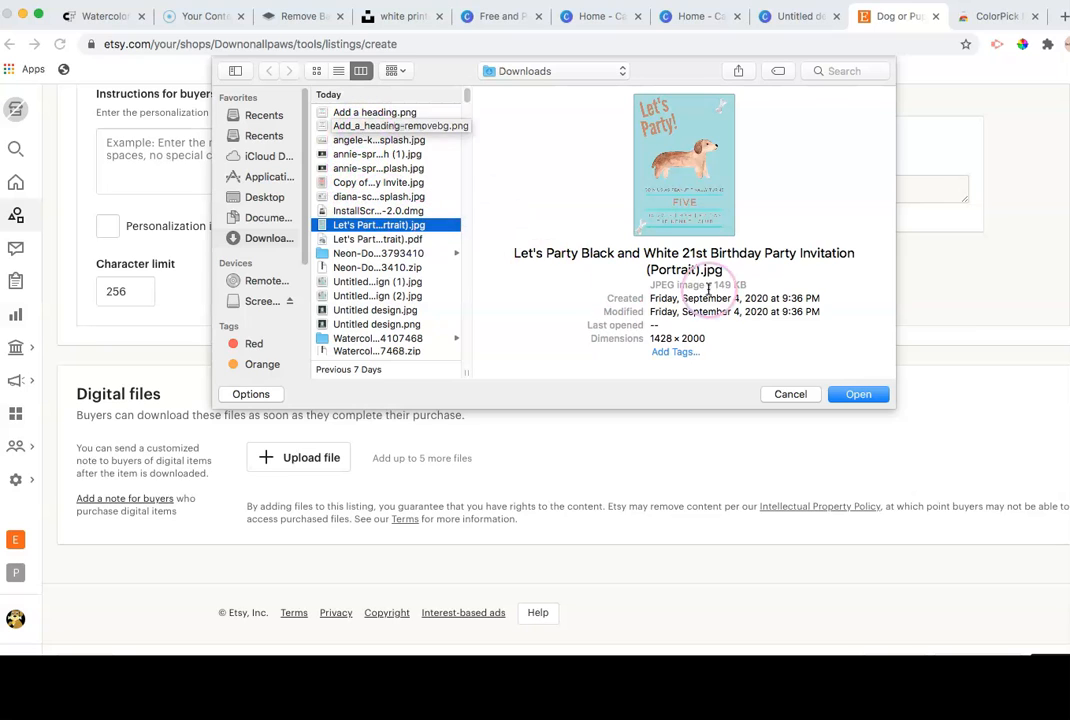
left_click(810, 393)
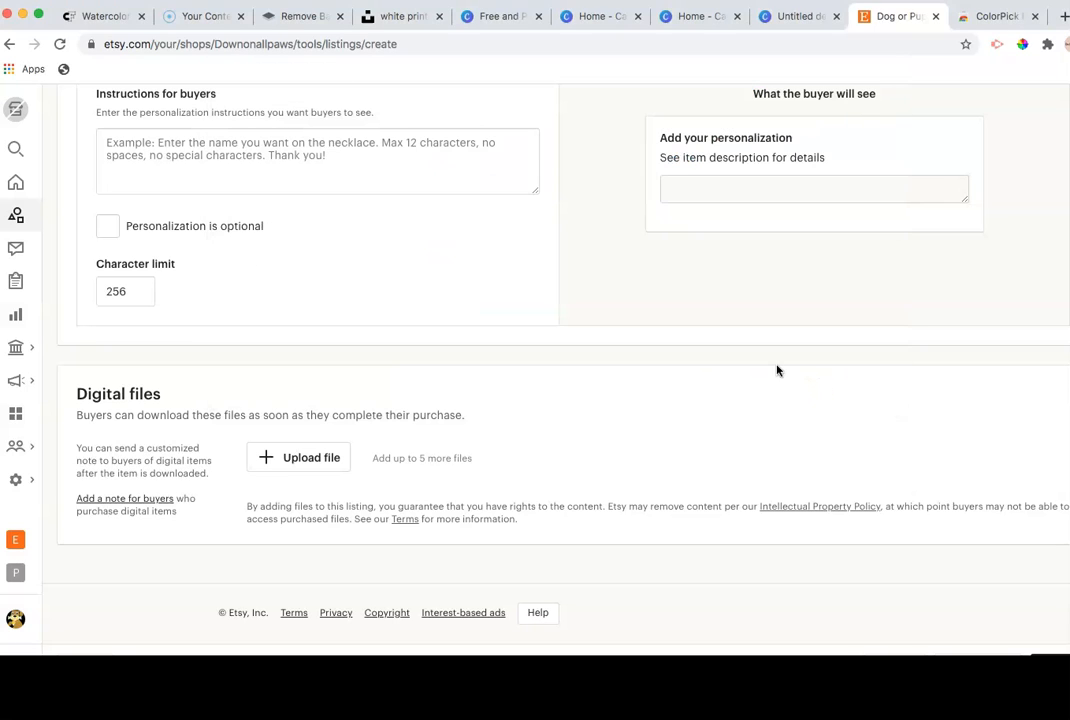
left_click(778, 377)
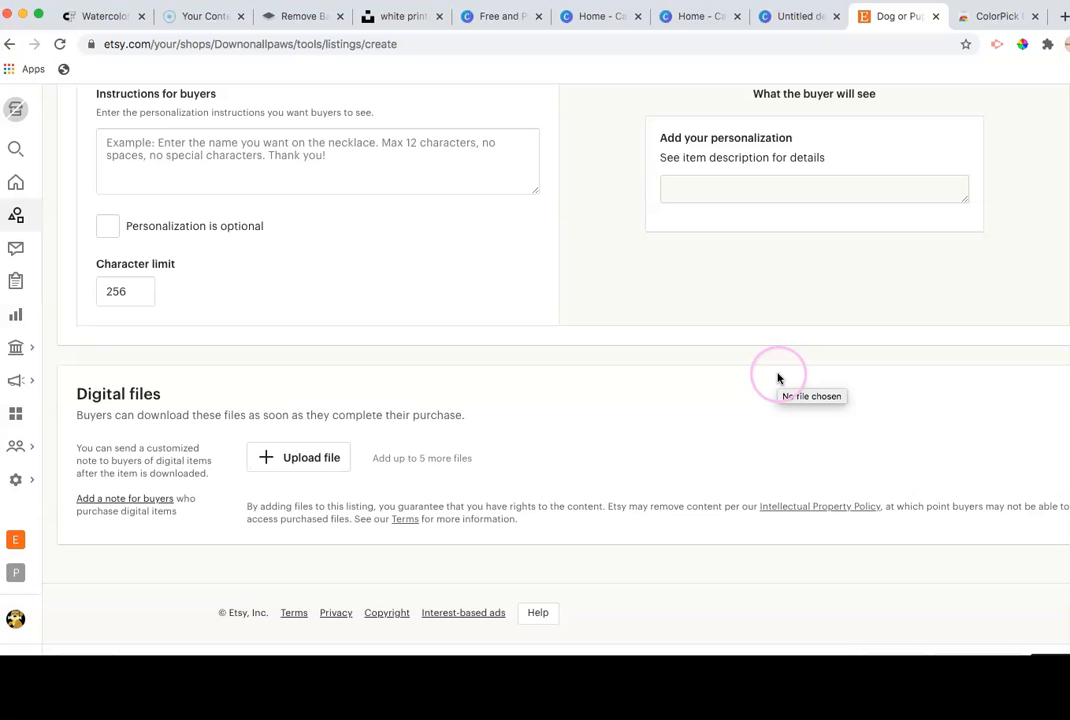
left_click(329, 459)
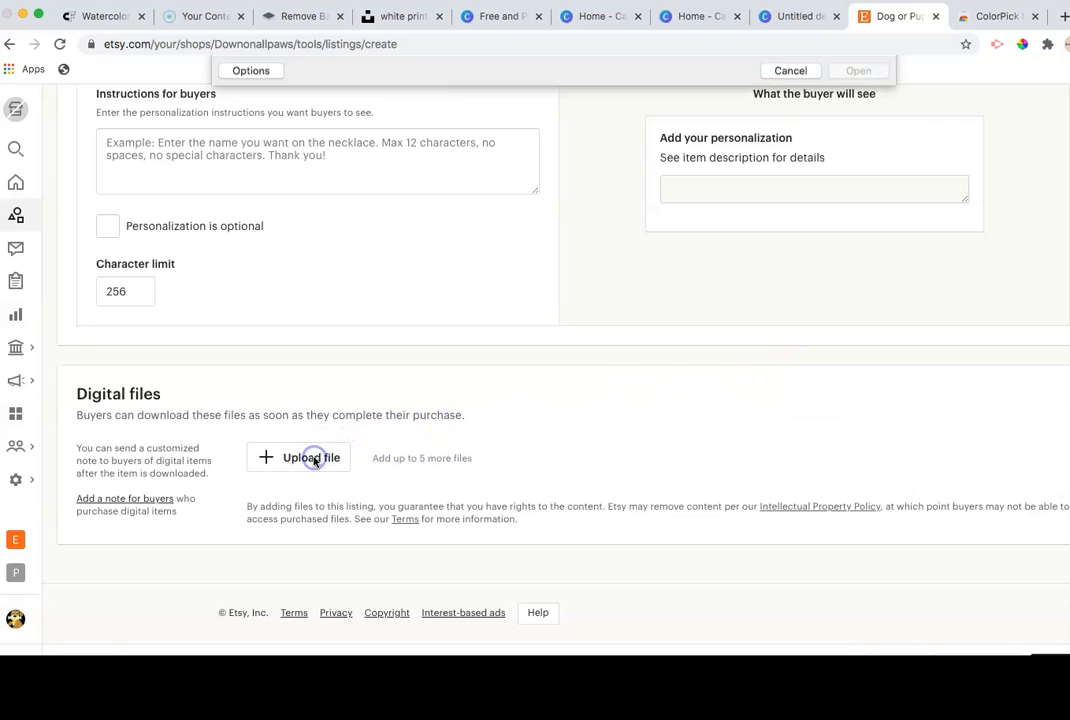
left_click(783, 398)
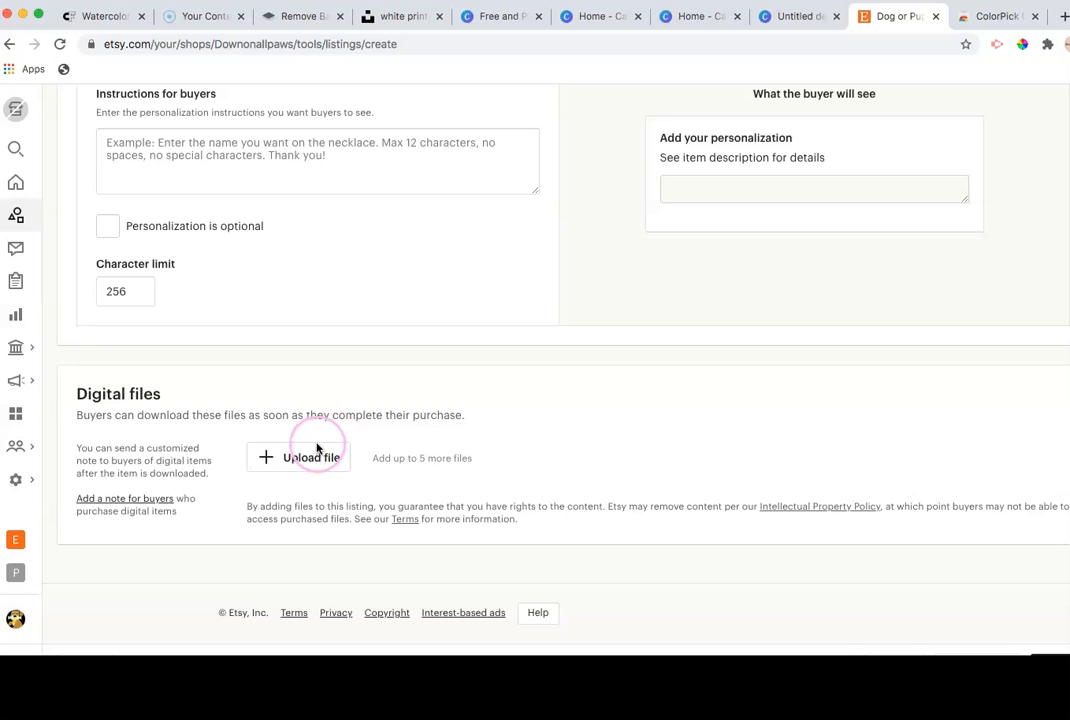
Step: Review the listing form from the Digital files section back to the title and category details
scroll(323, 461, "up", 3)
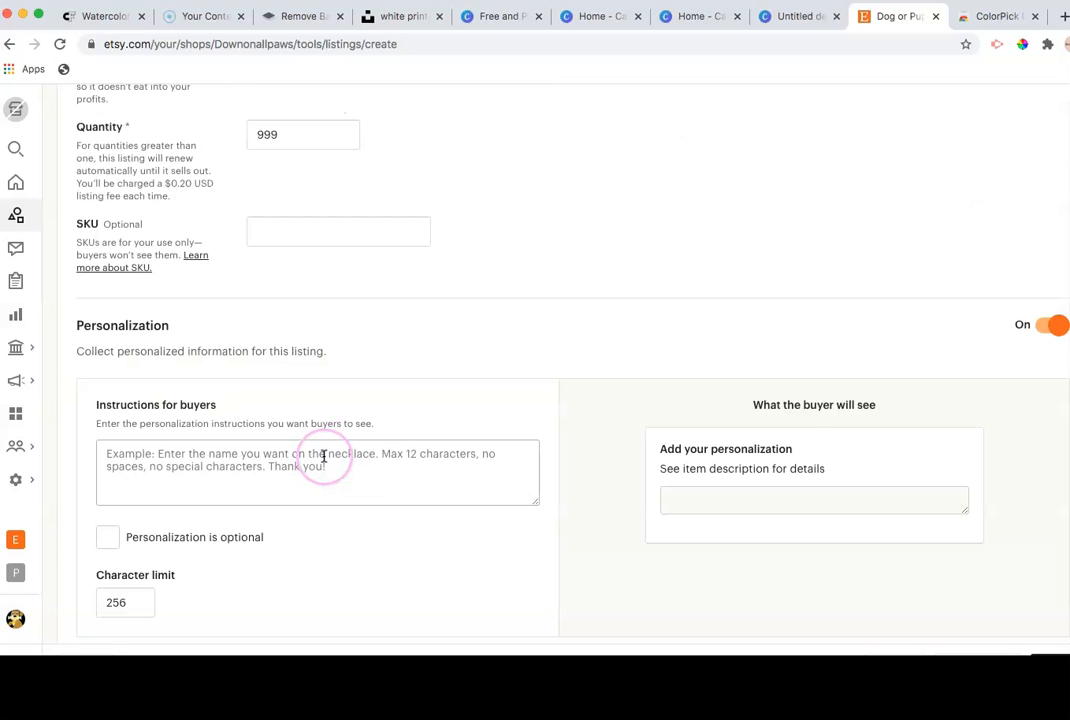
scroll(323, 458, "up", 1)
scroll(323, 456, "down", 5)
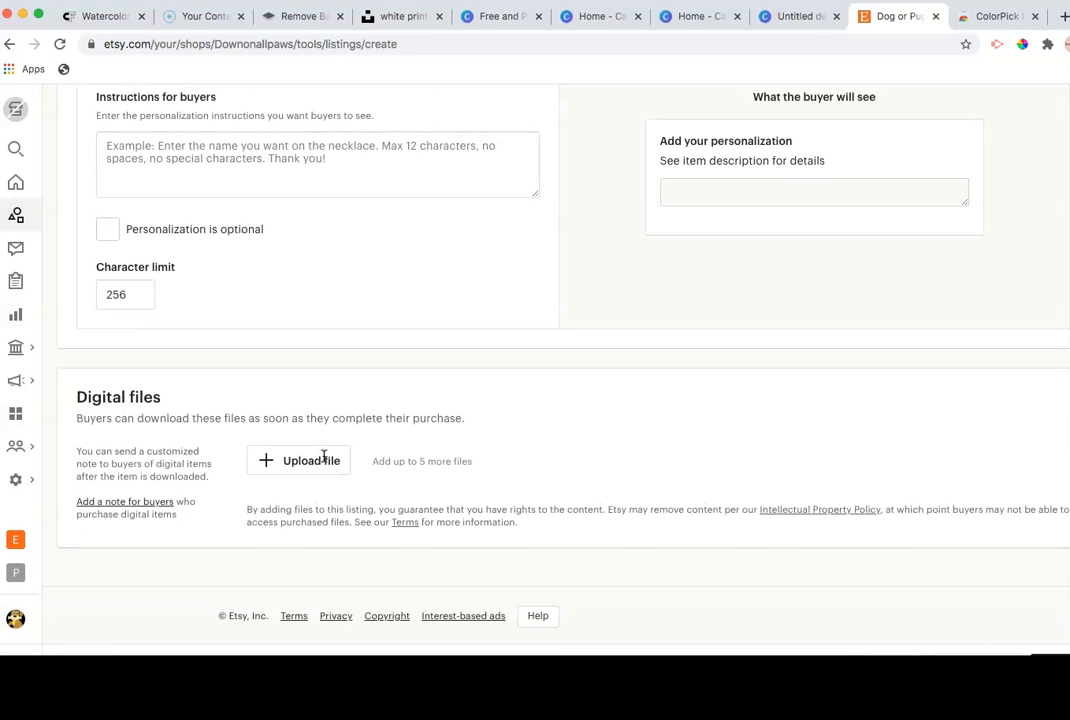
scroll(323, 456, "up", 10)
scroll(325, 461, "down", 9)
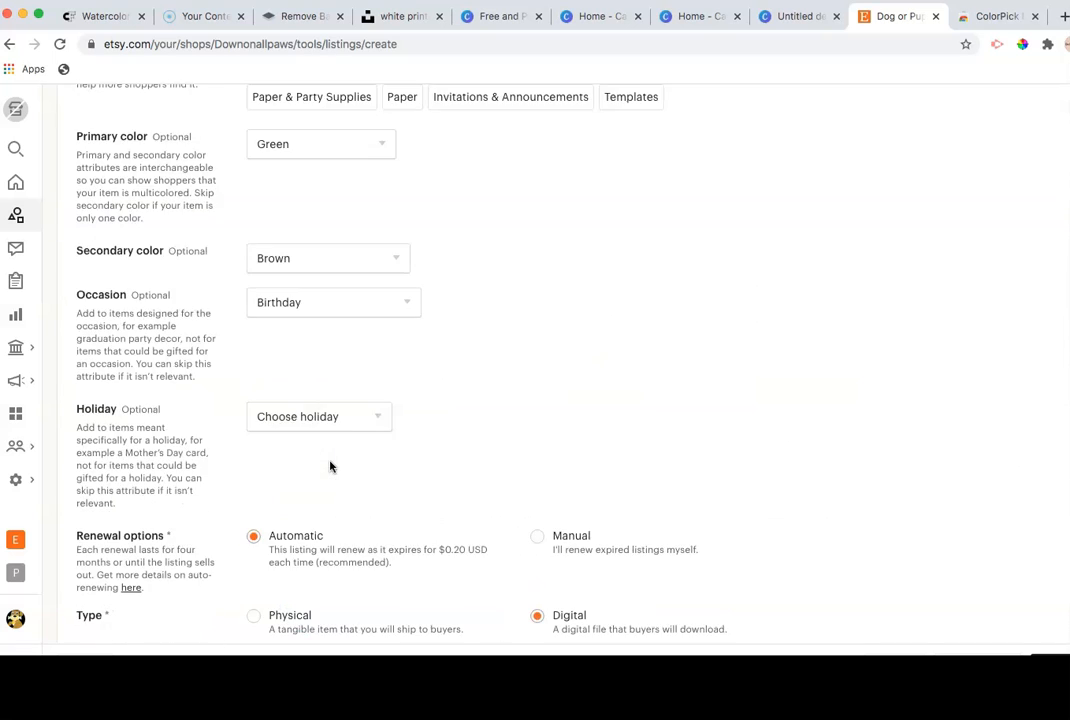
scroll(333, 440, "up", 3)
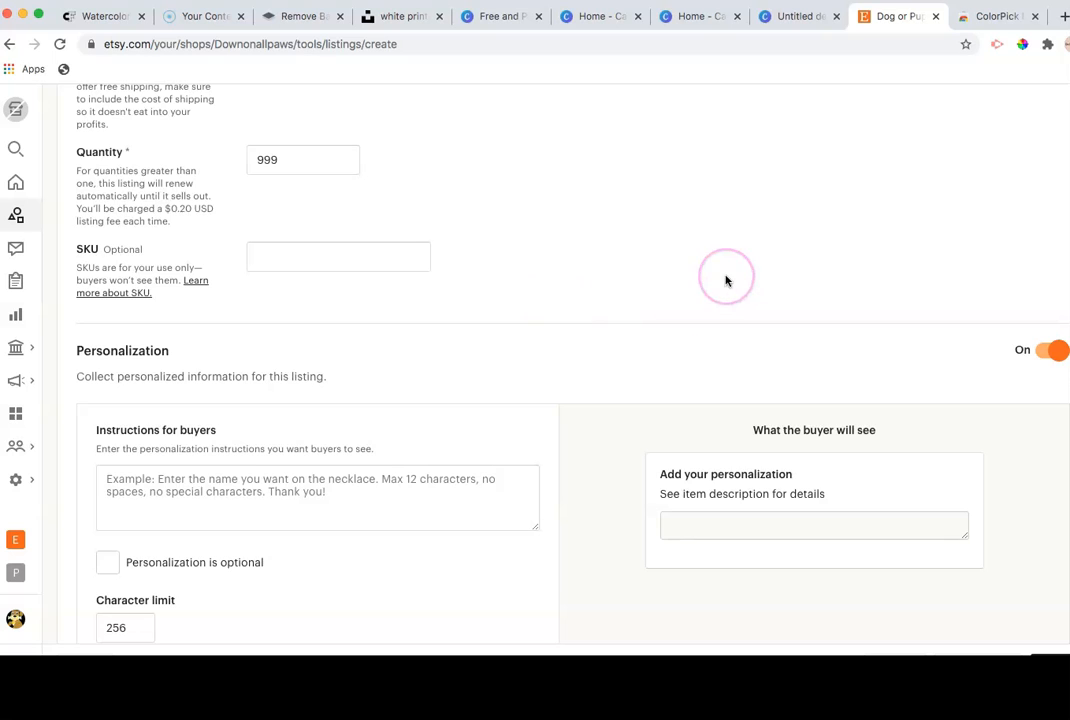
scroll(692, 304, "up", 15)
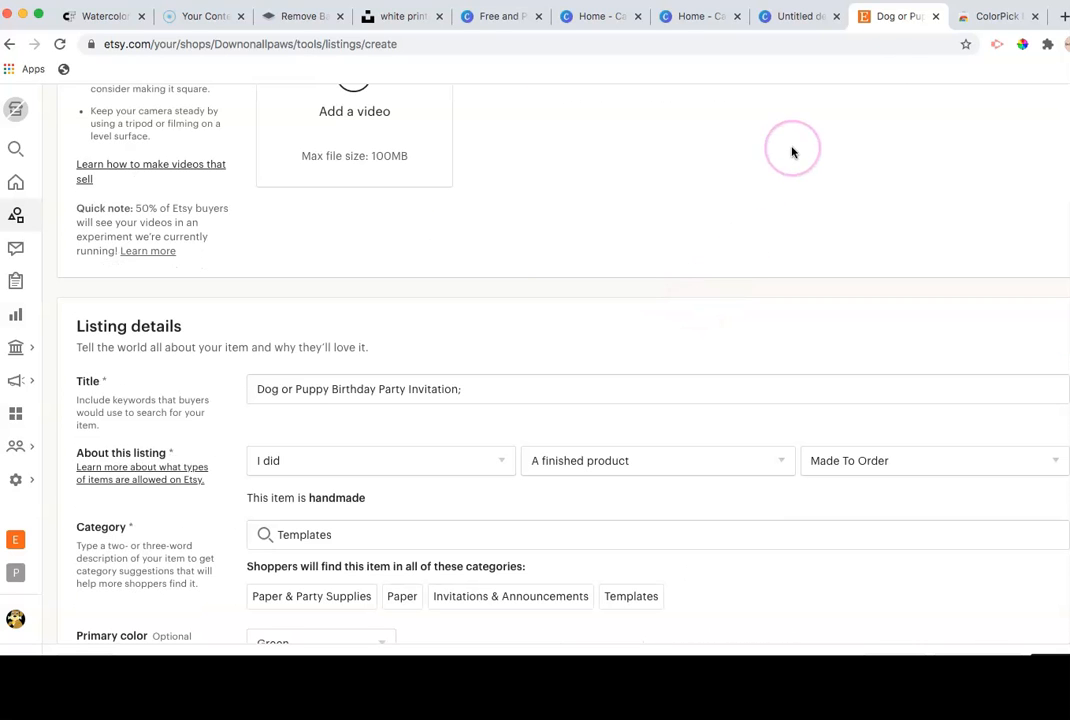
Step: Close the open Canva pages and the ColorPick page, keeping the Etsy listing open
left_click(837, 17)
left_click(737, 17)
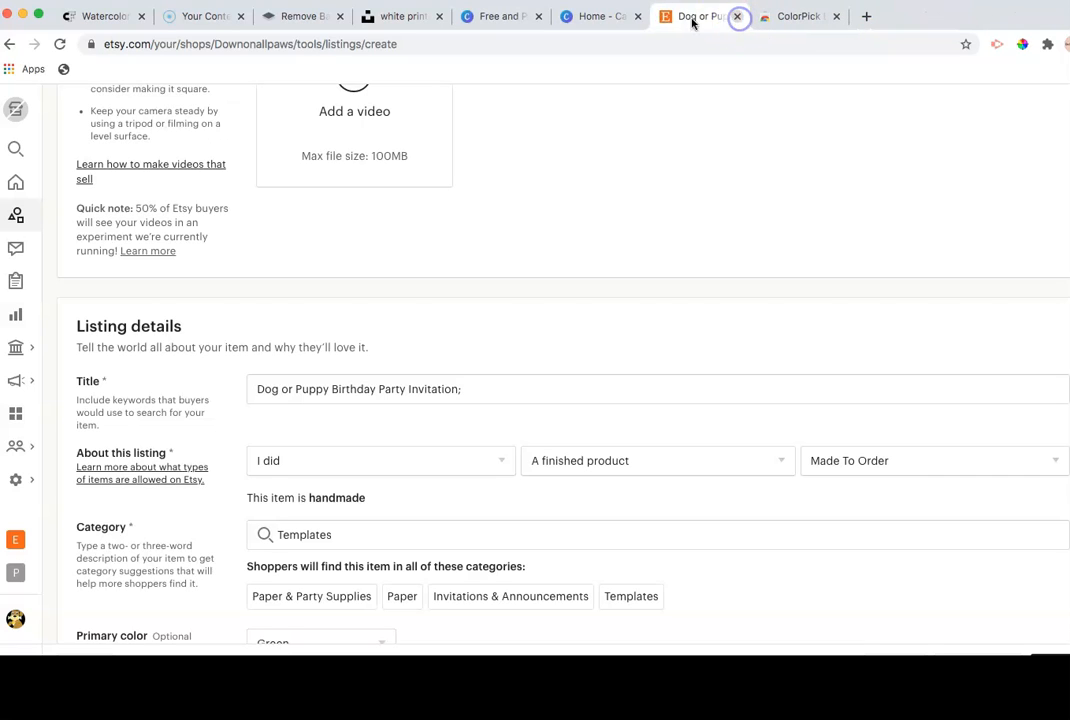
left_click(637, 17)
left_click(540, 17)
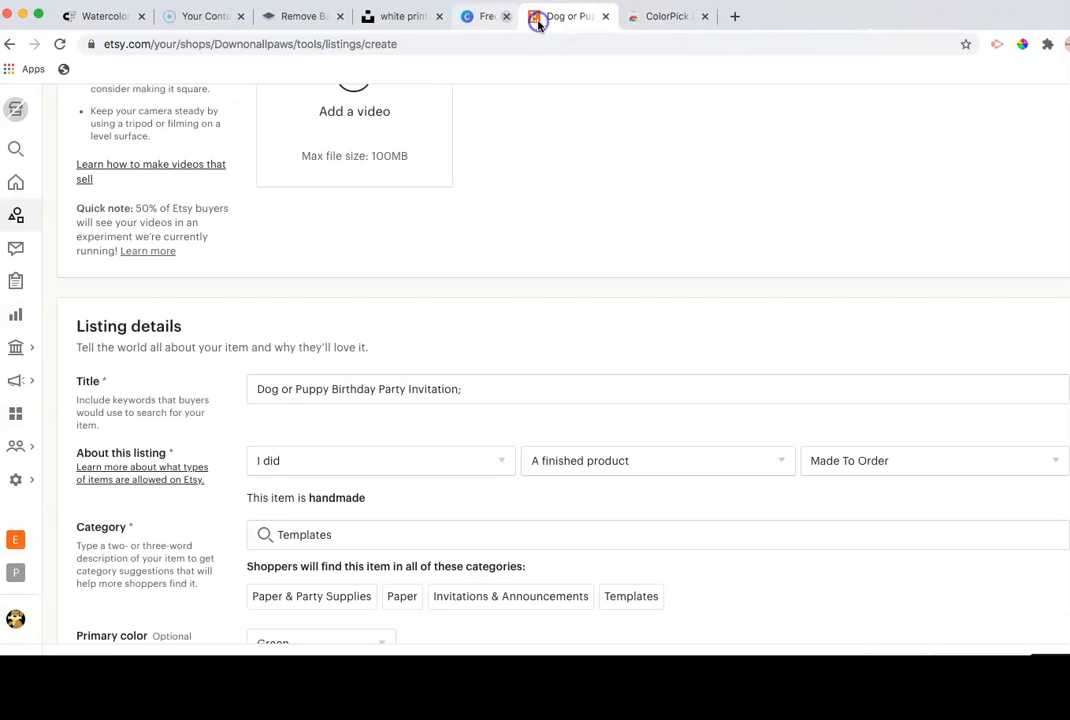
left_click(637, 17)
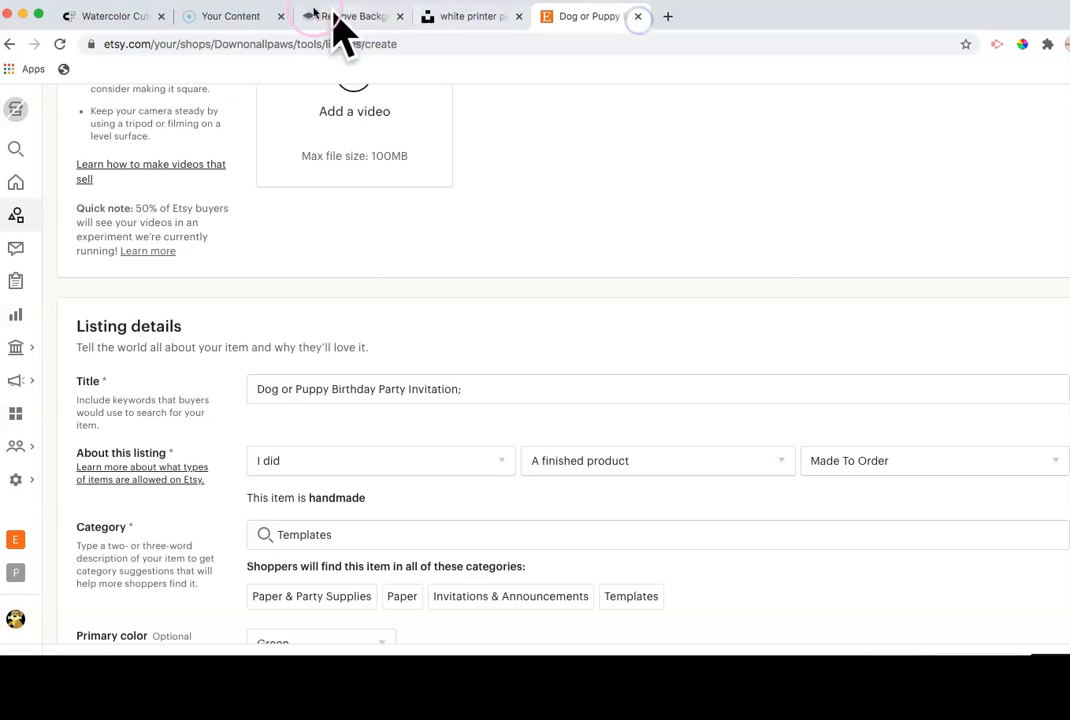
left_click(668, 16)
type("www.")
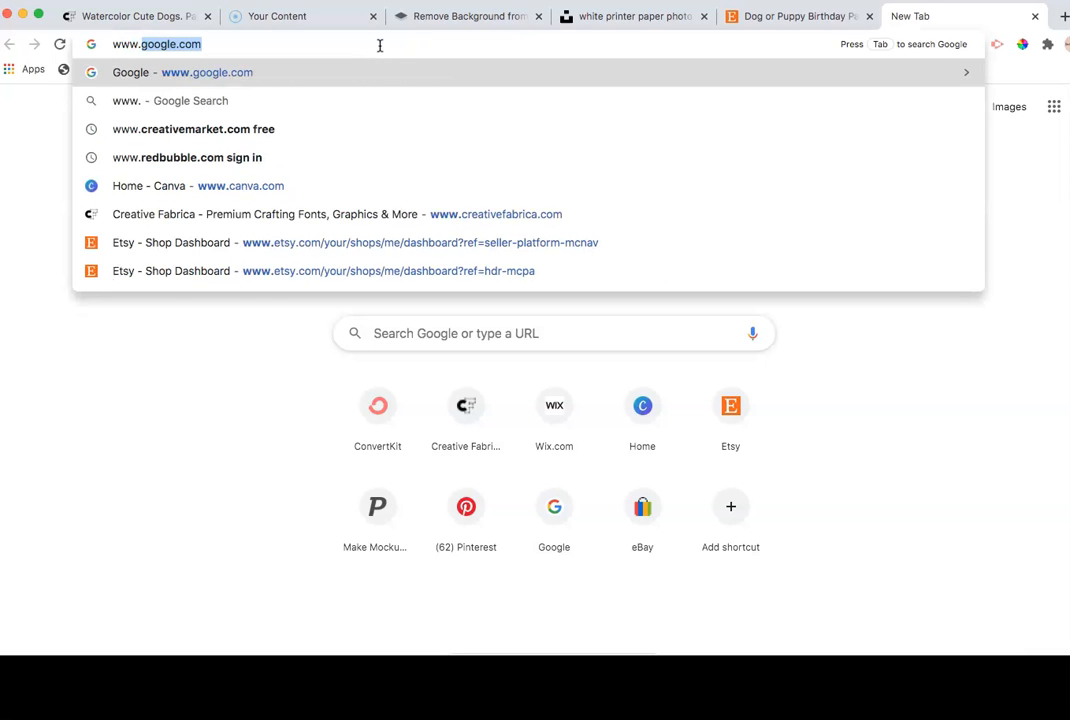
type("canva")
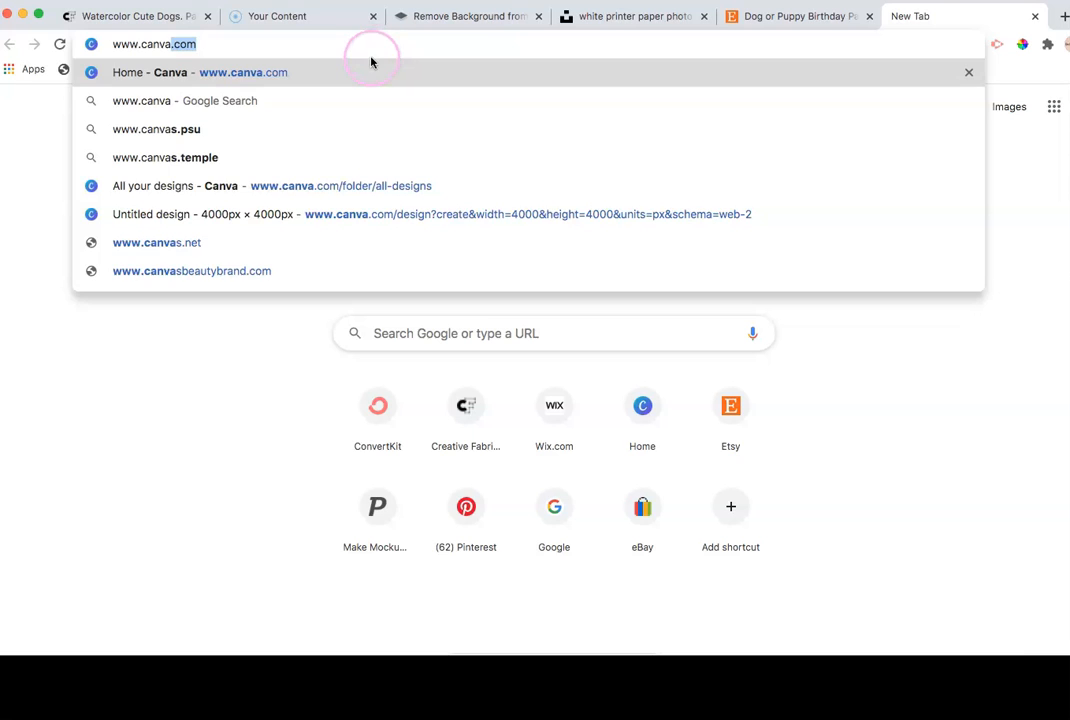
key("Return")
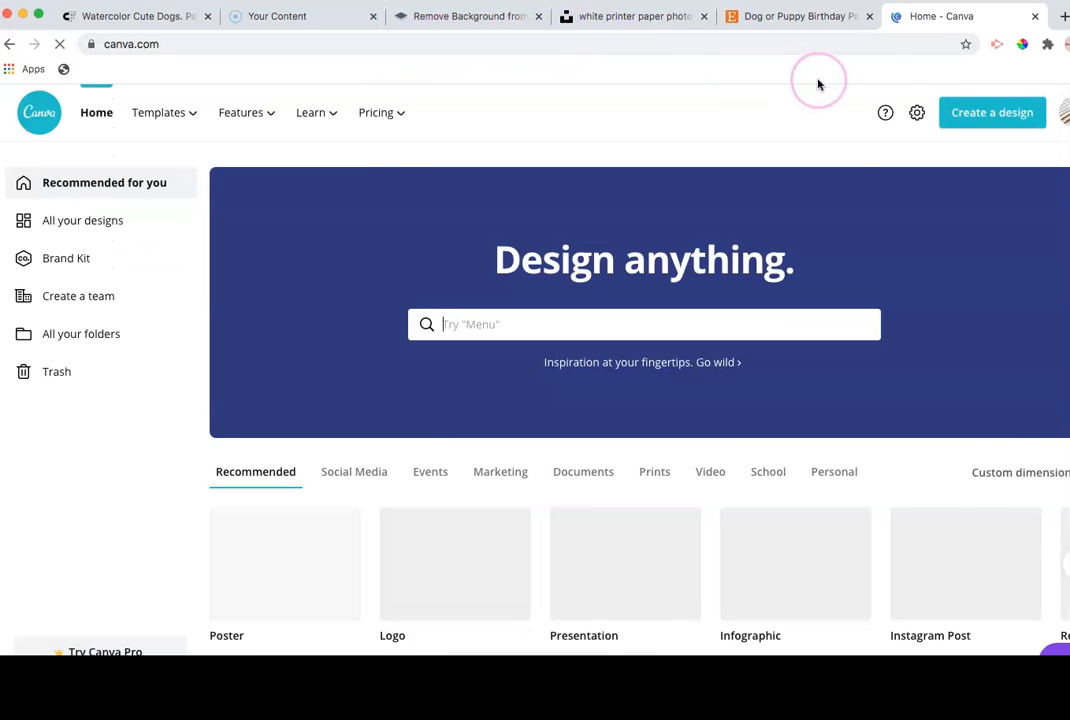
left_click(627, 20)
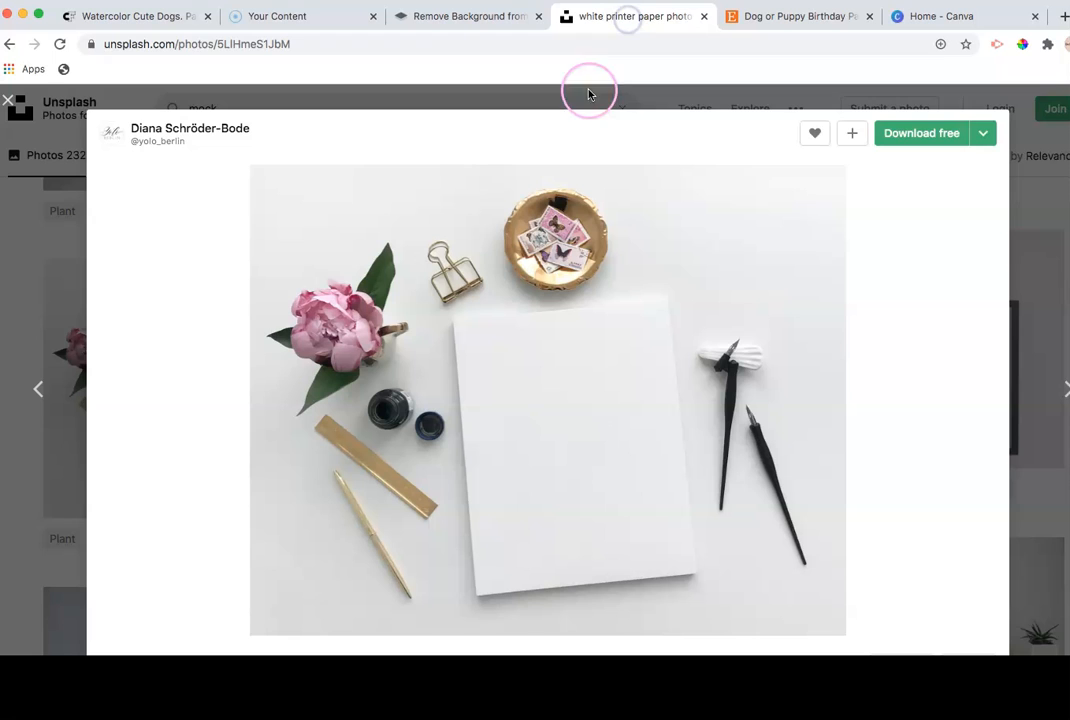
left_click(17, 110)
Step: Switch to Creative Fabrica and look over the Watercolor Cute Dogs product page and its graphics categories
left_click(84, 20)
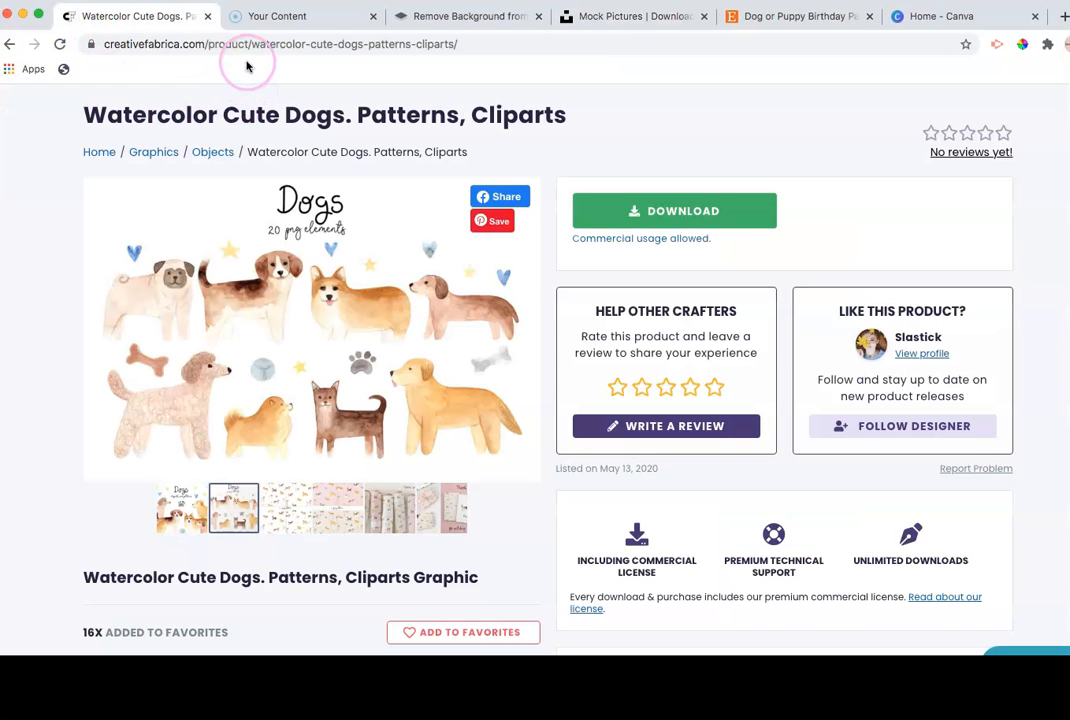
scroll(602, 165, "up", 2)
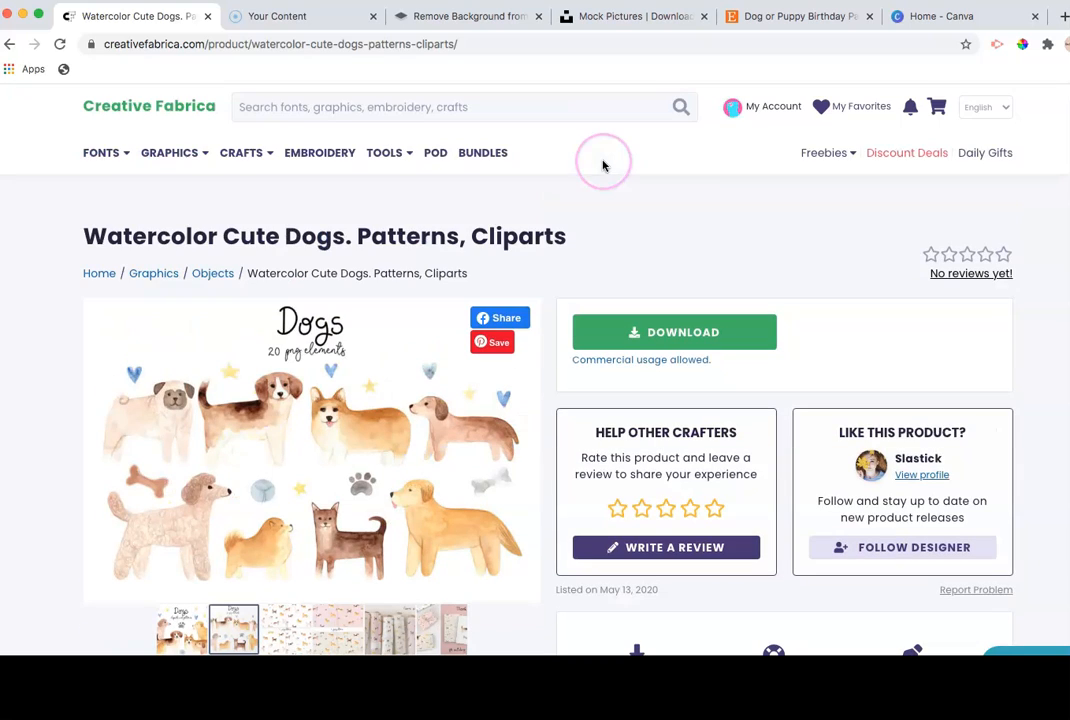
mouse_move(107, 155)
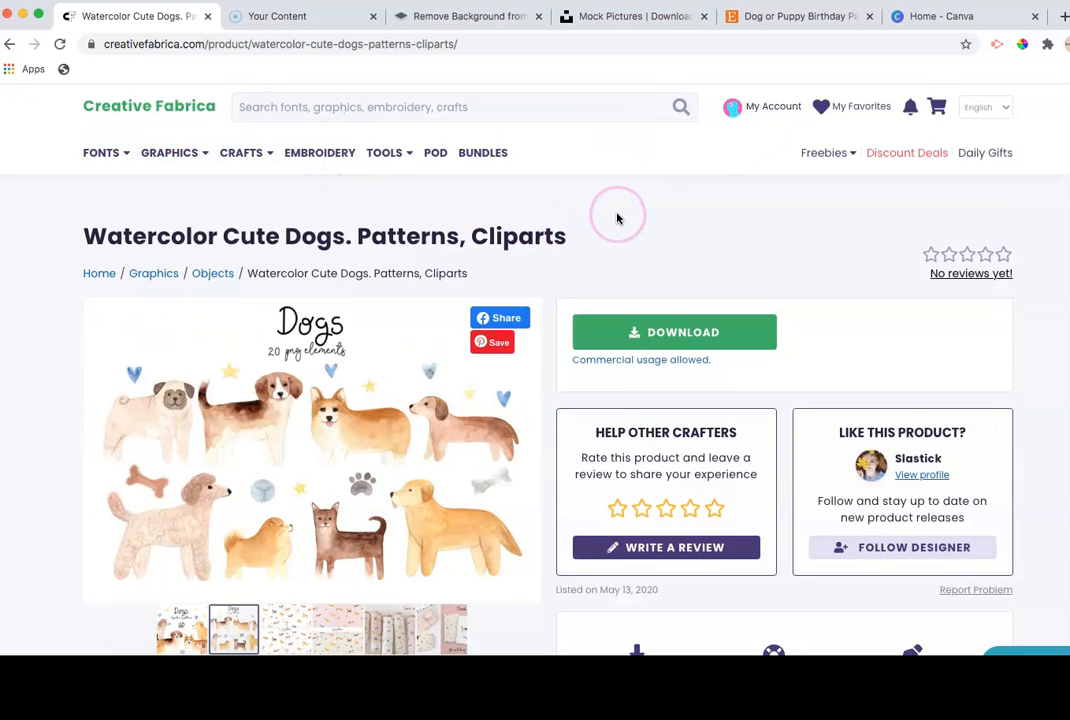
scroll(617, 218, "down", 10)
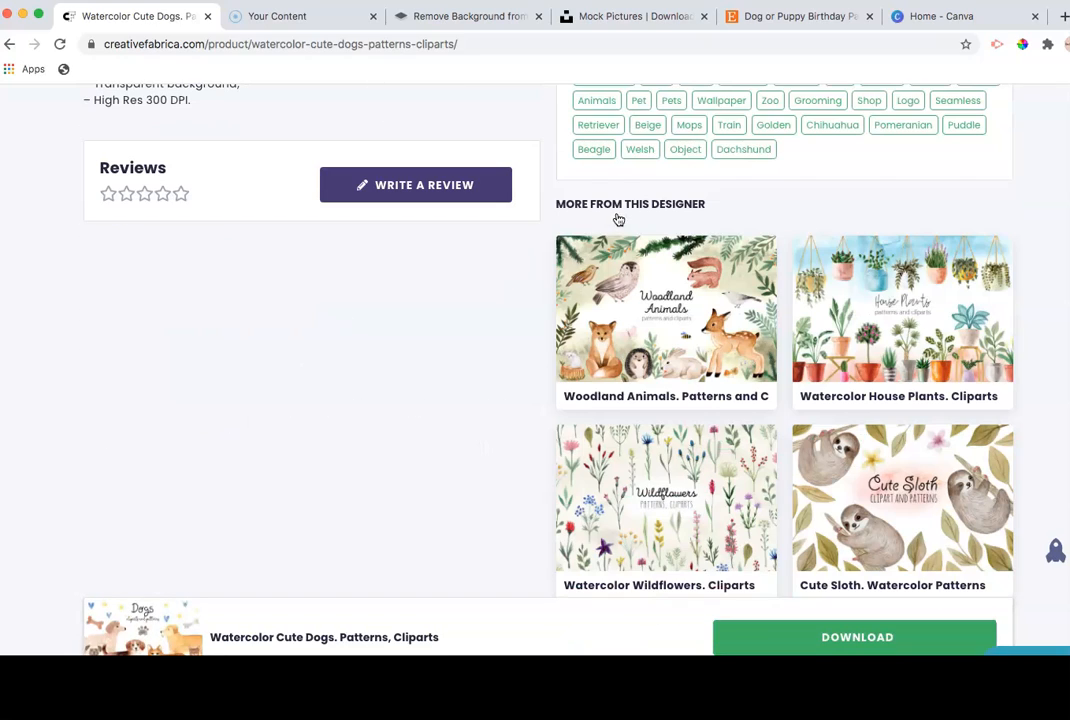
scroll(591, 199, "up", 10)
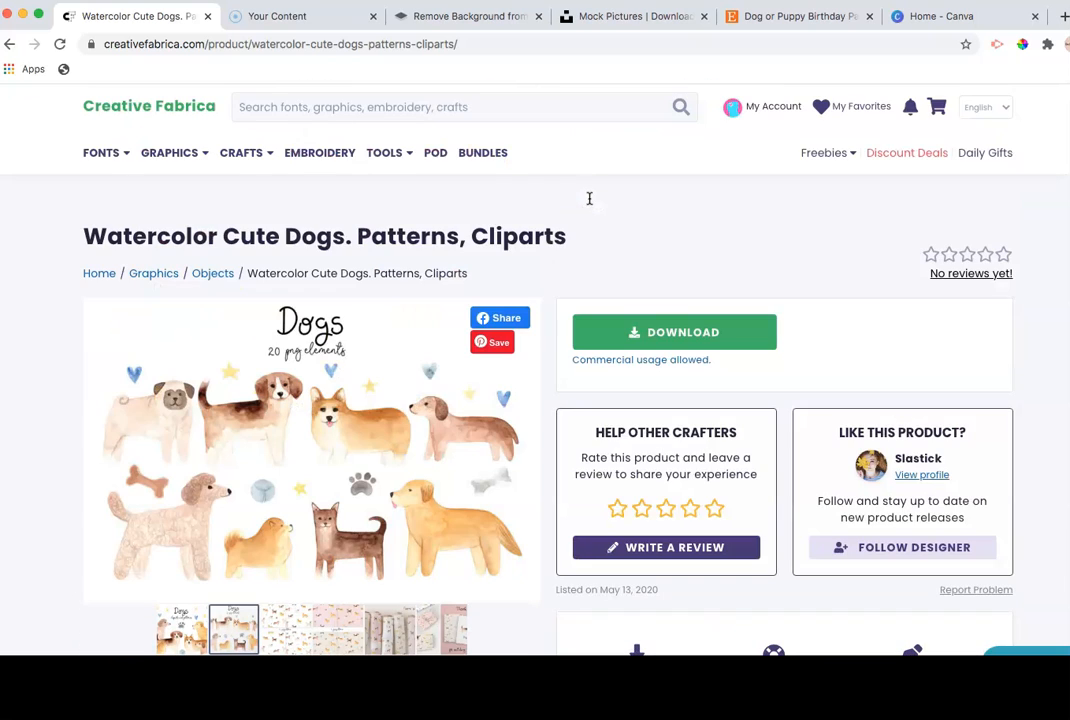
scroll(425, 235, "down", 10)
scroll(425, 235, "up", 10)
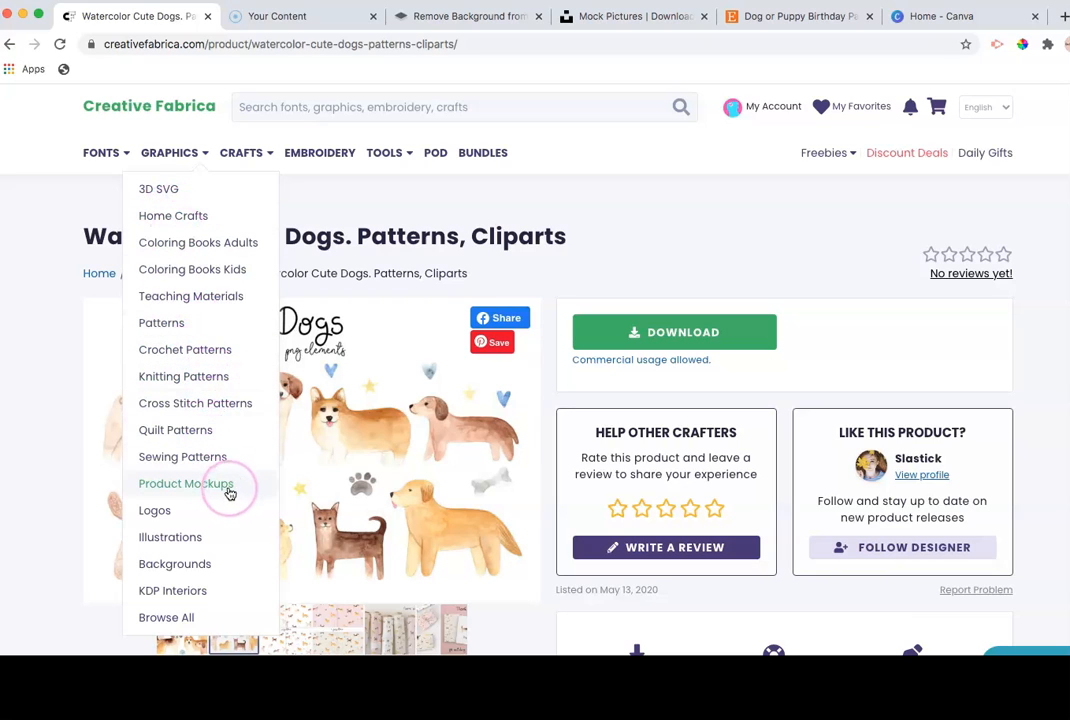
Step: Browse Creative Fabrica's Backgrounds graphics collection and switch back to the Canva home page
left_click(205, 563)
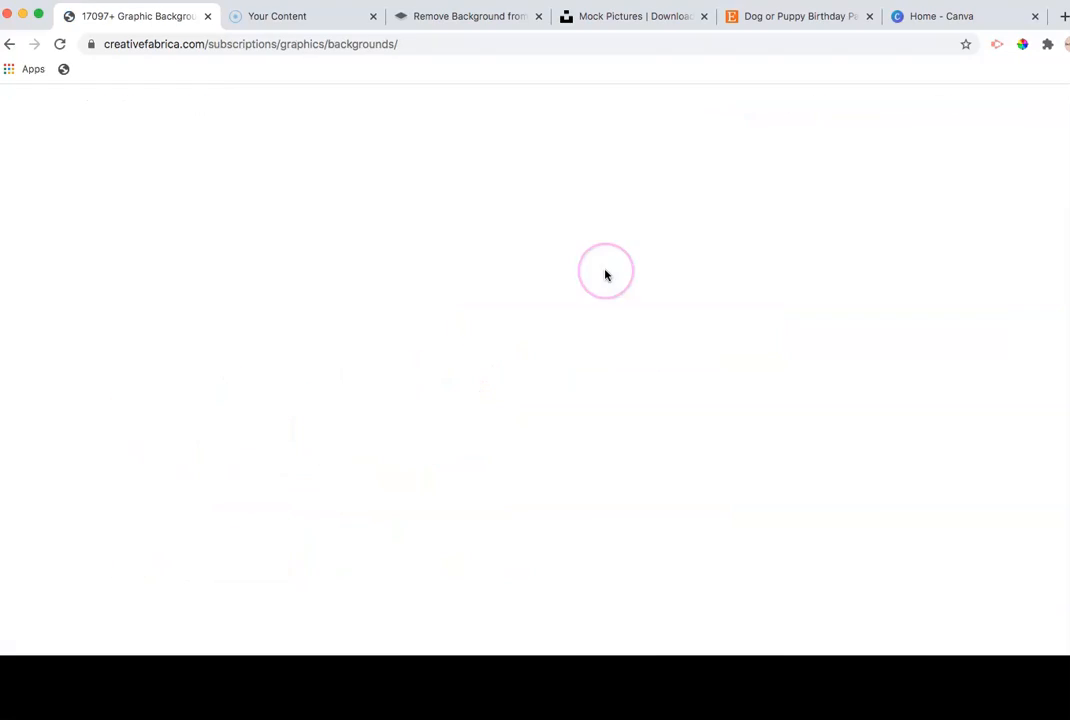
scroll(576, 281, "down", 3)
scroll(676, 370, "up", 2)
scroll(784, 398, "down", 1)
scroll(673, 369, "down", 3)
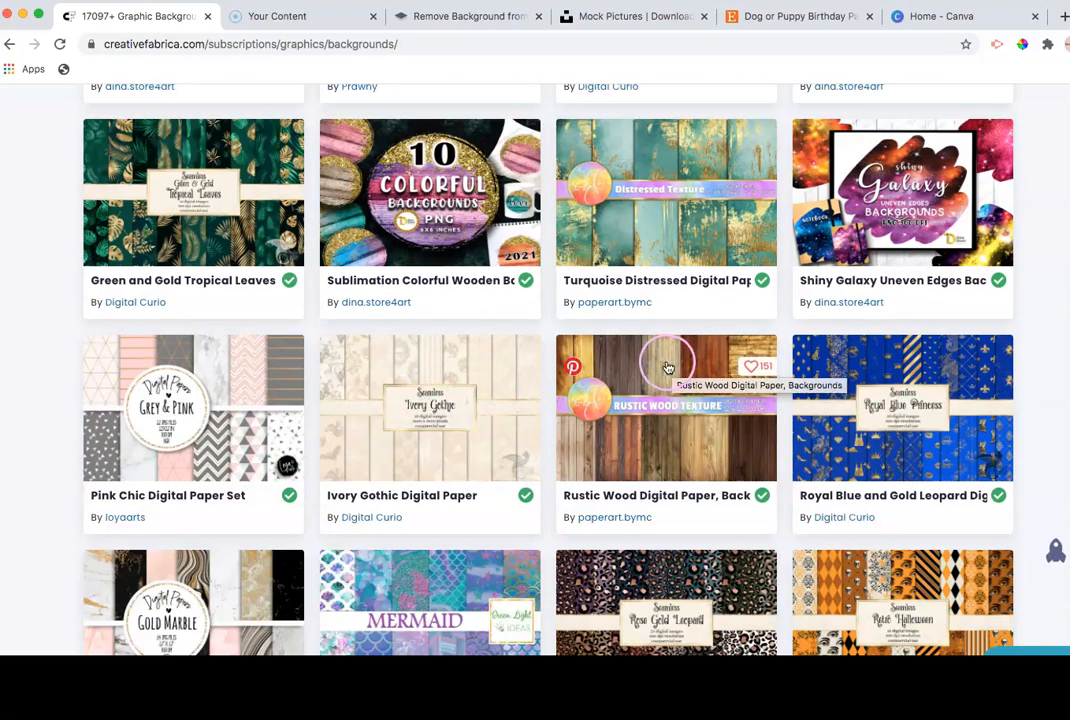
scroll(676, 363, "down", 2)
scroll(545, 325, "down", 5)
scroll(545, 325, "down", 5)
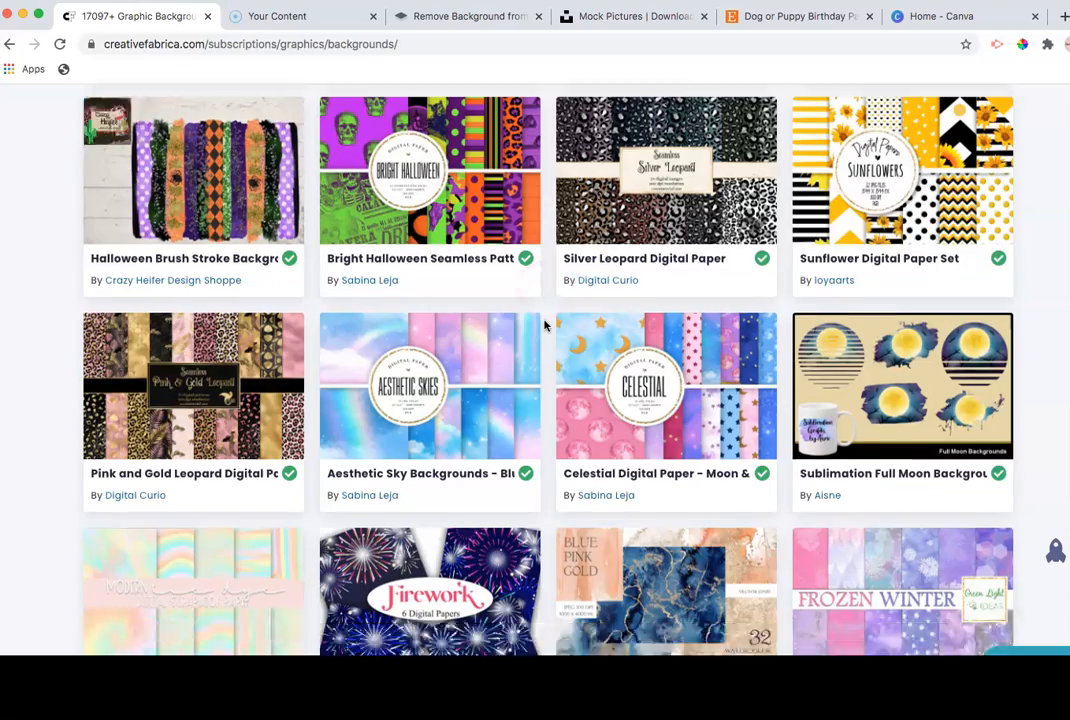
scroll(545, 325, "up", 10)
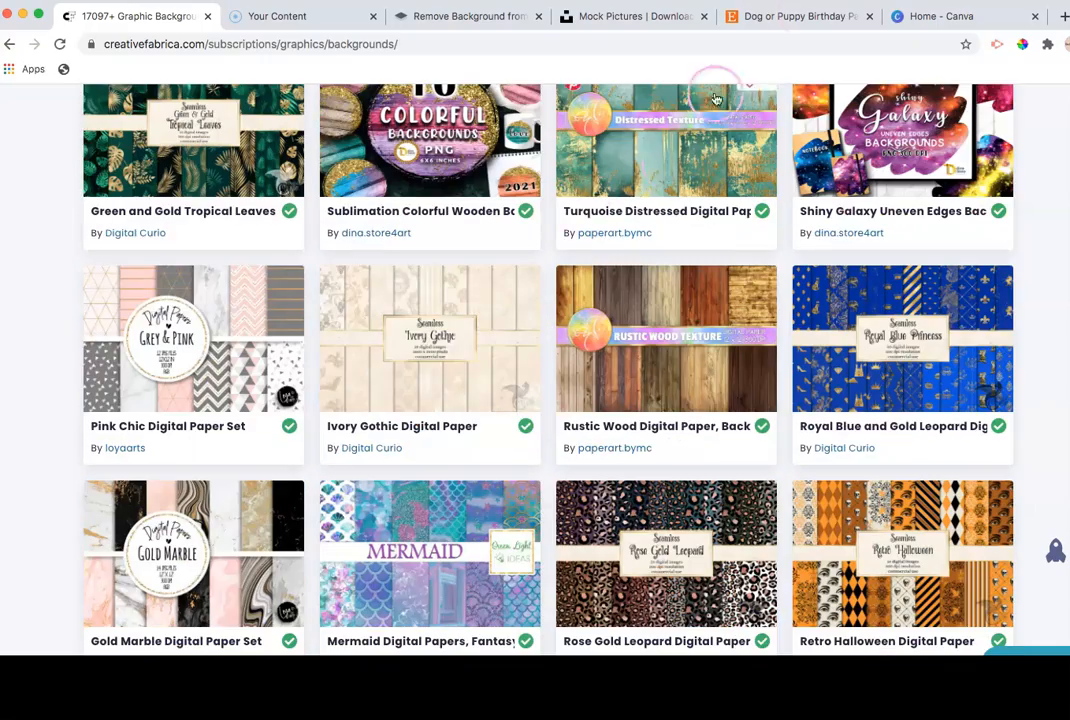
left_click(925, 16)
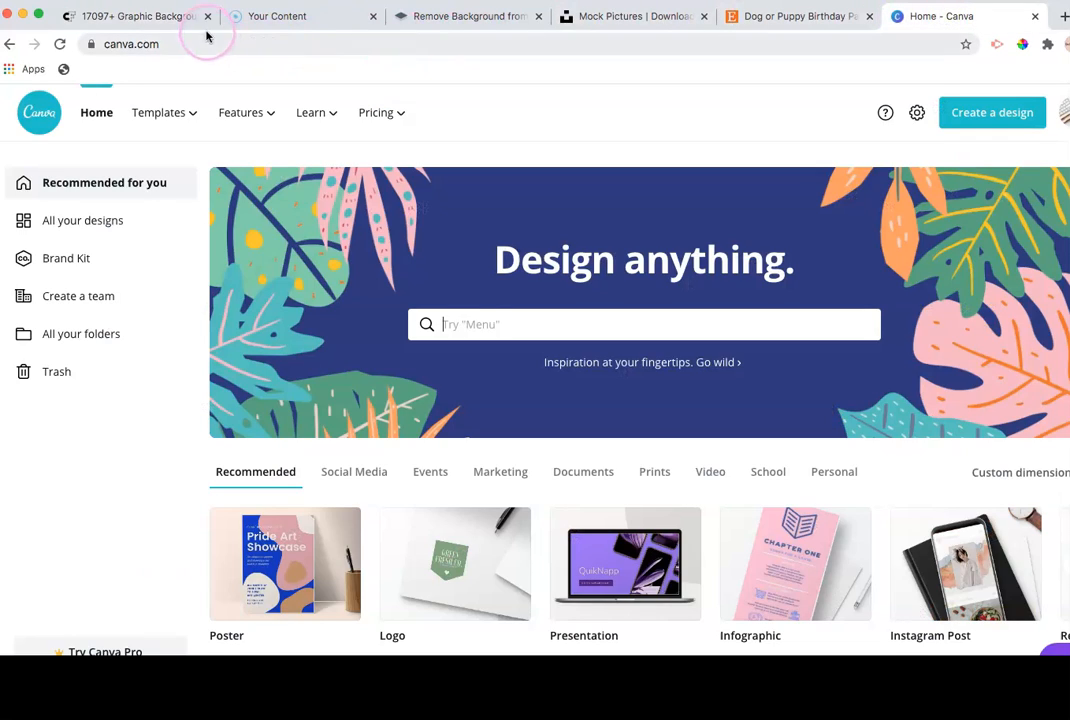